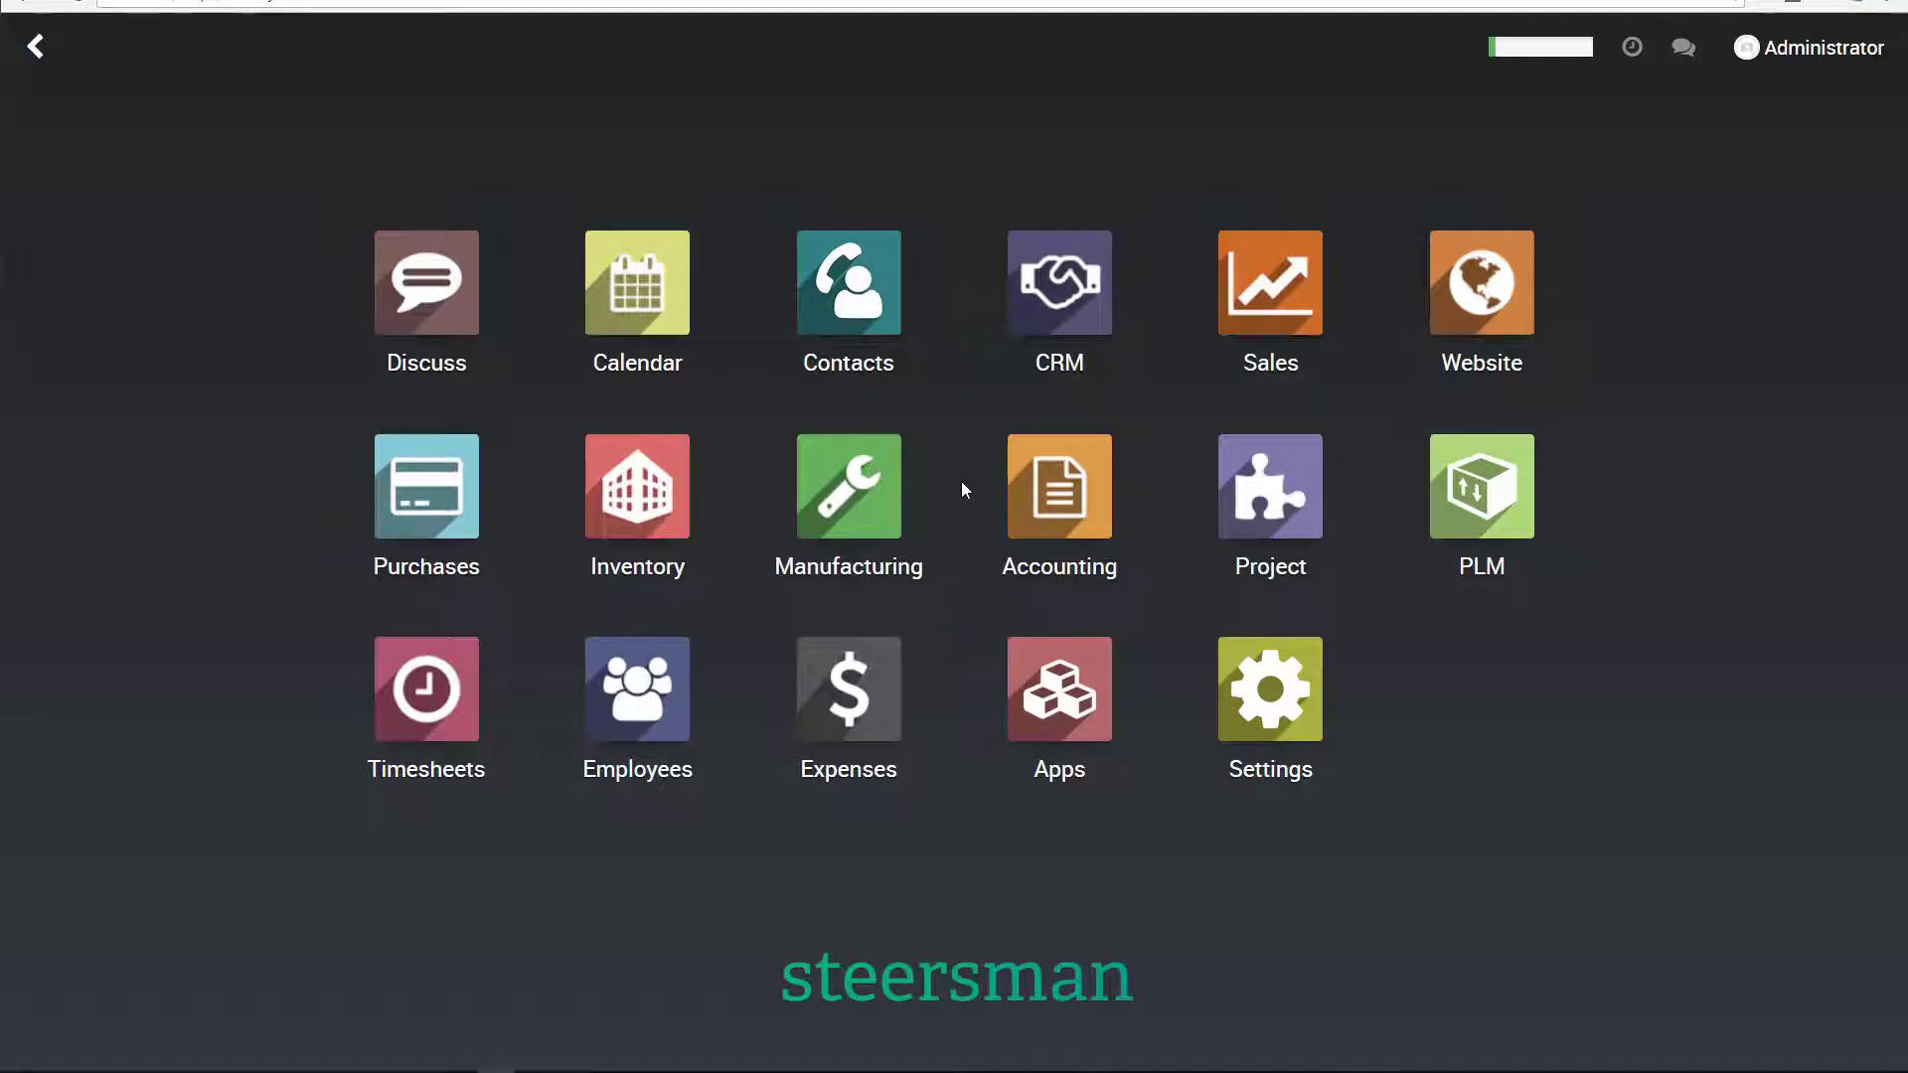
- Open Accounting's 2018 Profit and Loss report and scroll down to the Expenses section
left_click(1058, 496)
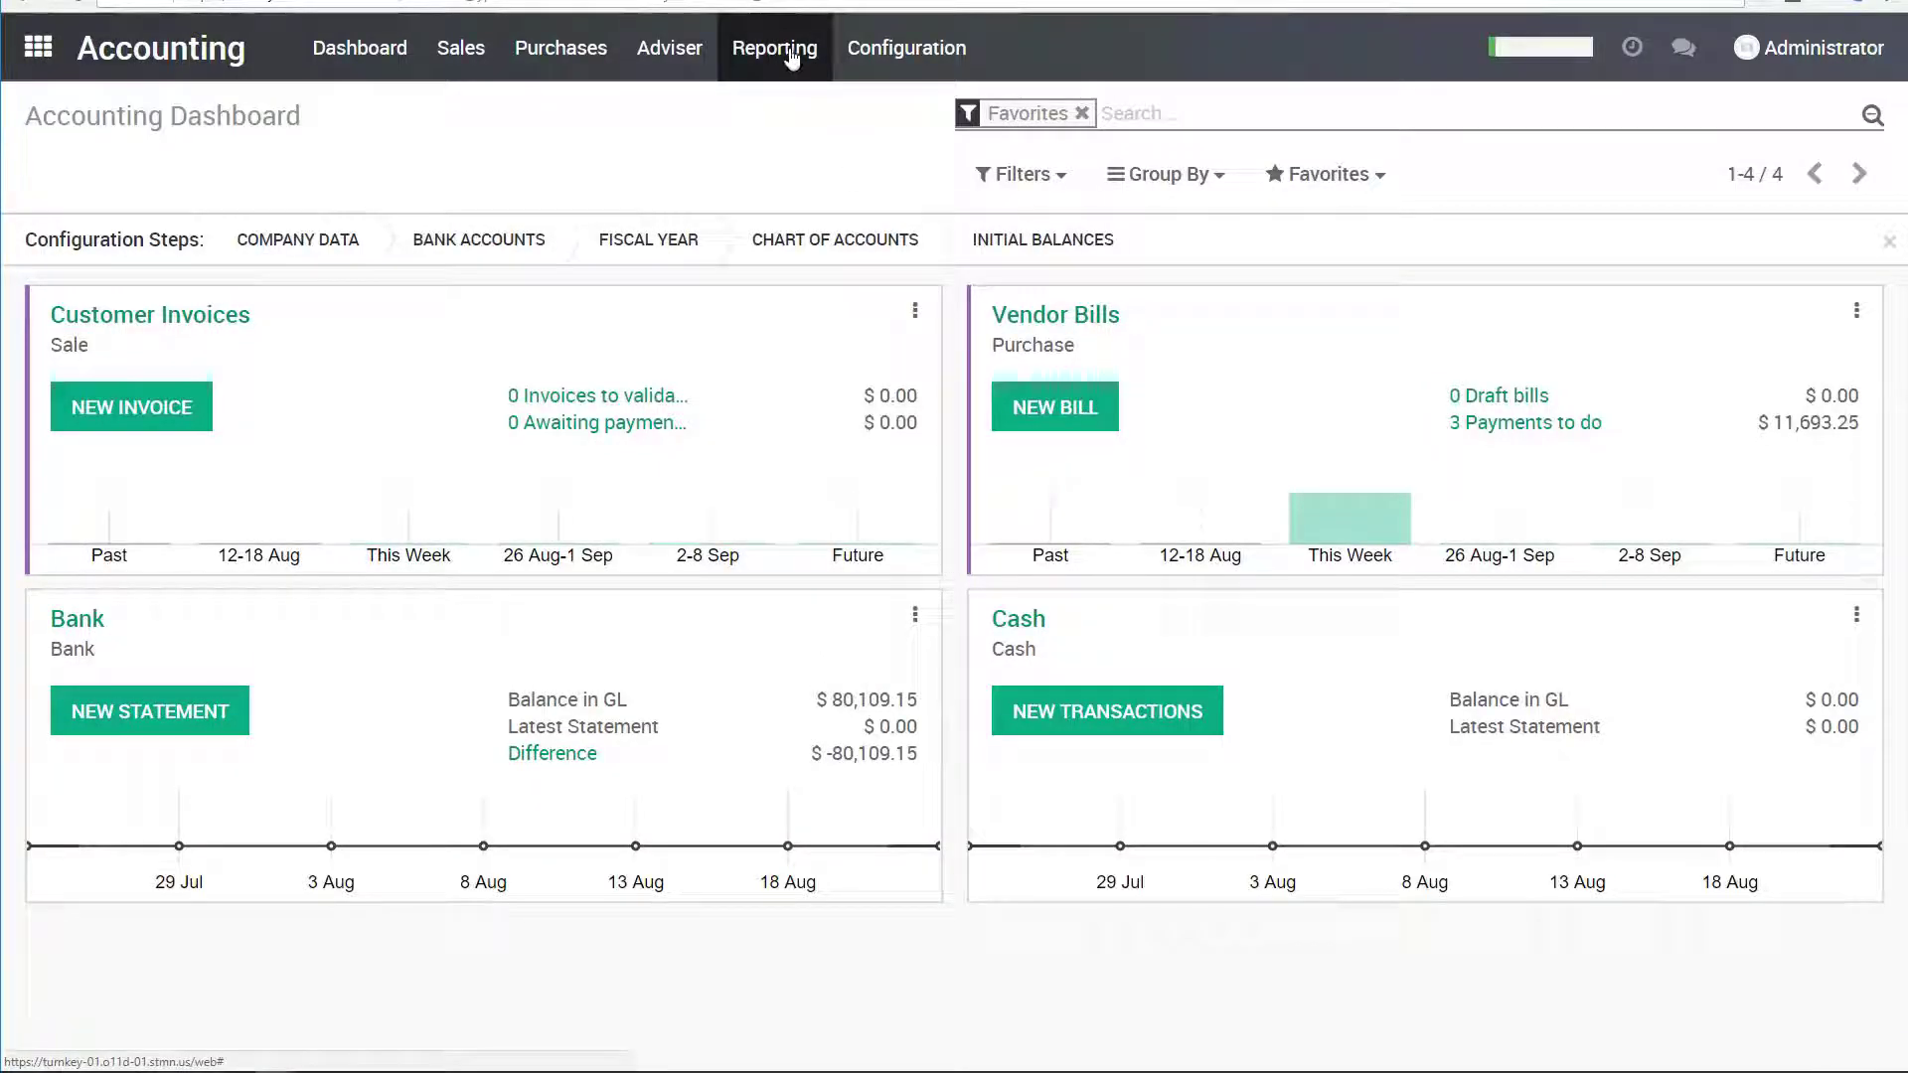
left_click(794, 58)
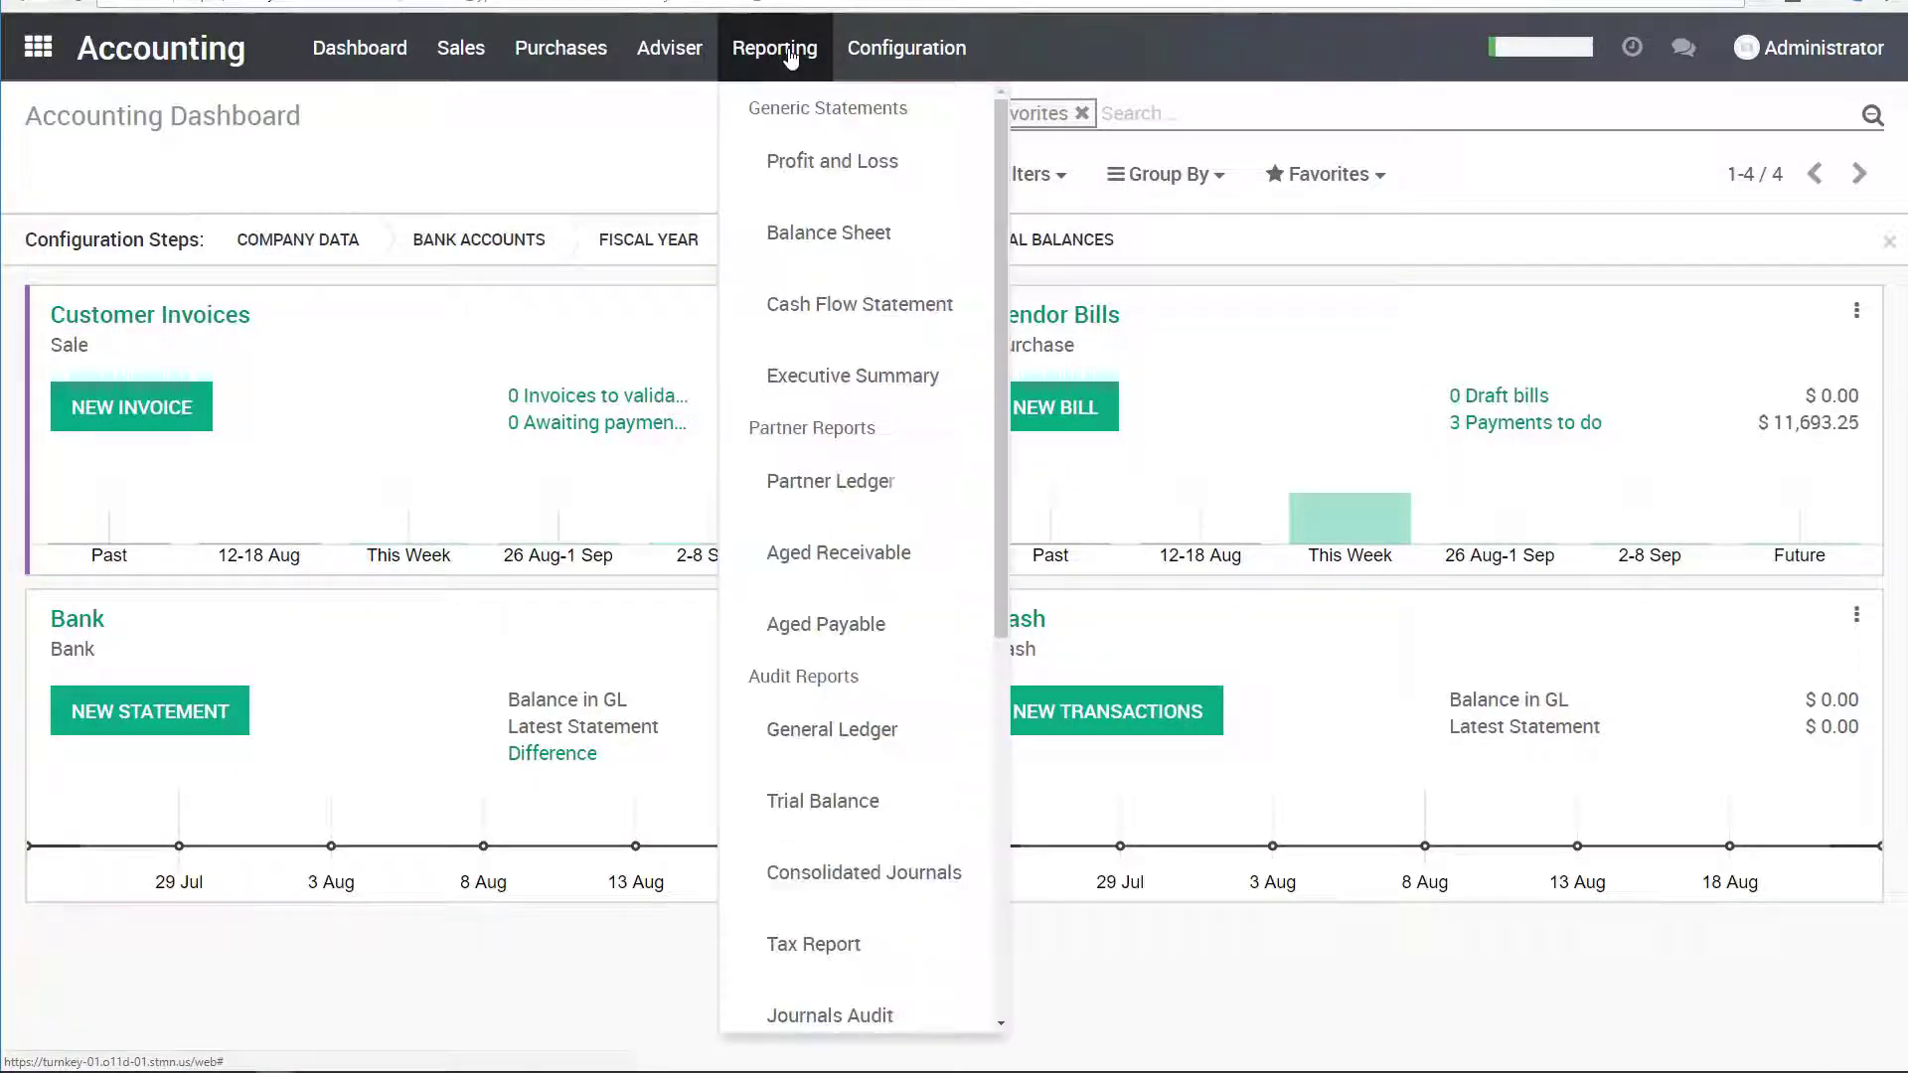
left_click(875, 166)
scroll(836, 431, "down", 1)
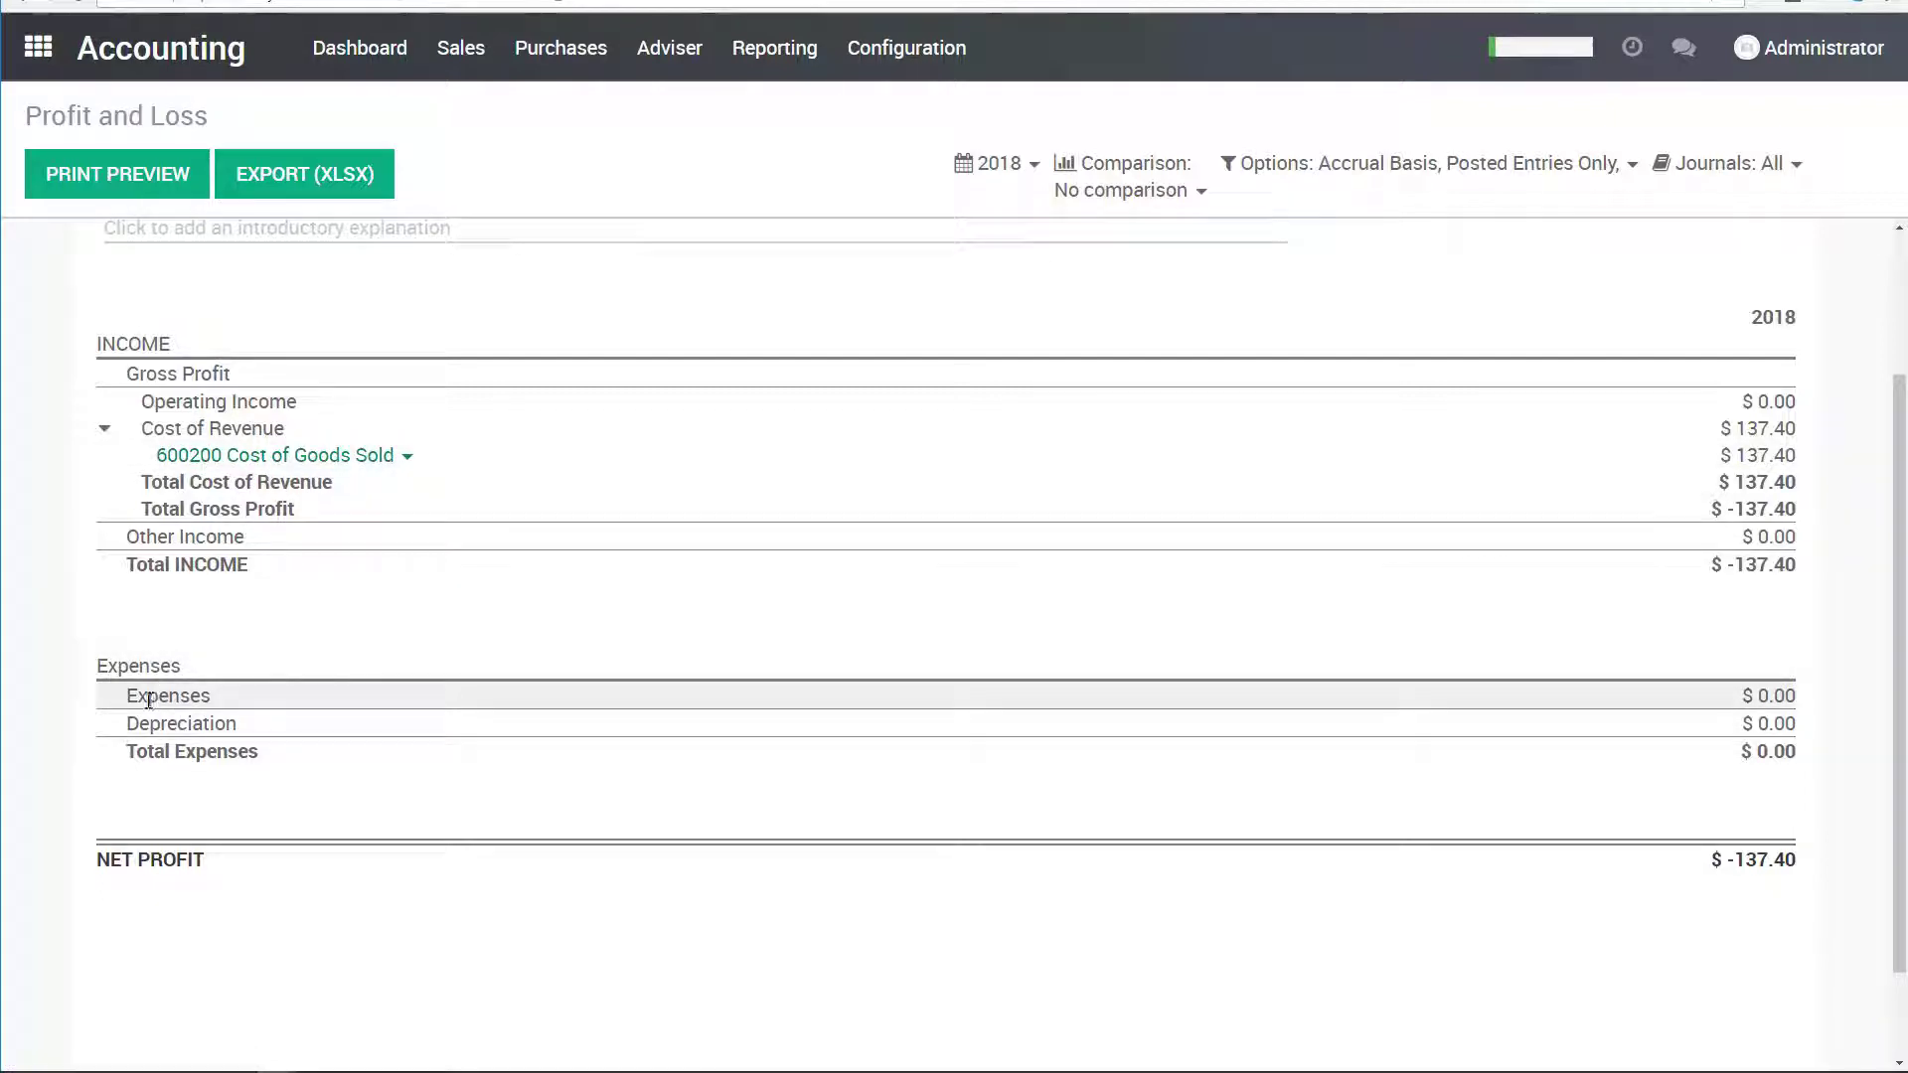
left_click_drag(138, 696, 205, 694)
left_click(209, 701)
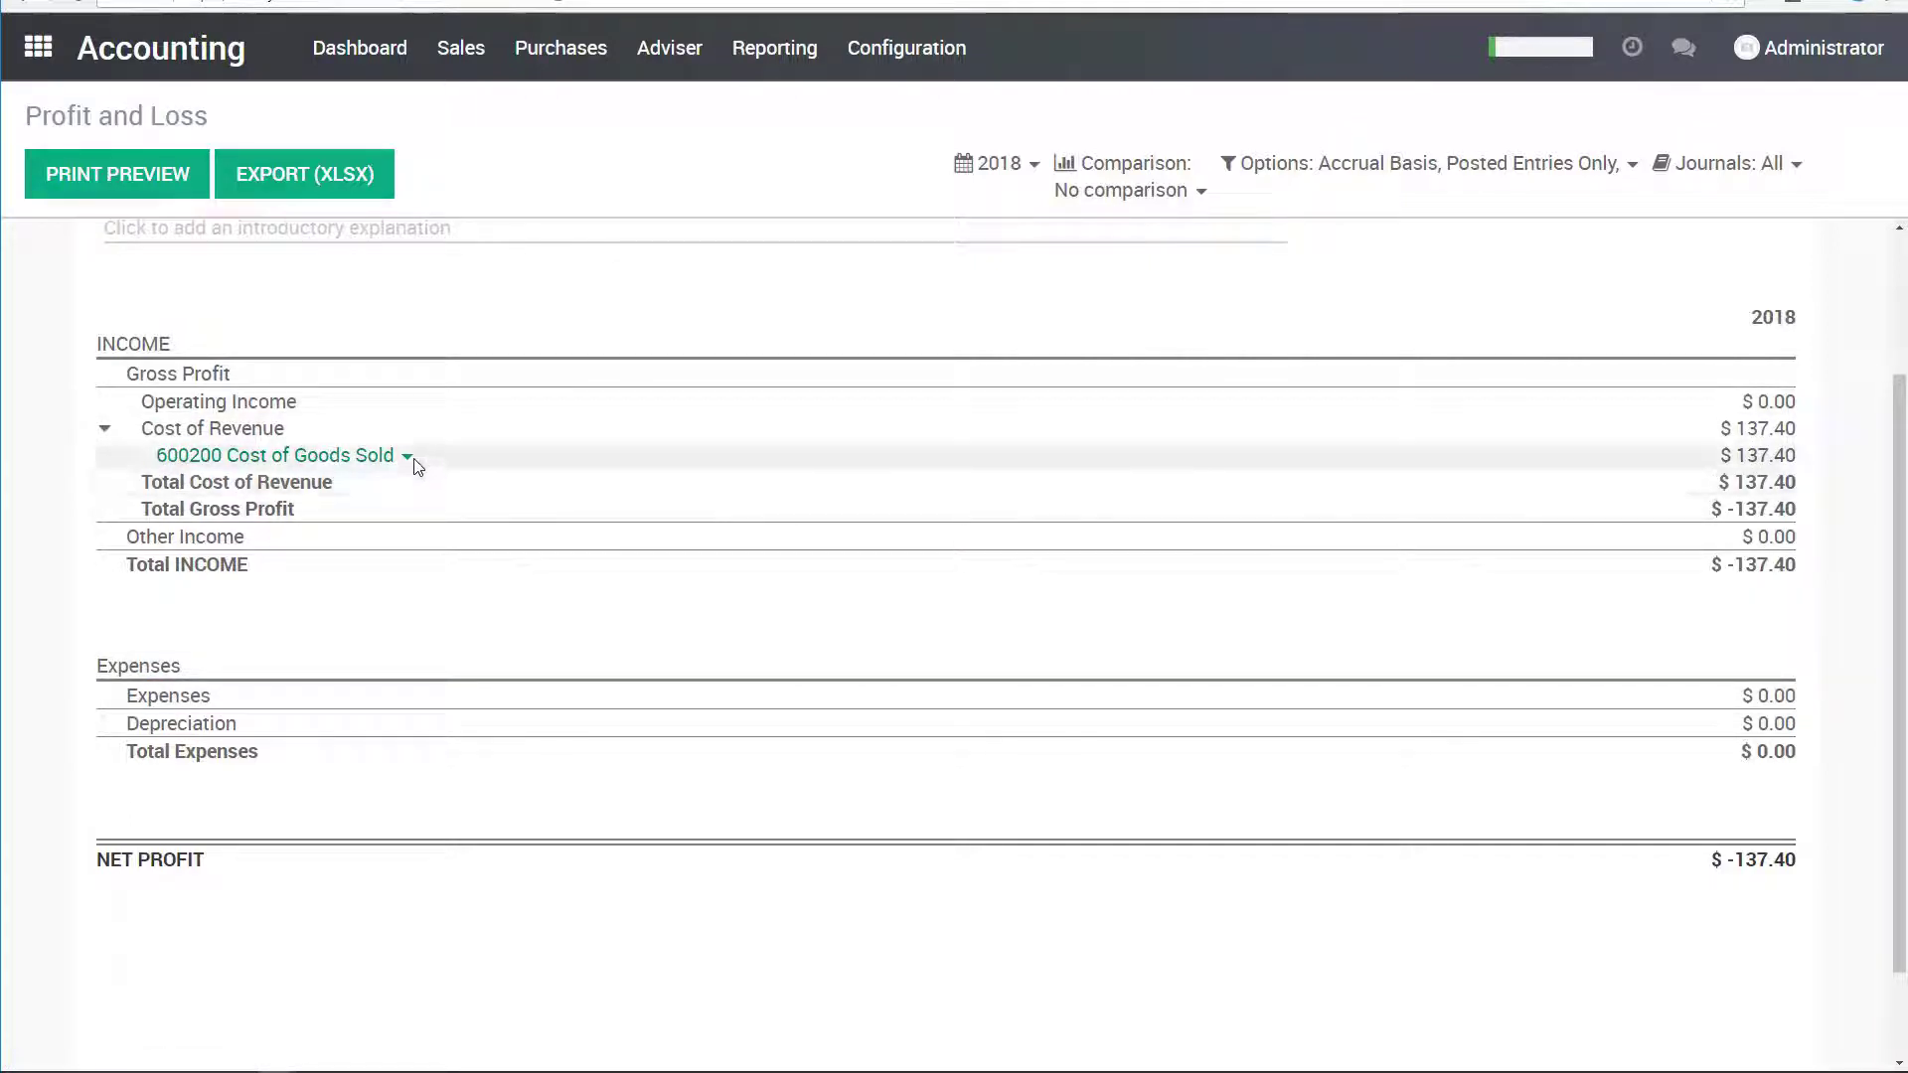
- Open the Balance Sheet as of 08/24/2018 and scroll through it
left_click(776, 60)
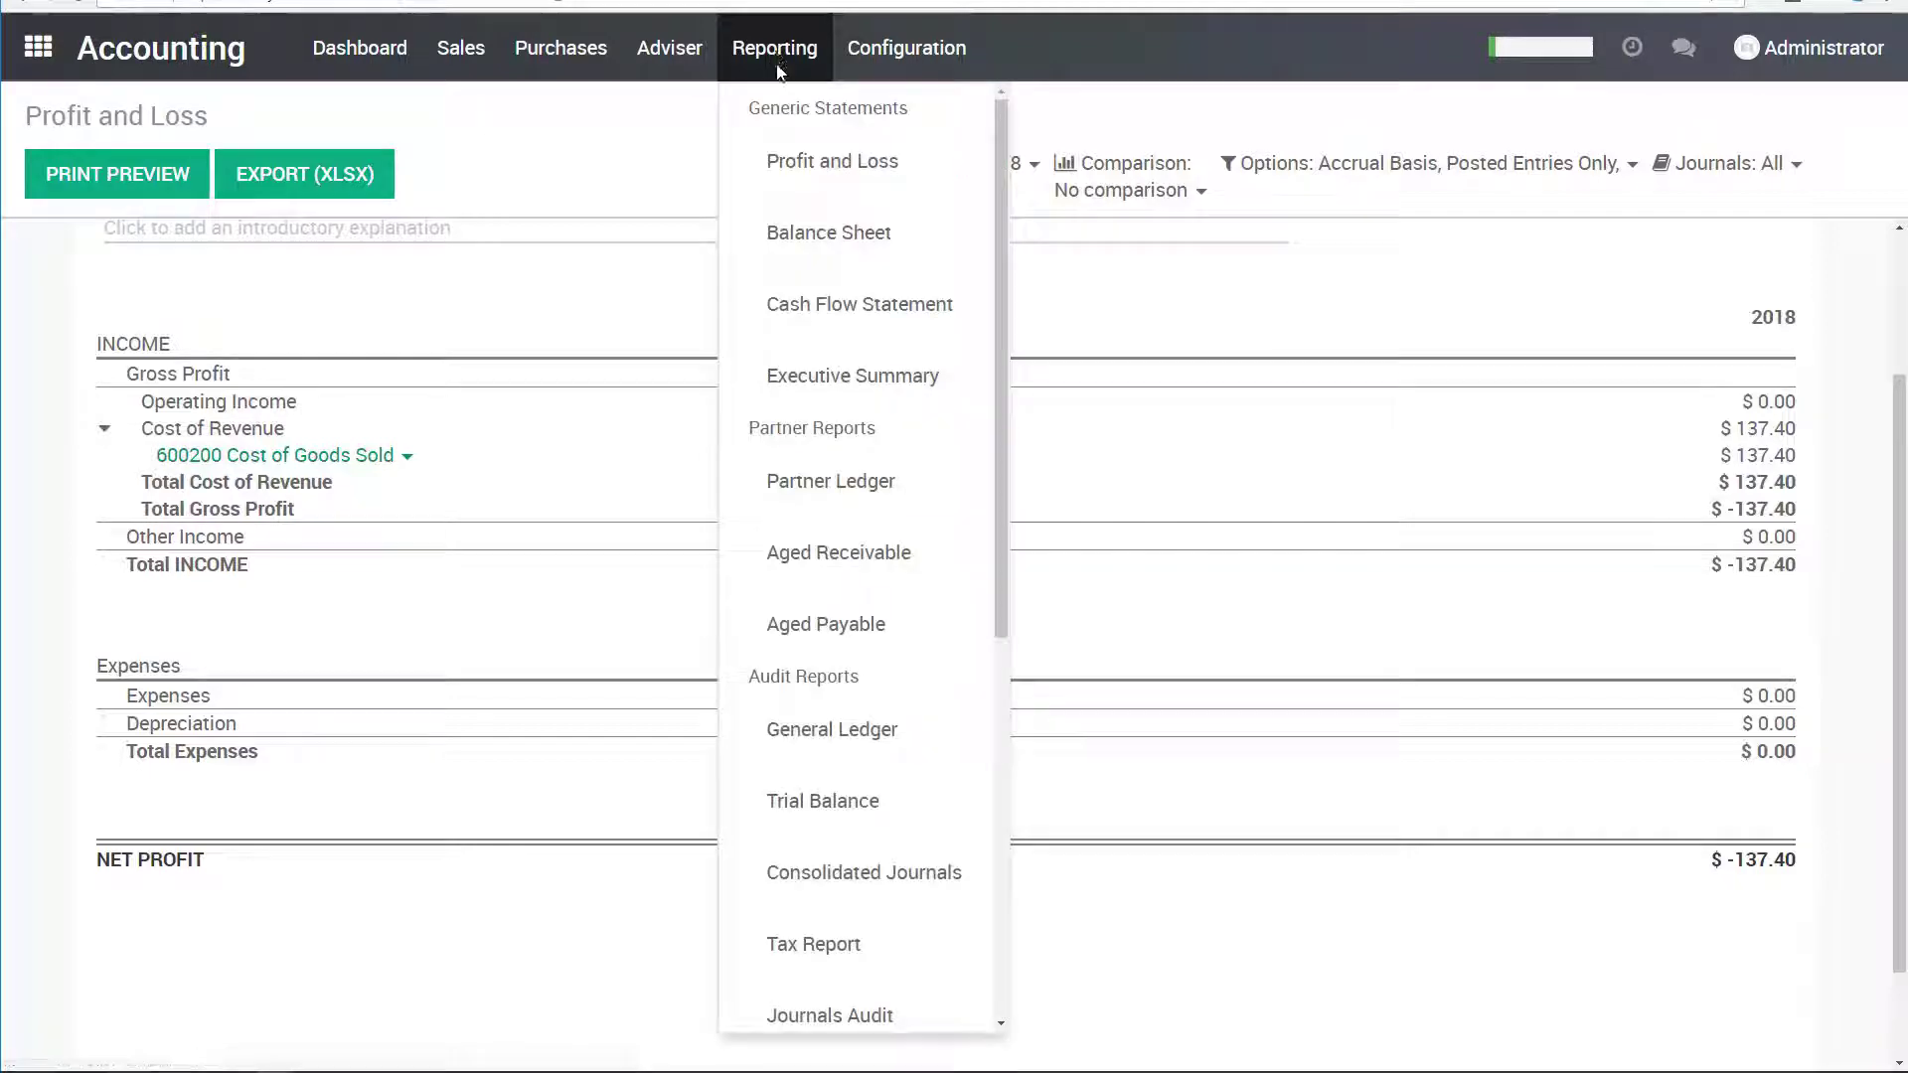
left_click(828, 232)
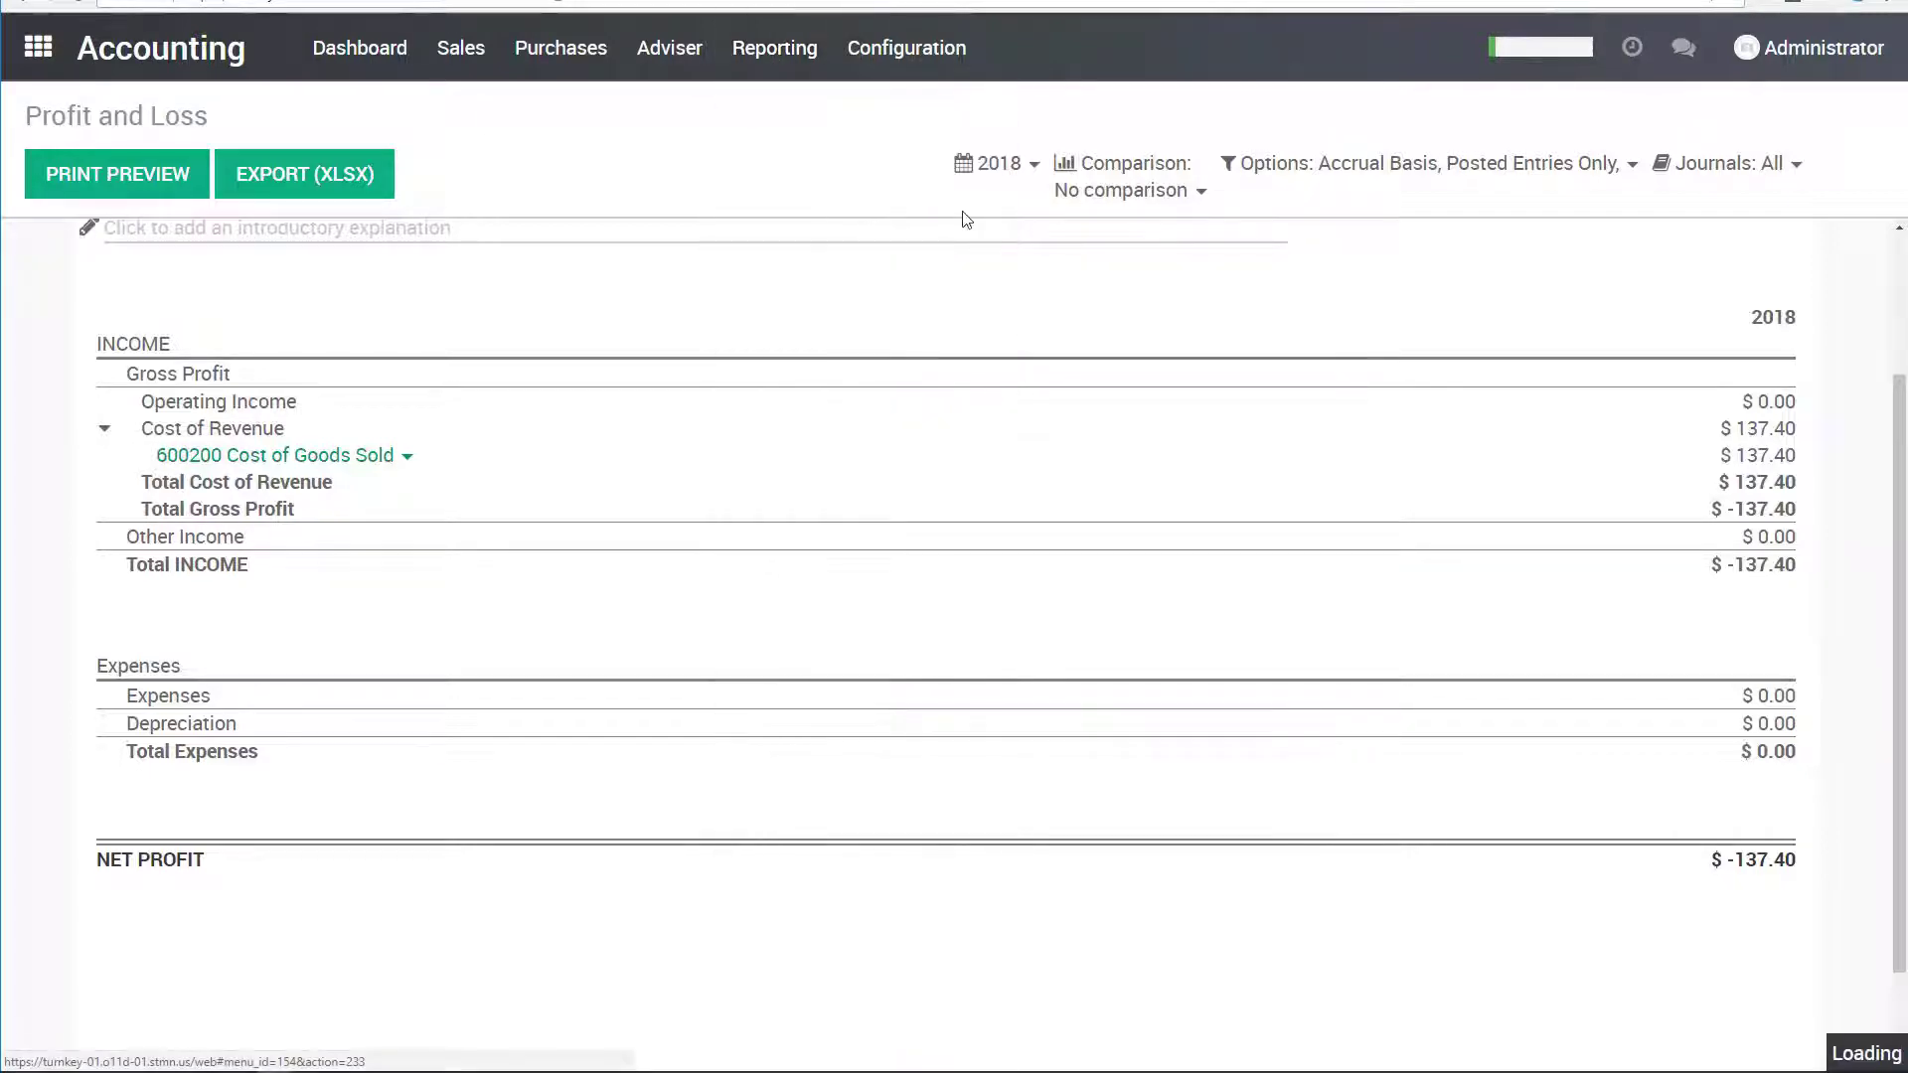
scroll(1108, 384, "down", 4)
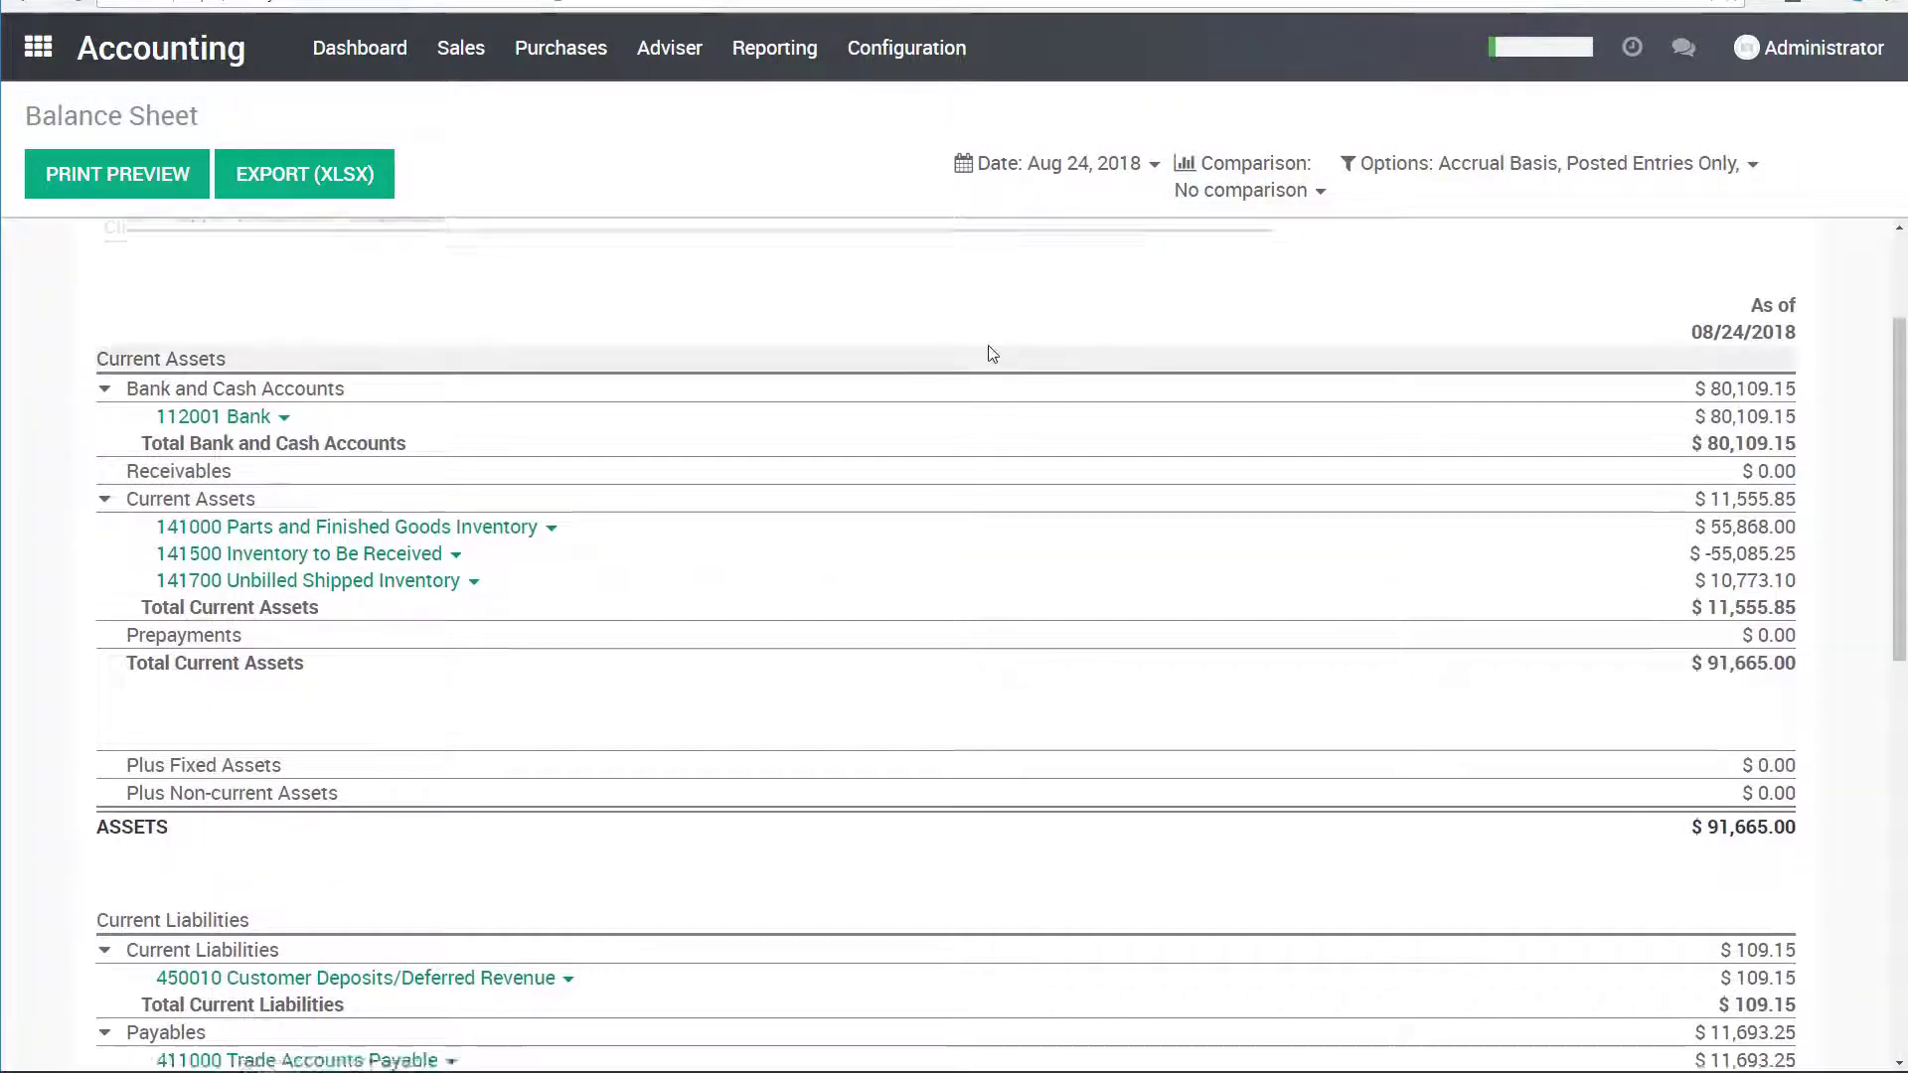
scroll(1226, 506, "down", 1)
scroll(1142, 520, "up", 2)
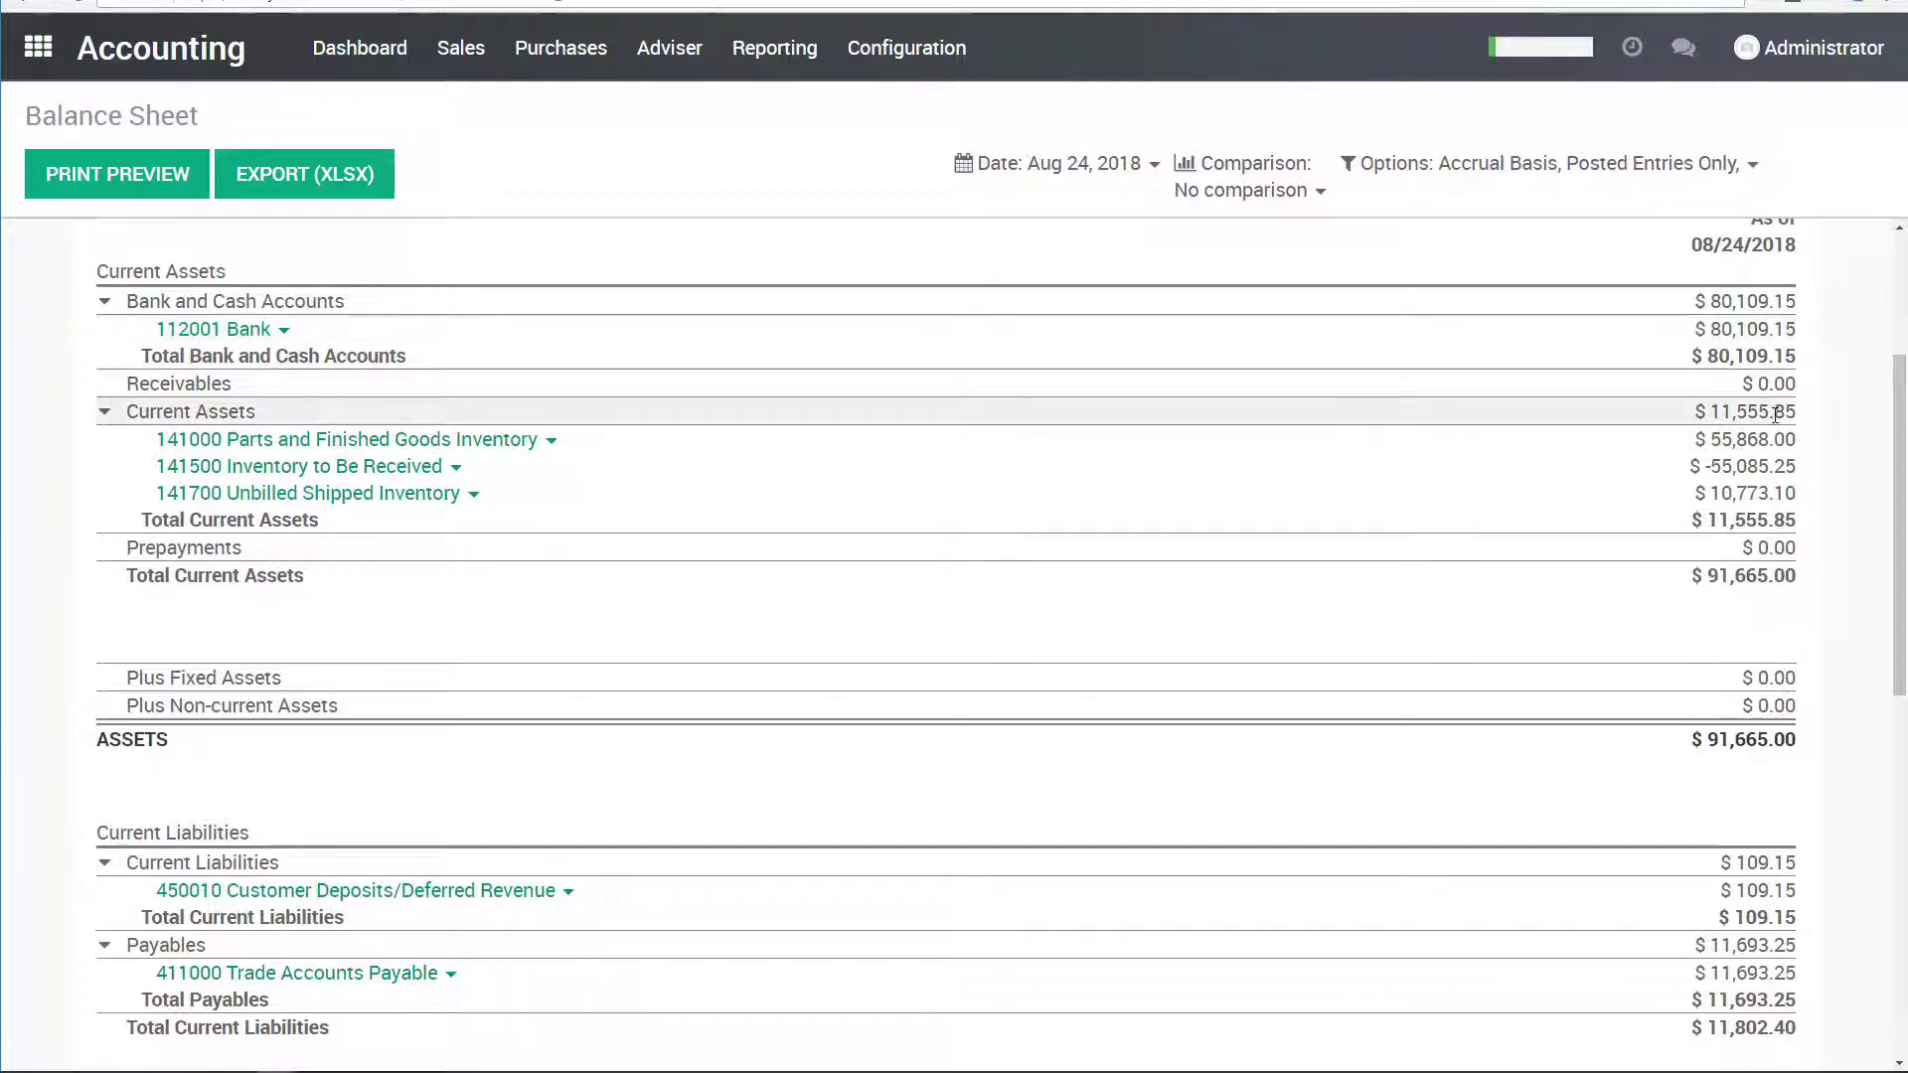
- Inspect the Current Assets inventory amounts: 141000 at 55,868 and 141500 at 55,085.25
left_click(1703, 444)
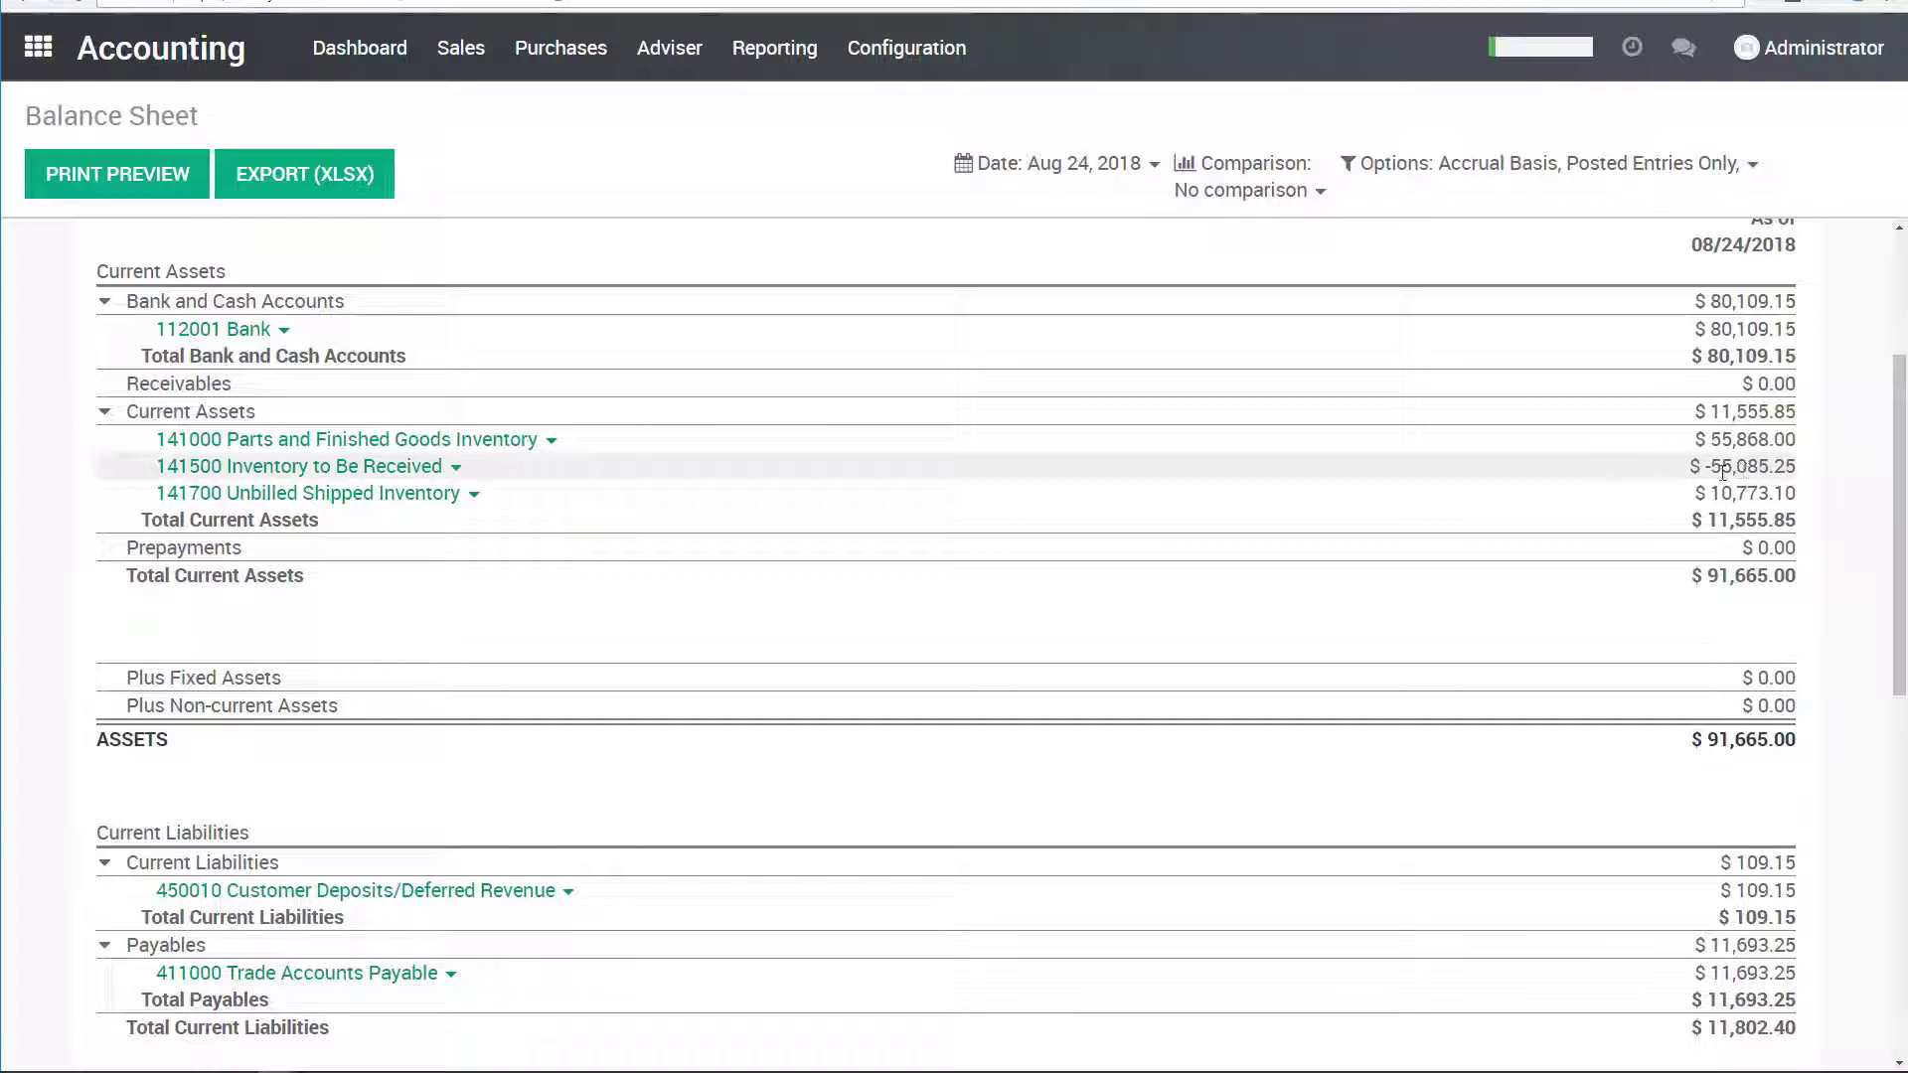
left_click(1779, 465)
mouse_move(1750, 457)
left_mouse_down()
mouse_move(1699, 440)
mouse_move(1733, 467)
left_mouse_up()
left_click(1775, 466)
left_click_drag(1757, 466, 314, 466)
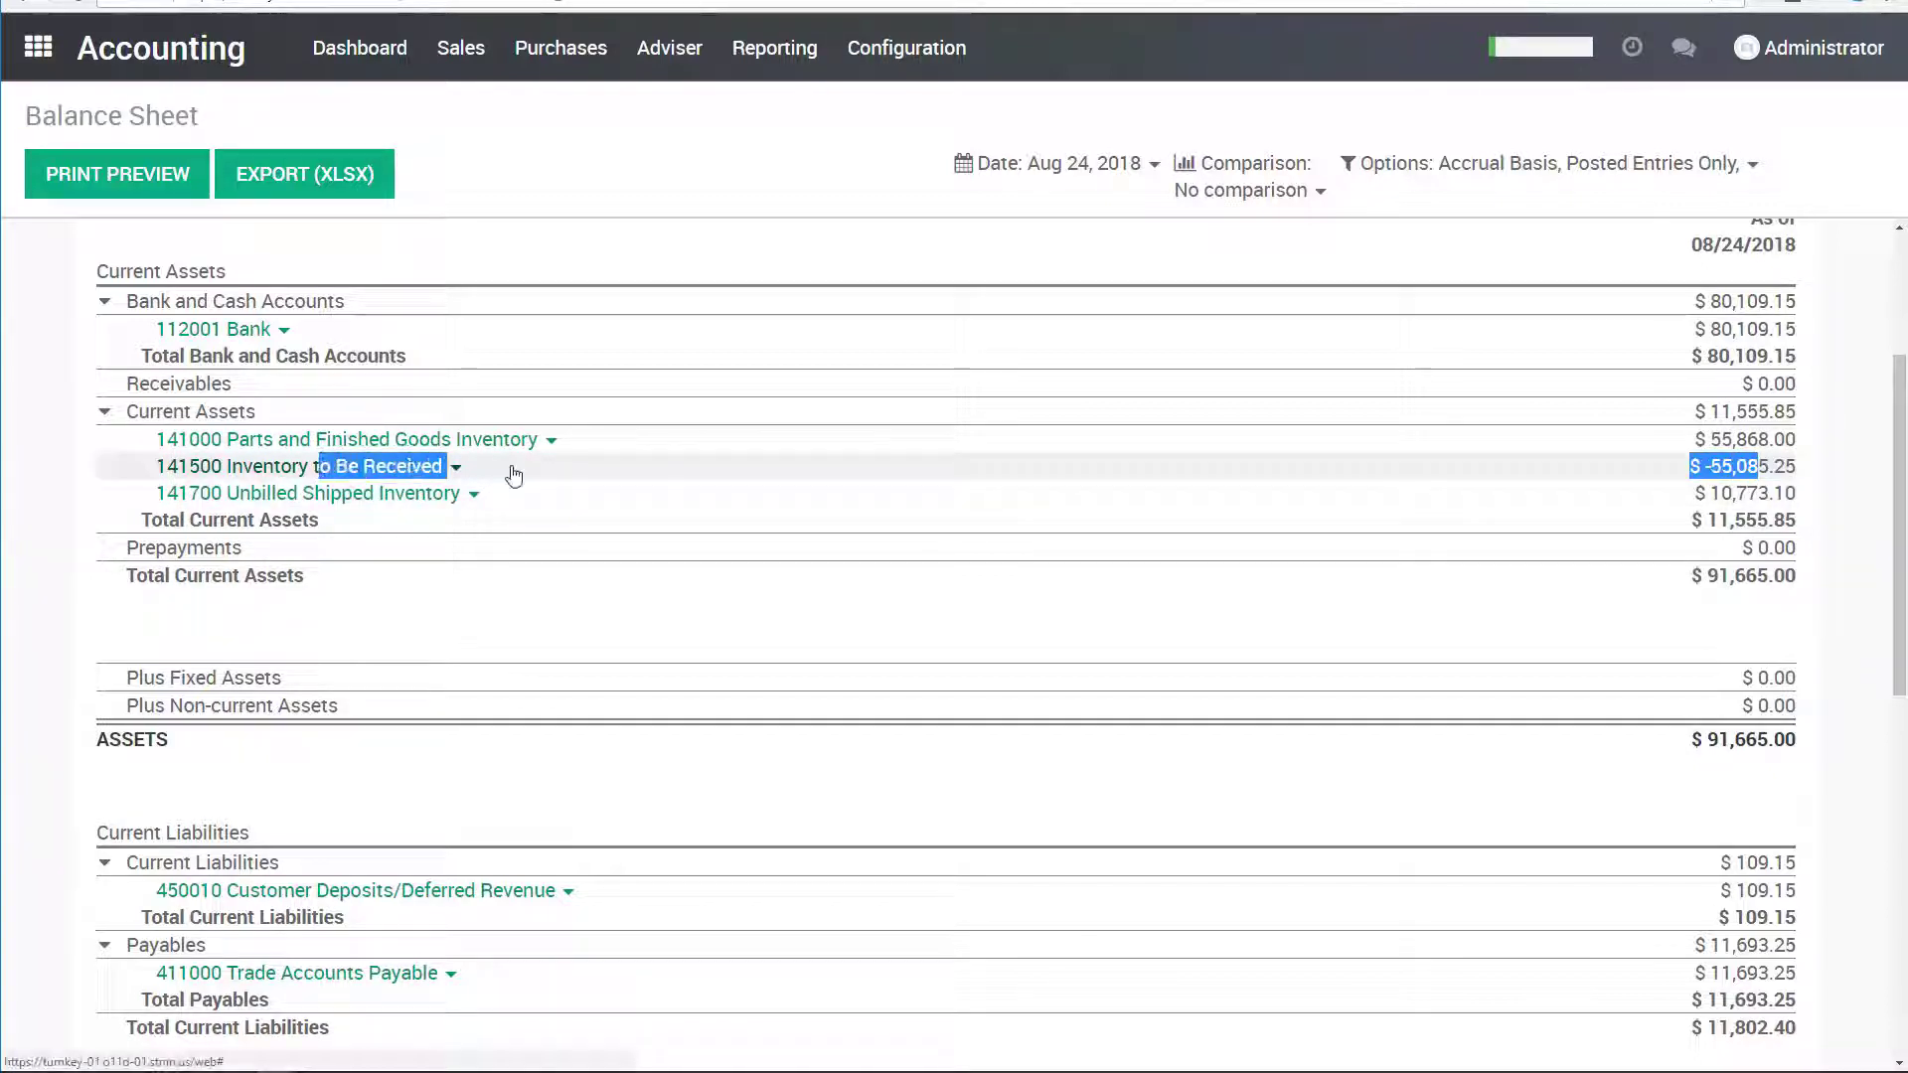
left_click(1751, 468)
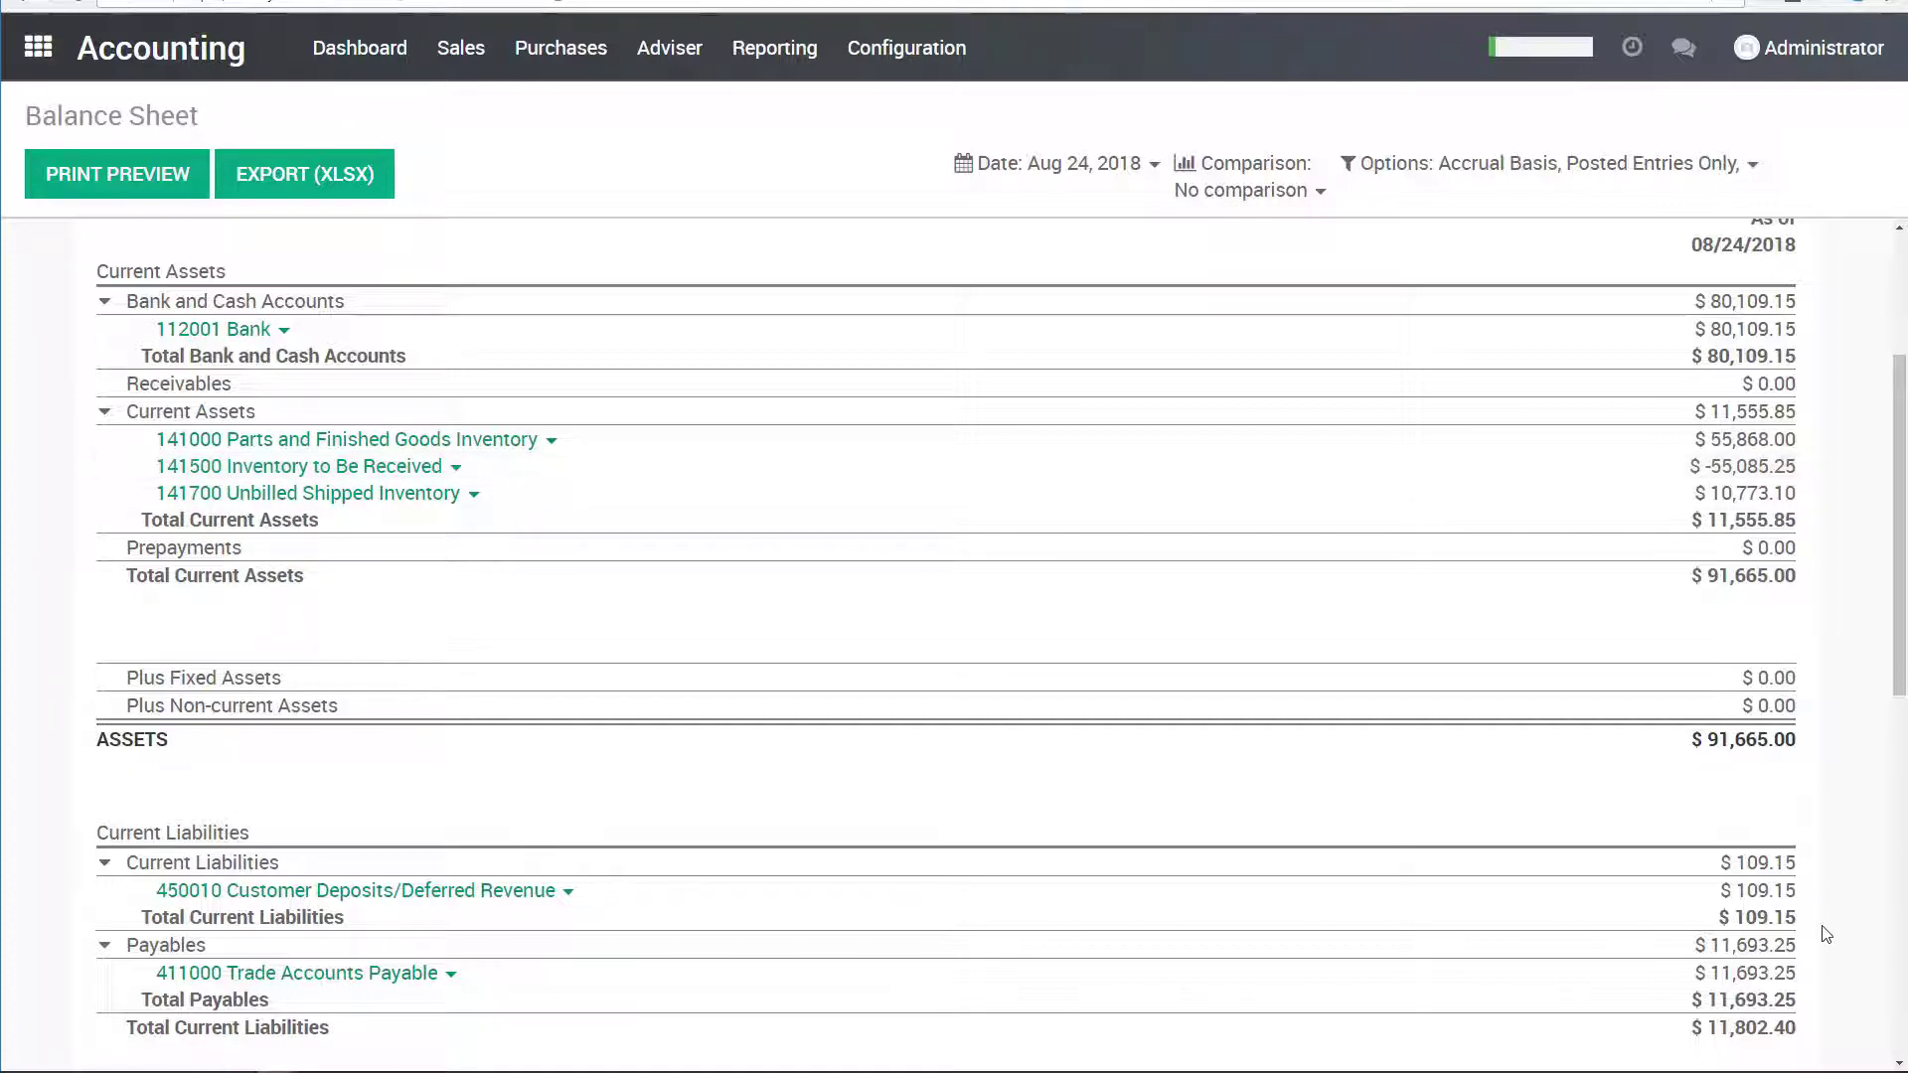
double_click(1713, 467)
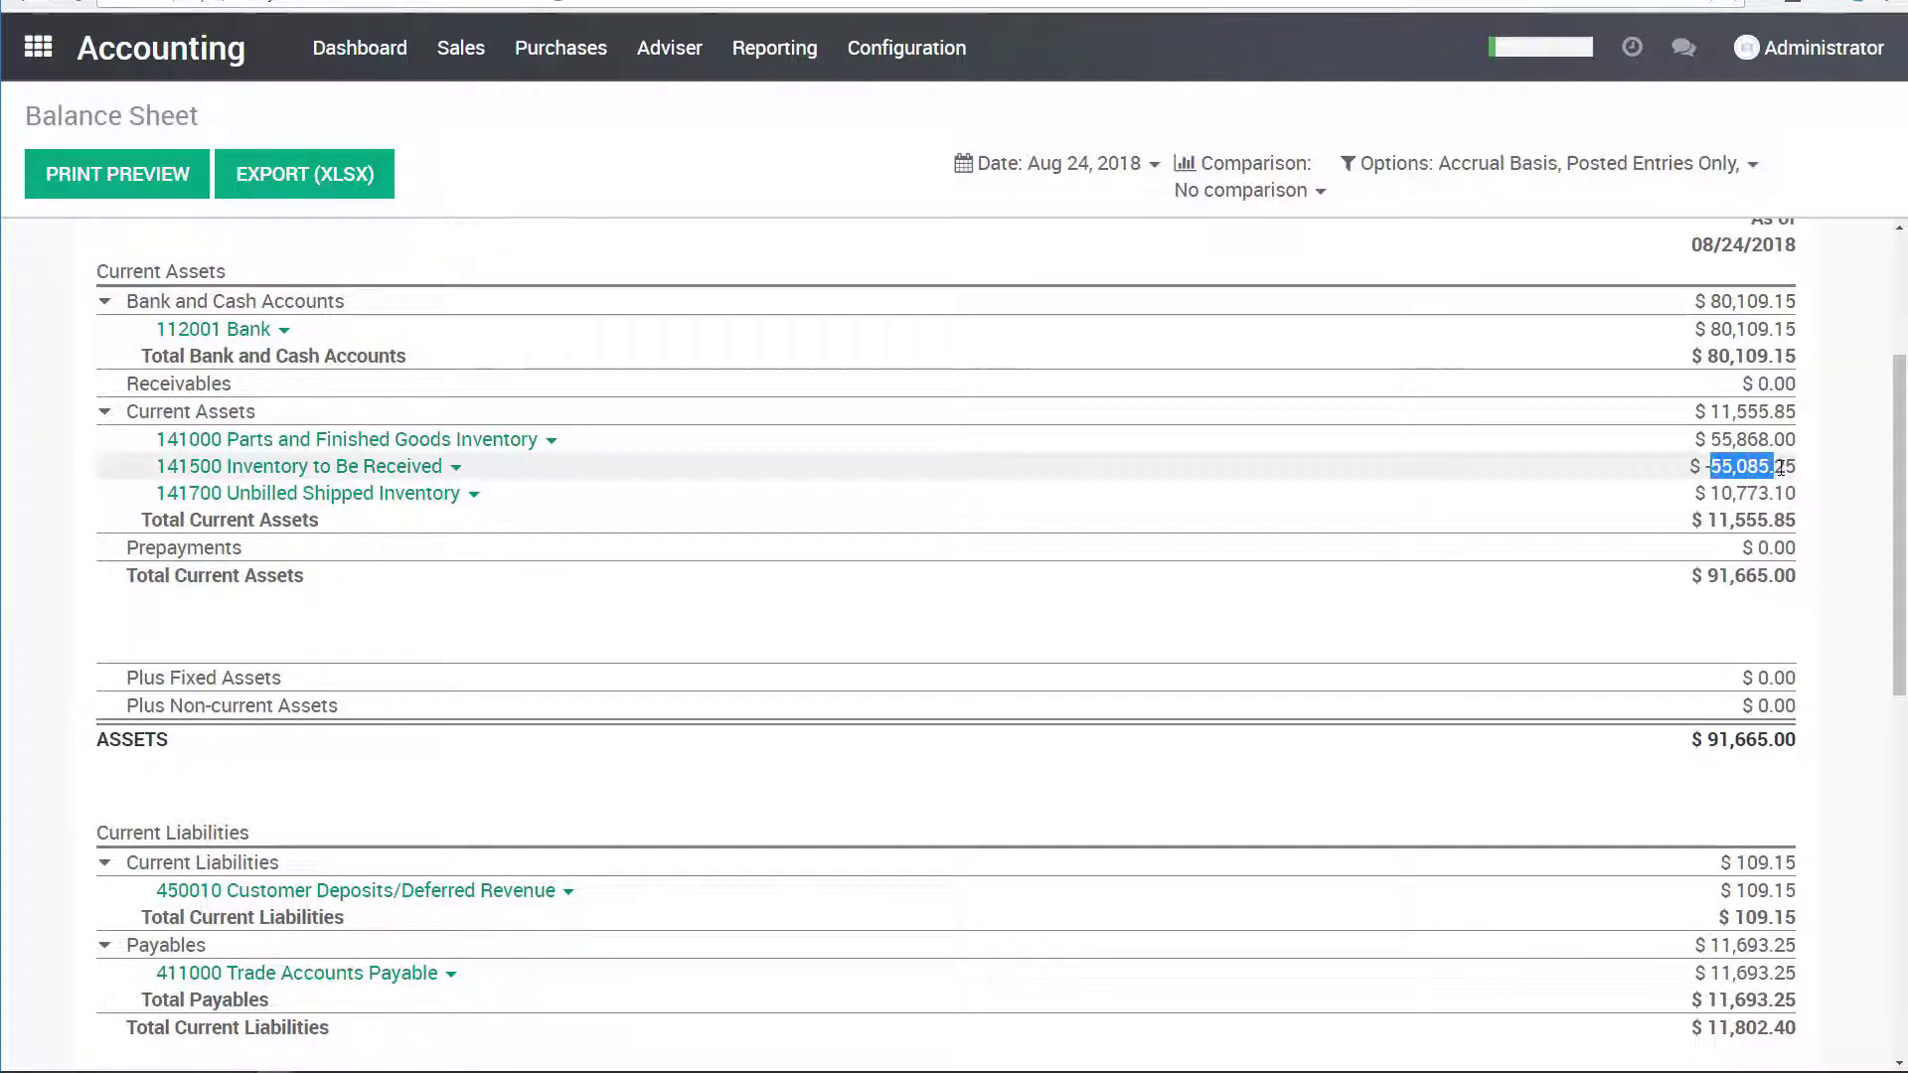
left_click(1744, 494)
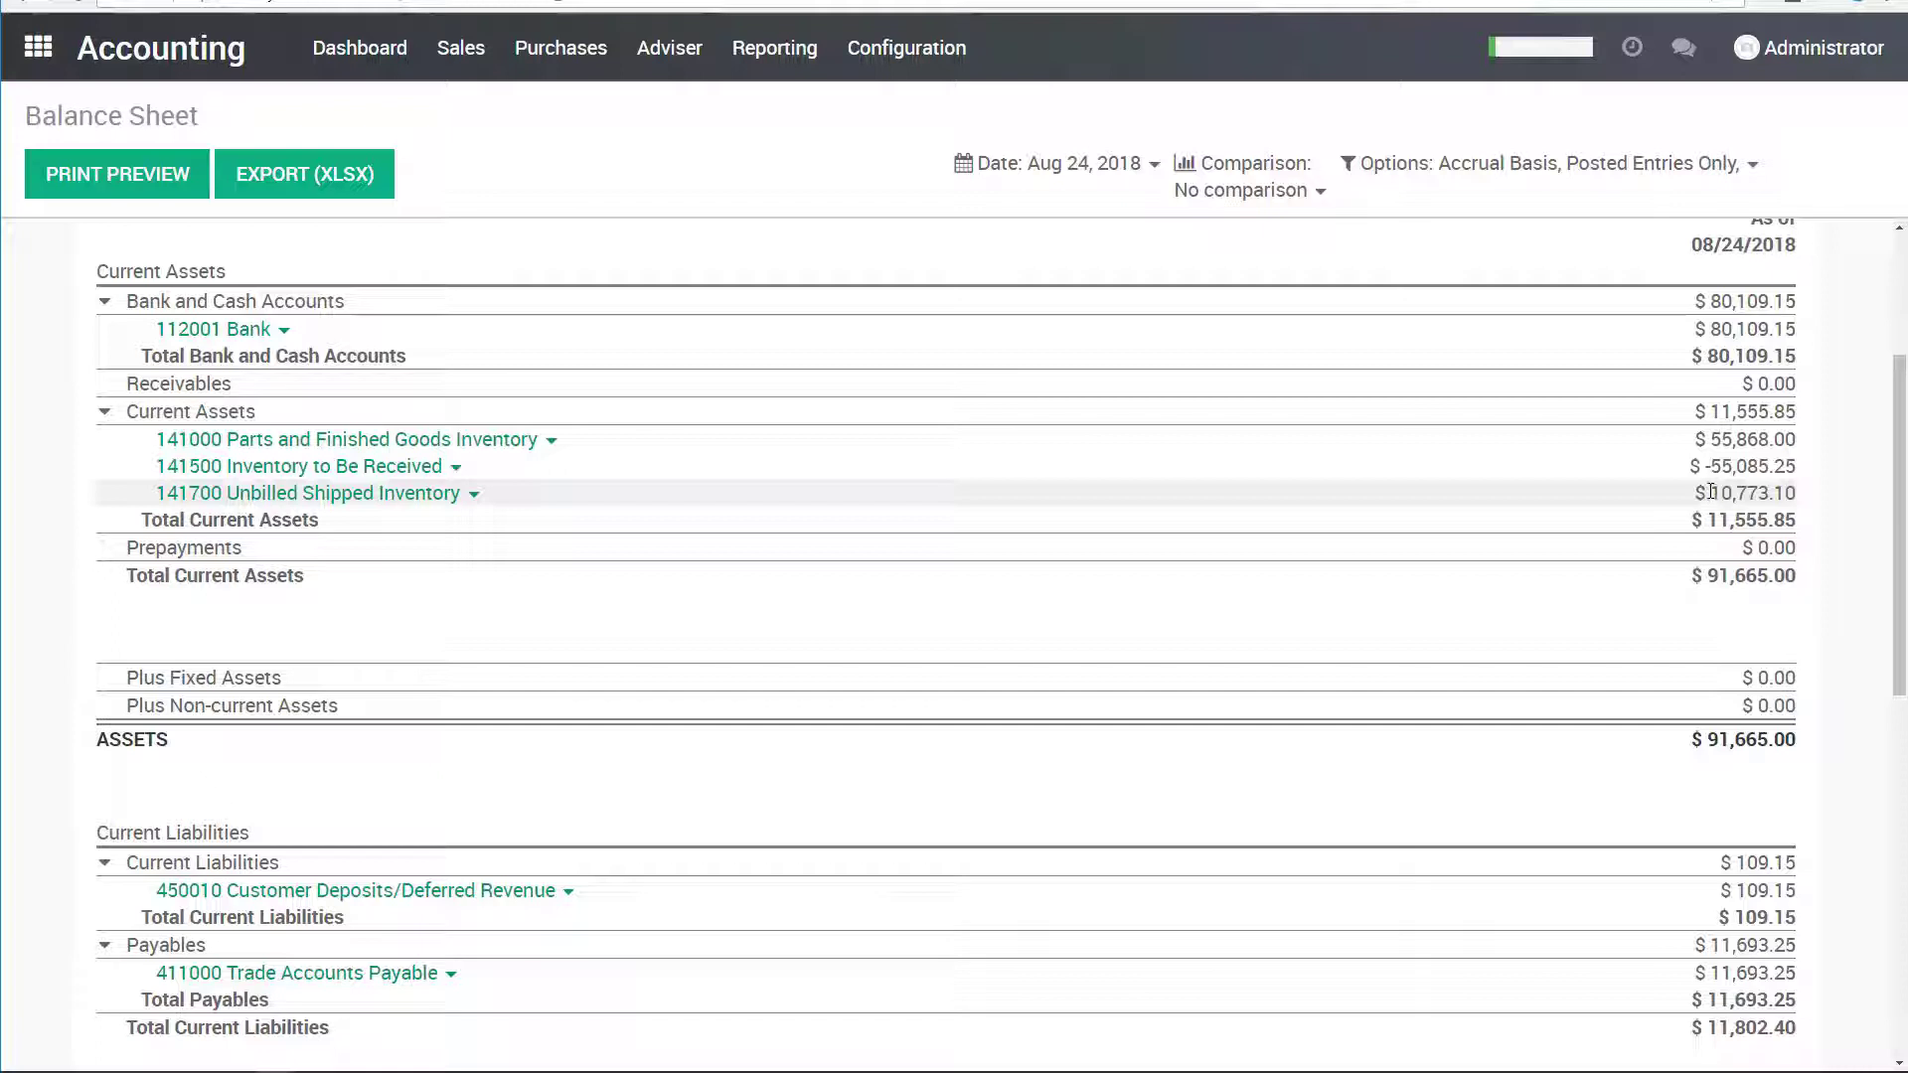
left_click_drag(1705, 439, 1769, 443)
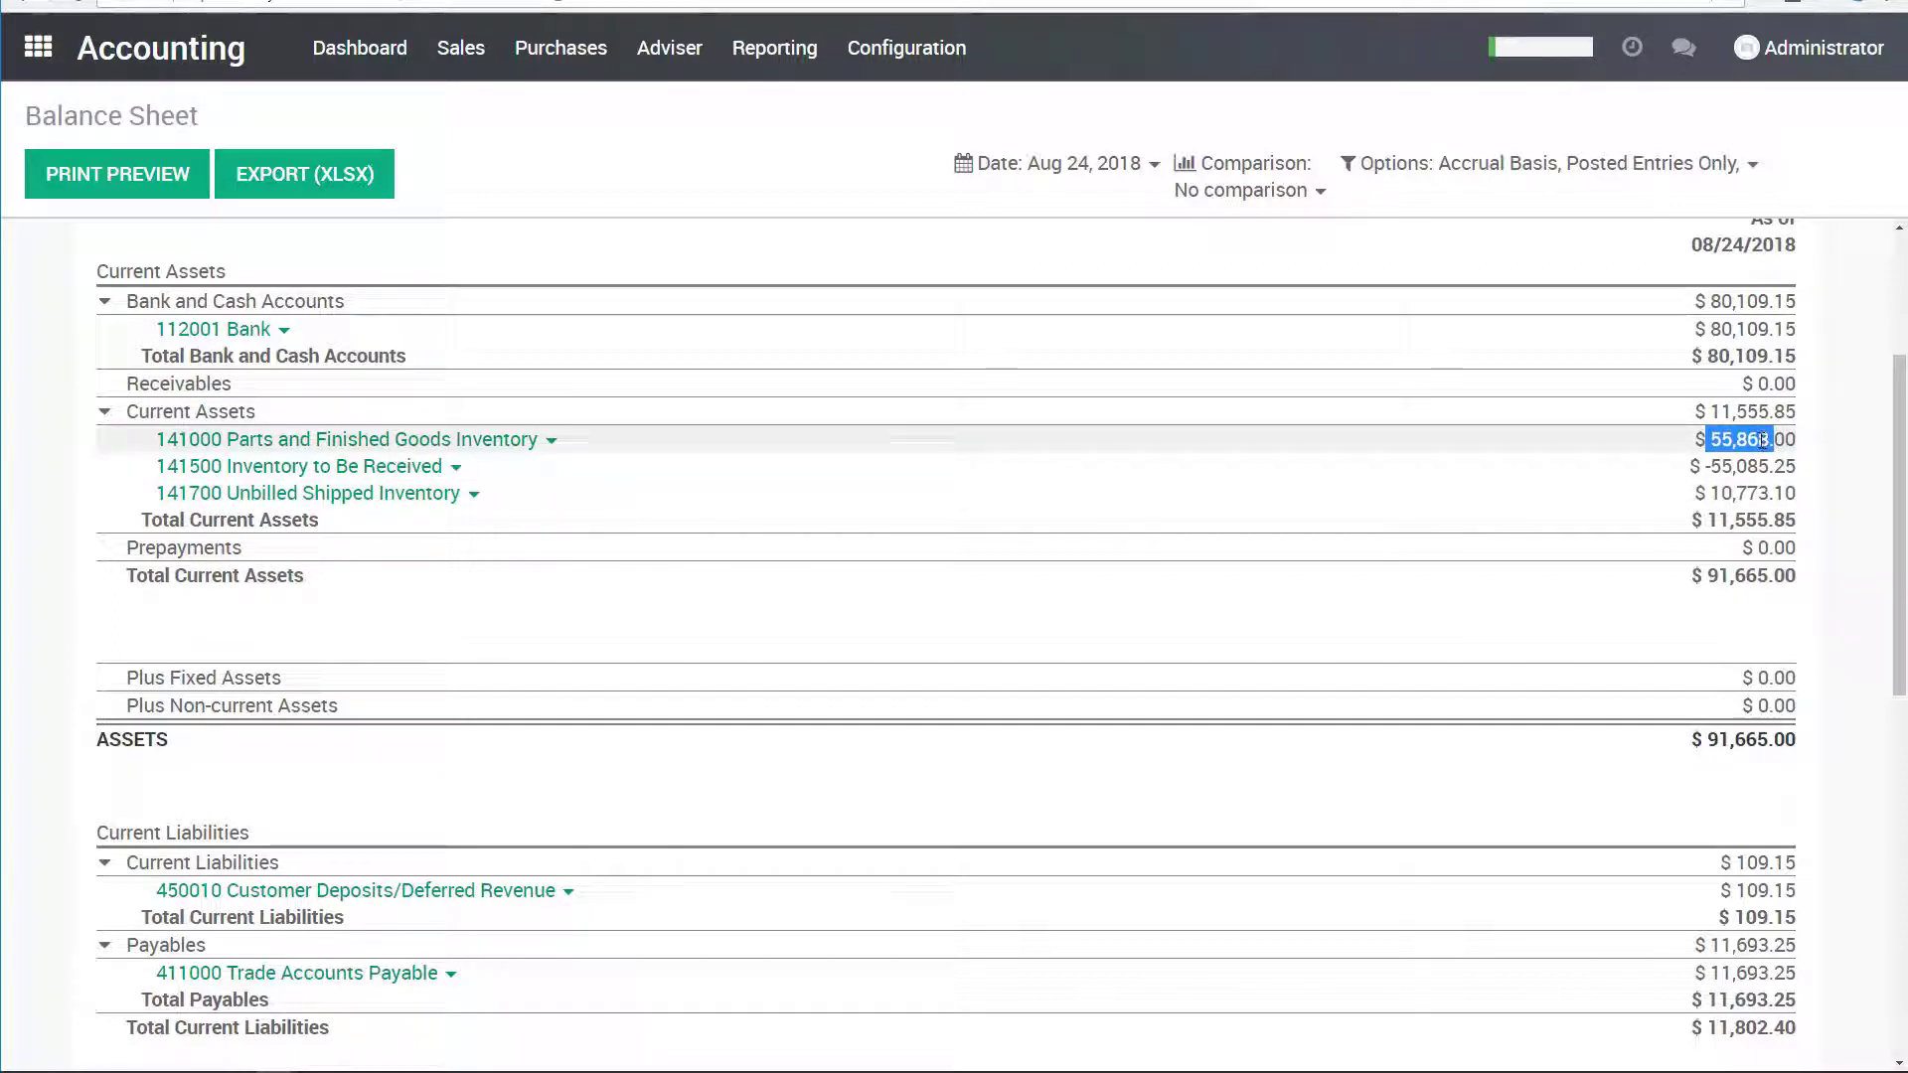
left_click(1766, 491)
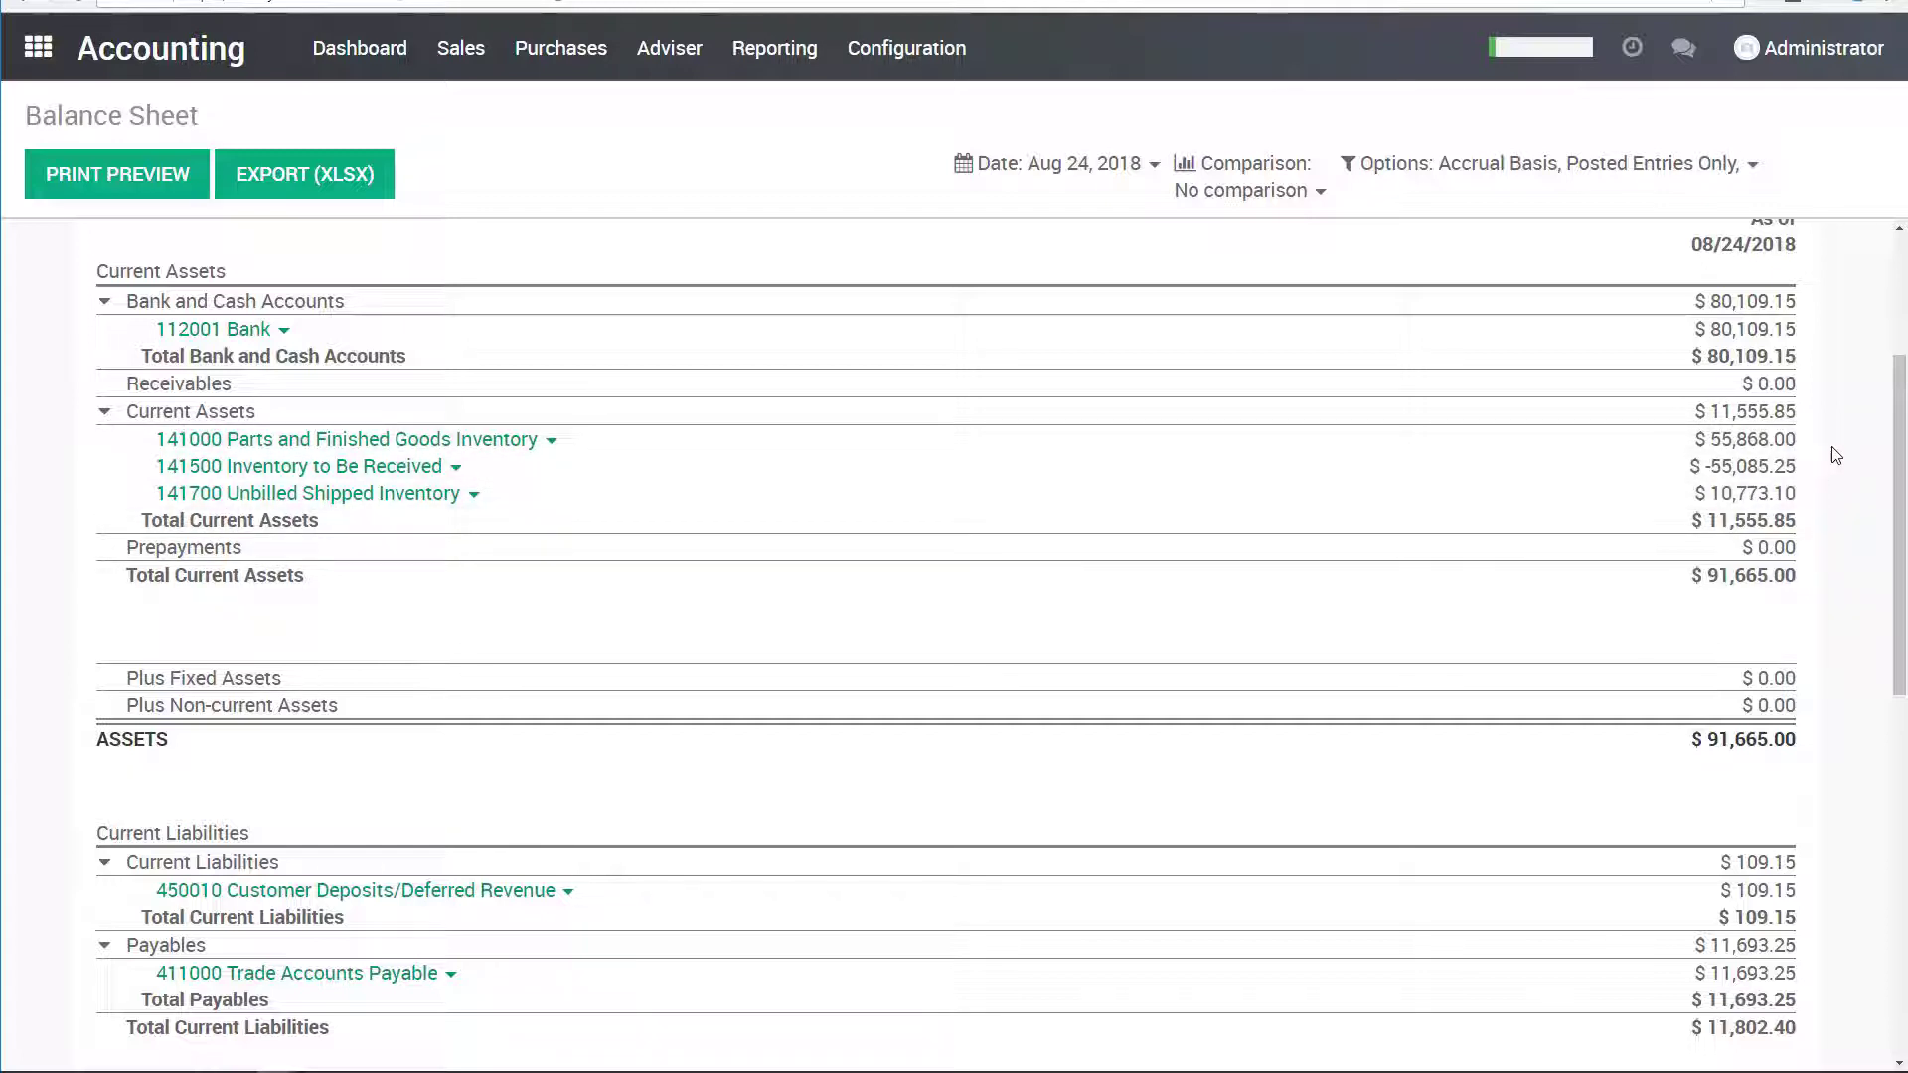
- Open sales order SO002 for Webb Grains Inc from the Sales Orders list
left_click(58, 55)
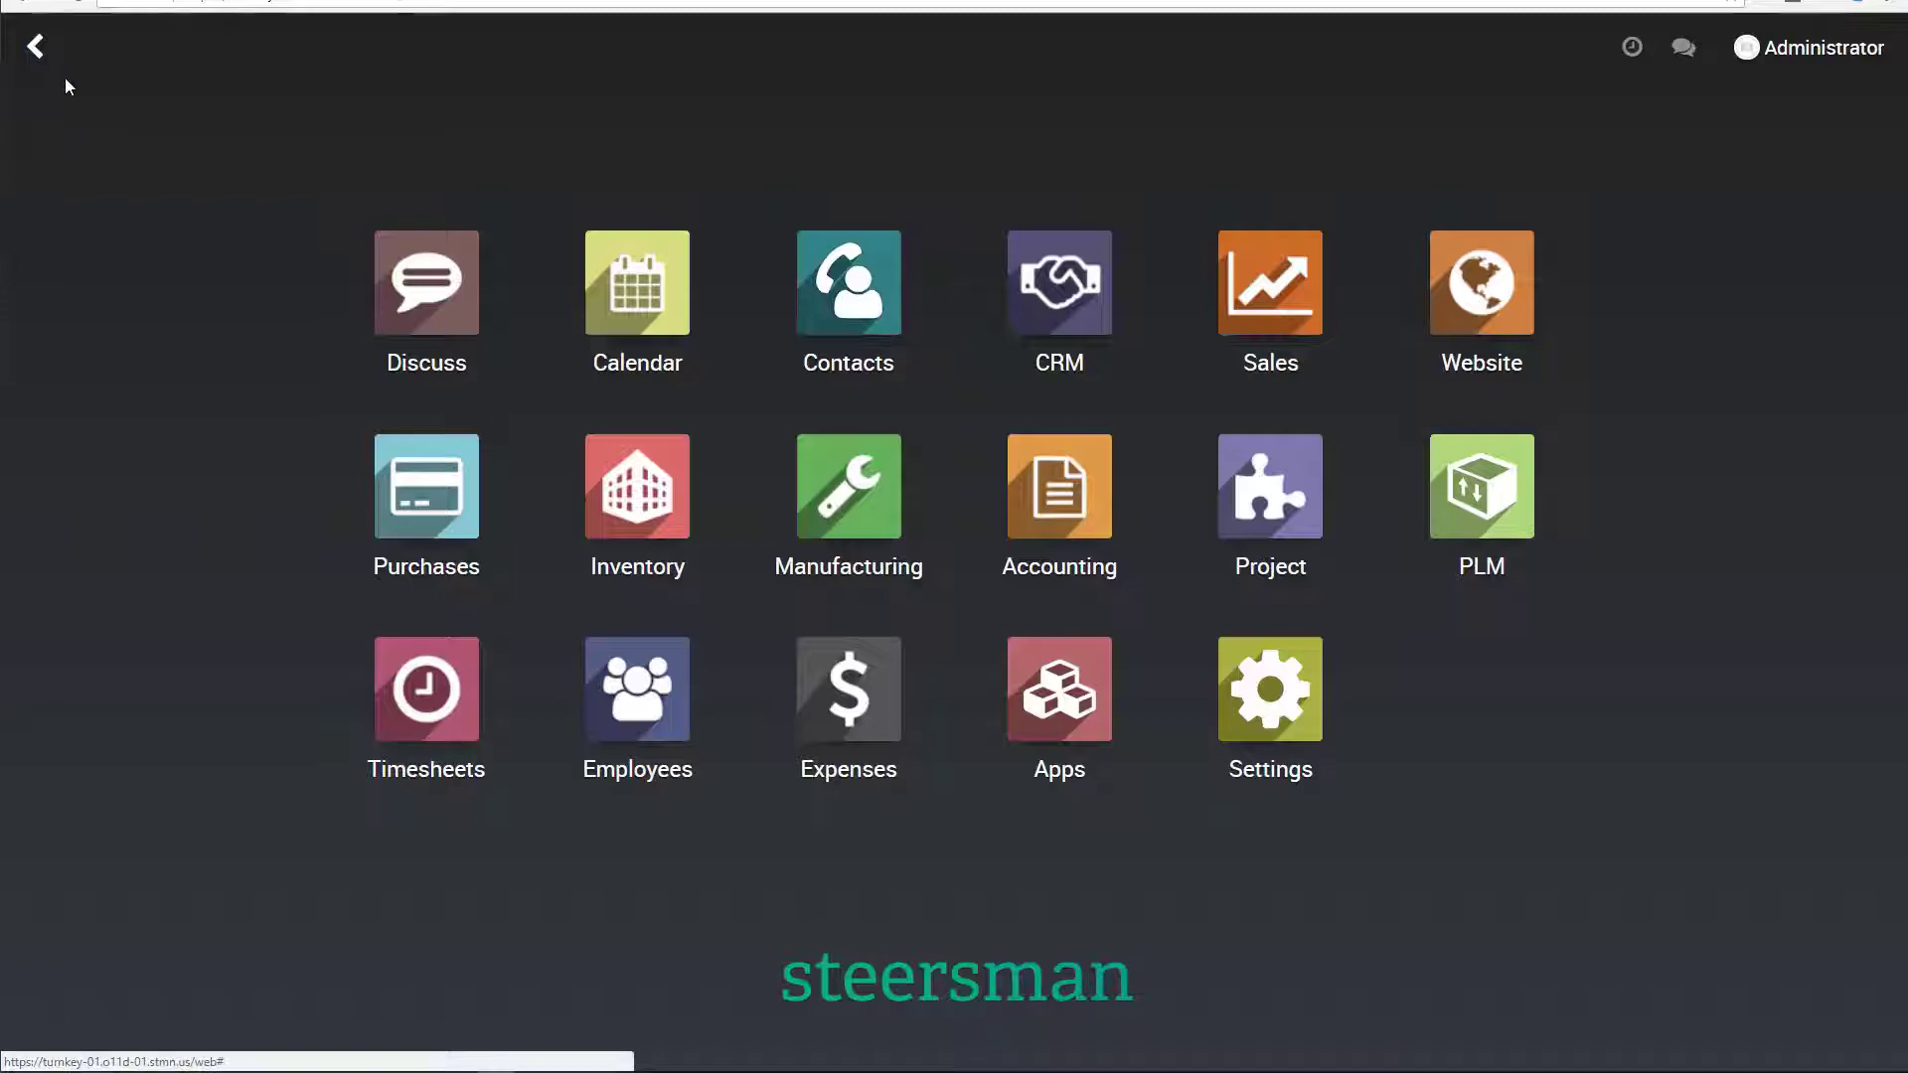
left_click(1275, 296)
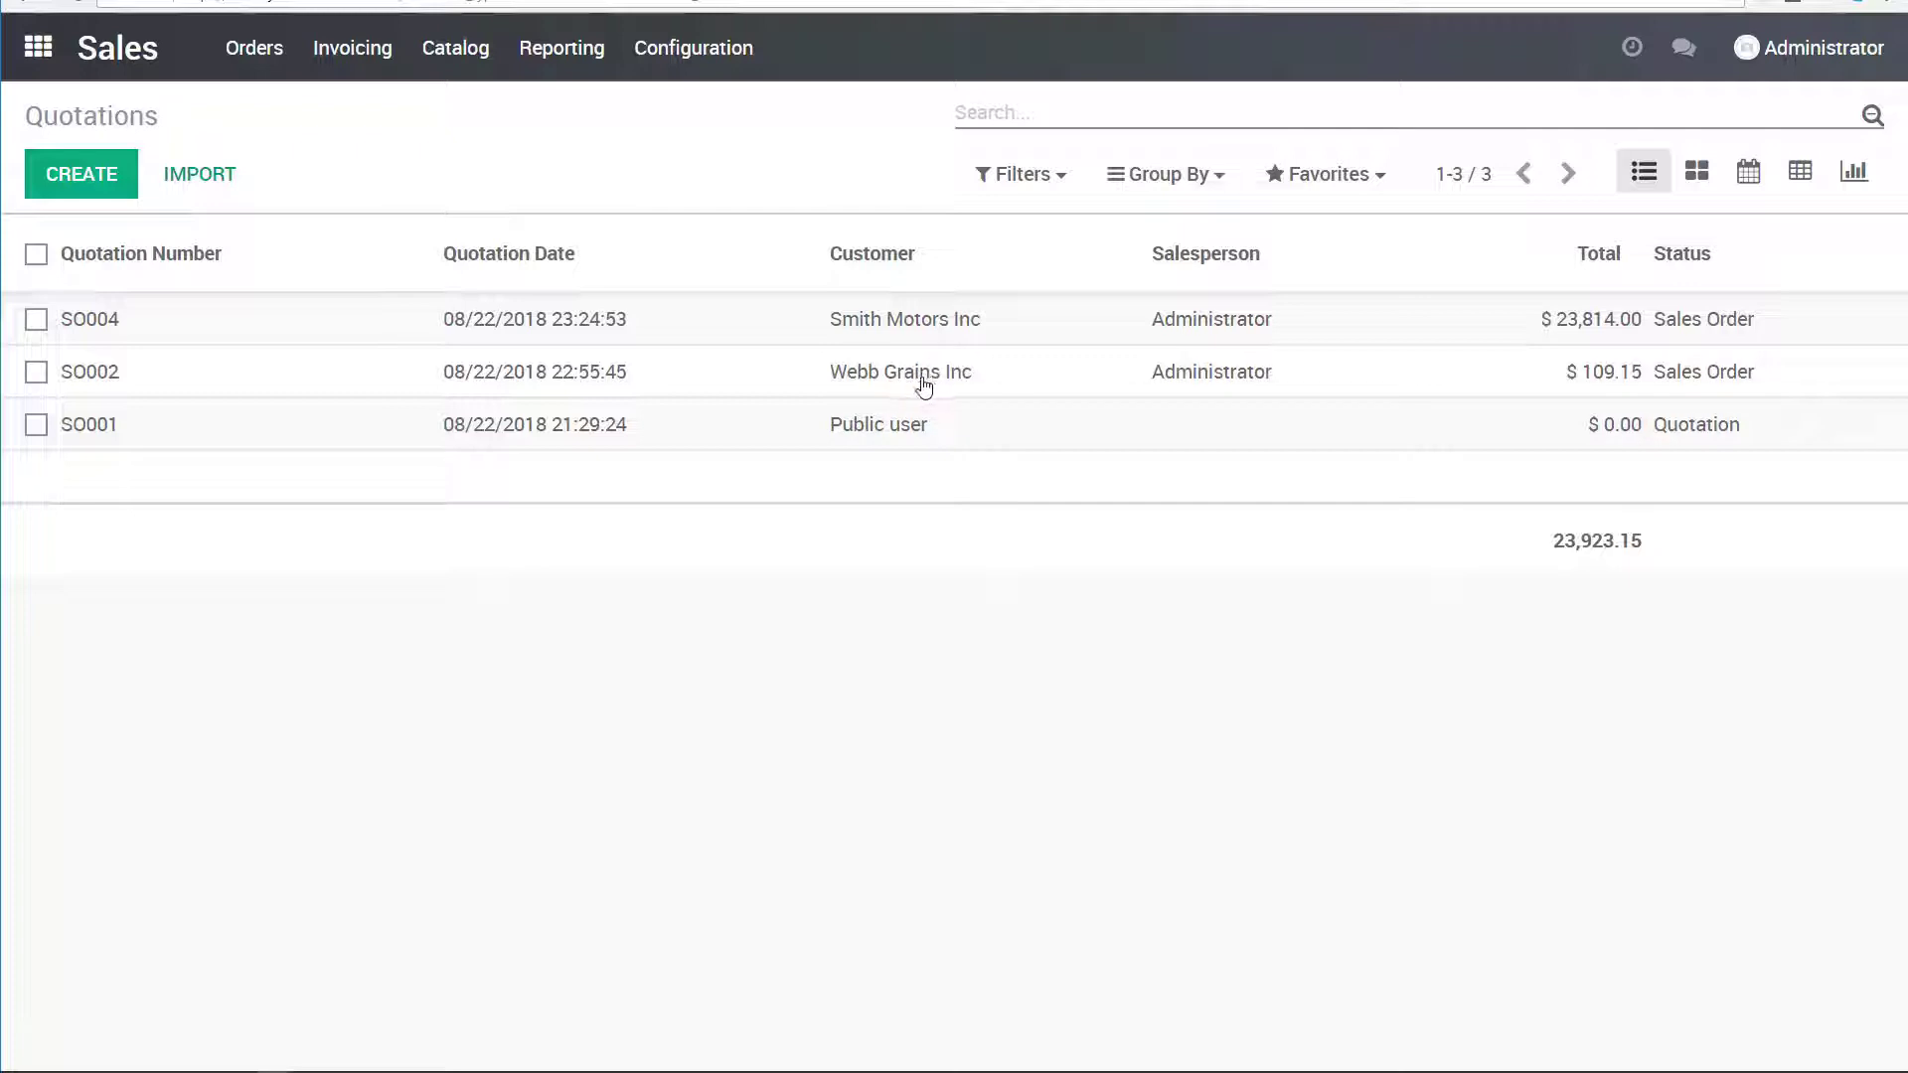
left_click(256, 54)
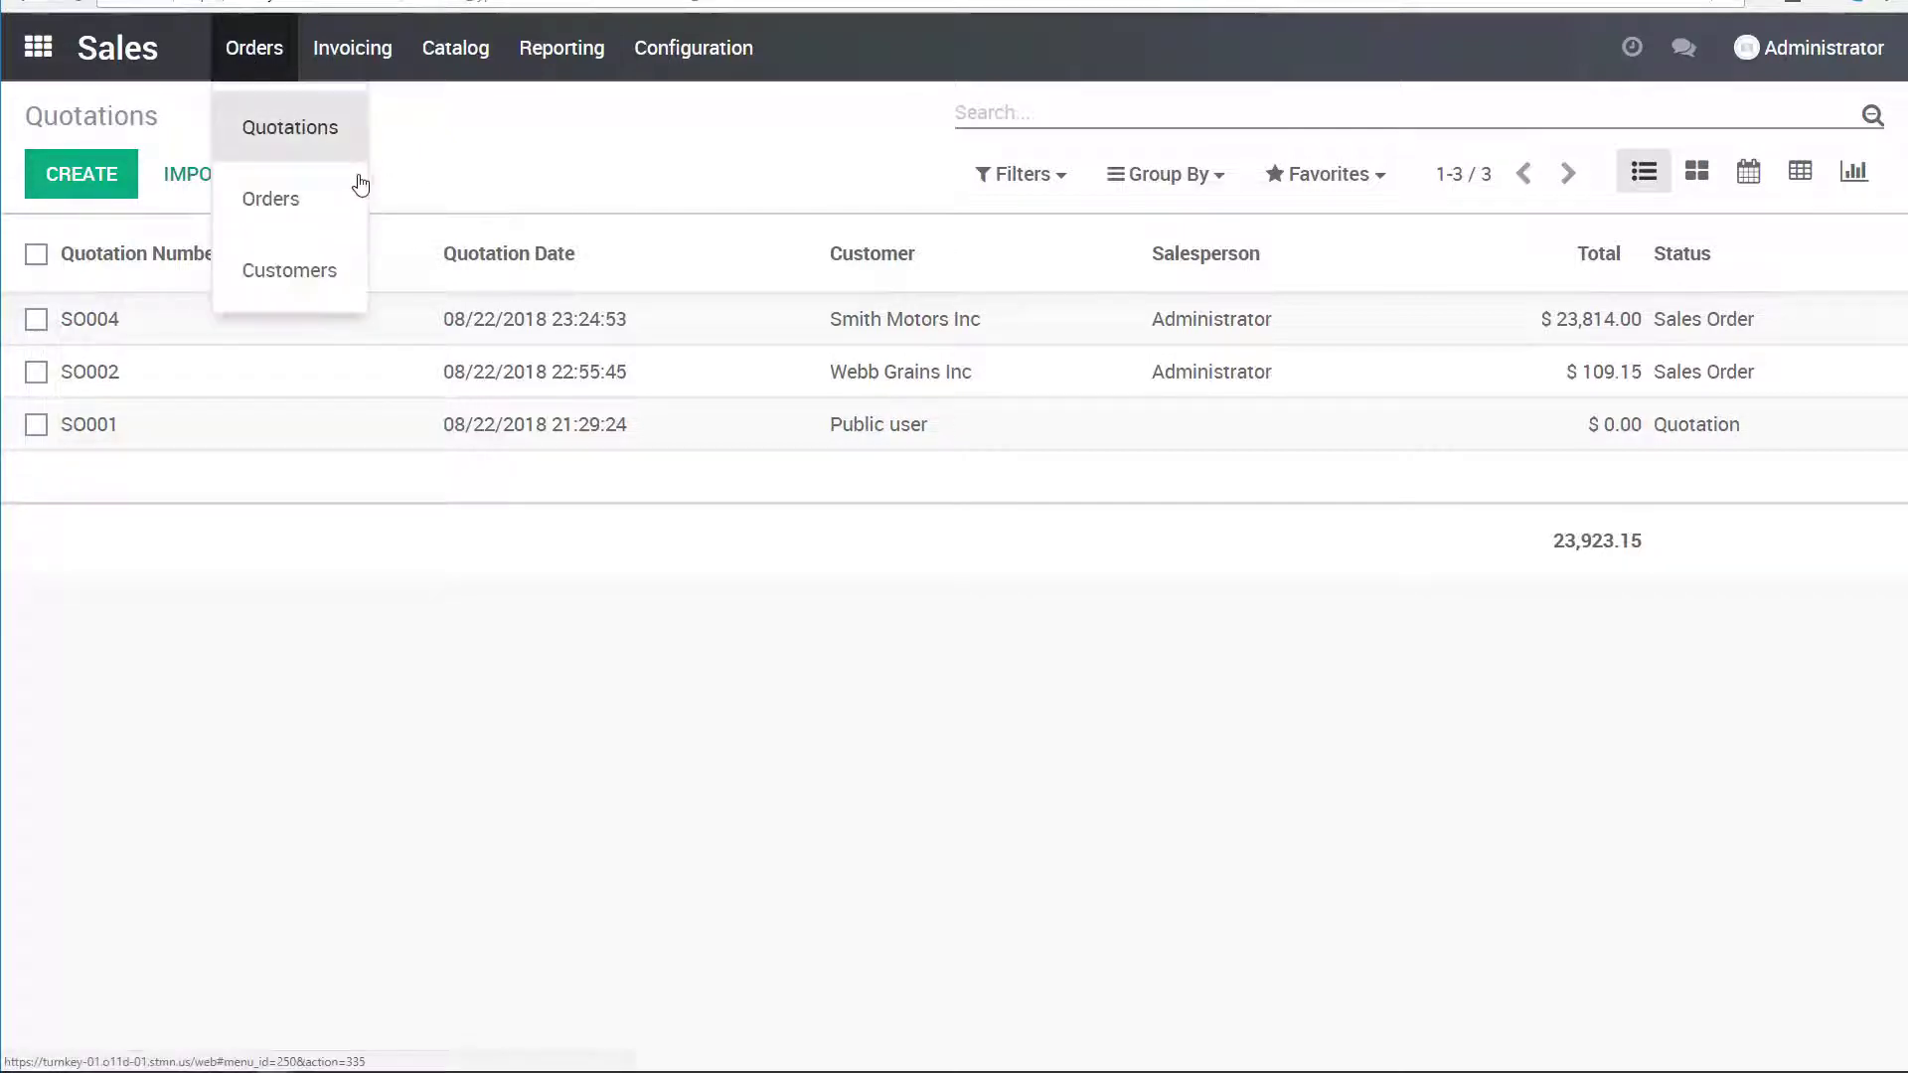
left_click(311, 196)
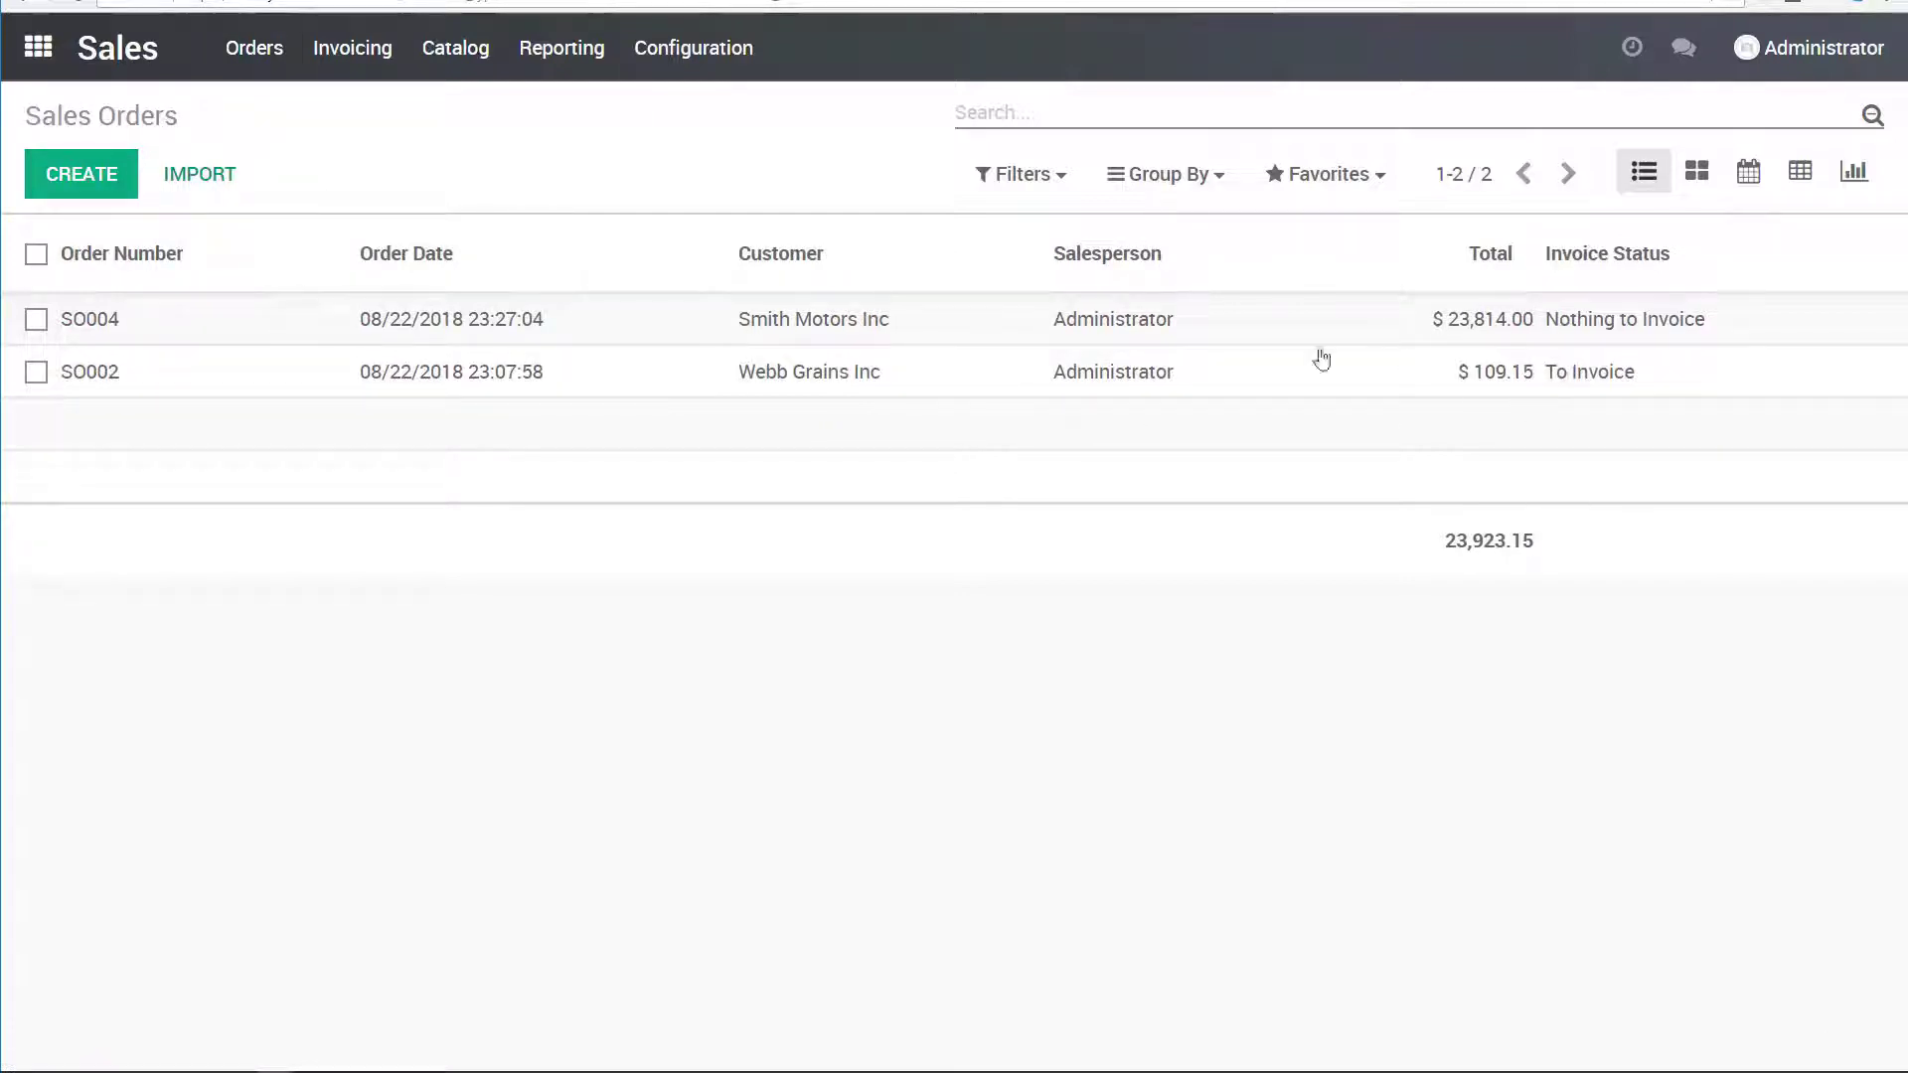
left_click(1585, 391)
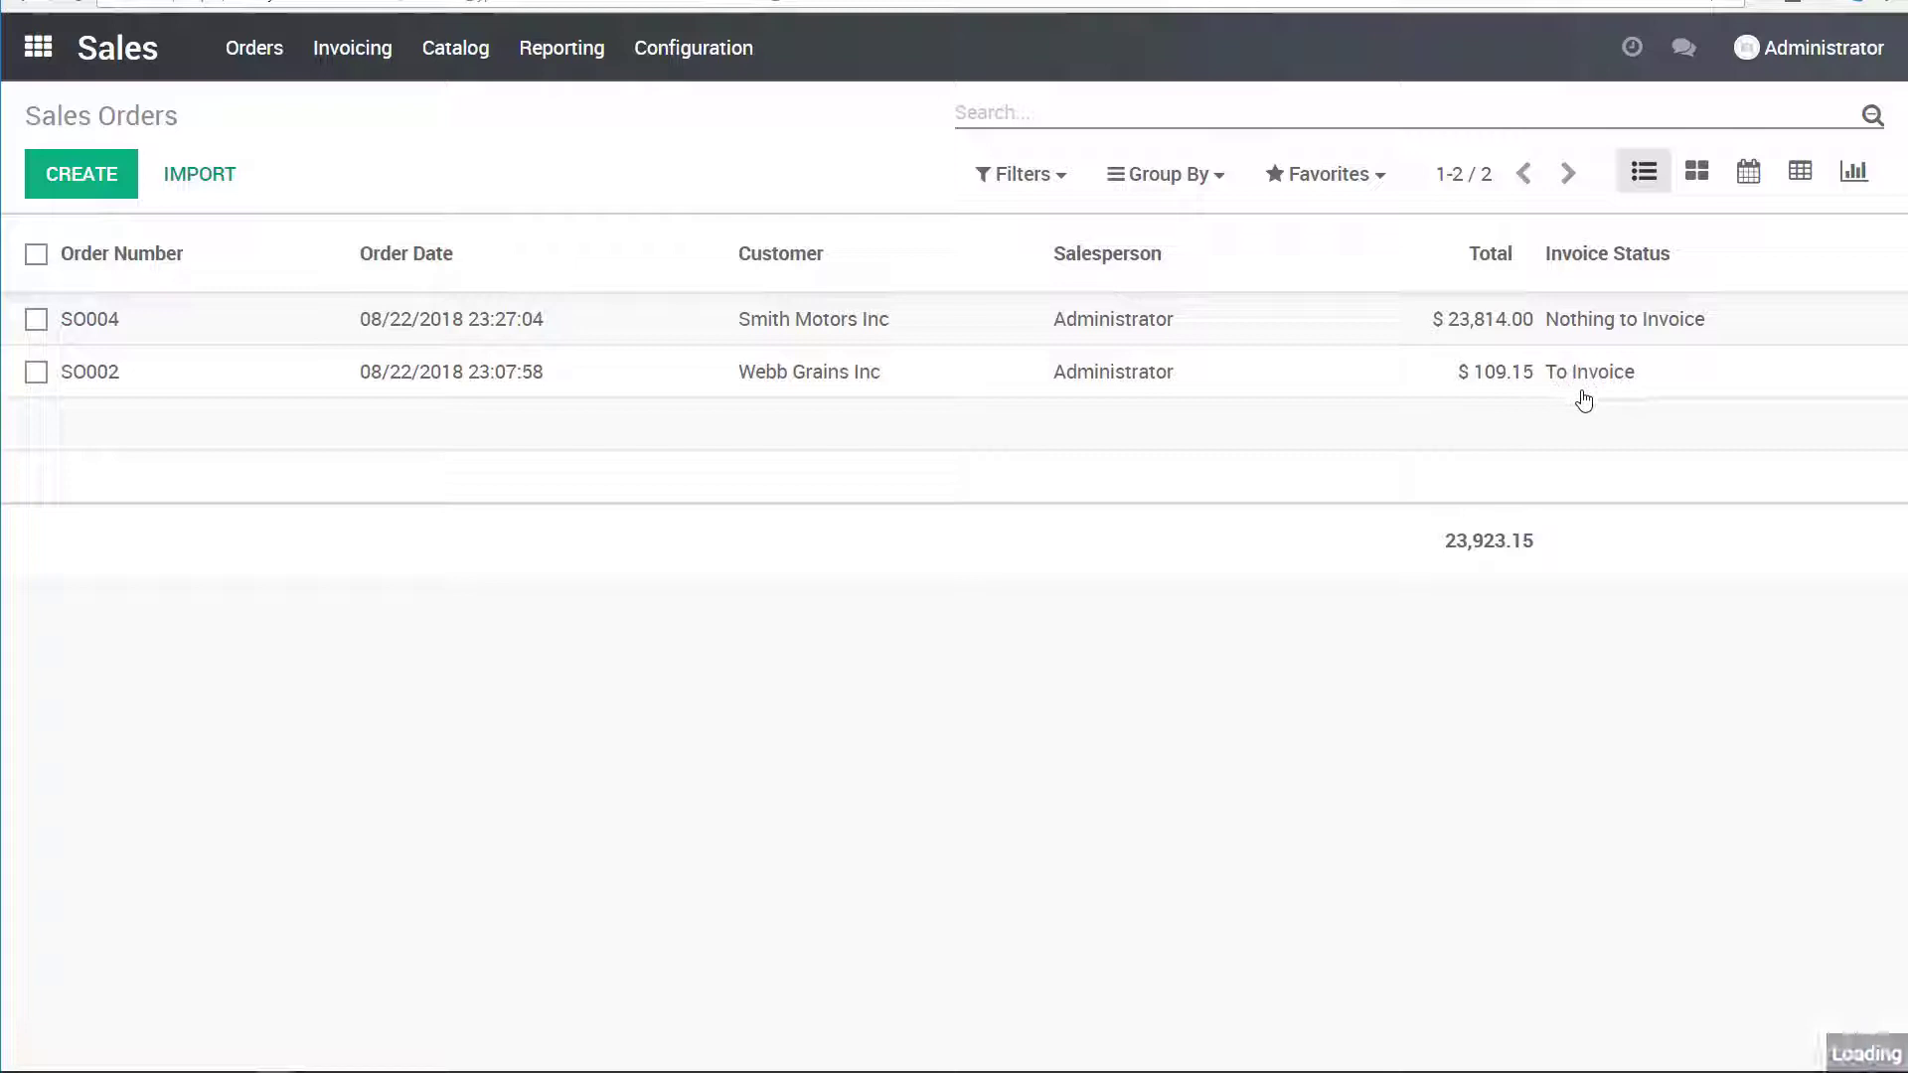
- Review SO002 and bring up its Invoice Order dialog
scroll(799, 457, "down", 1)
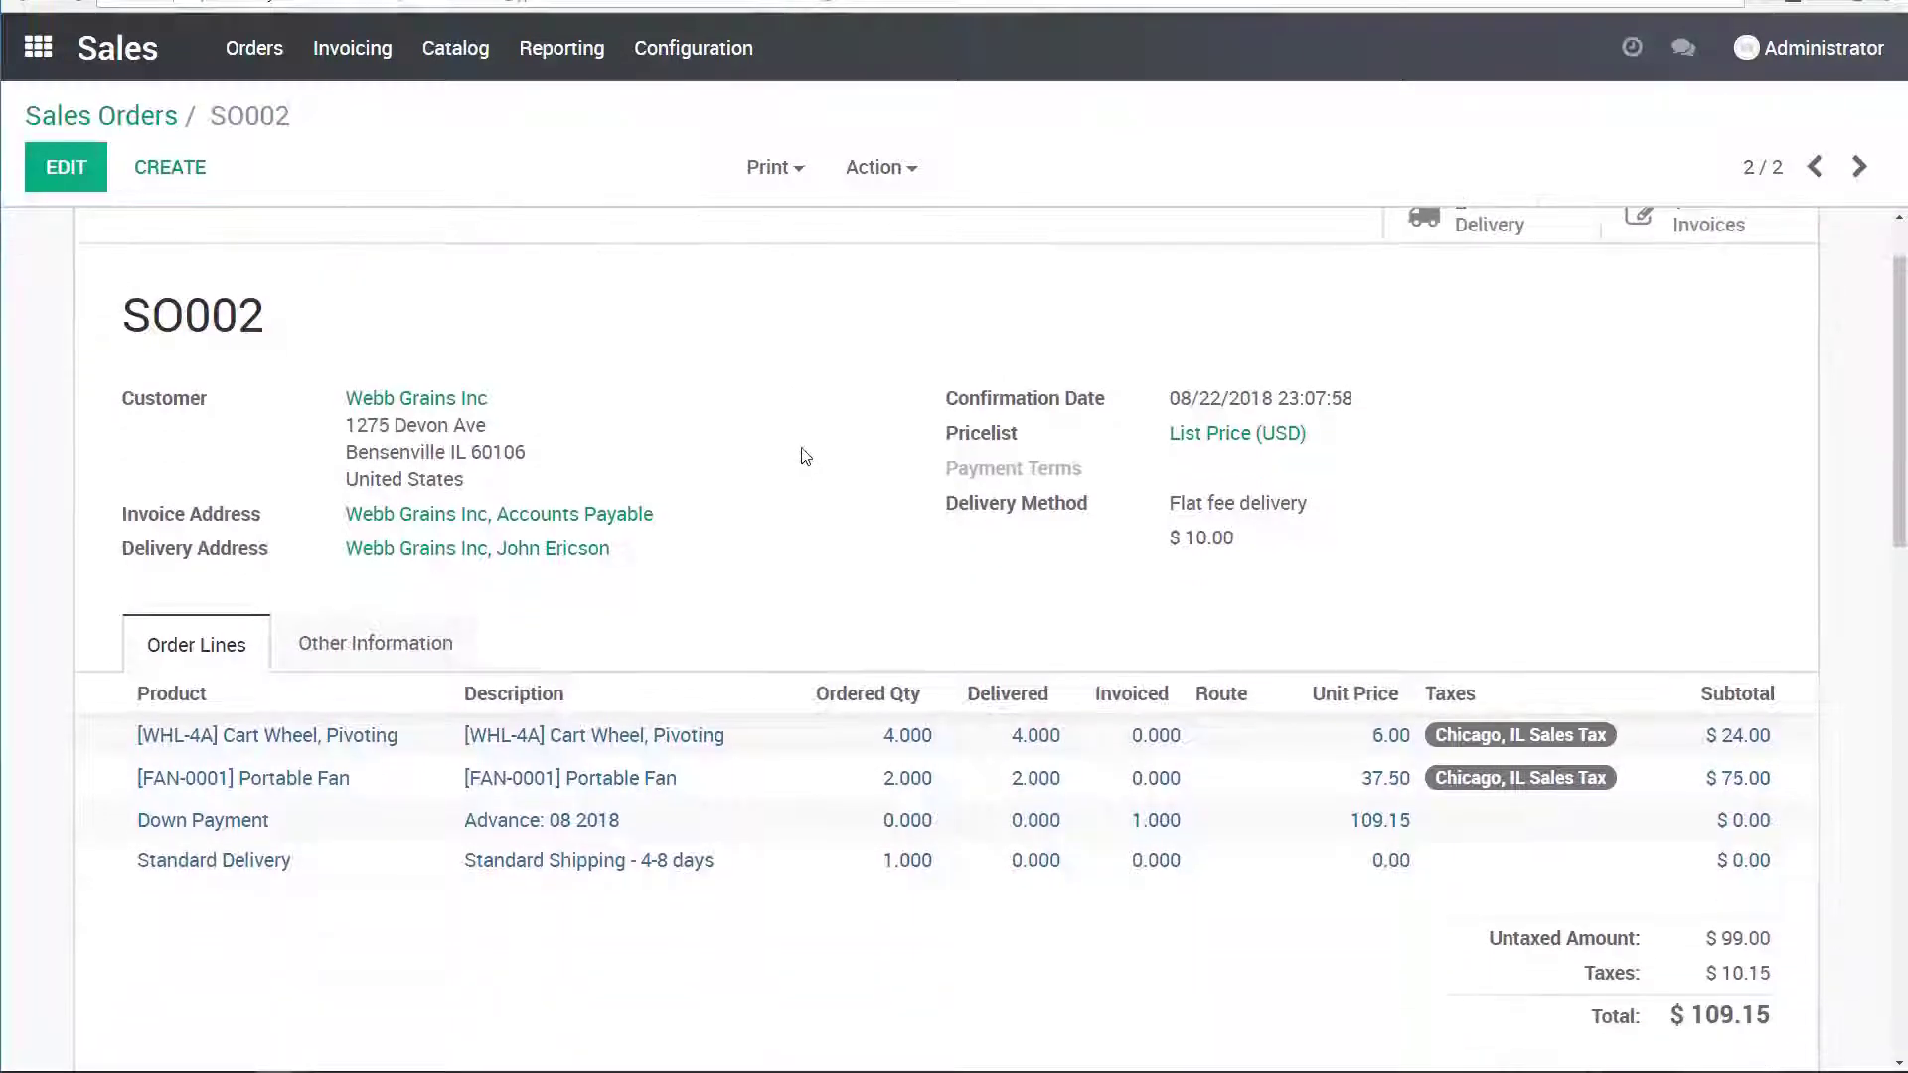
scroll(563, 396, "up", 1)
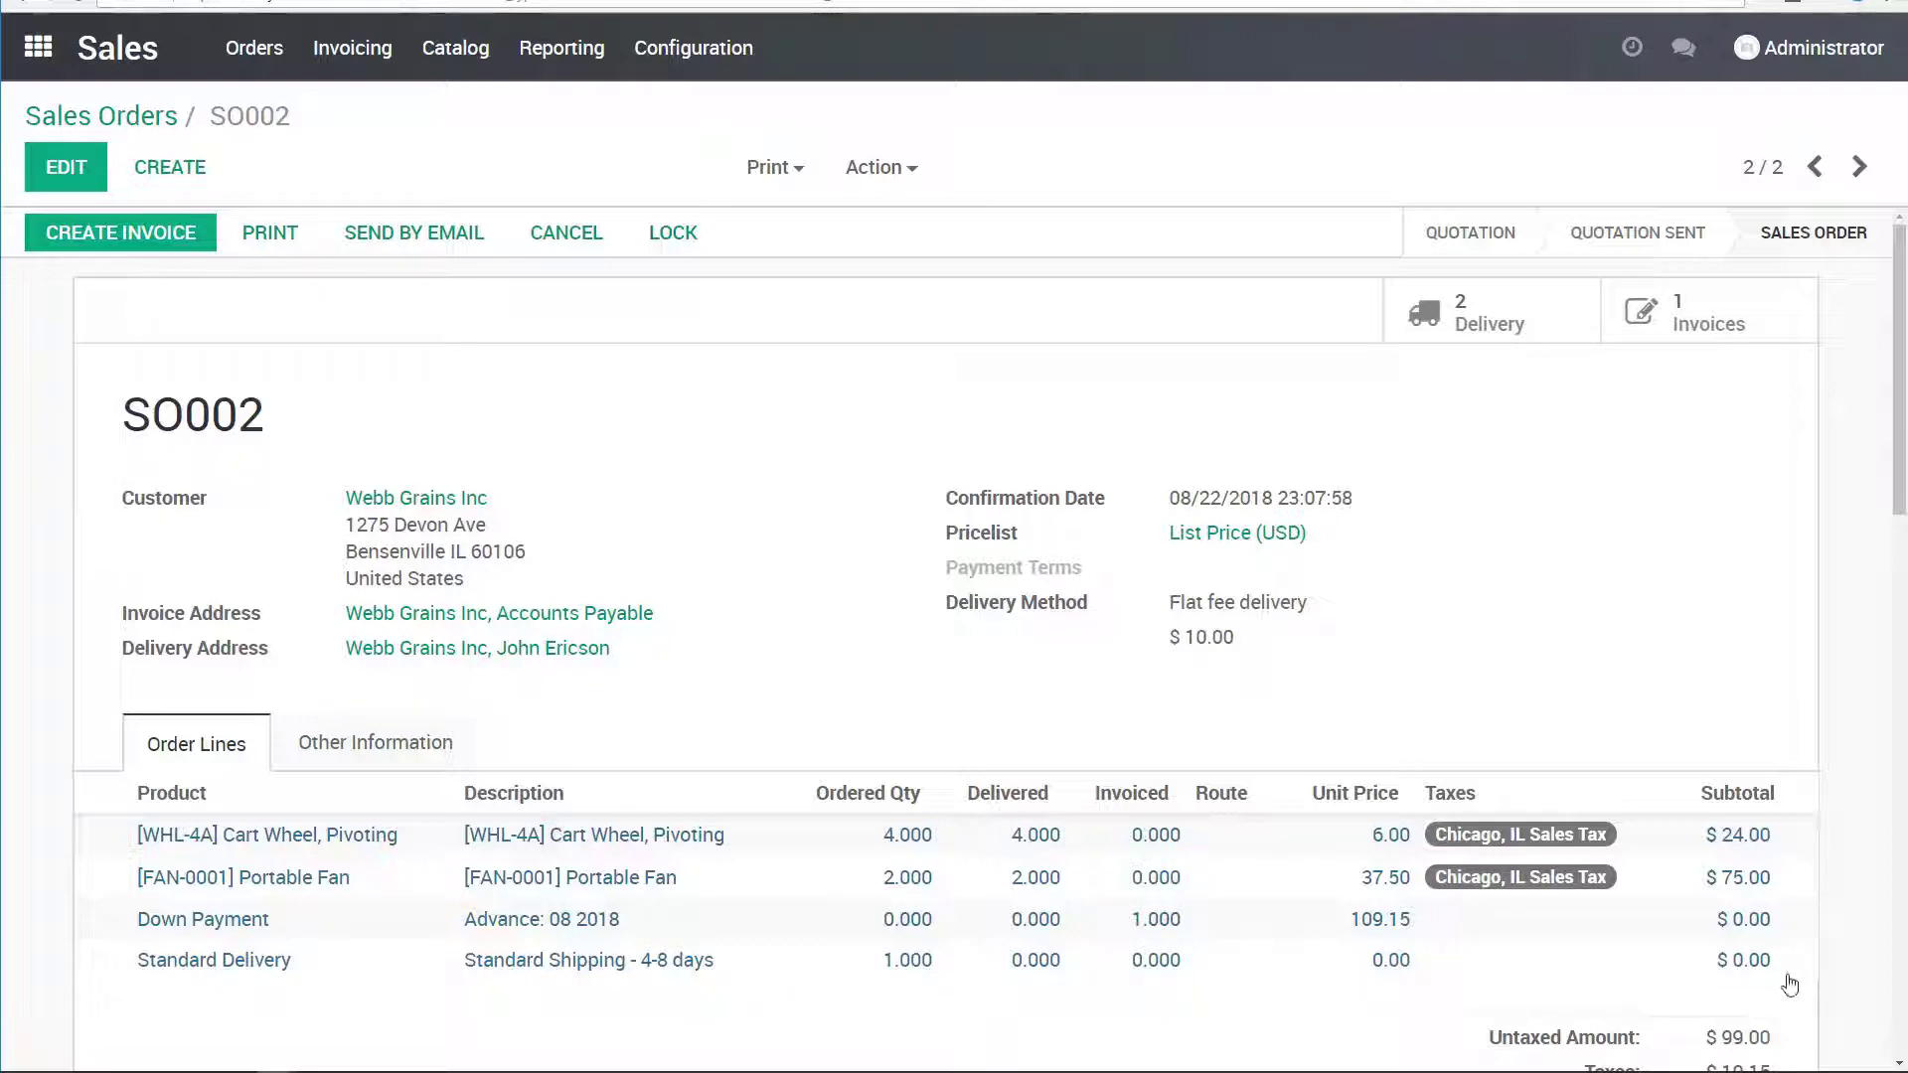
left_click(129, 235)
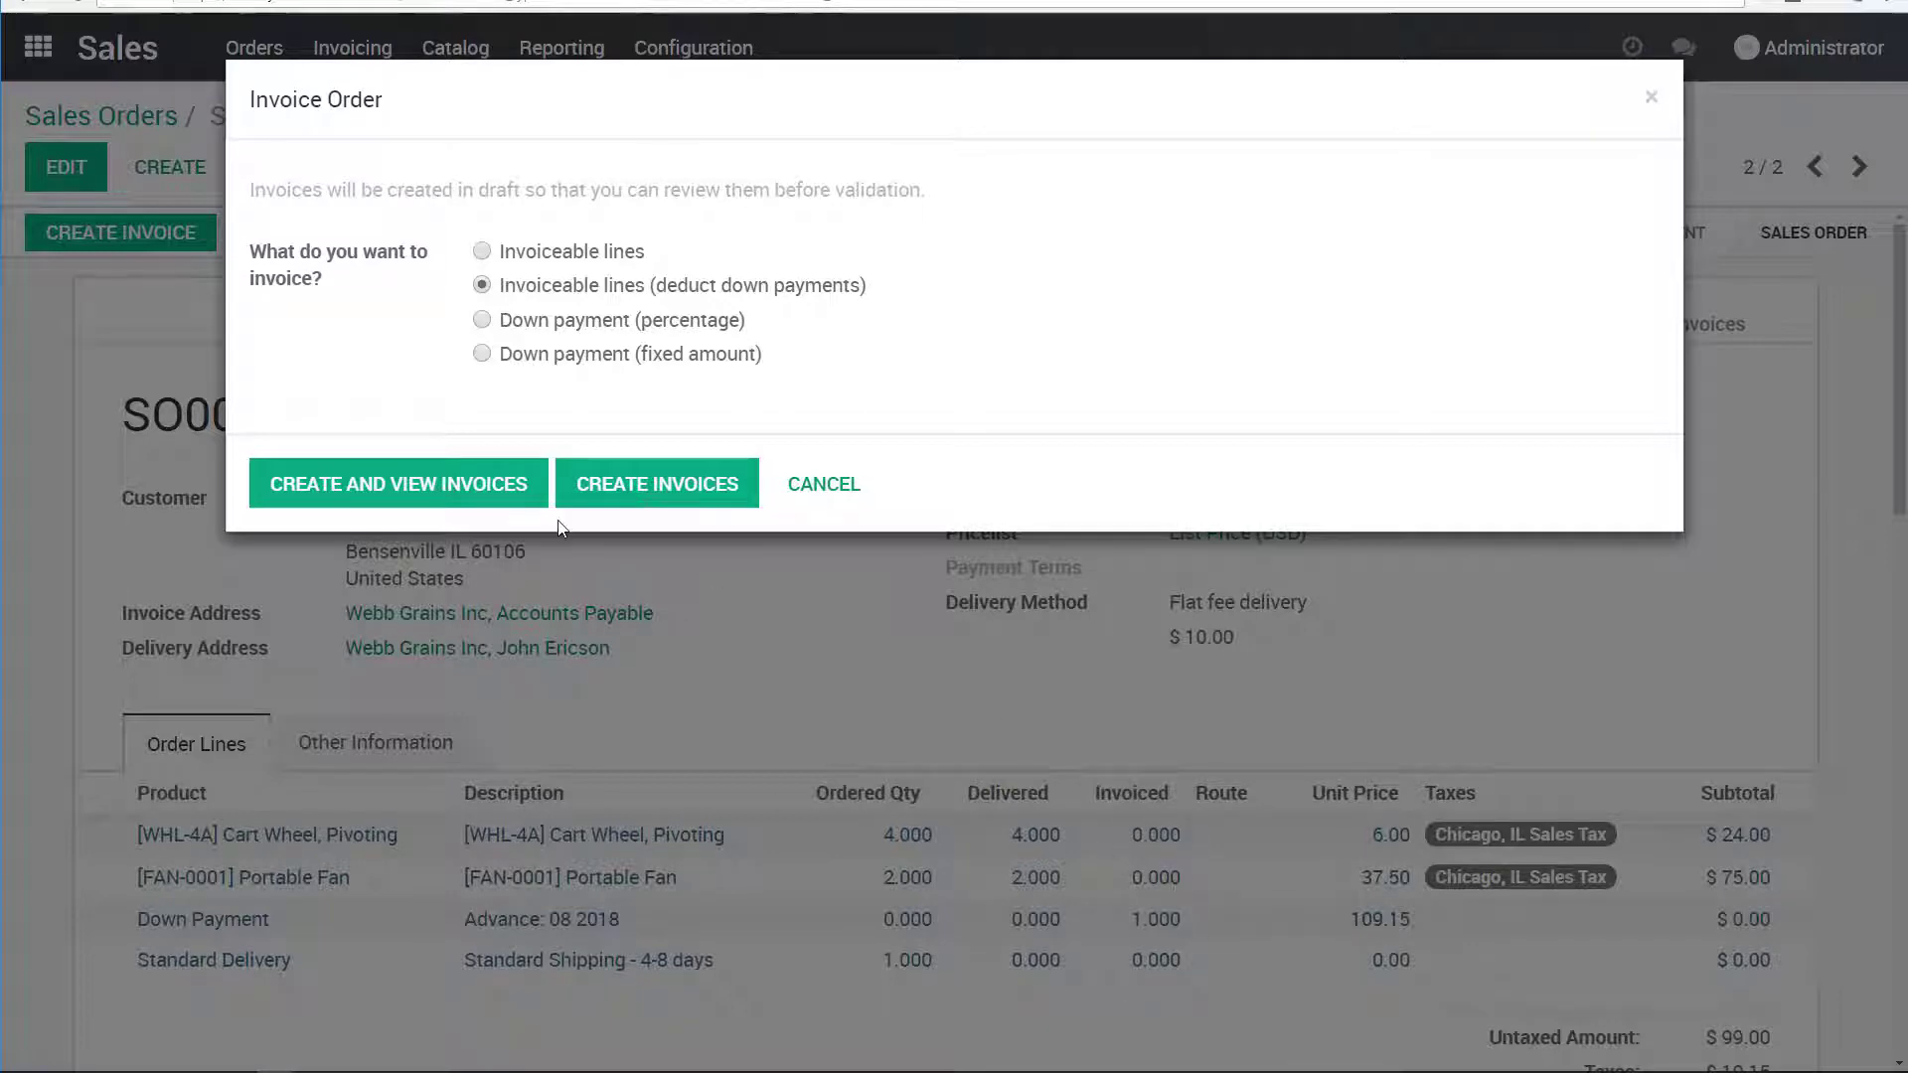
- Create the invoice for SO002 and validate the resulting draft credit note
left_click(449, 484)
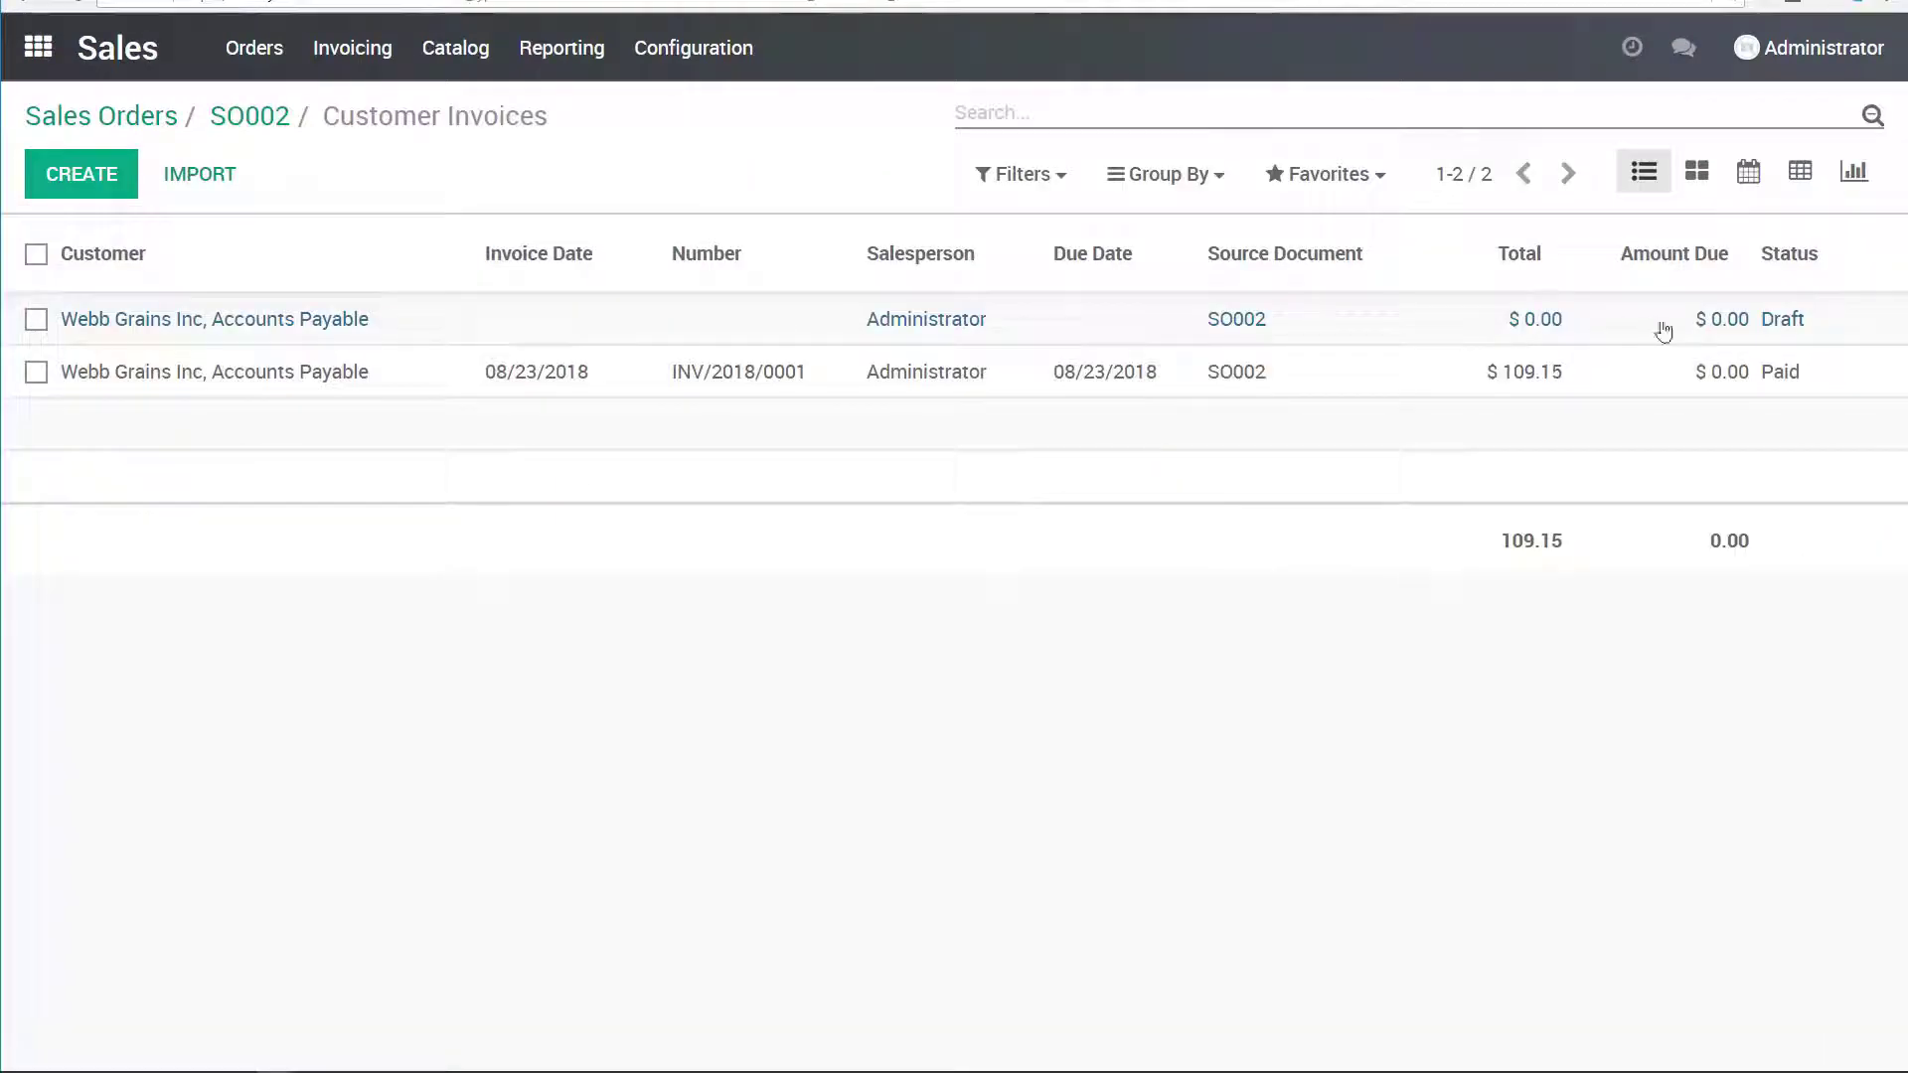
left_click(1559, 330)
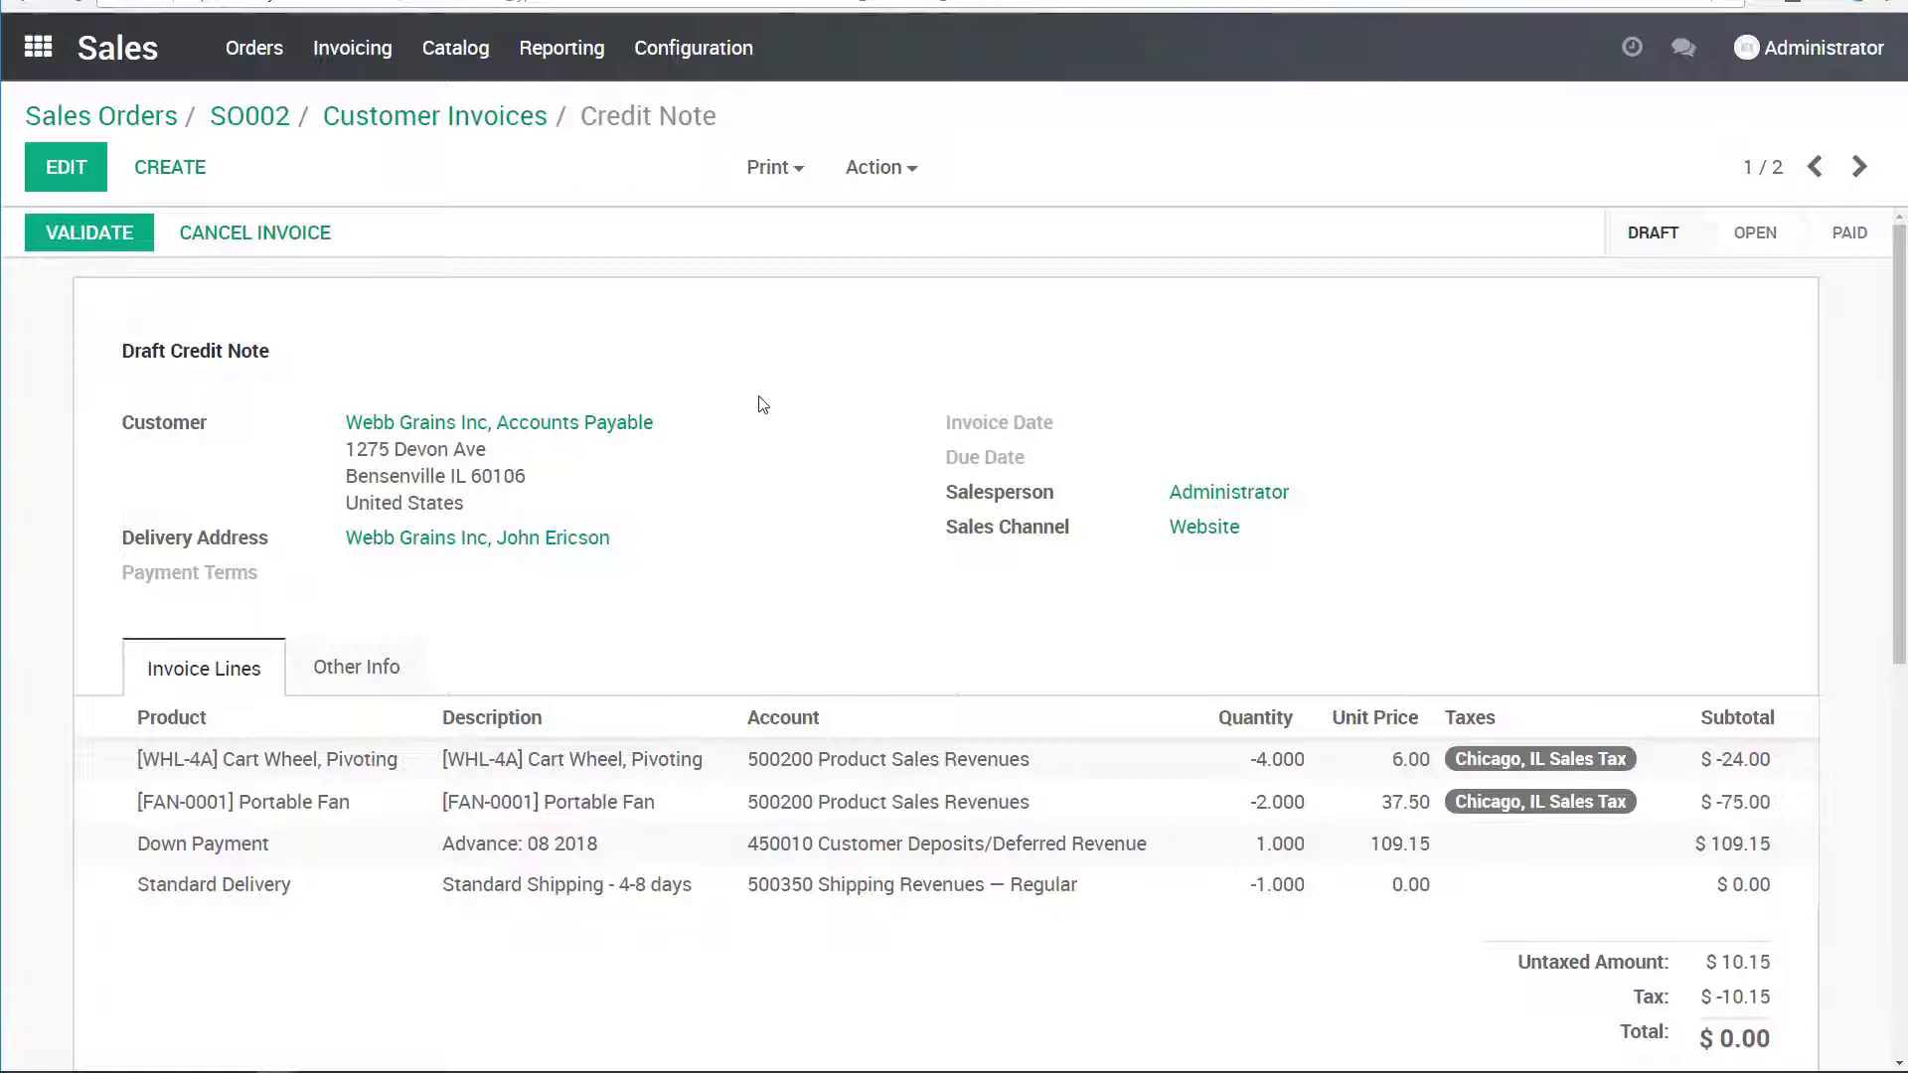
scroll(762, 404, "down", 1)
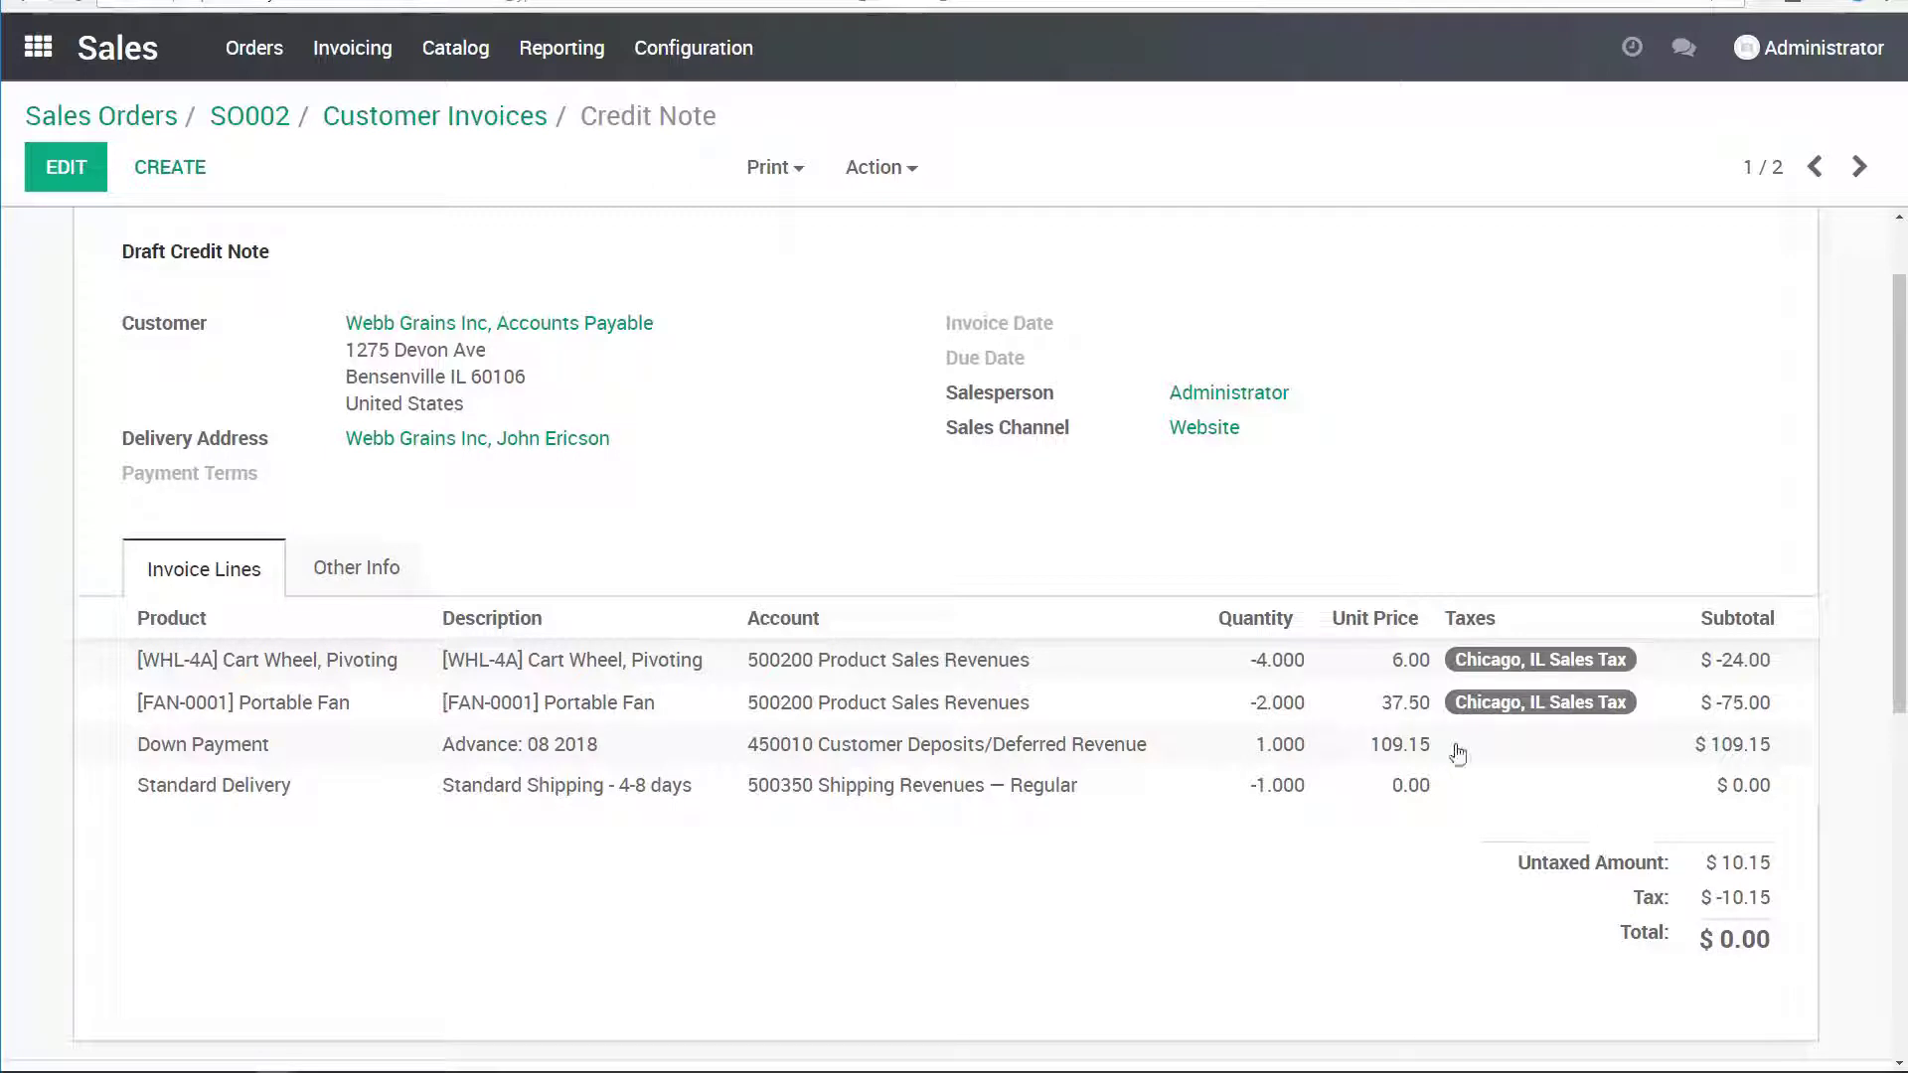
scroll(857, 560, "up", 1)
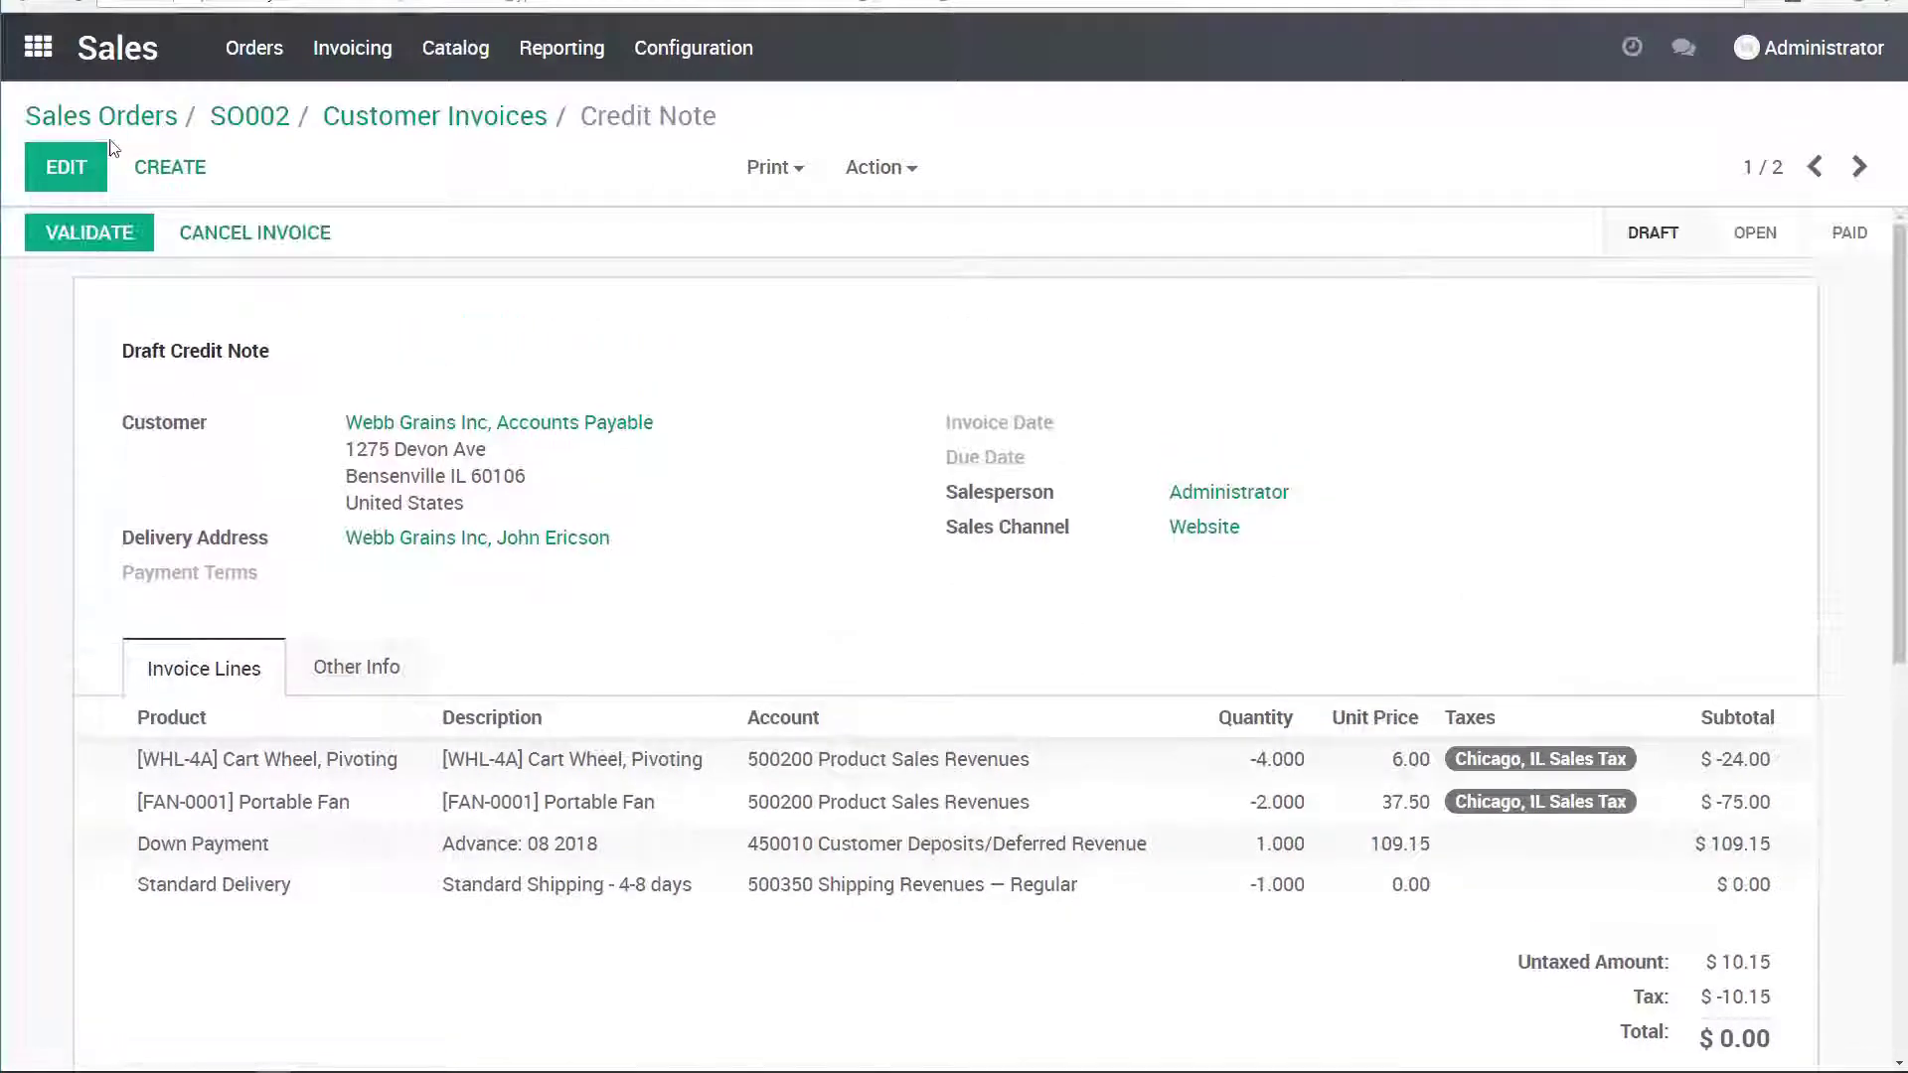
left_click(125, 236)
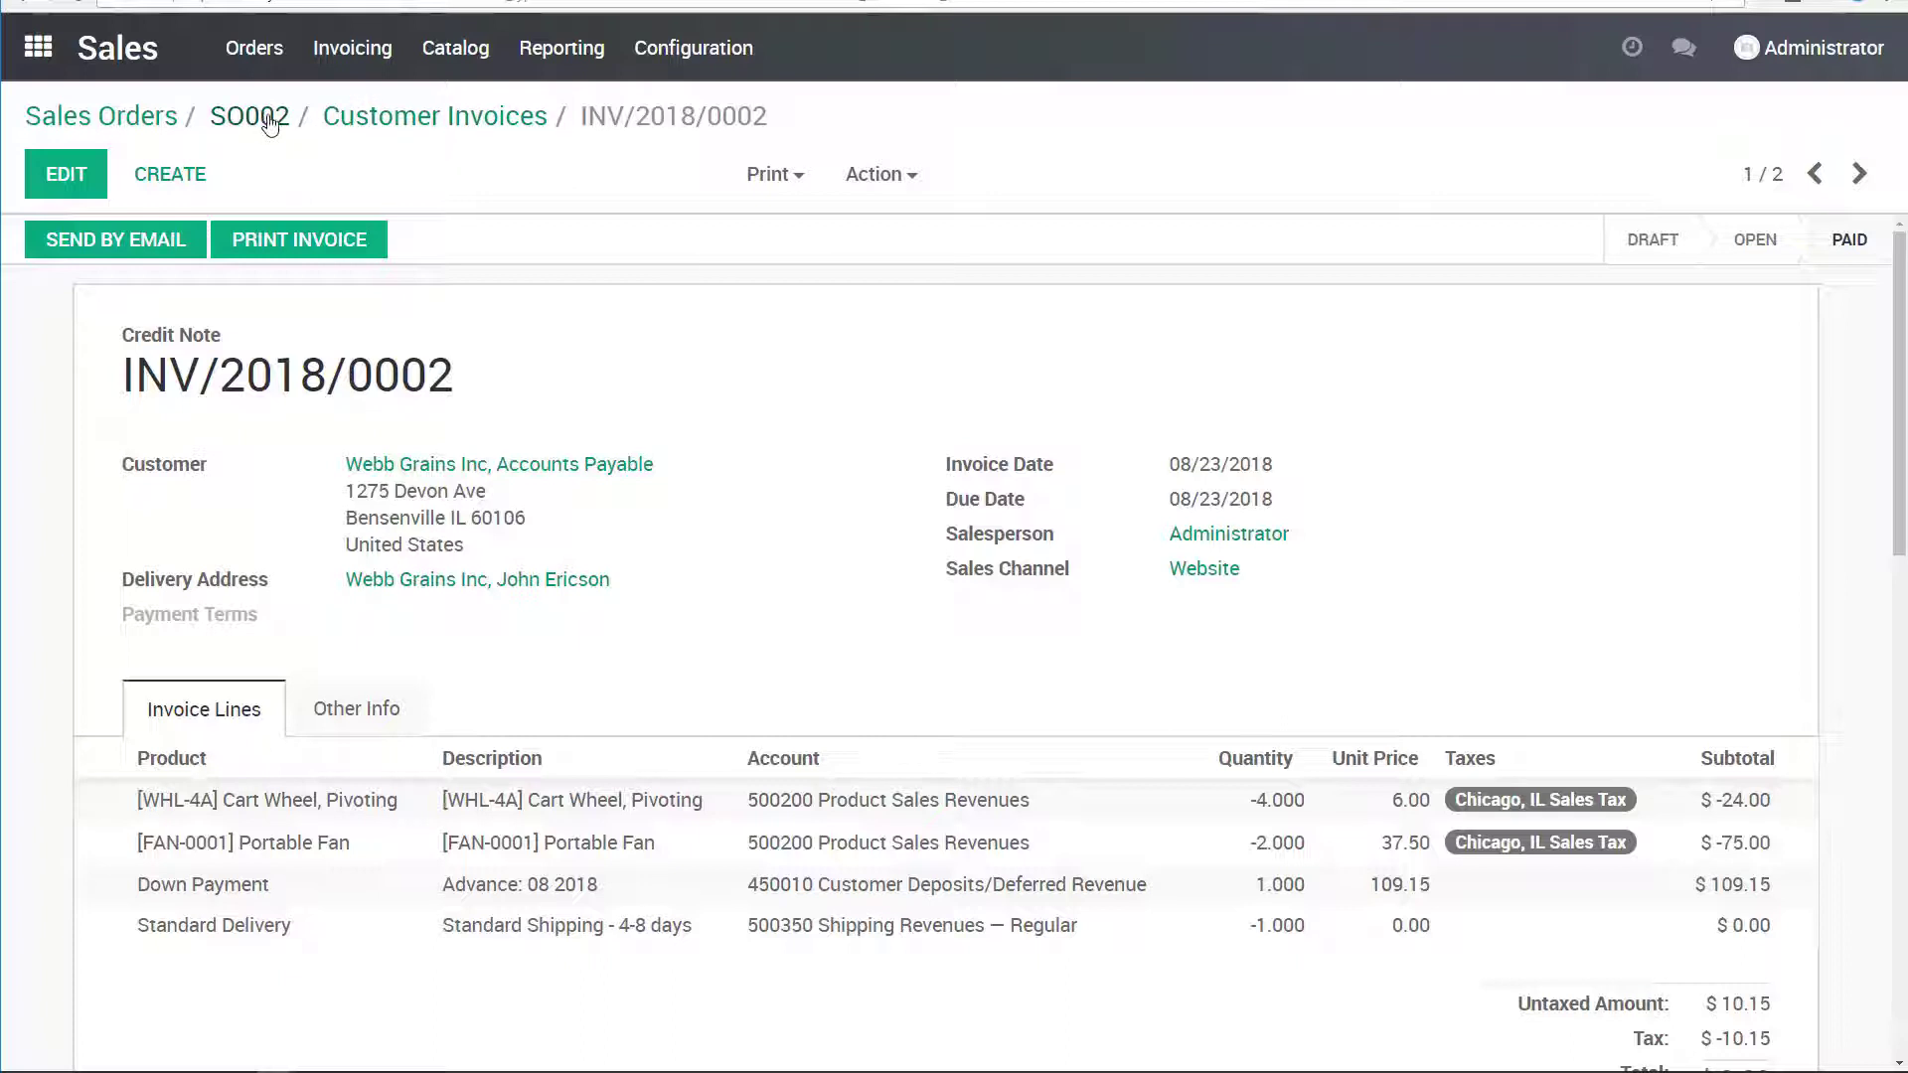
- Go back to sales order SO002 and scroll through its form
left_click(268, 122)
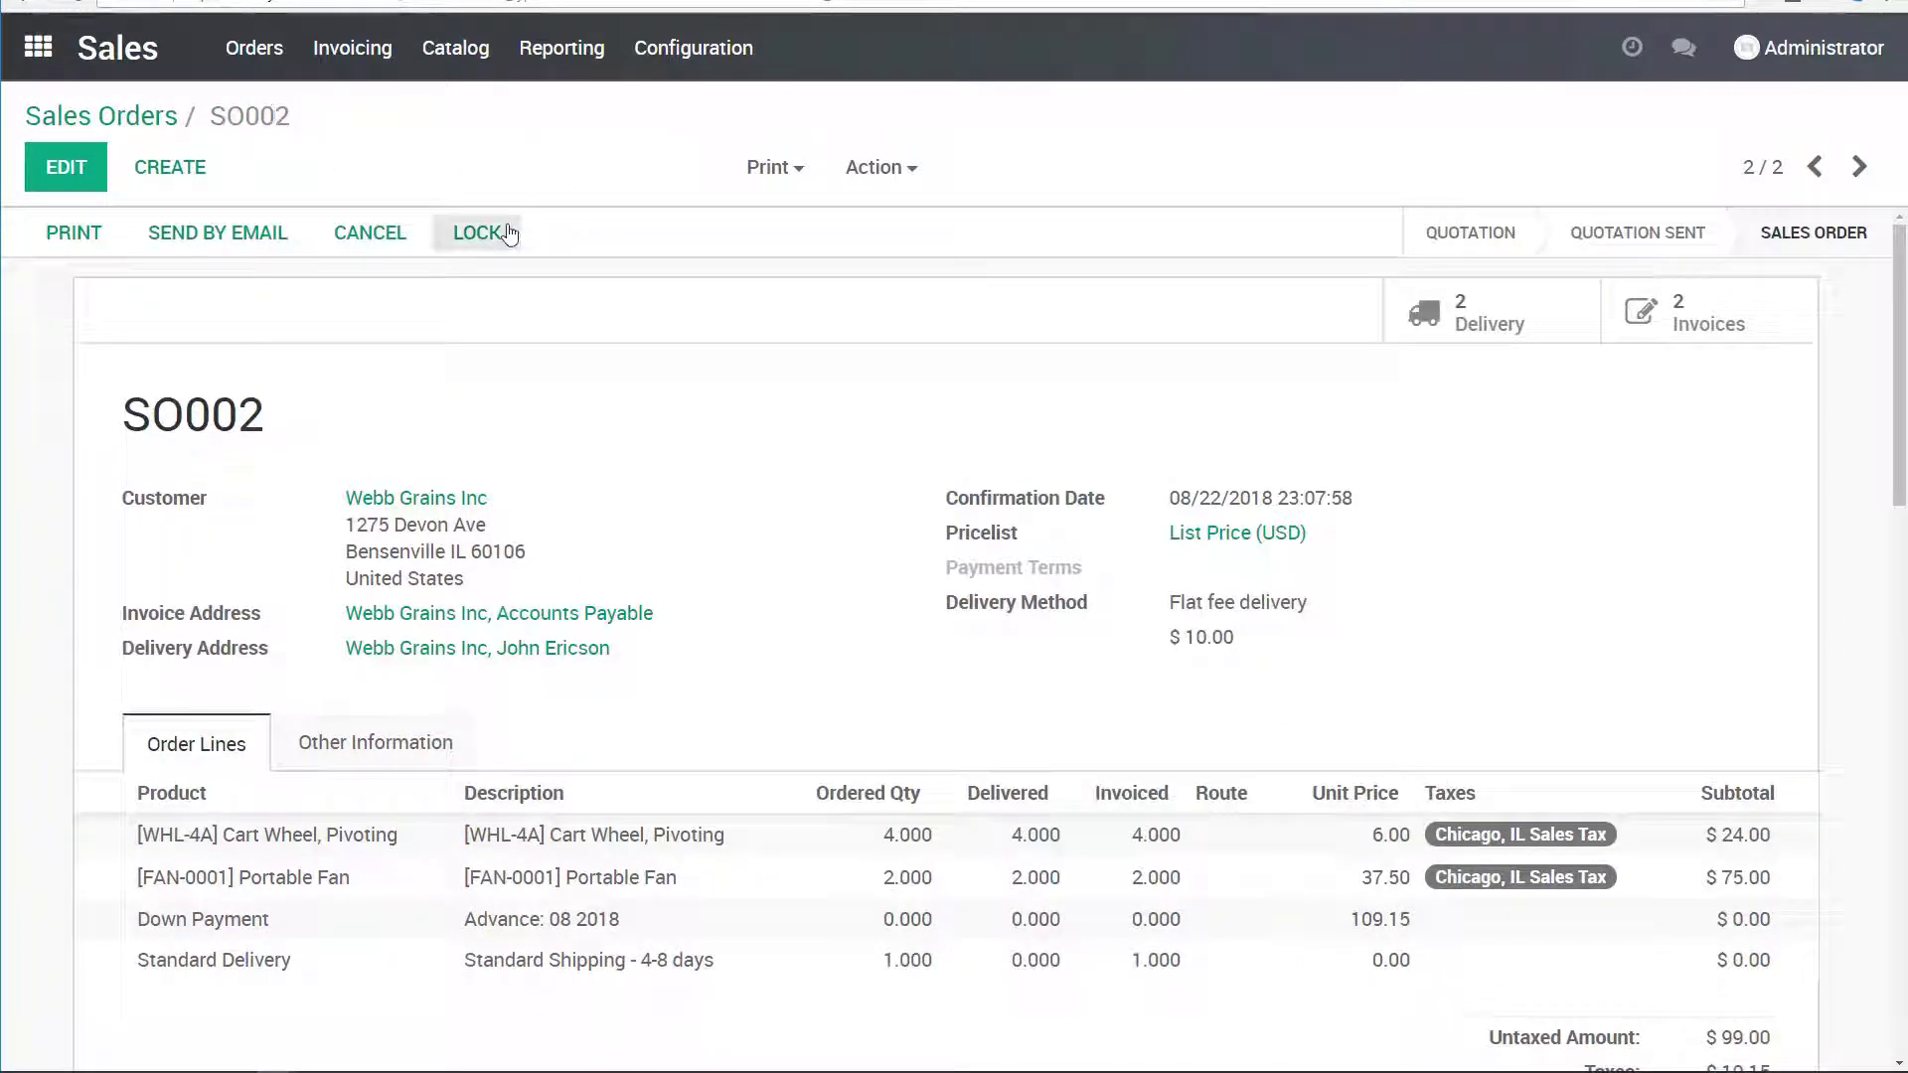
scroll(959, 428, "down", 2)
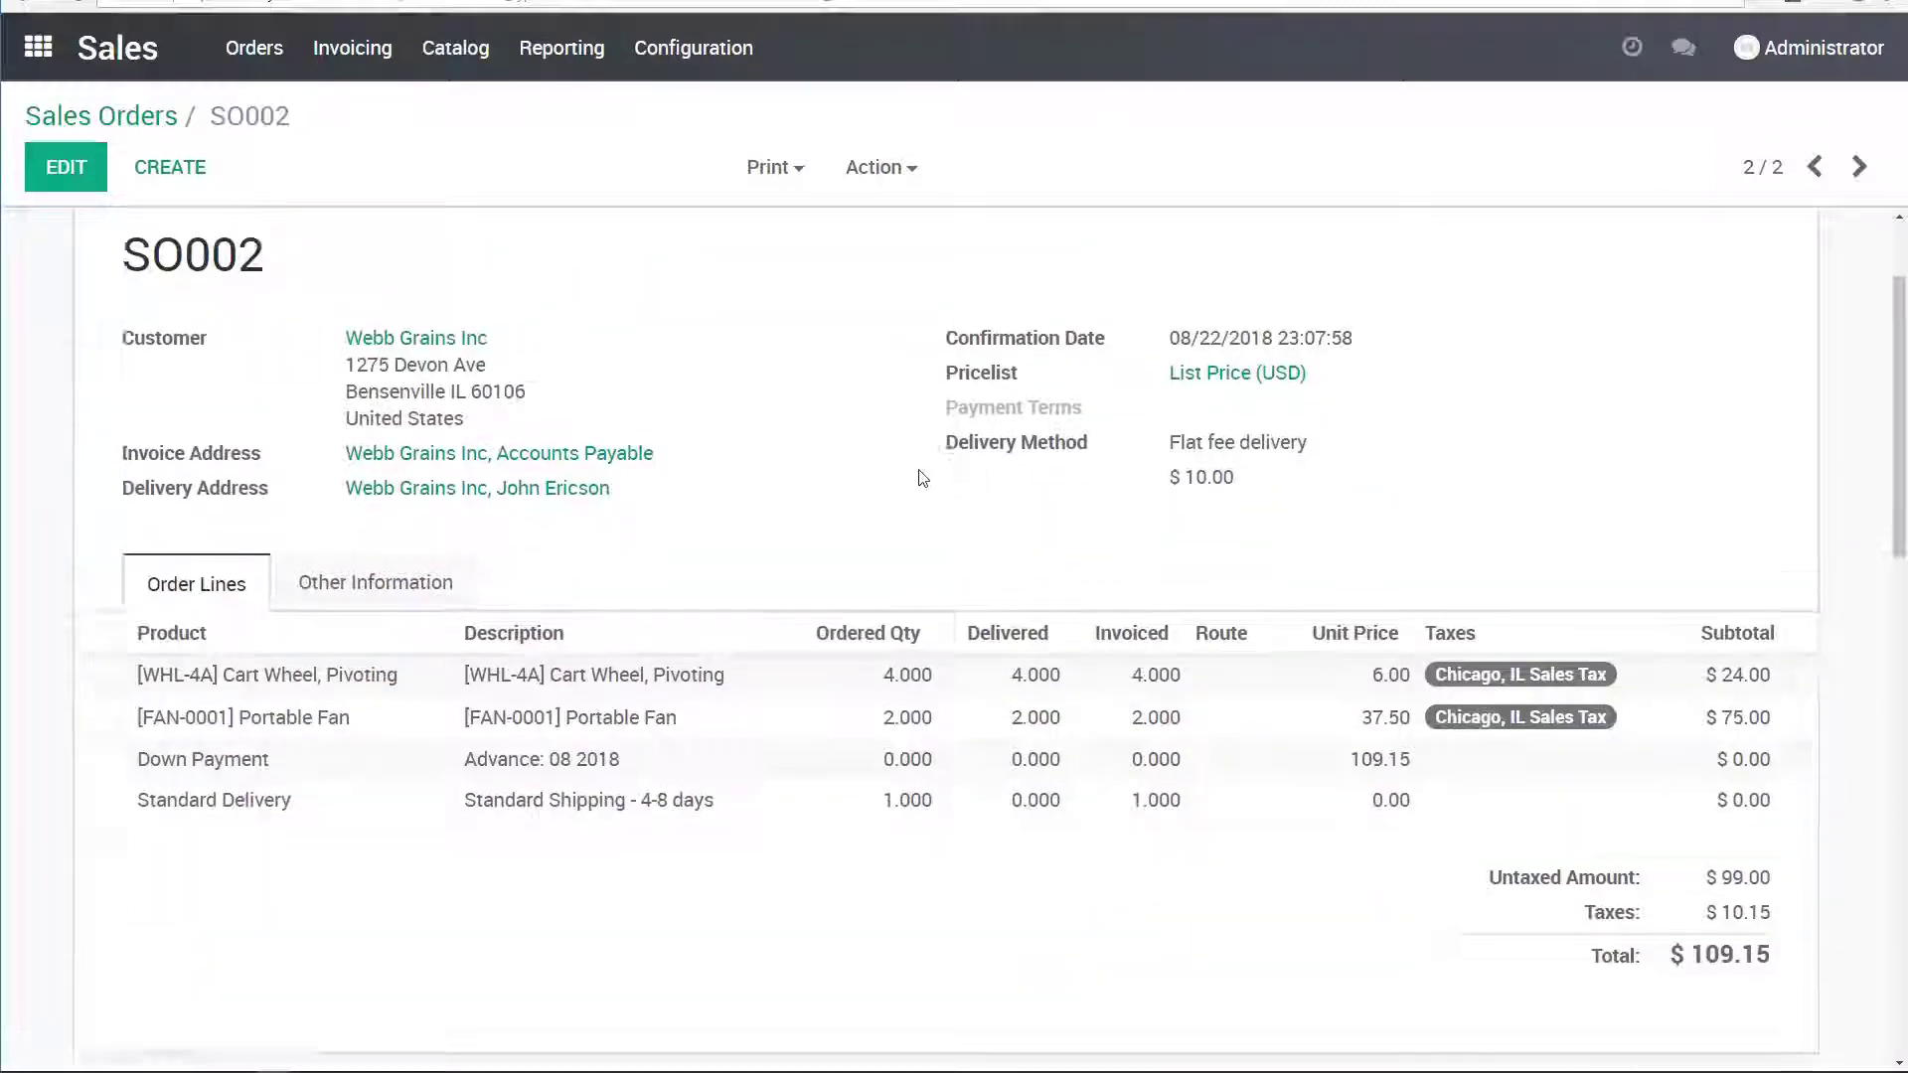
scroll(922, 478, "up", 2)
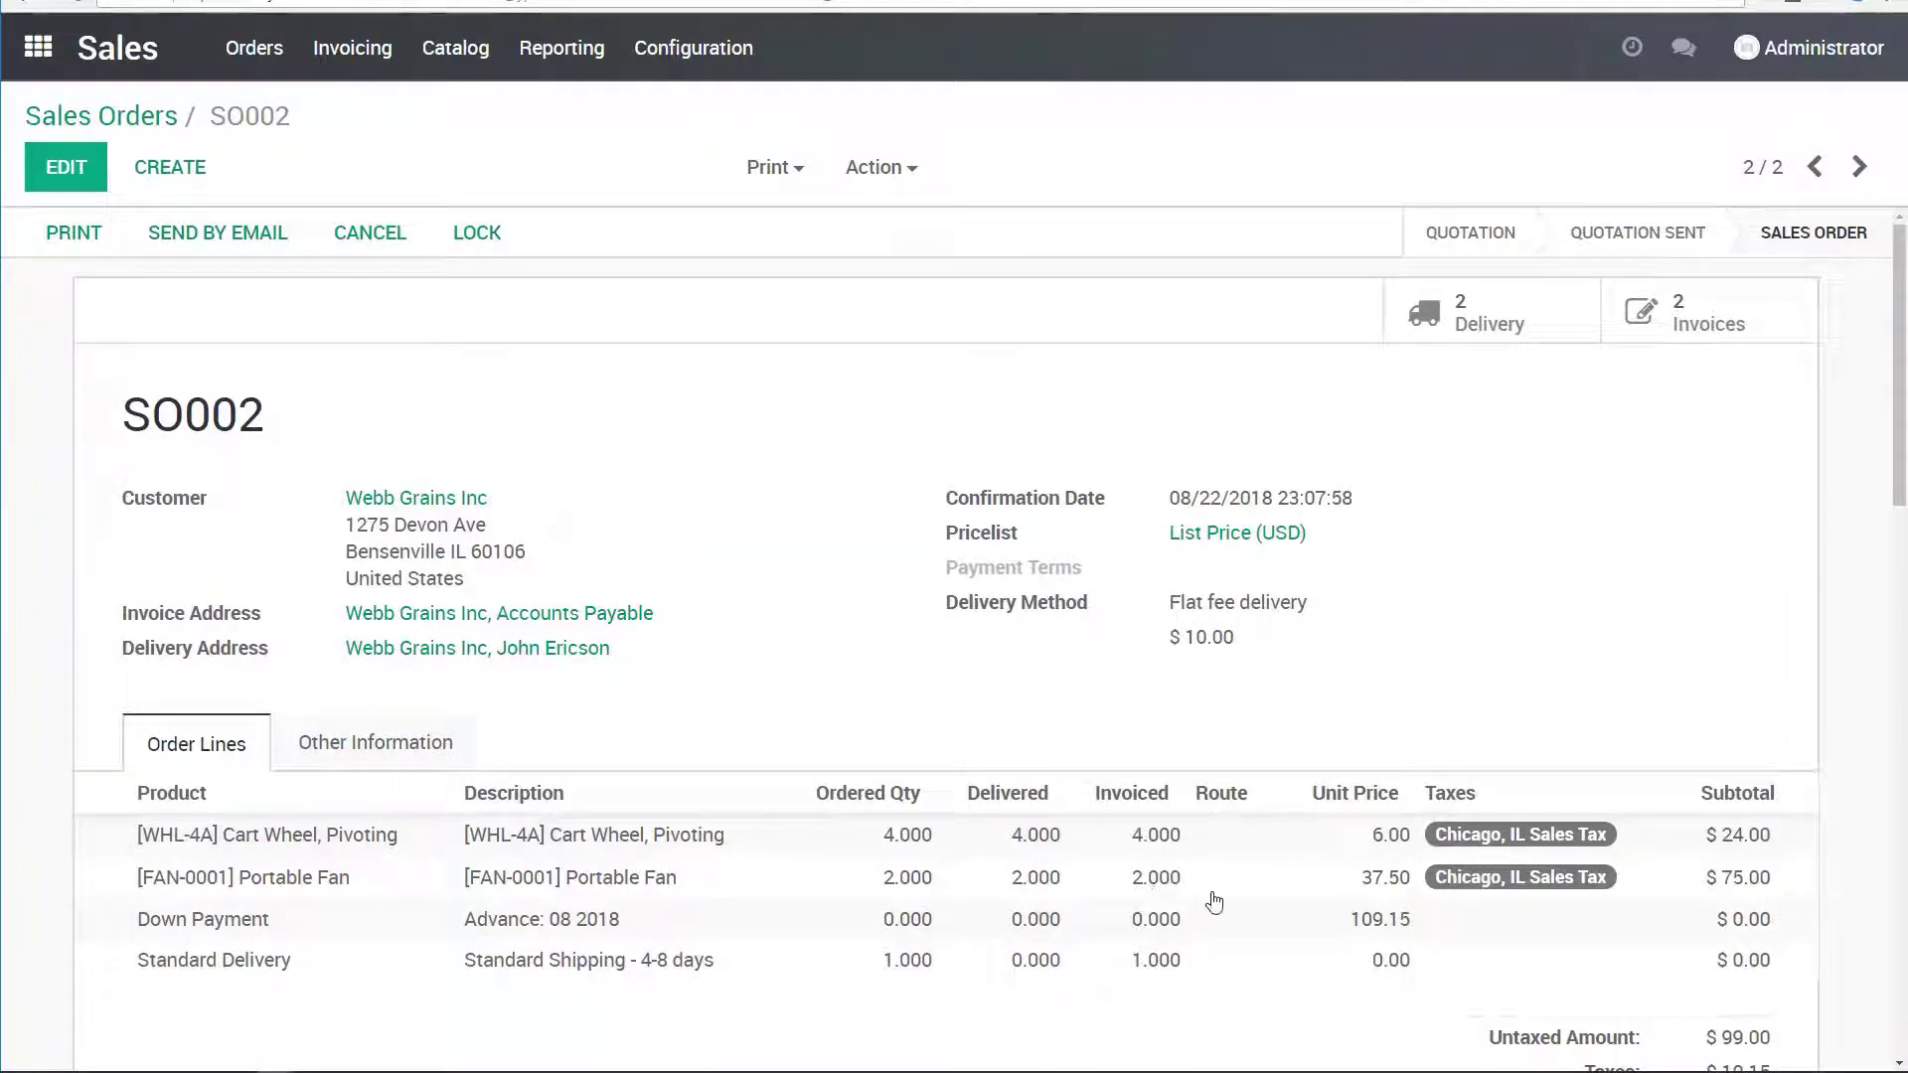
scroll(157, 187, "down", 2)
- Invoice SO008's delivered items, validate invoice INV/2018/0003, and return to the Sales Orders list
left_click(115, 119)
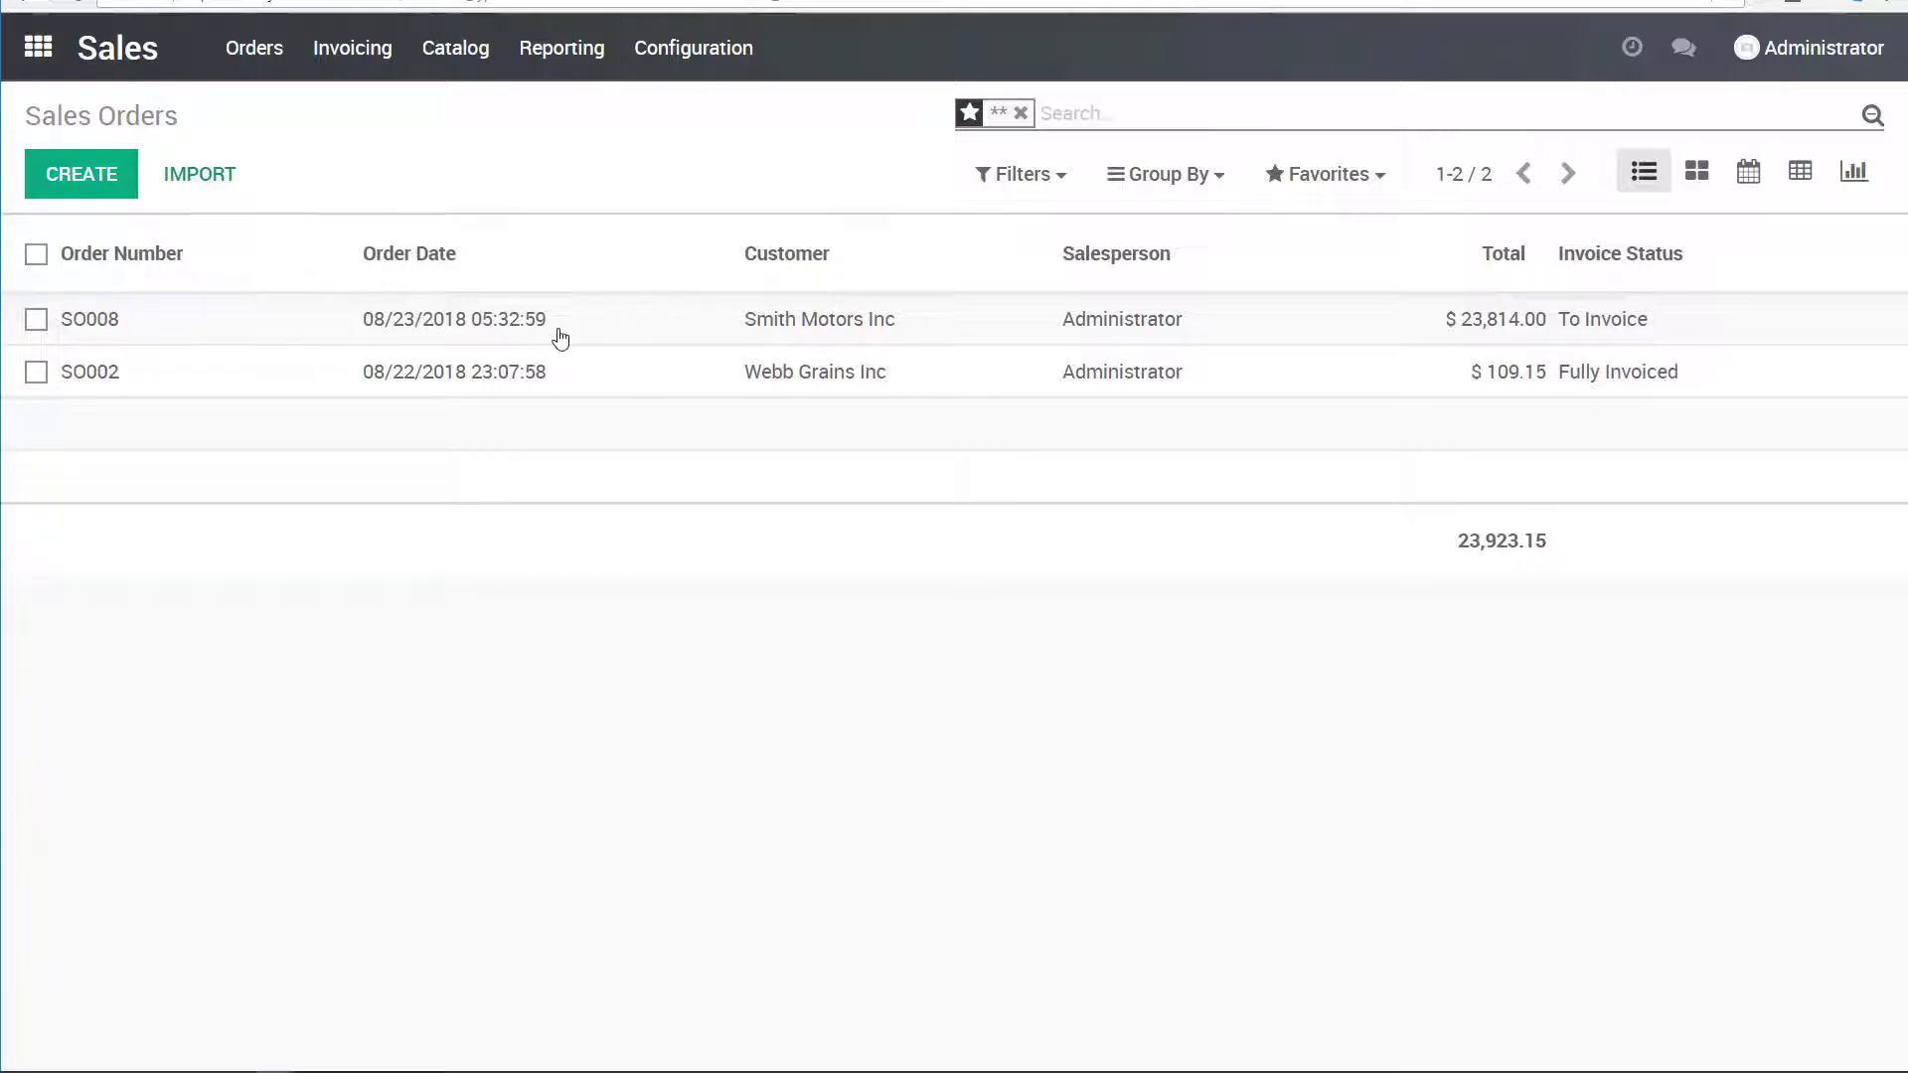
left_click(801, 329)
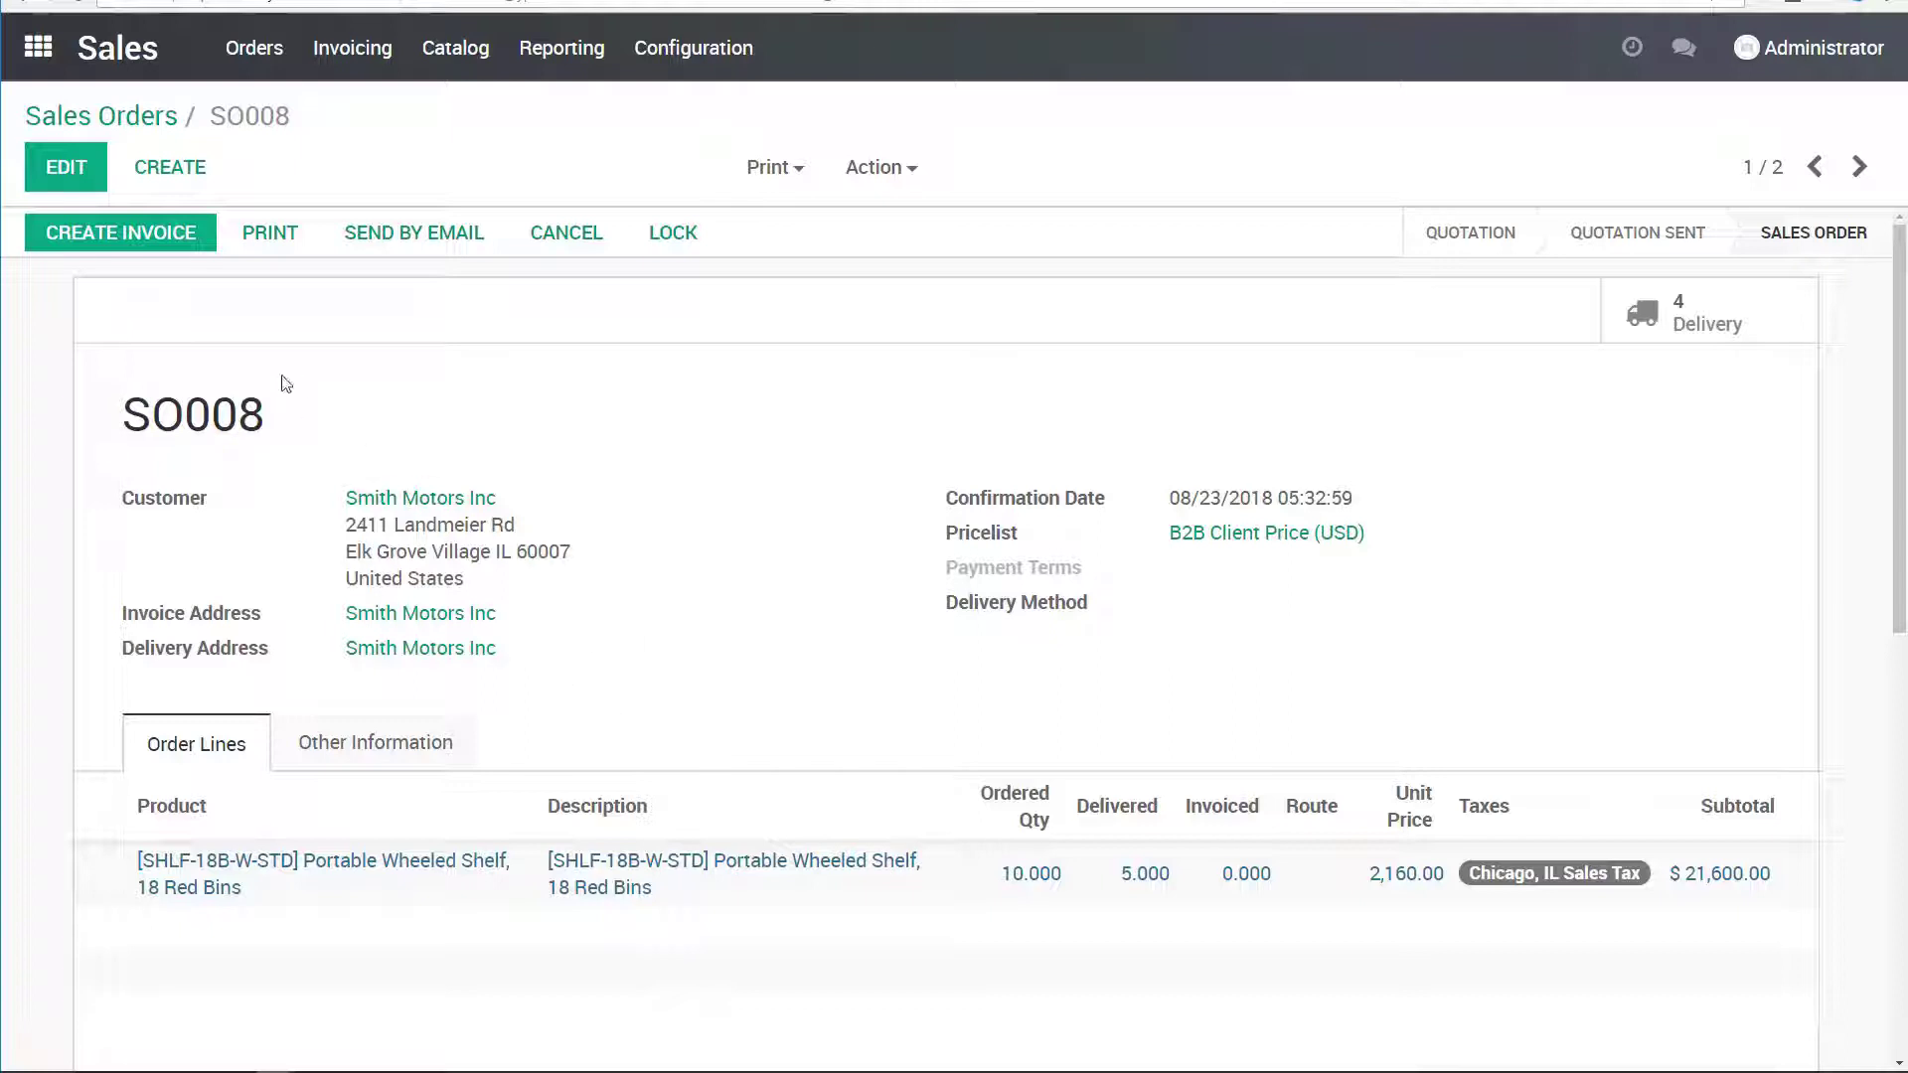
left_click(173, 244)
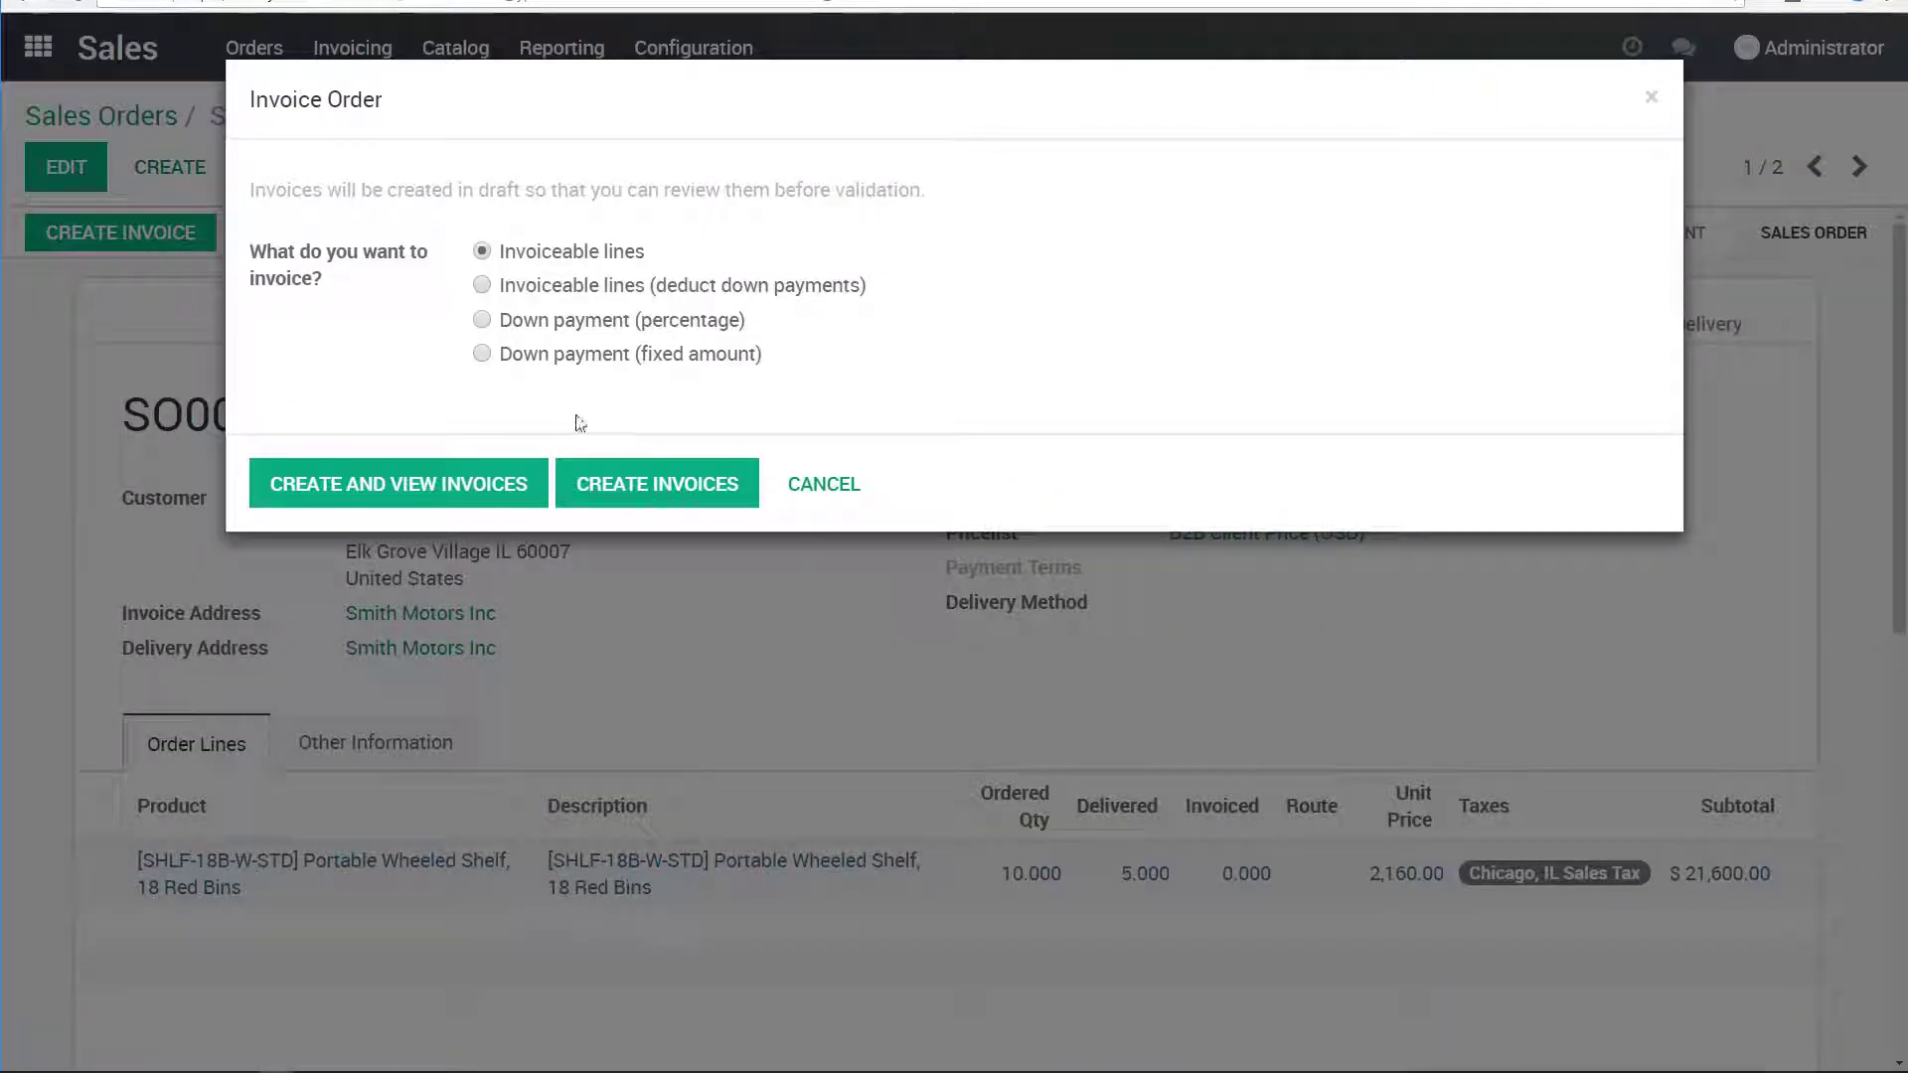
left_click(457, 487)
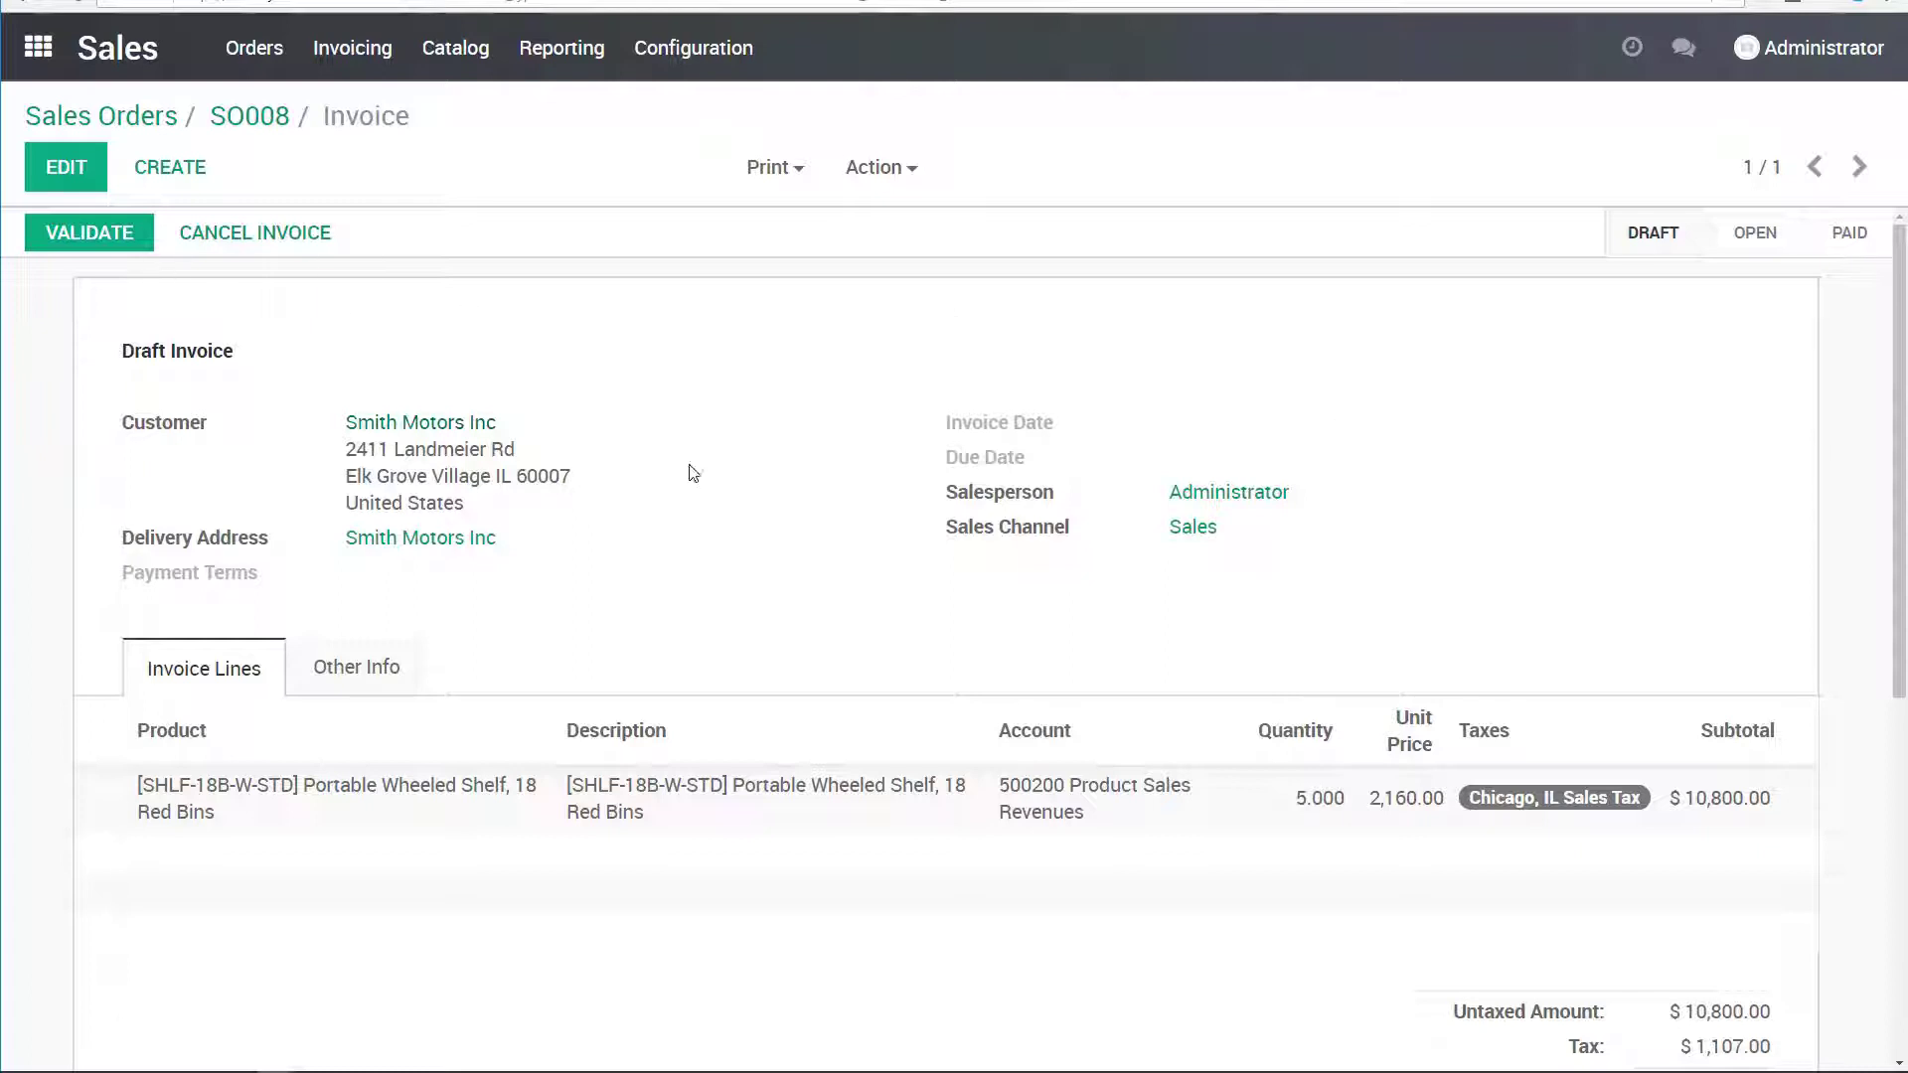
left_click(94, 239)
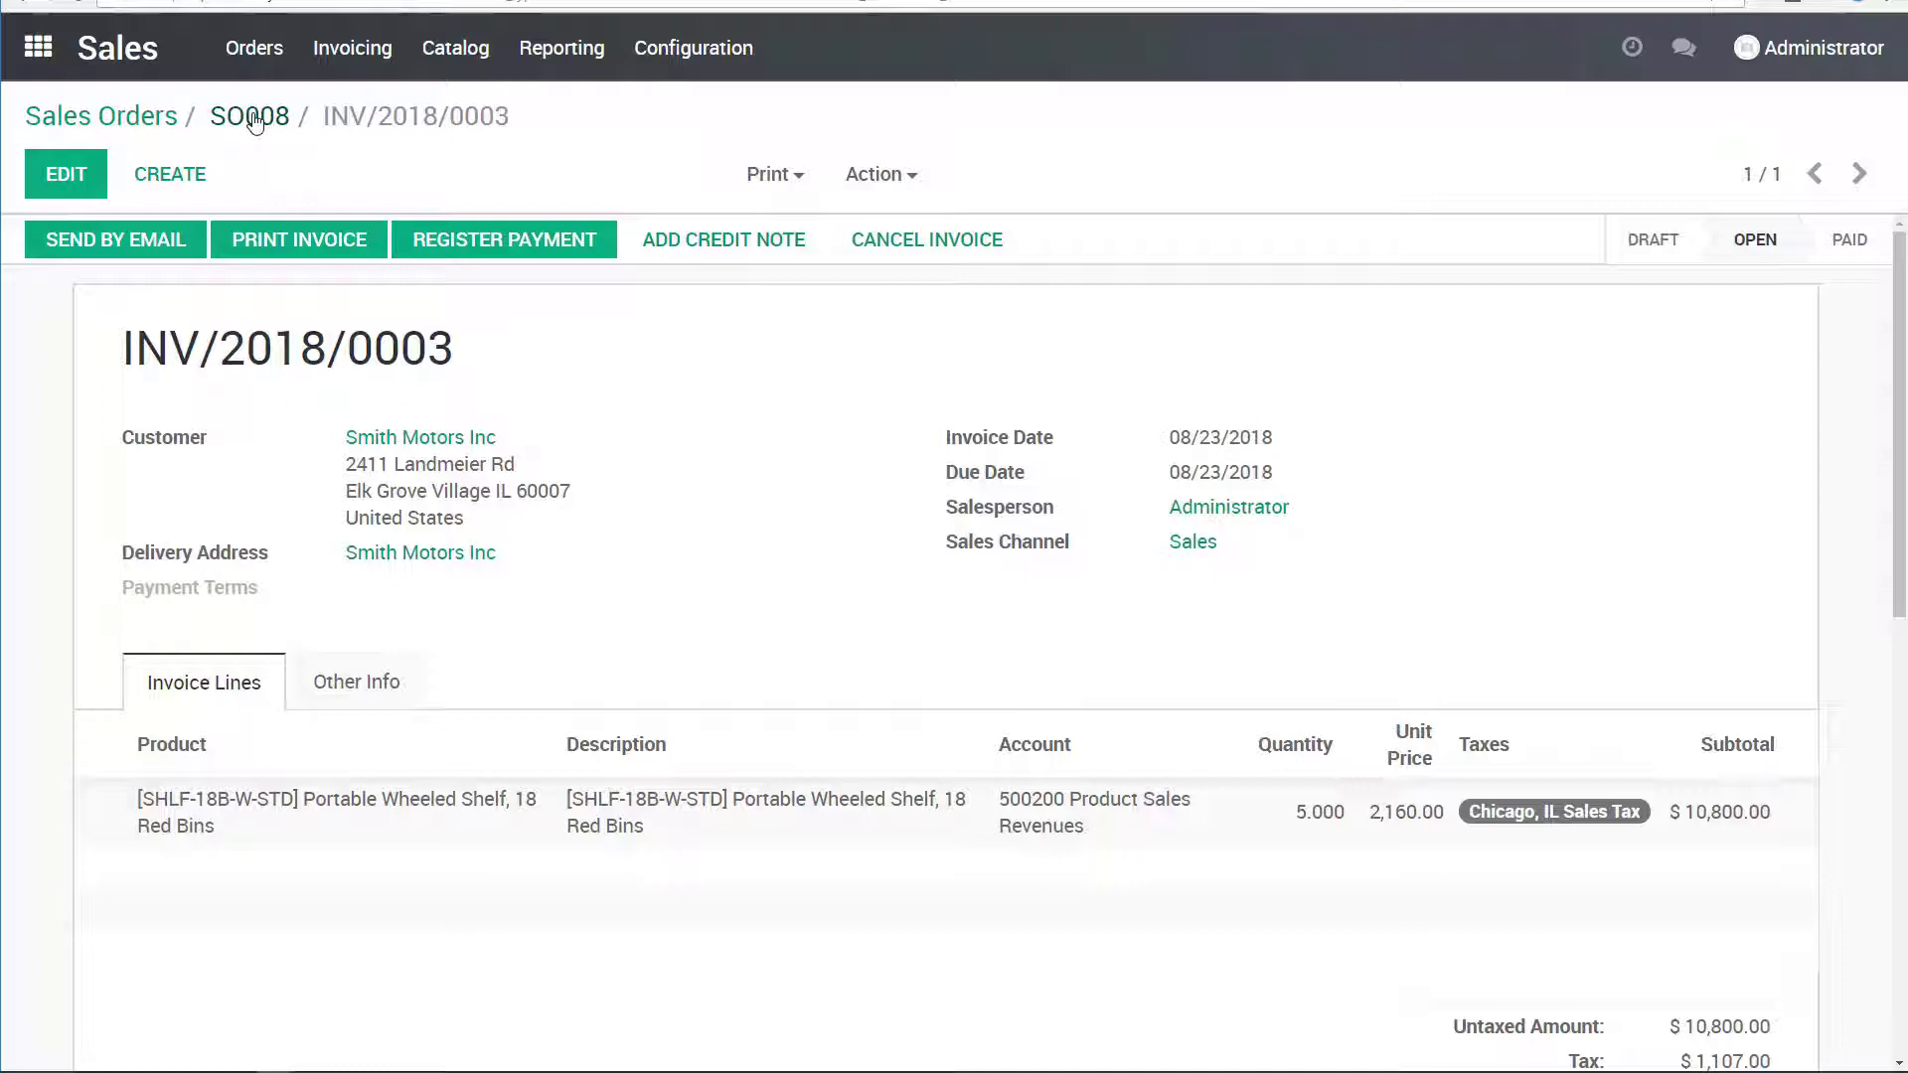
left_click(157, 121)
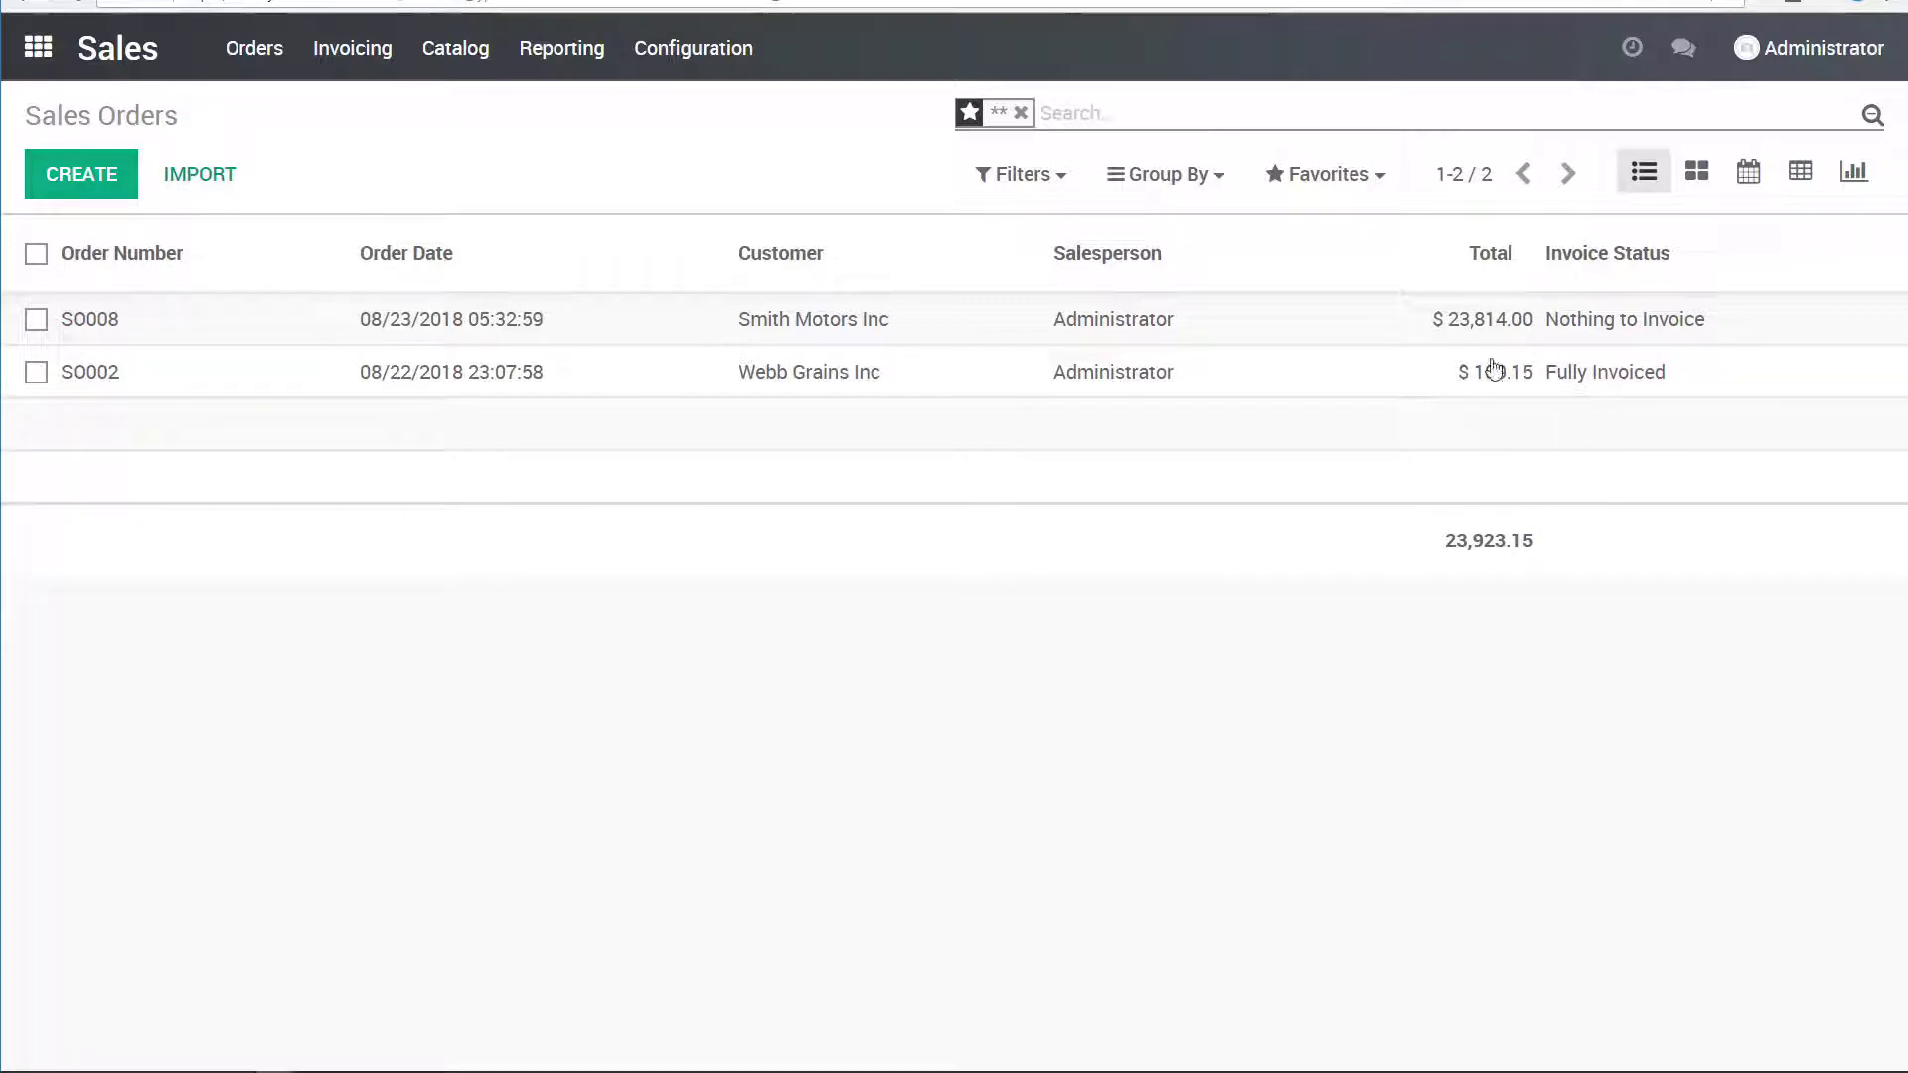
- Switch to the Accounting app and open the Vendor Bills list under Purchases
left_click(40, 50)
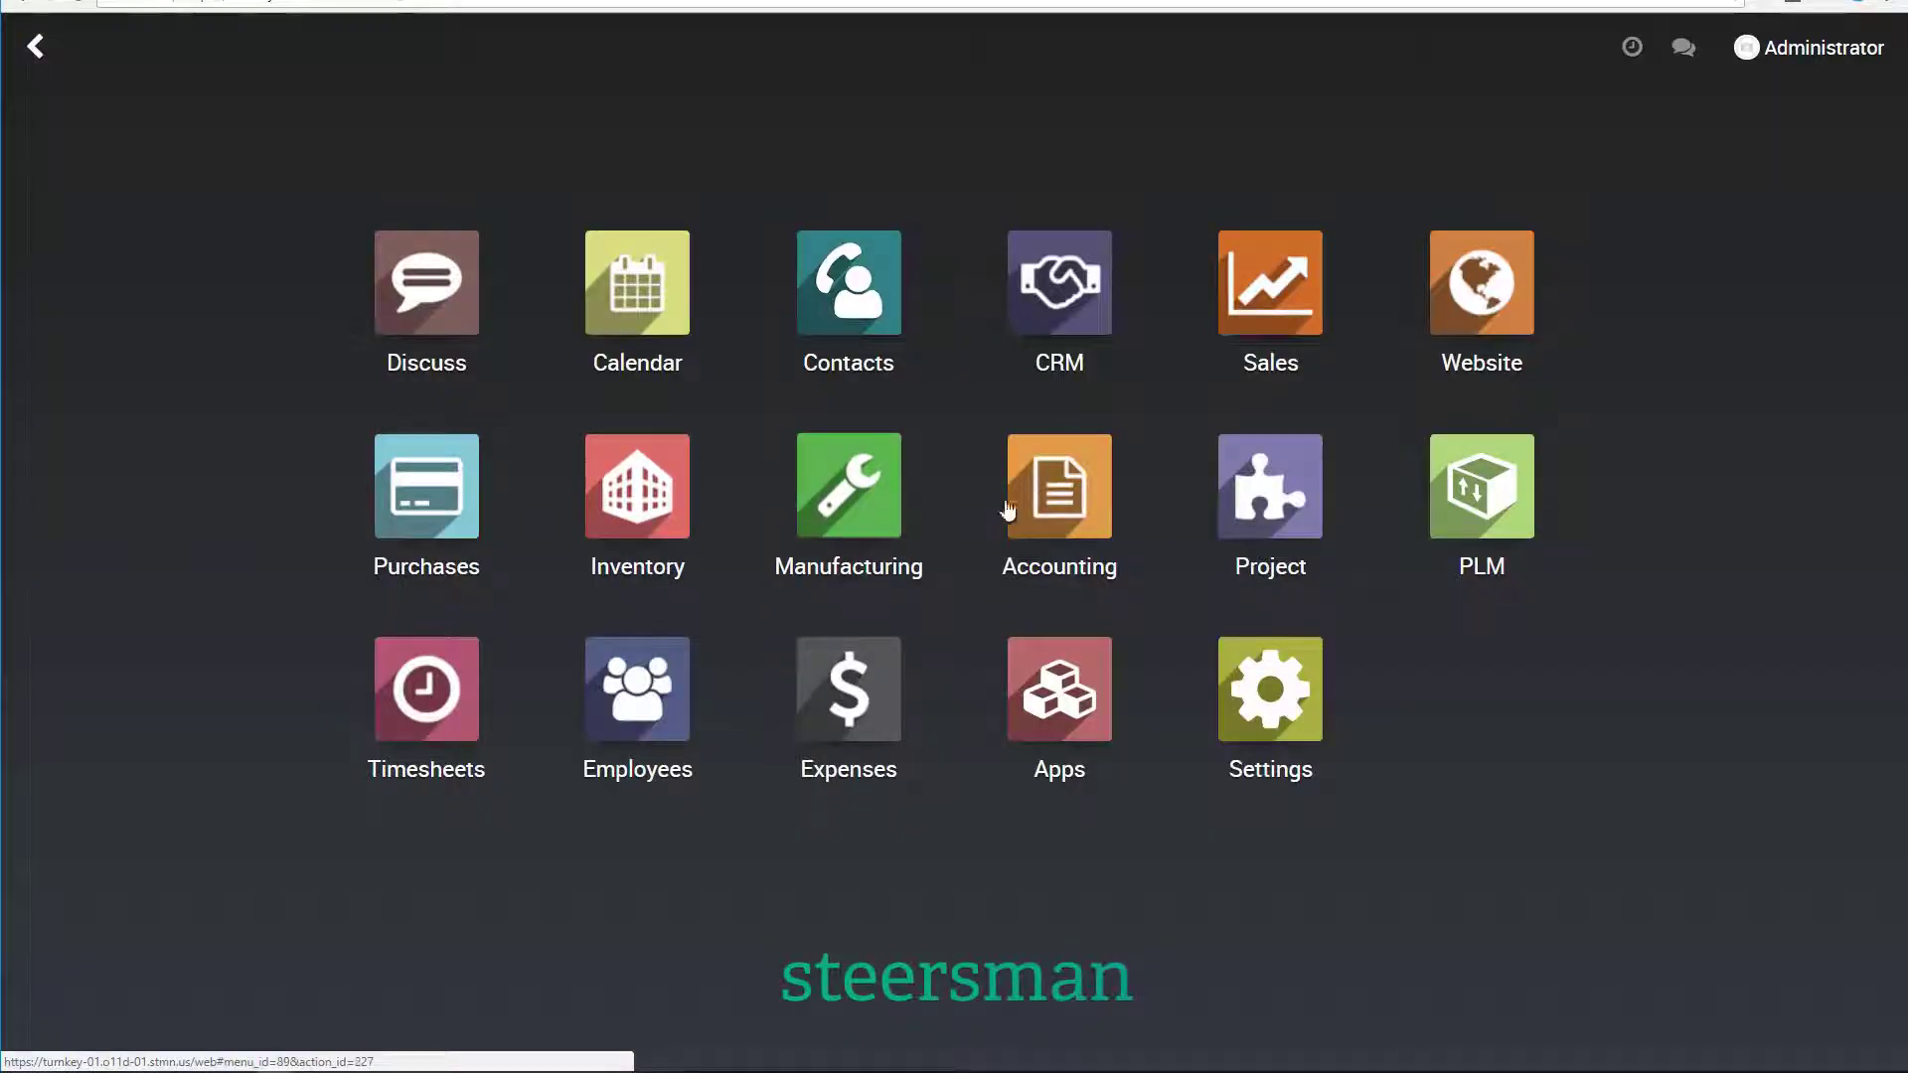
left_click(1090, 508)
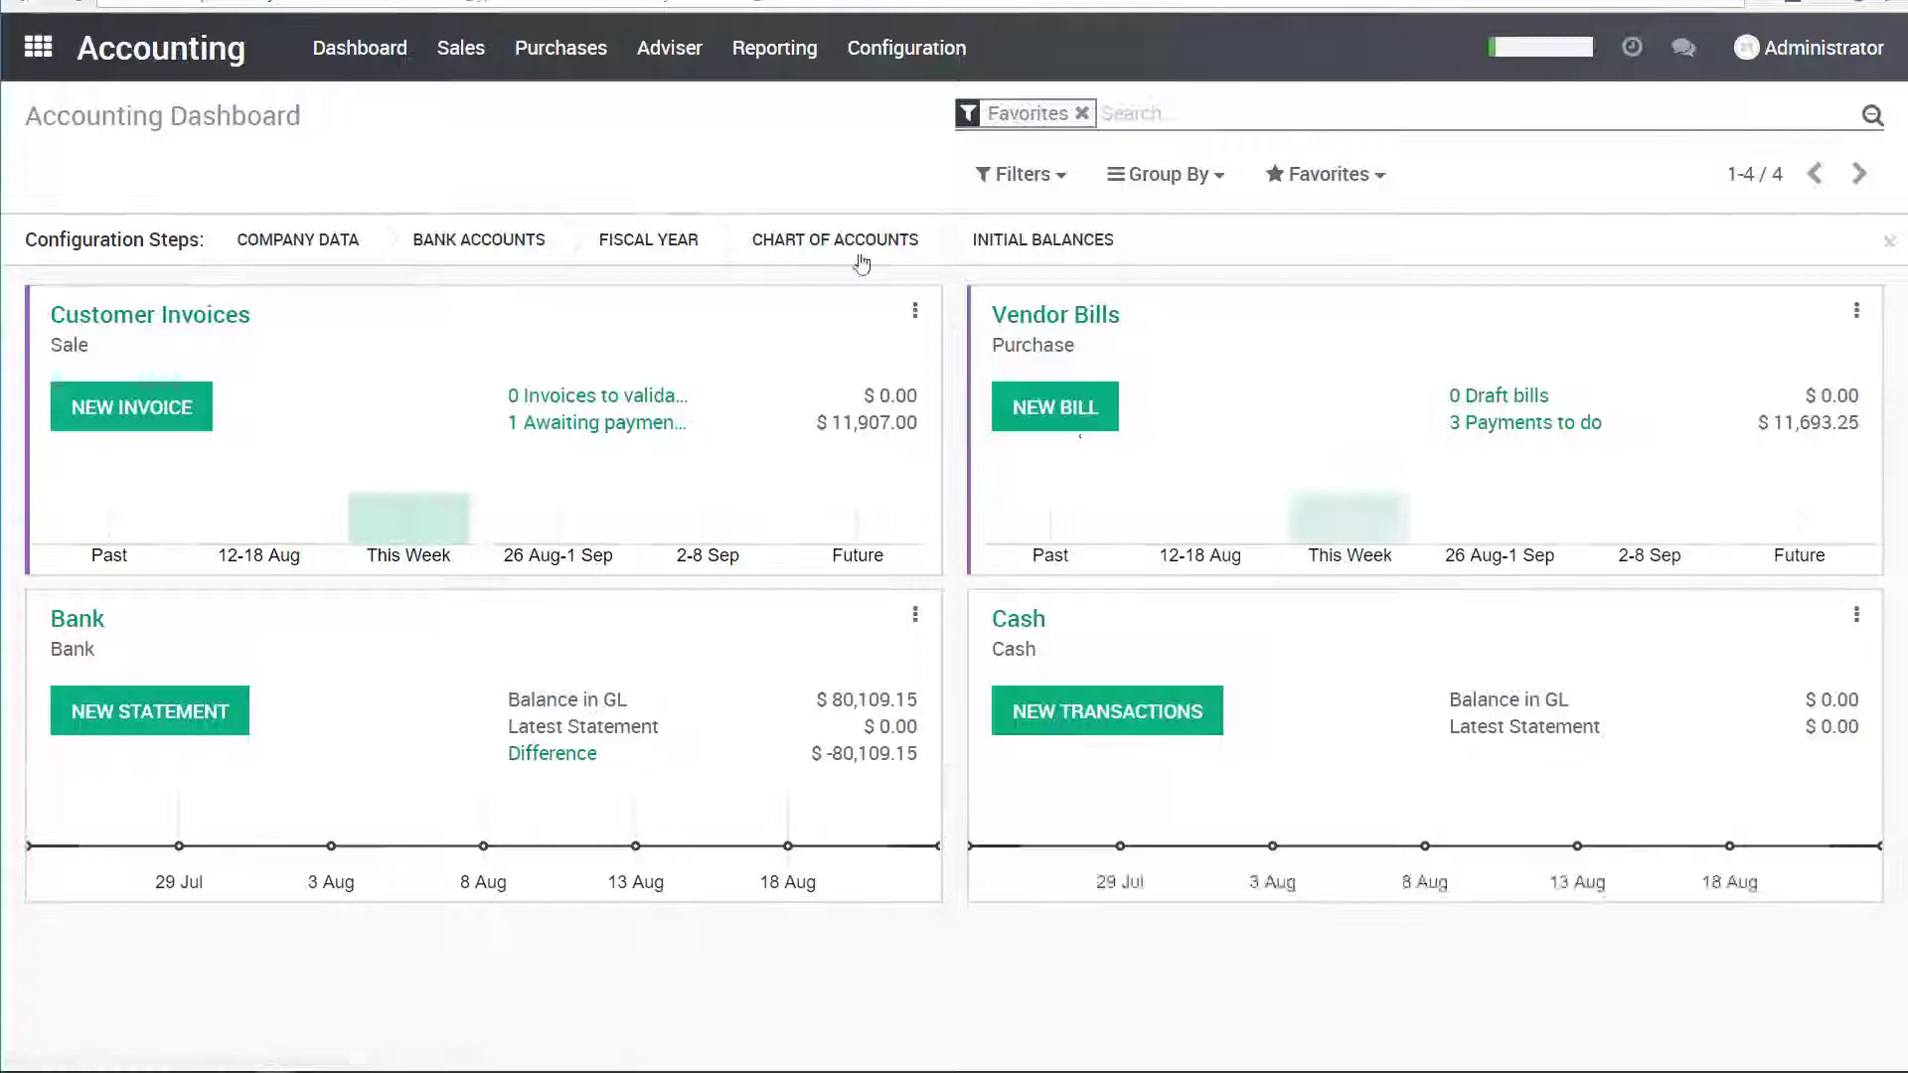
left_click(563, 55)
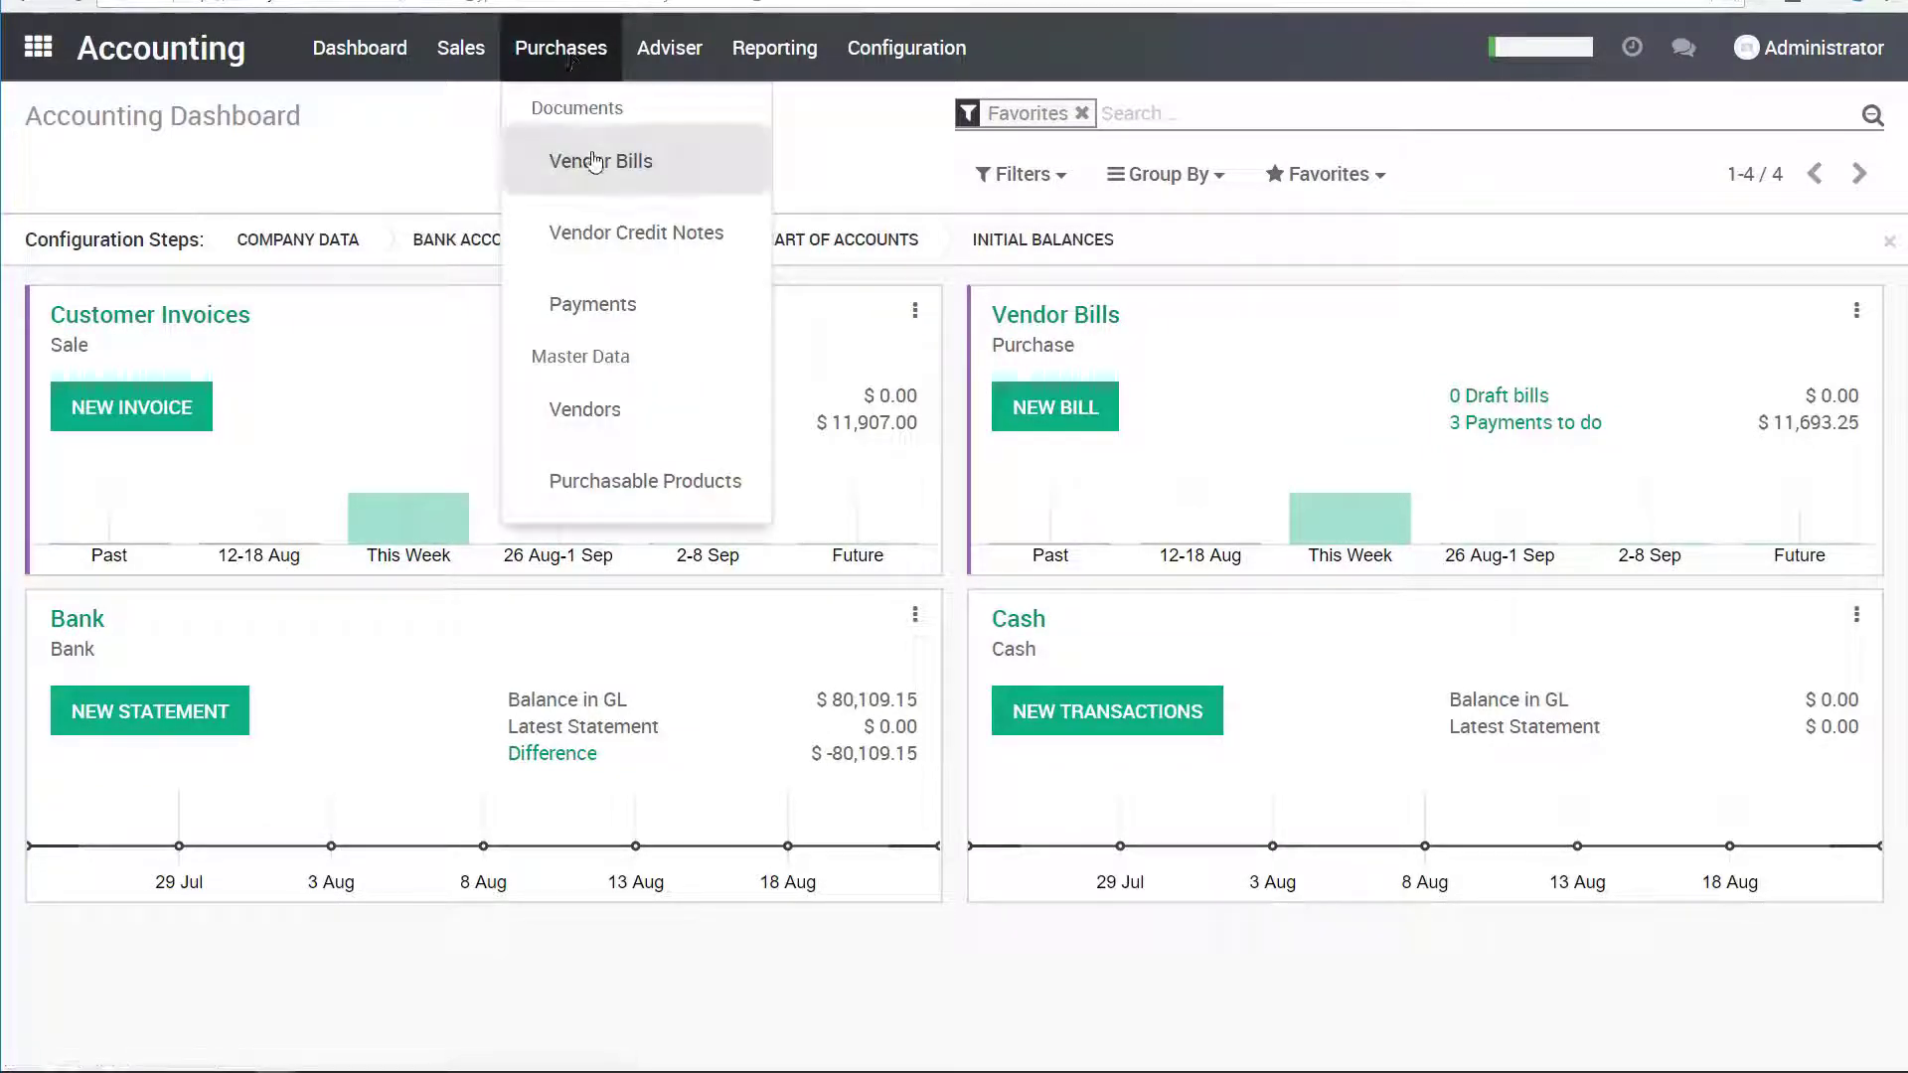
left_click(450, 139)
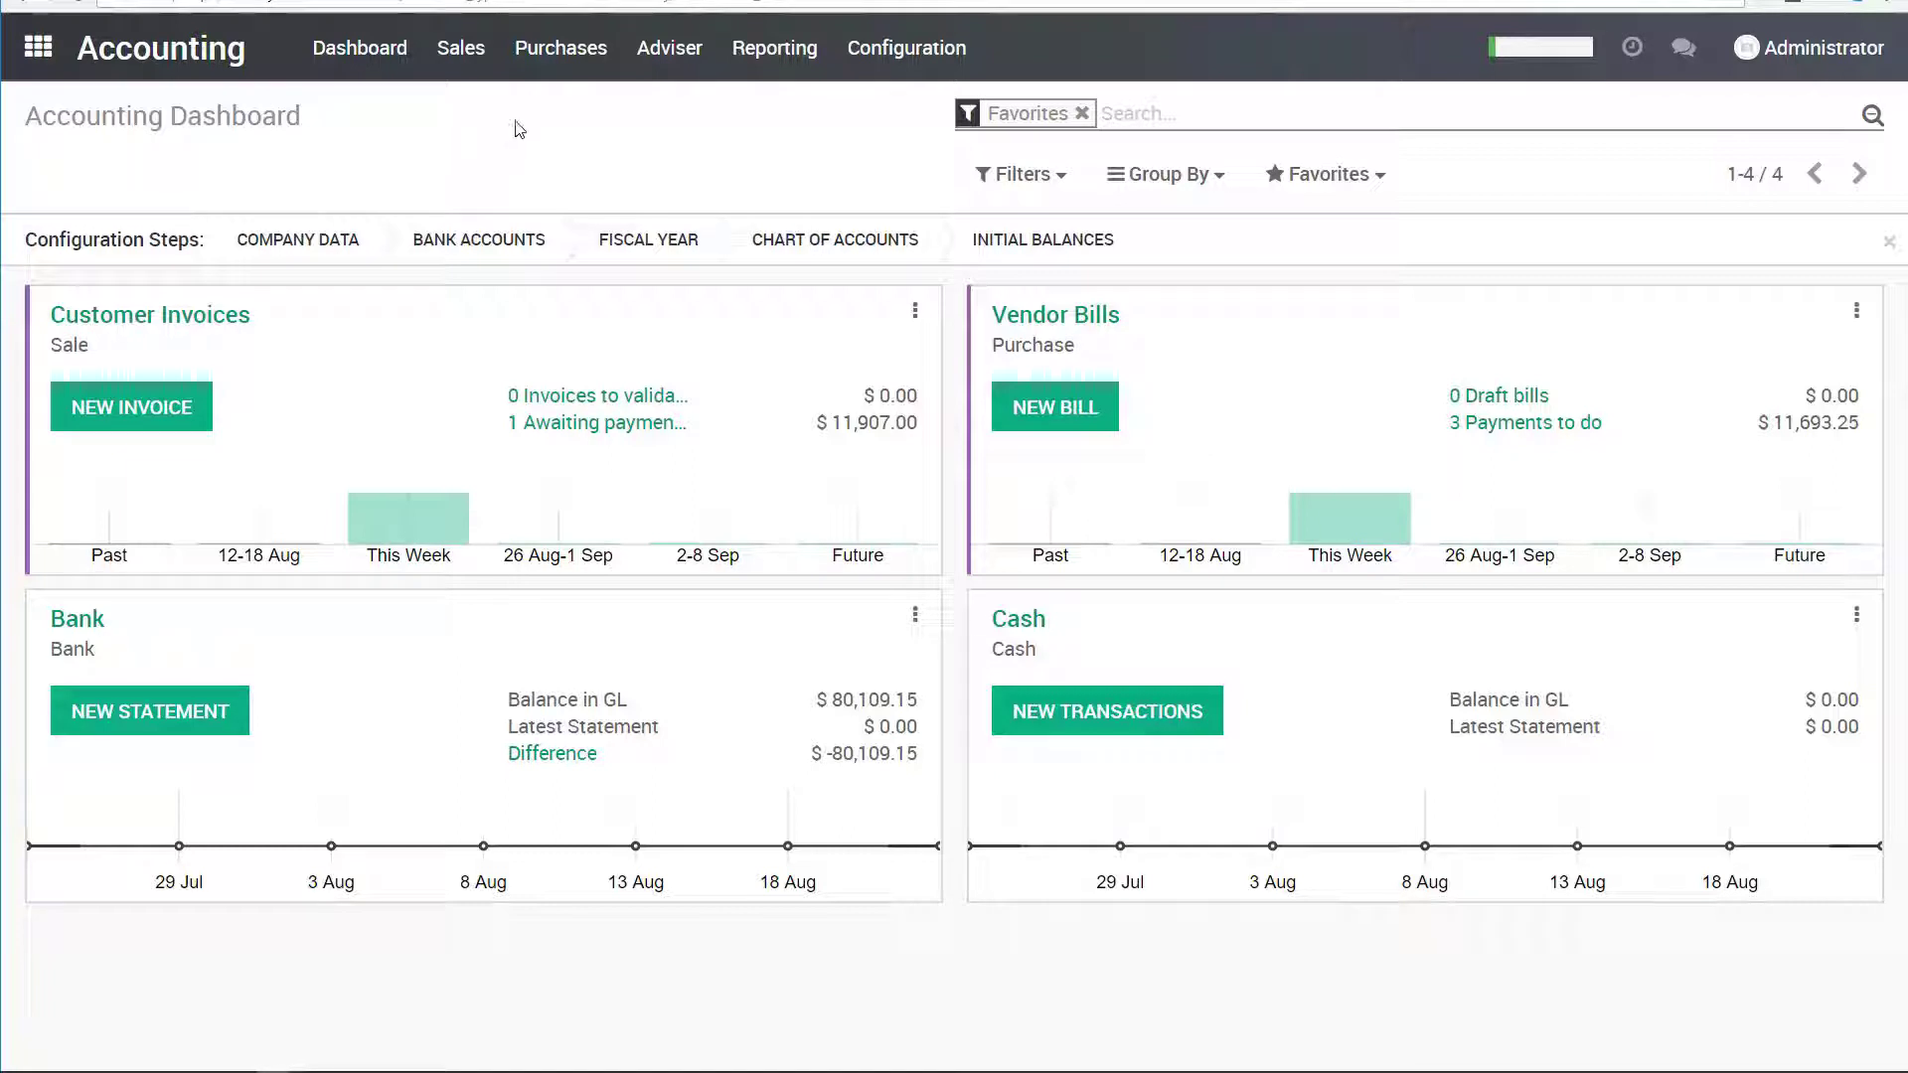
left_click(574, 60)
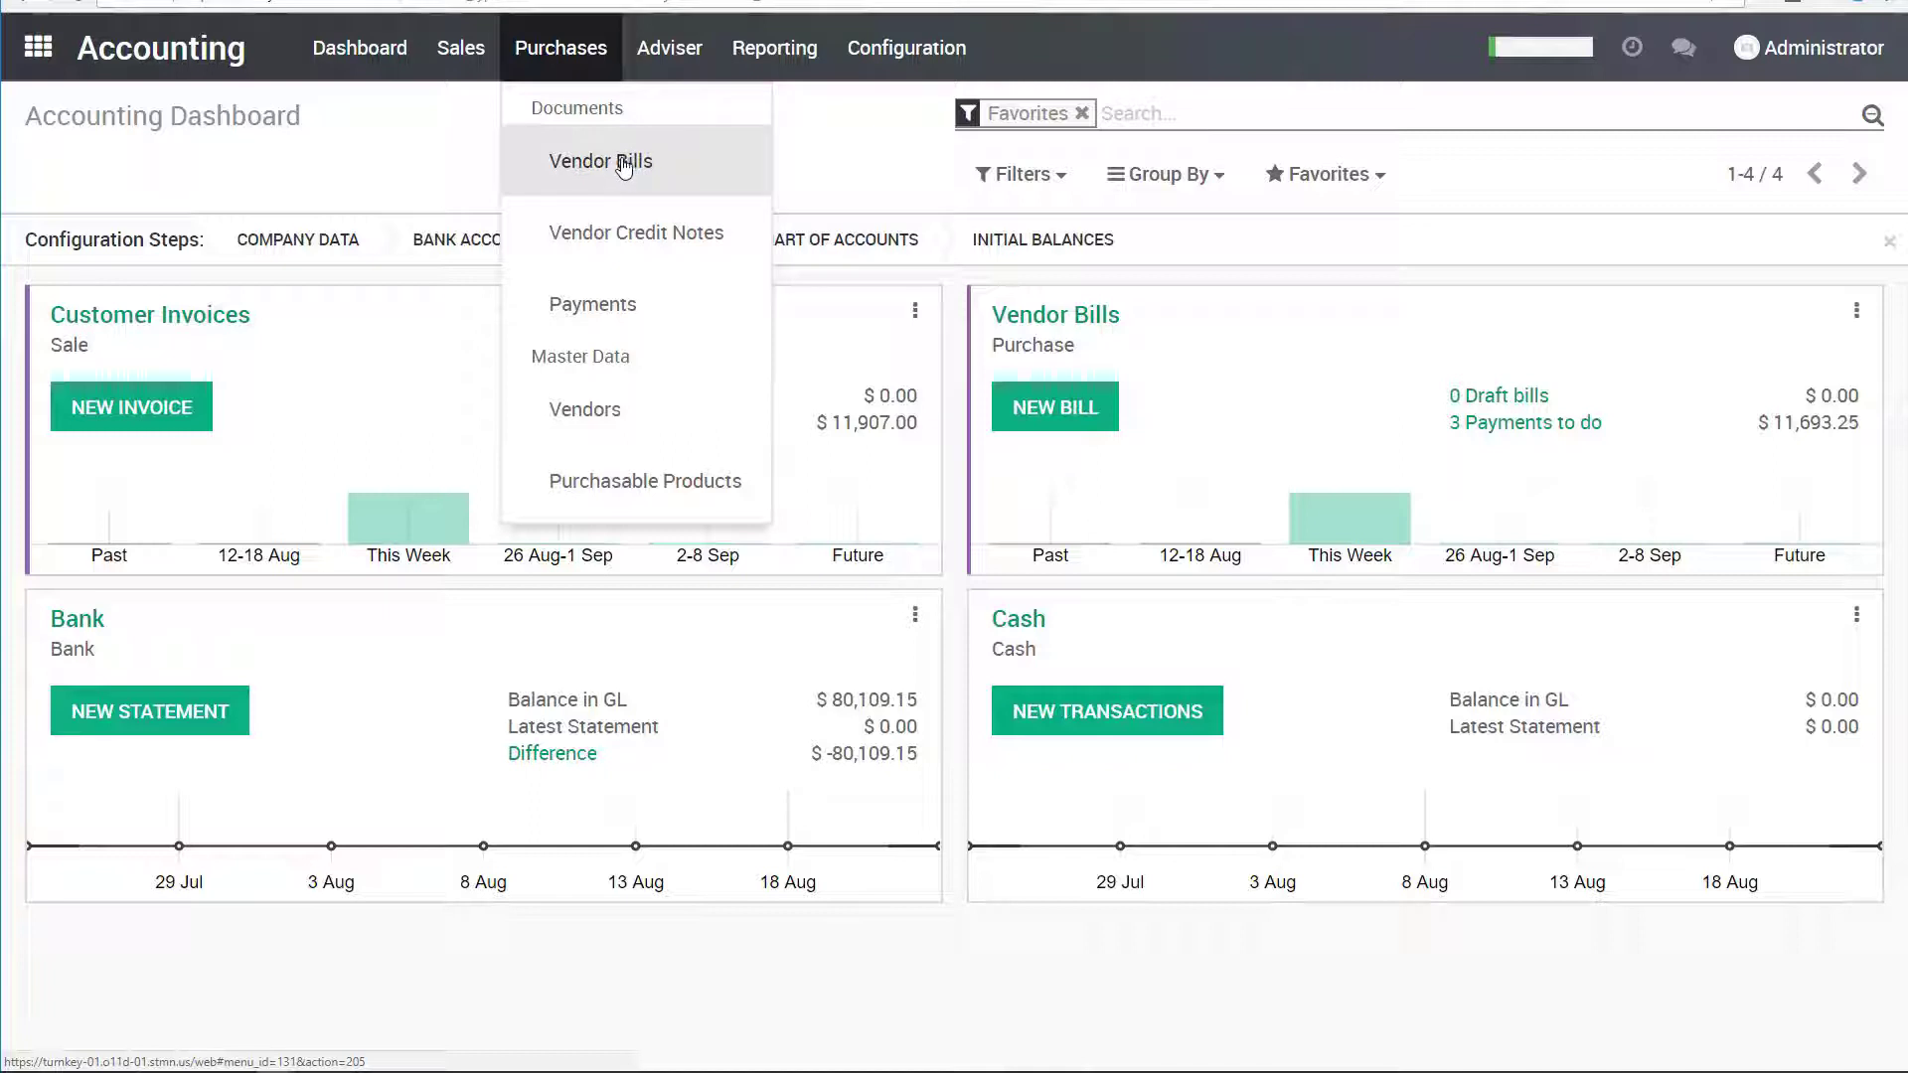
left_click(626, 163)
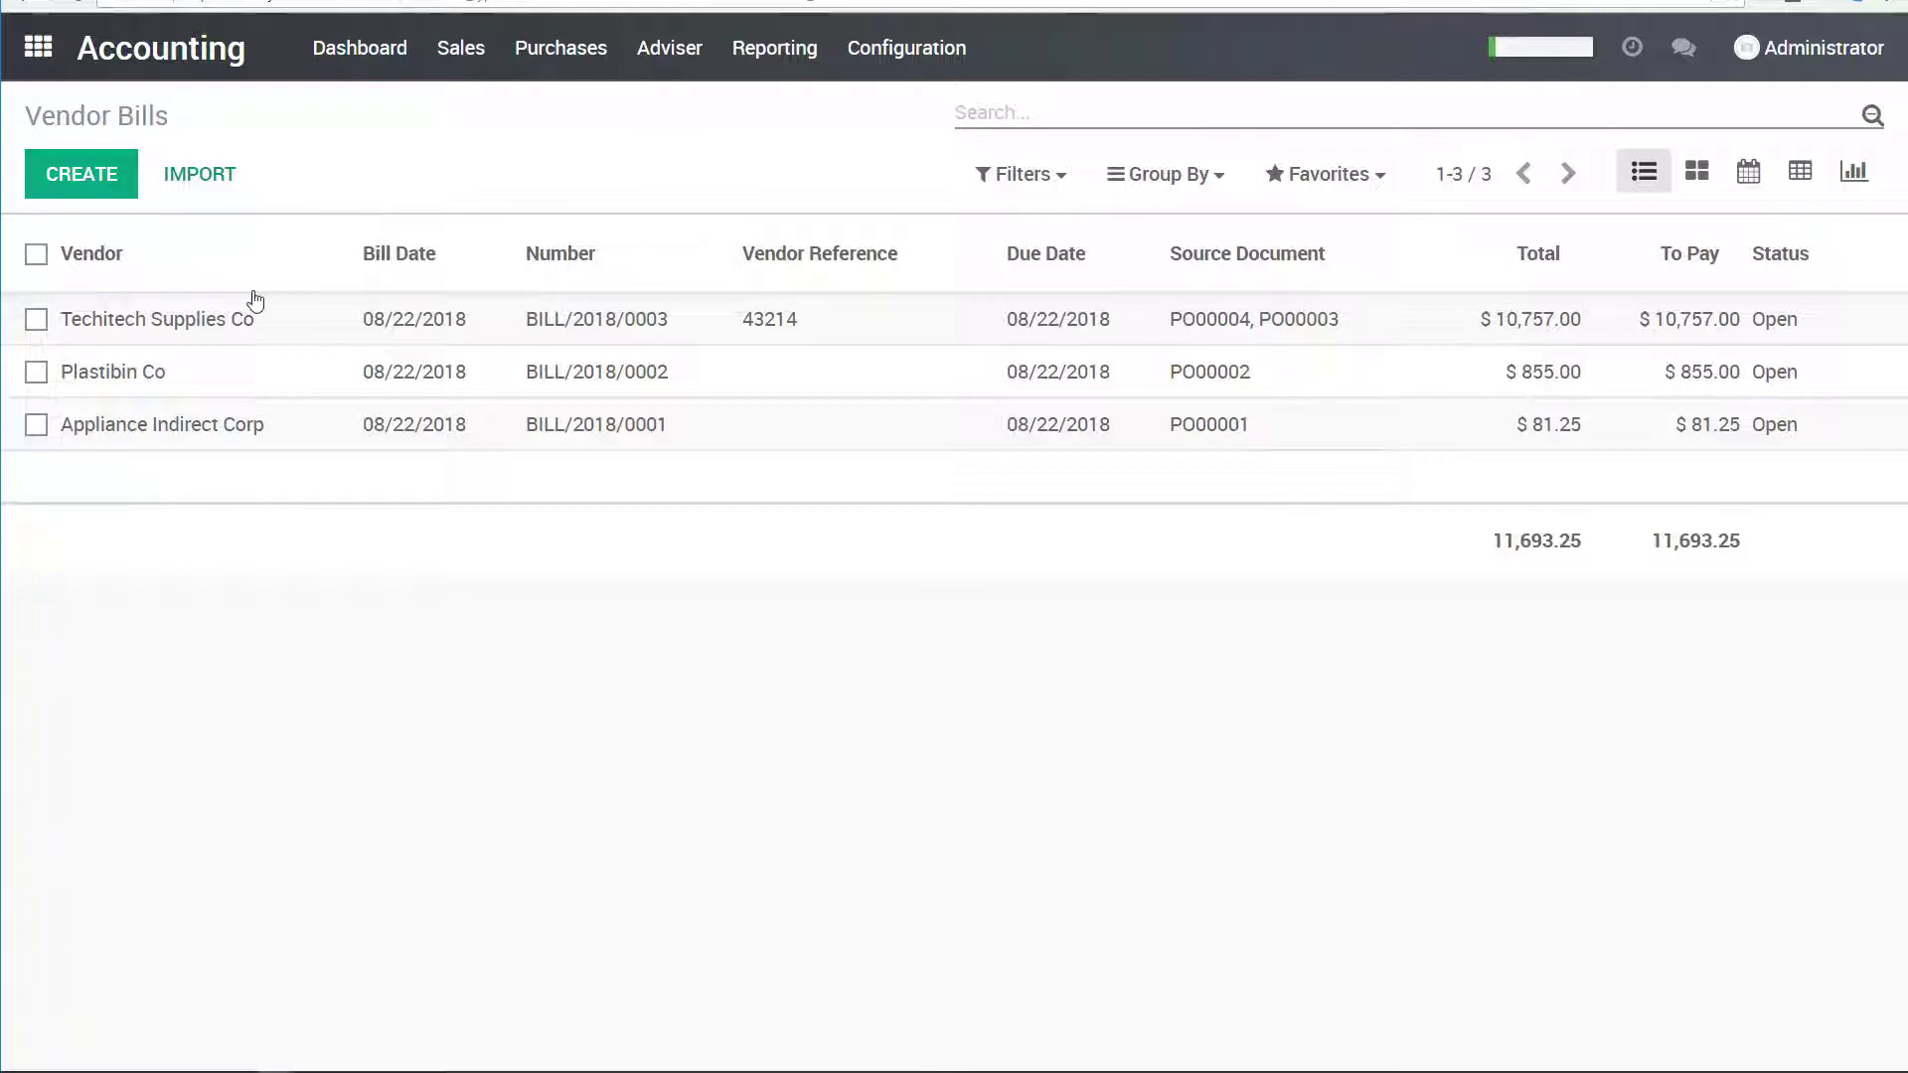
- Bill Cartwheels Inc for PO00005 ($259.00) and validate it as BILL/2018/0004
left_click(86, 180)
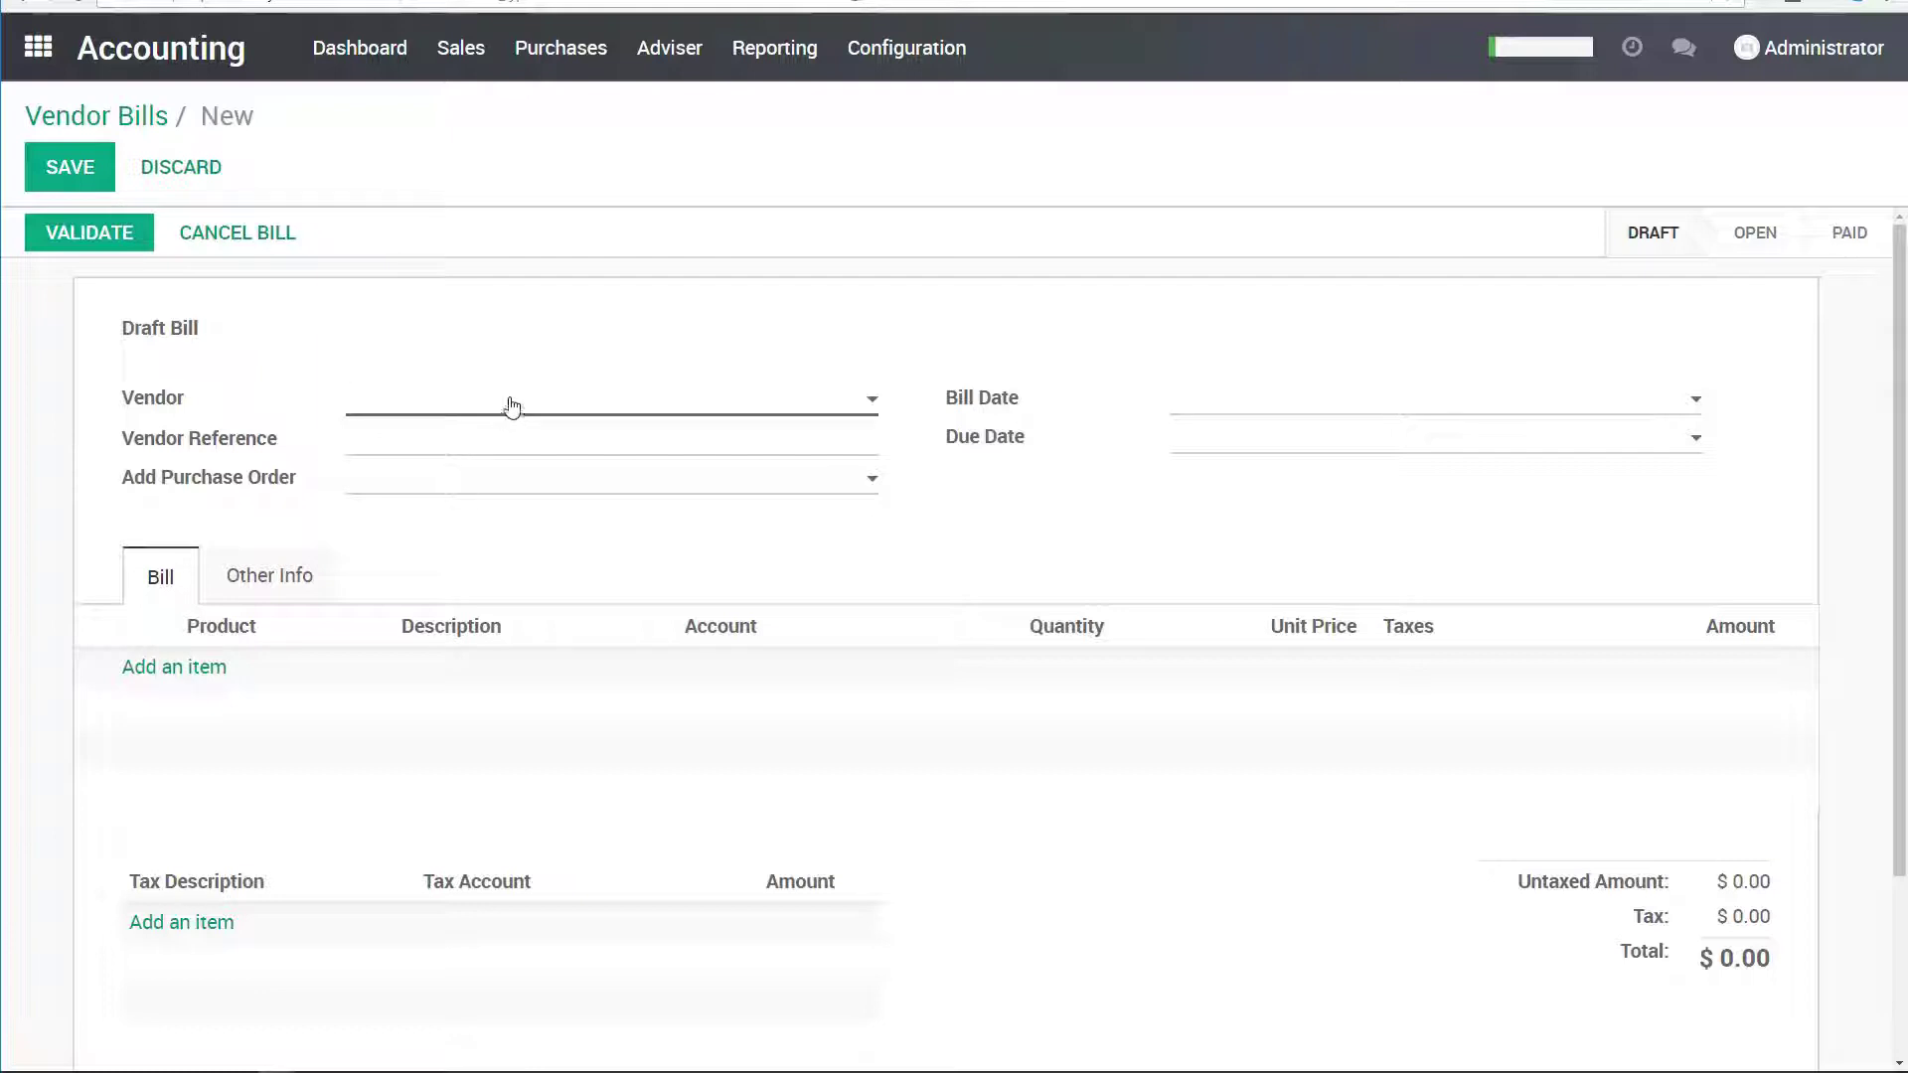
left_click(511, 406)
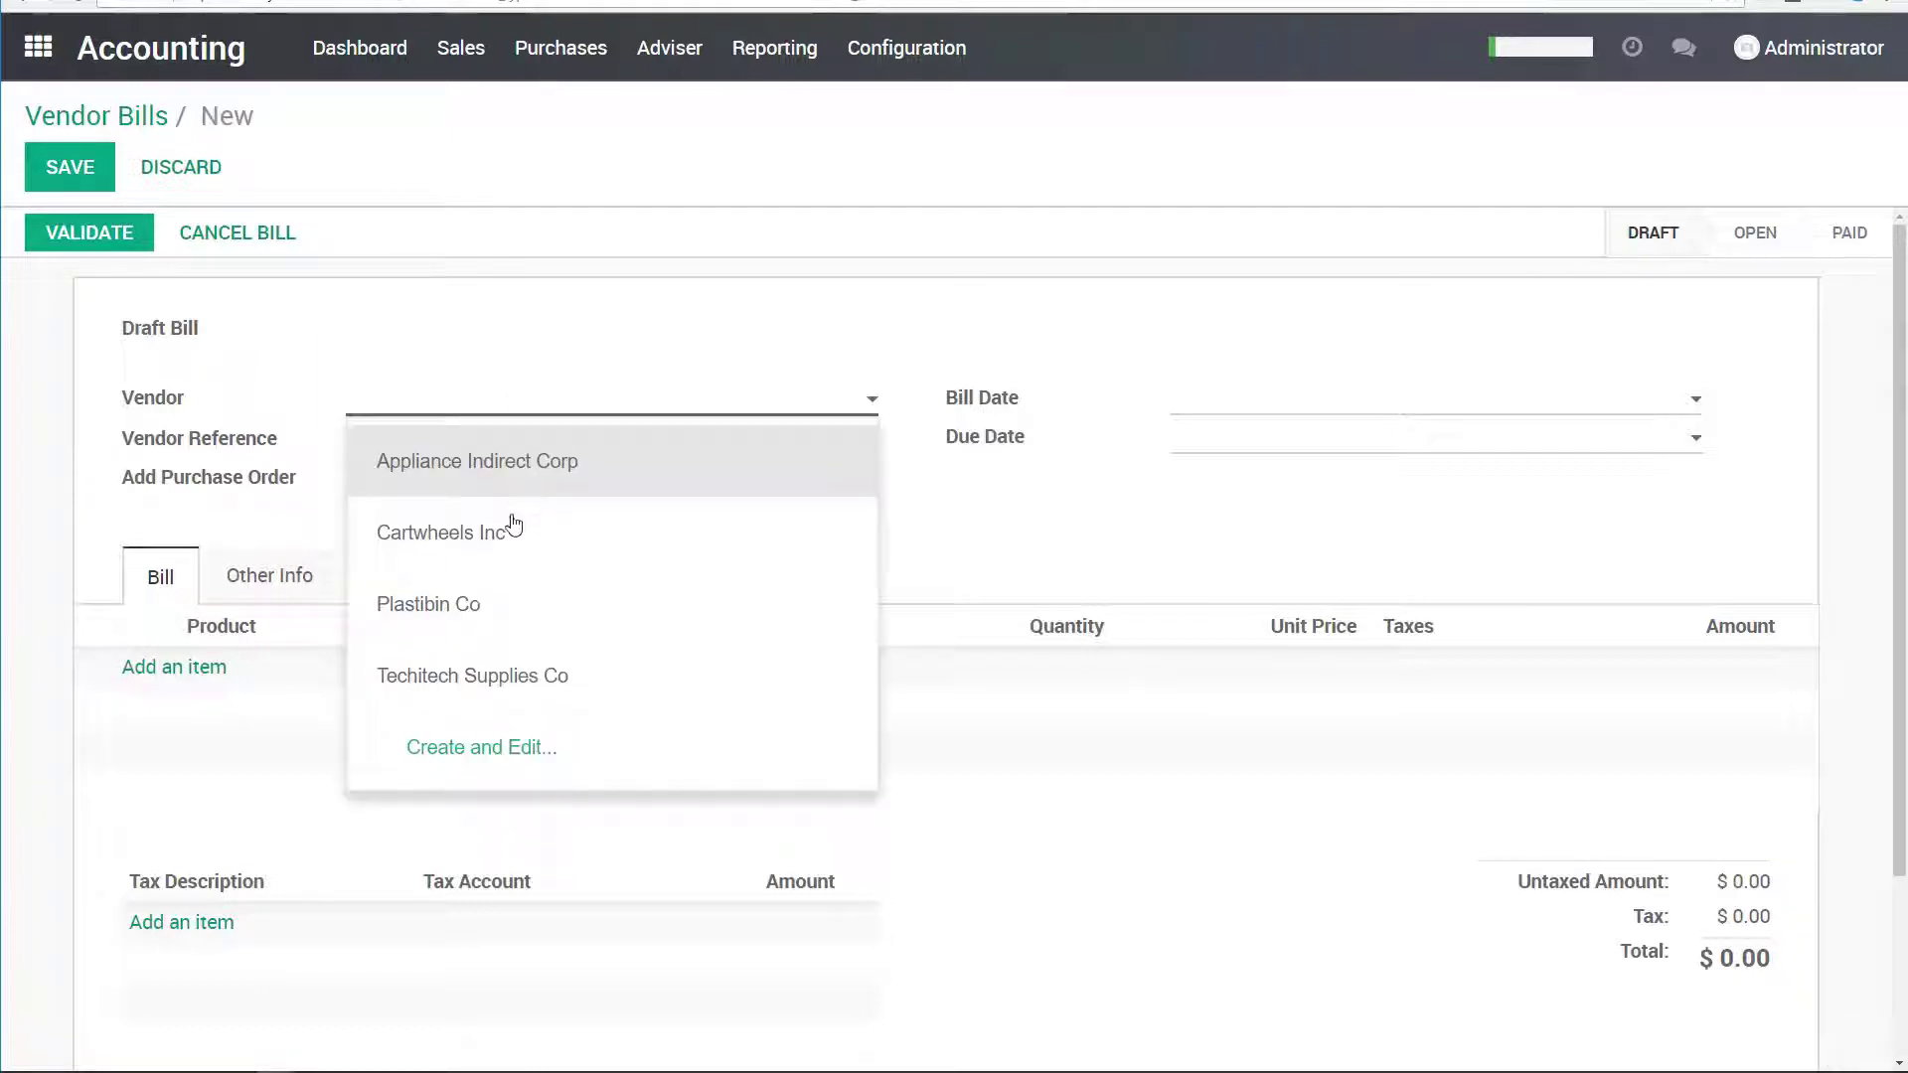
left_click(500, 531)
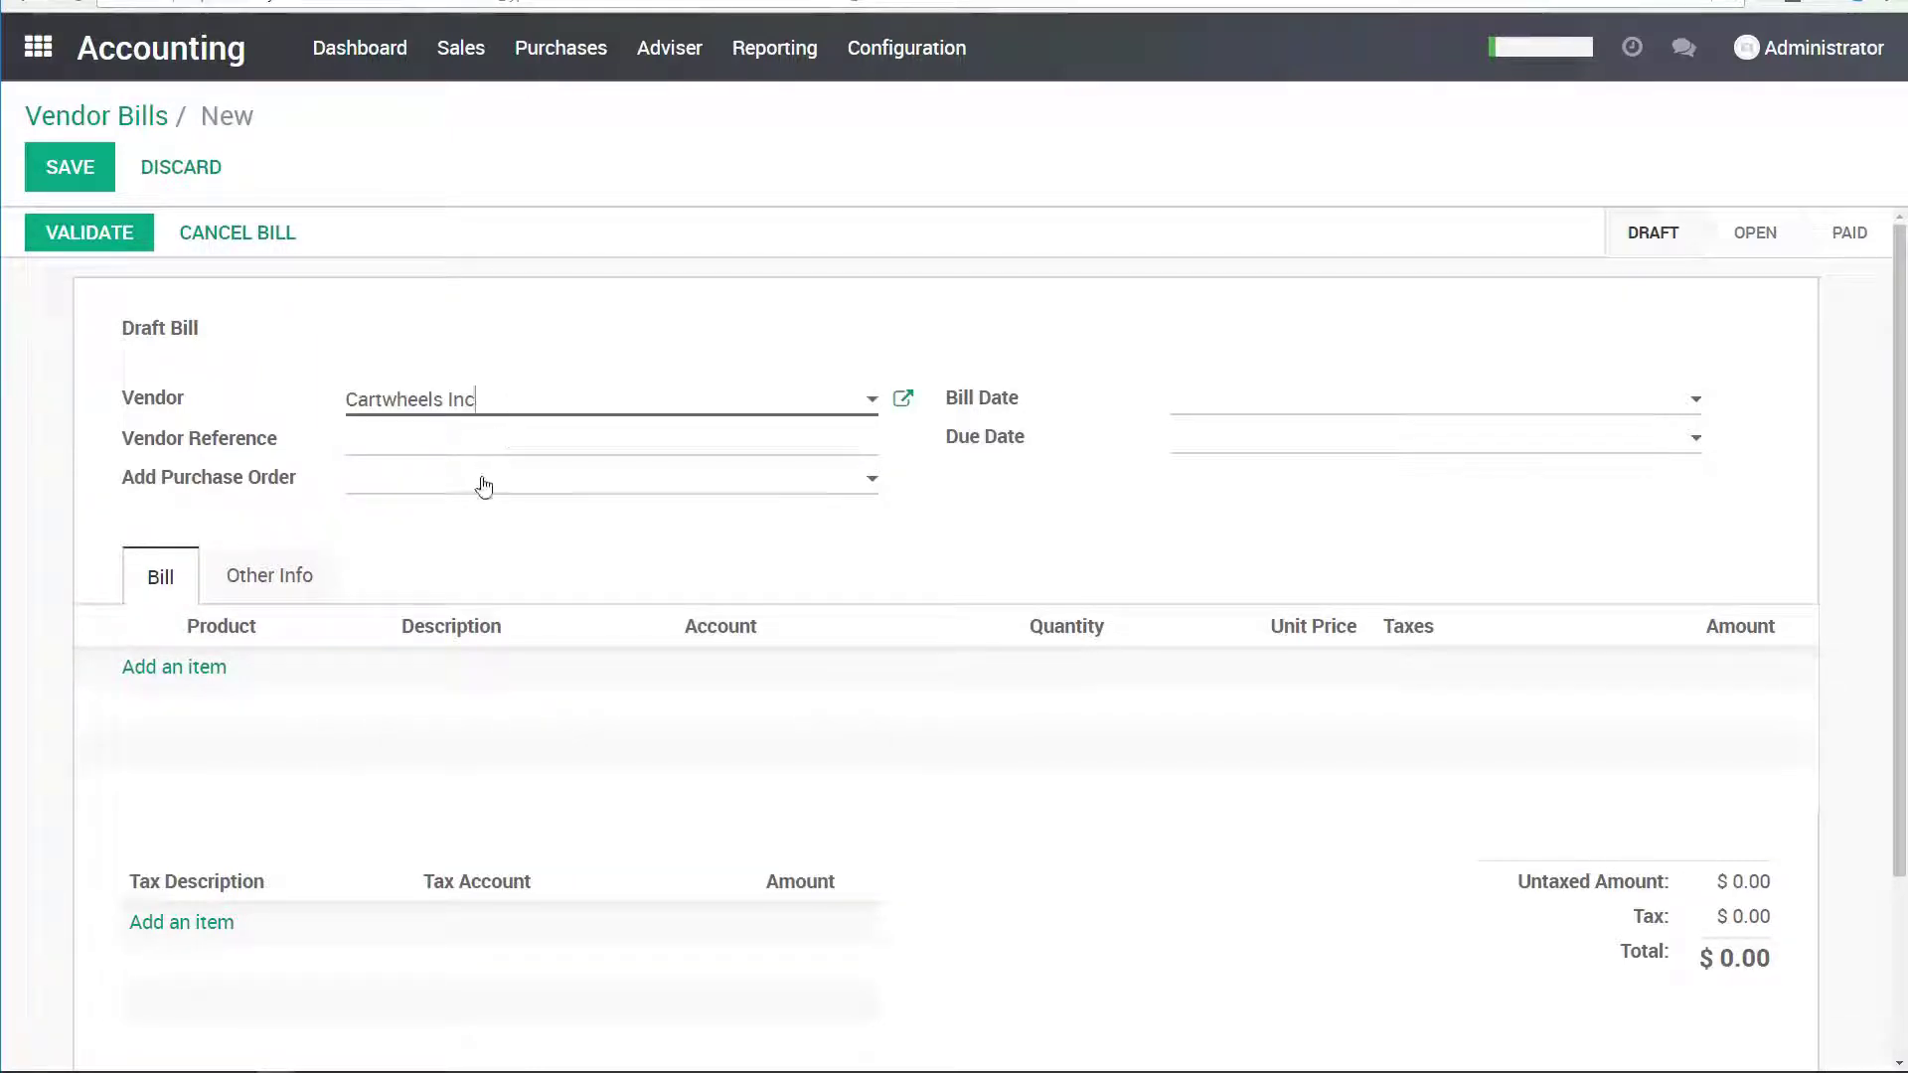
left_click(484, 486)
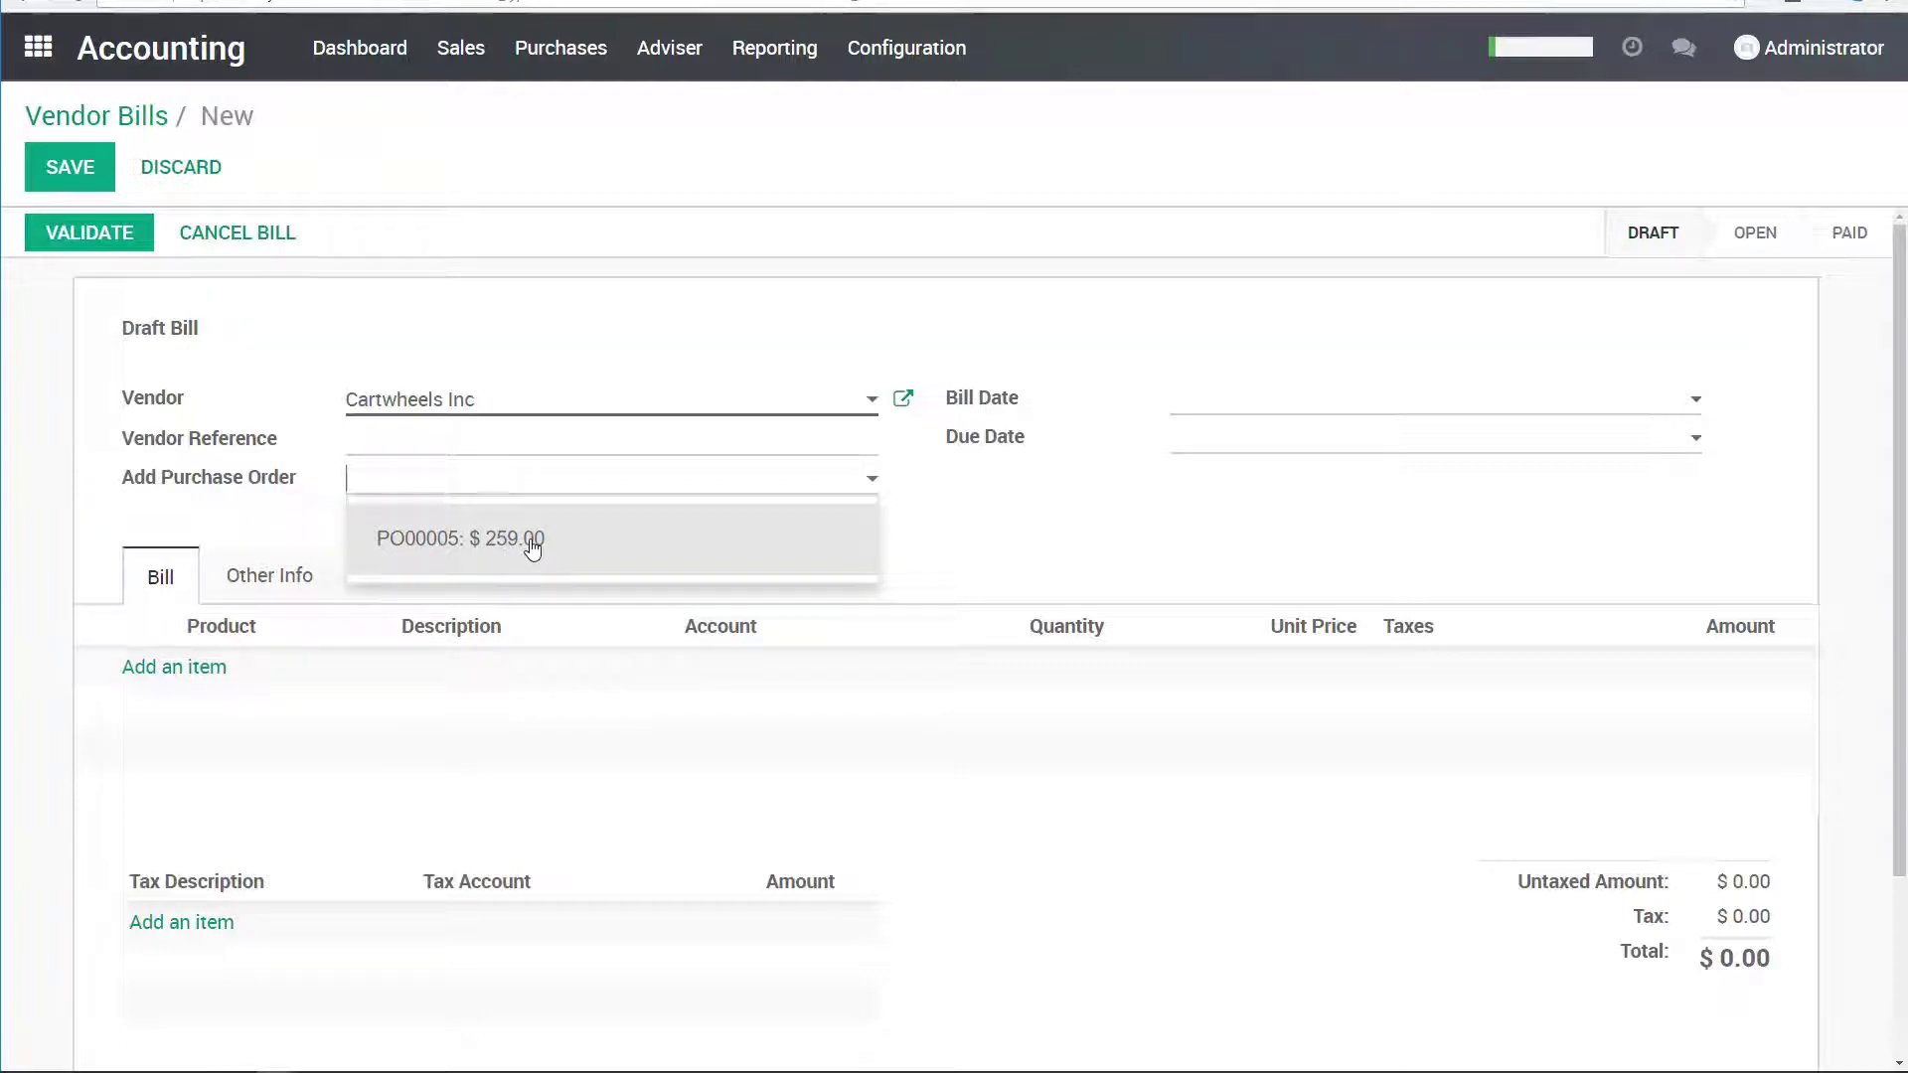
left_click(532, 545)
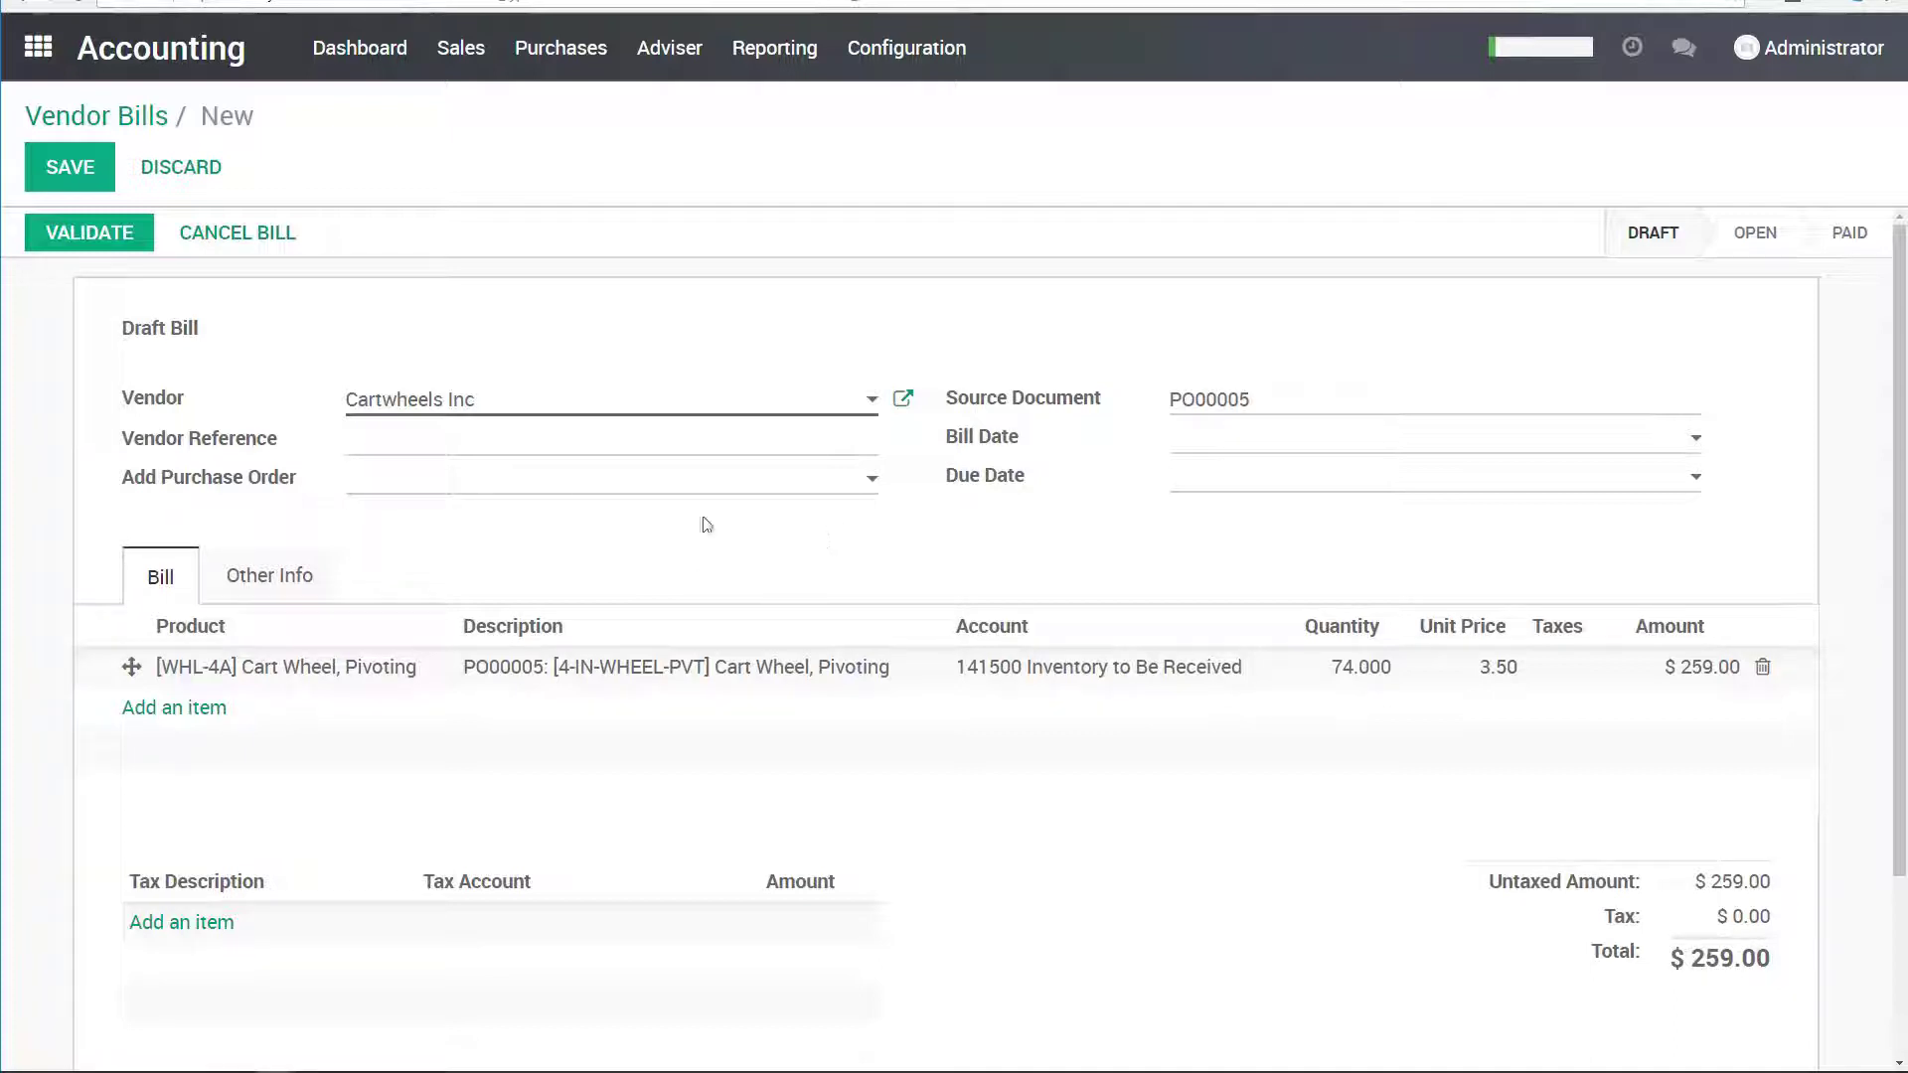
left_click(102, 248)
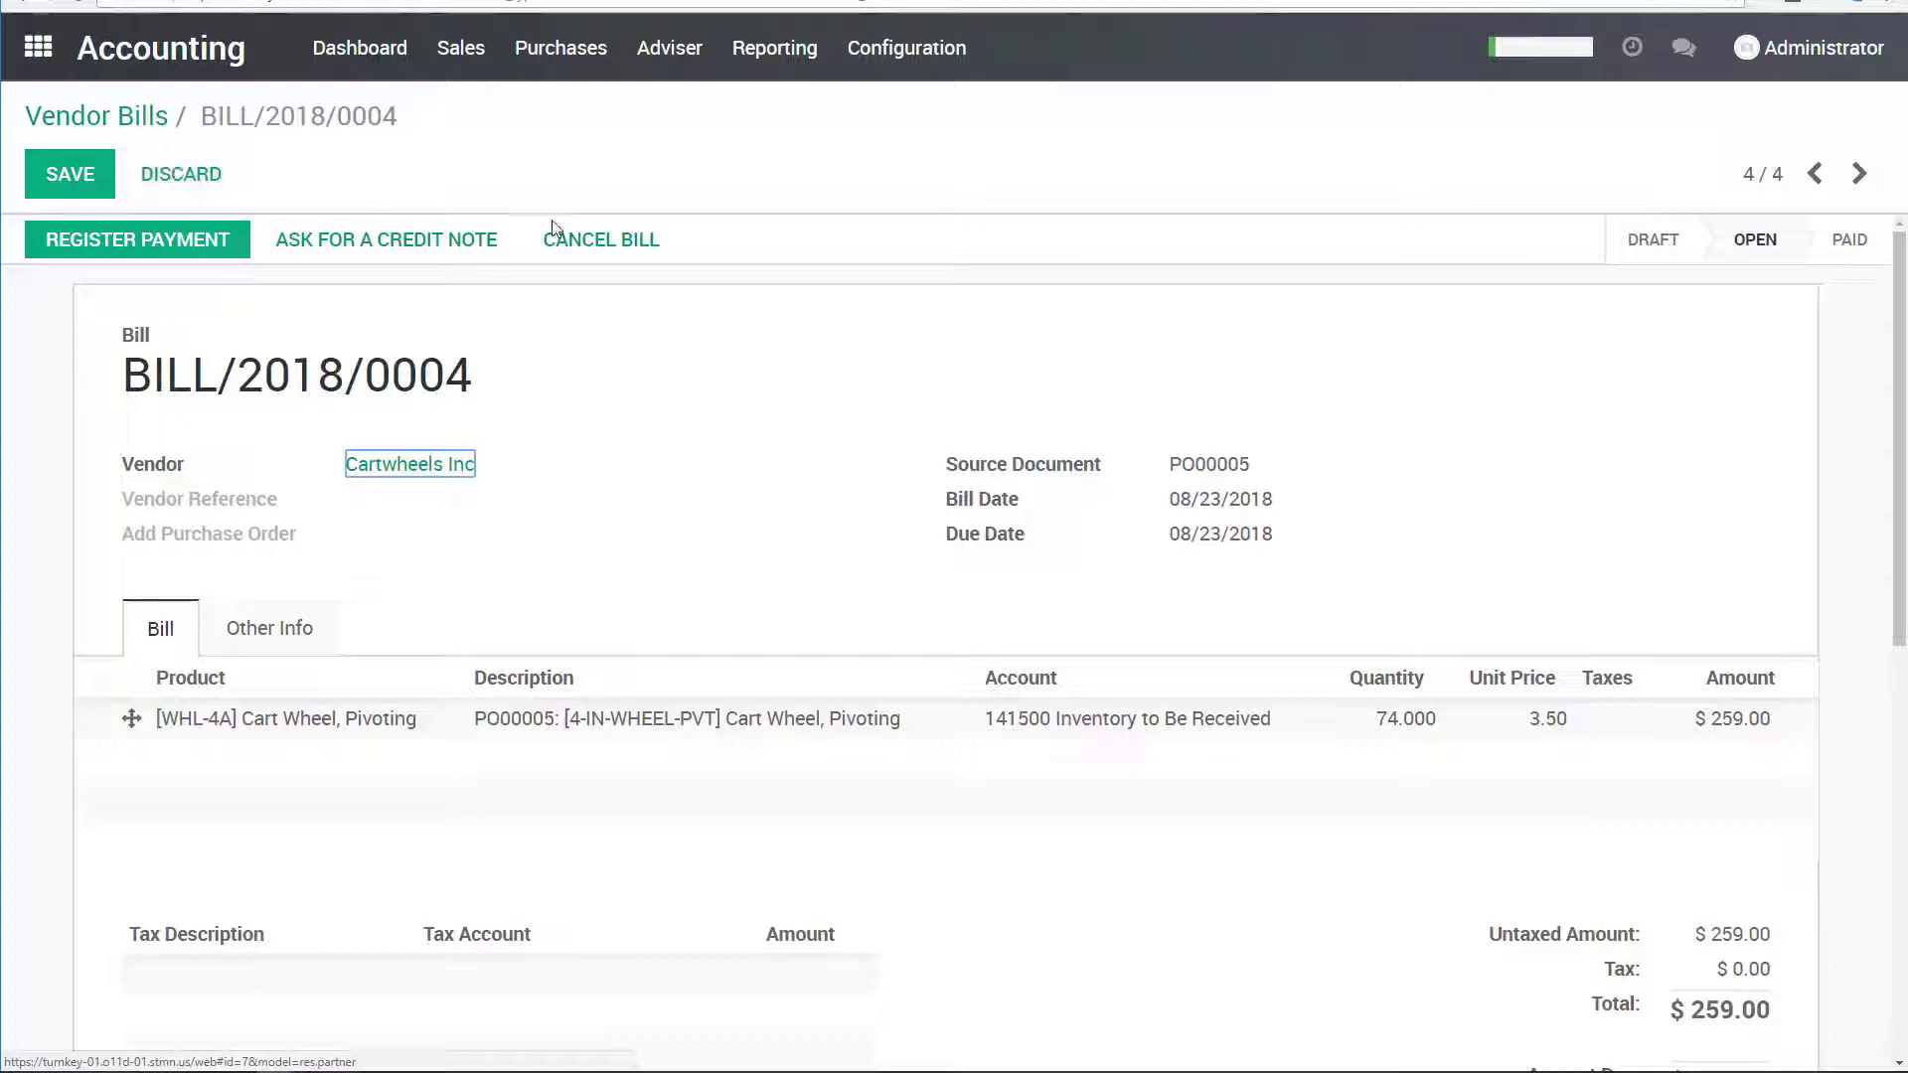
left_click(159, 177)
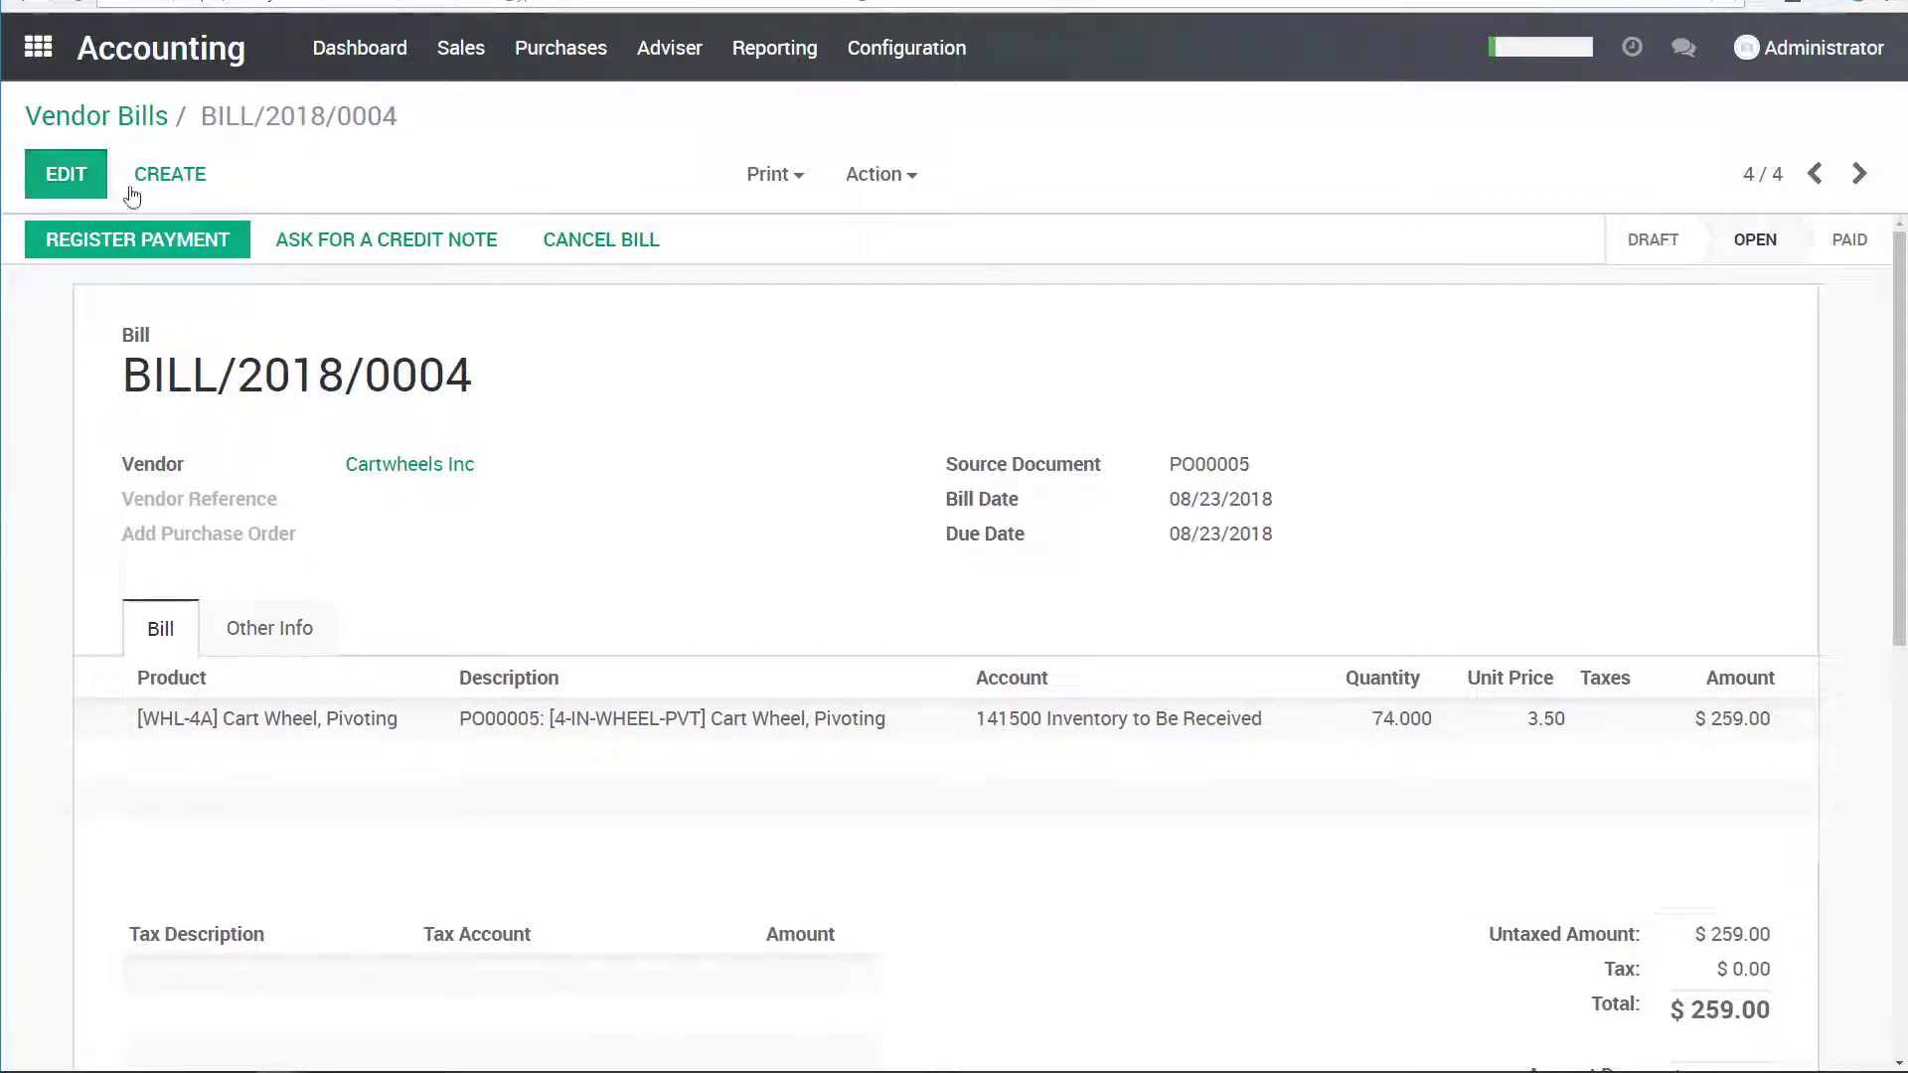
- Create a new vendor bill for Plastibin Co filled from PO00008
left_click(179, 186)
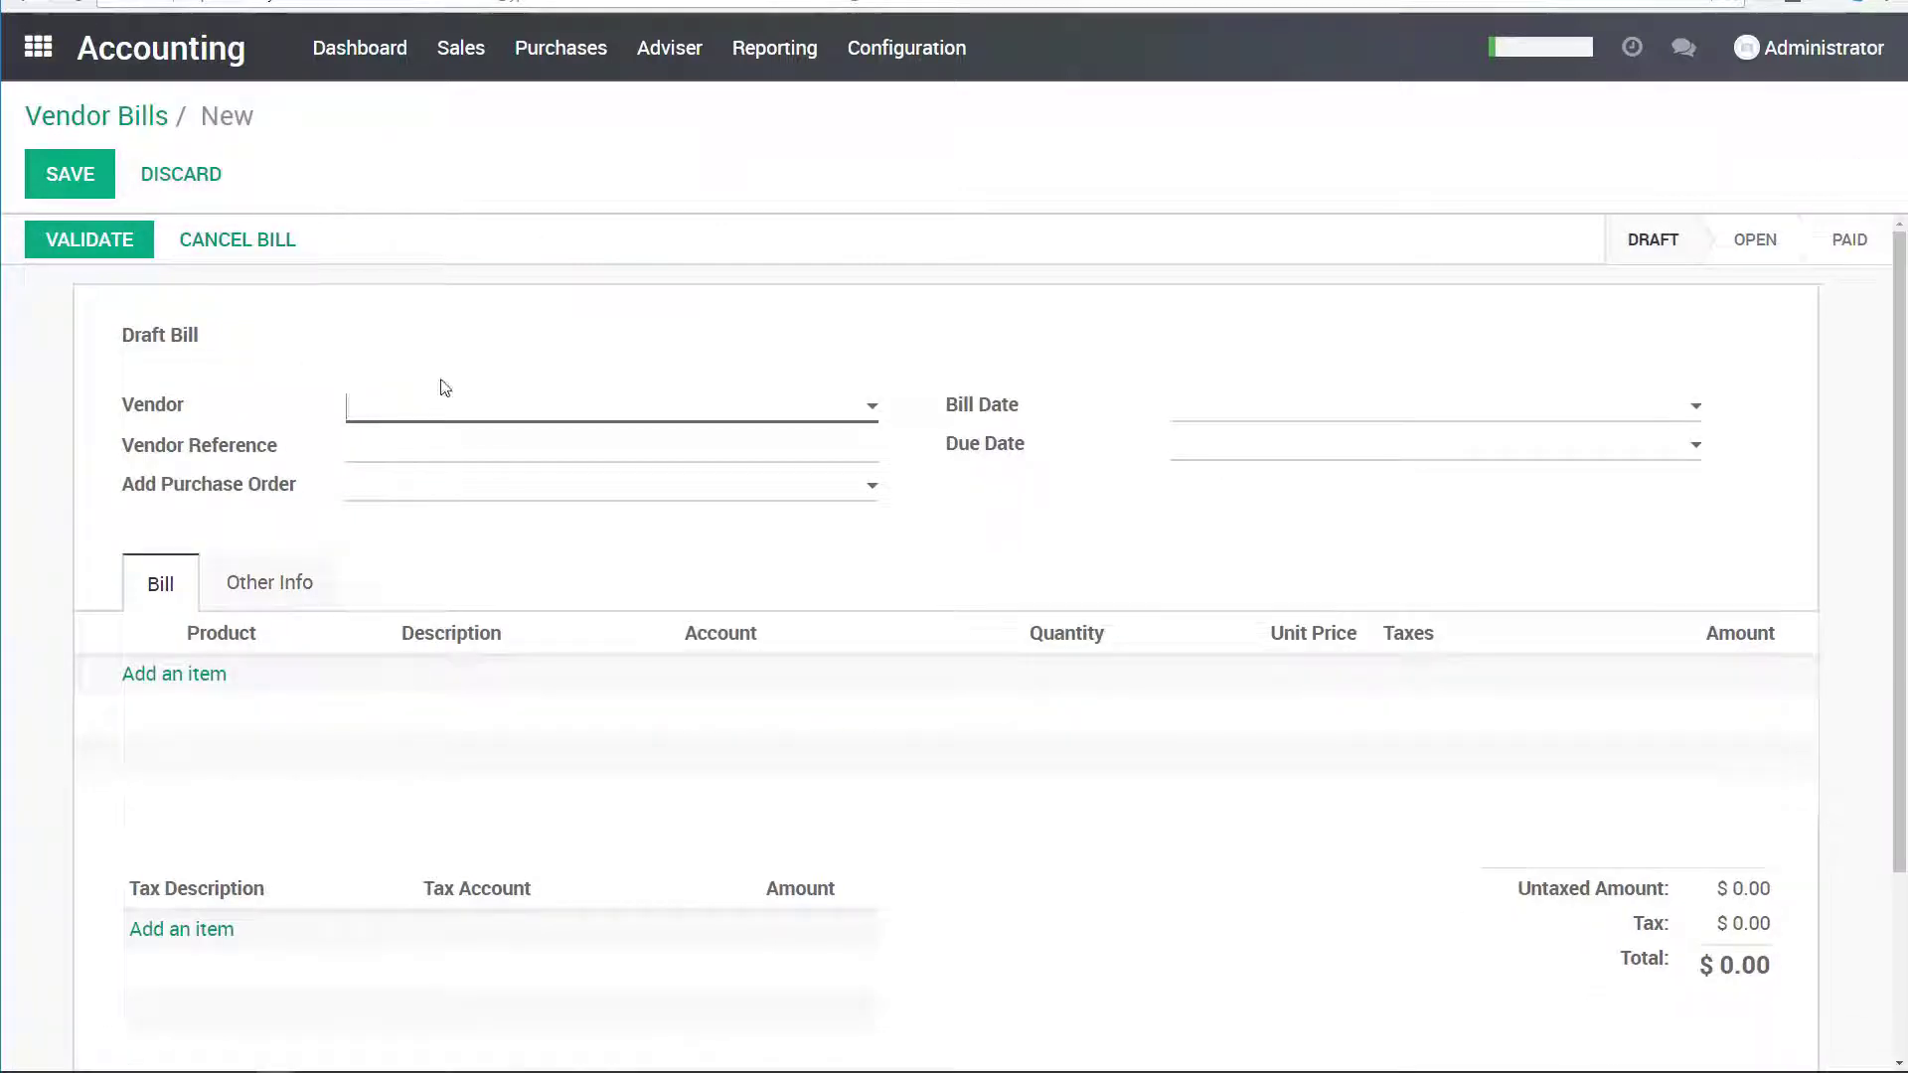
left_click(447, 407)
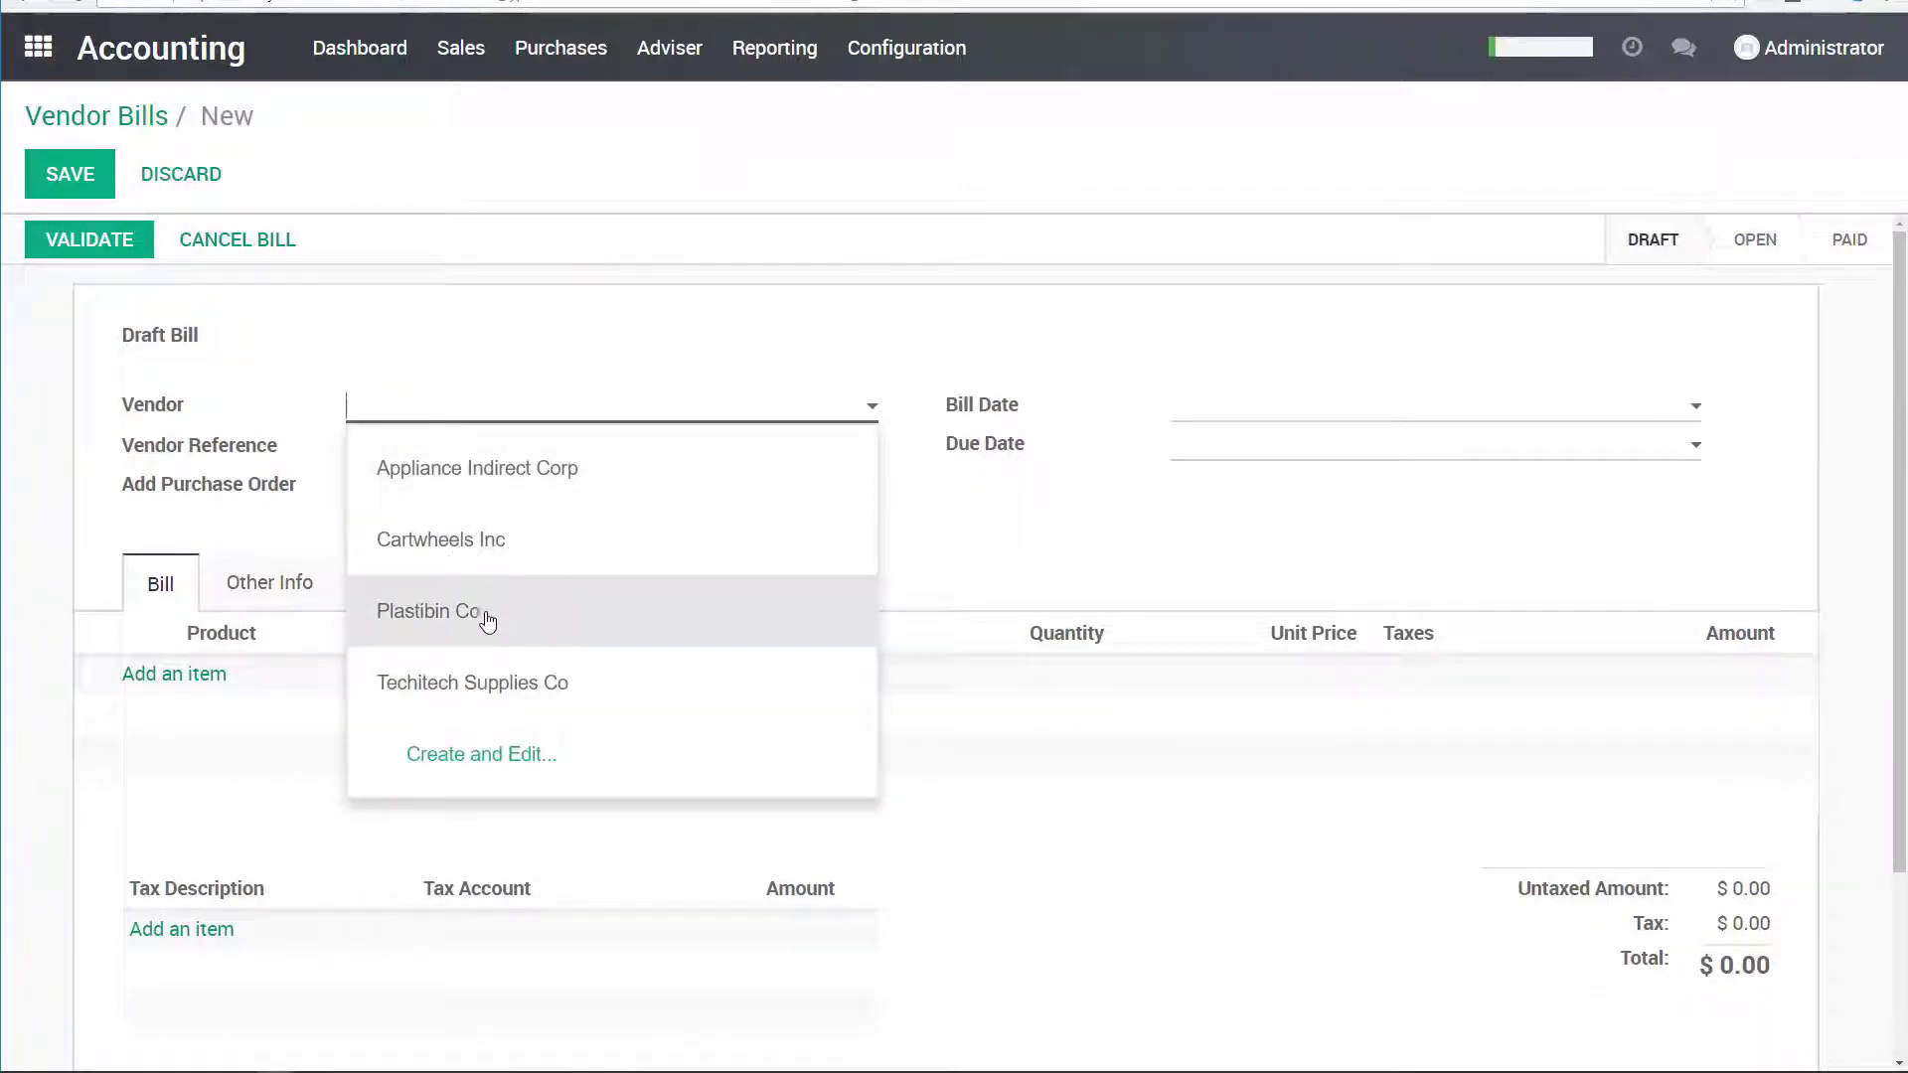
left_click(486, 620)
left_click(481, 483)
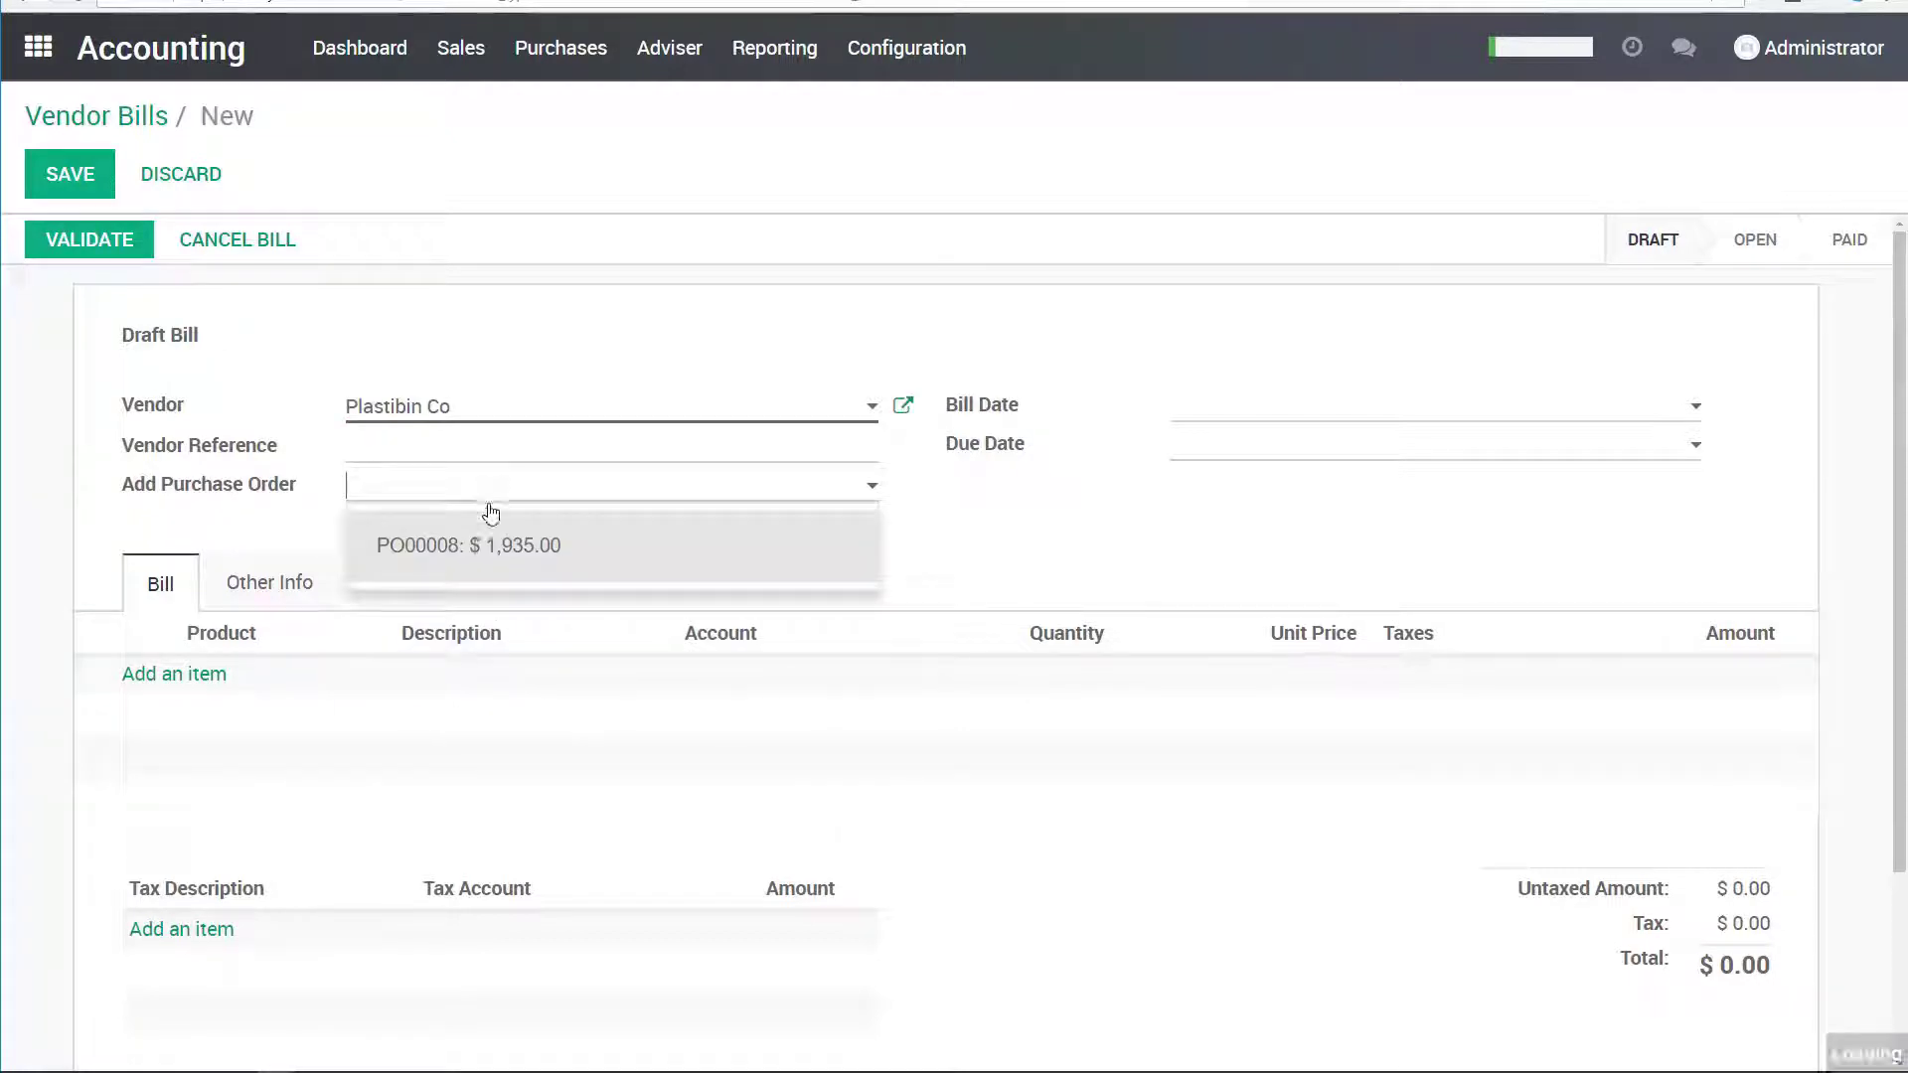
left_click(513, 563)
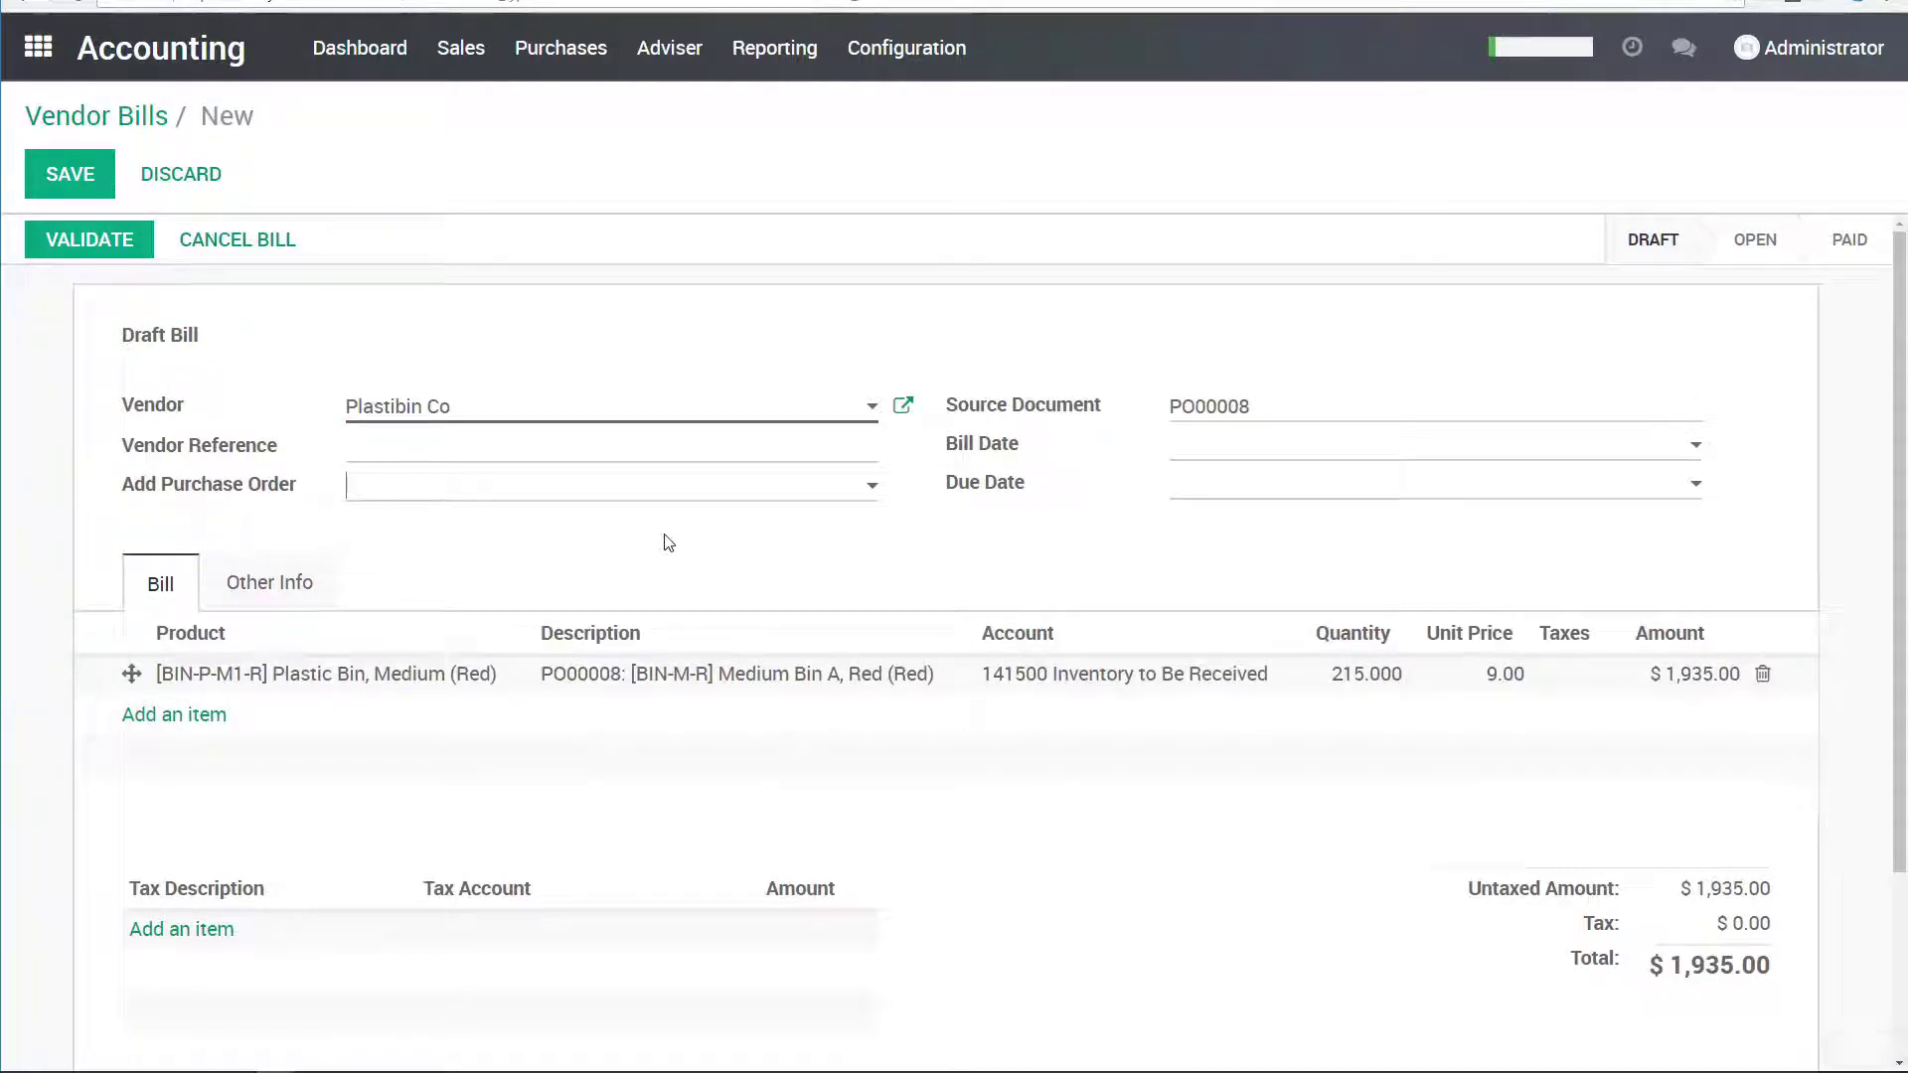
- Date the bill 08/22/2018, due 08/29/2018, then validate and save it
left_click(1211, 452)
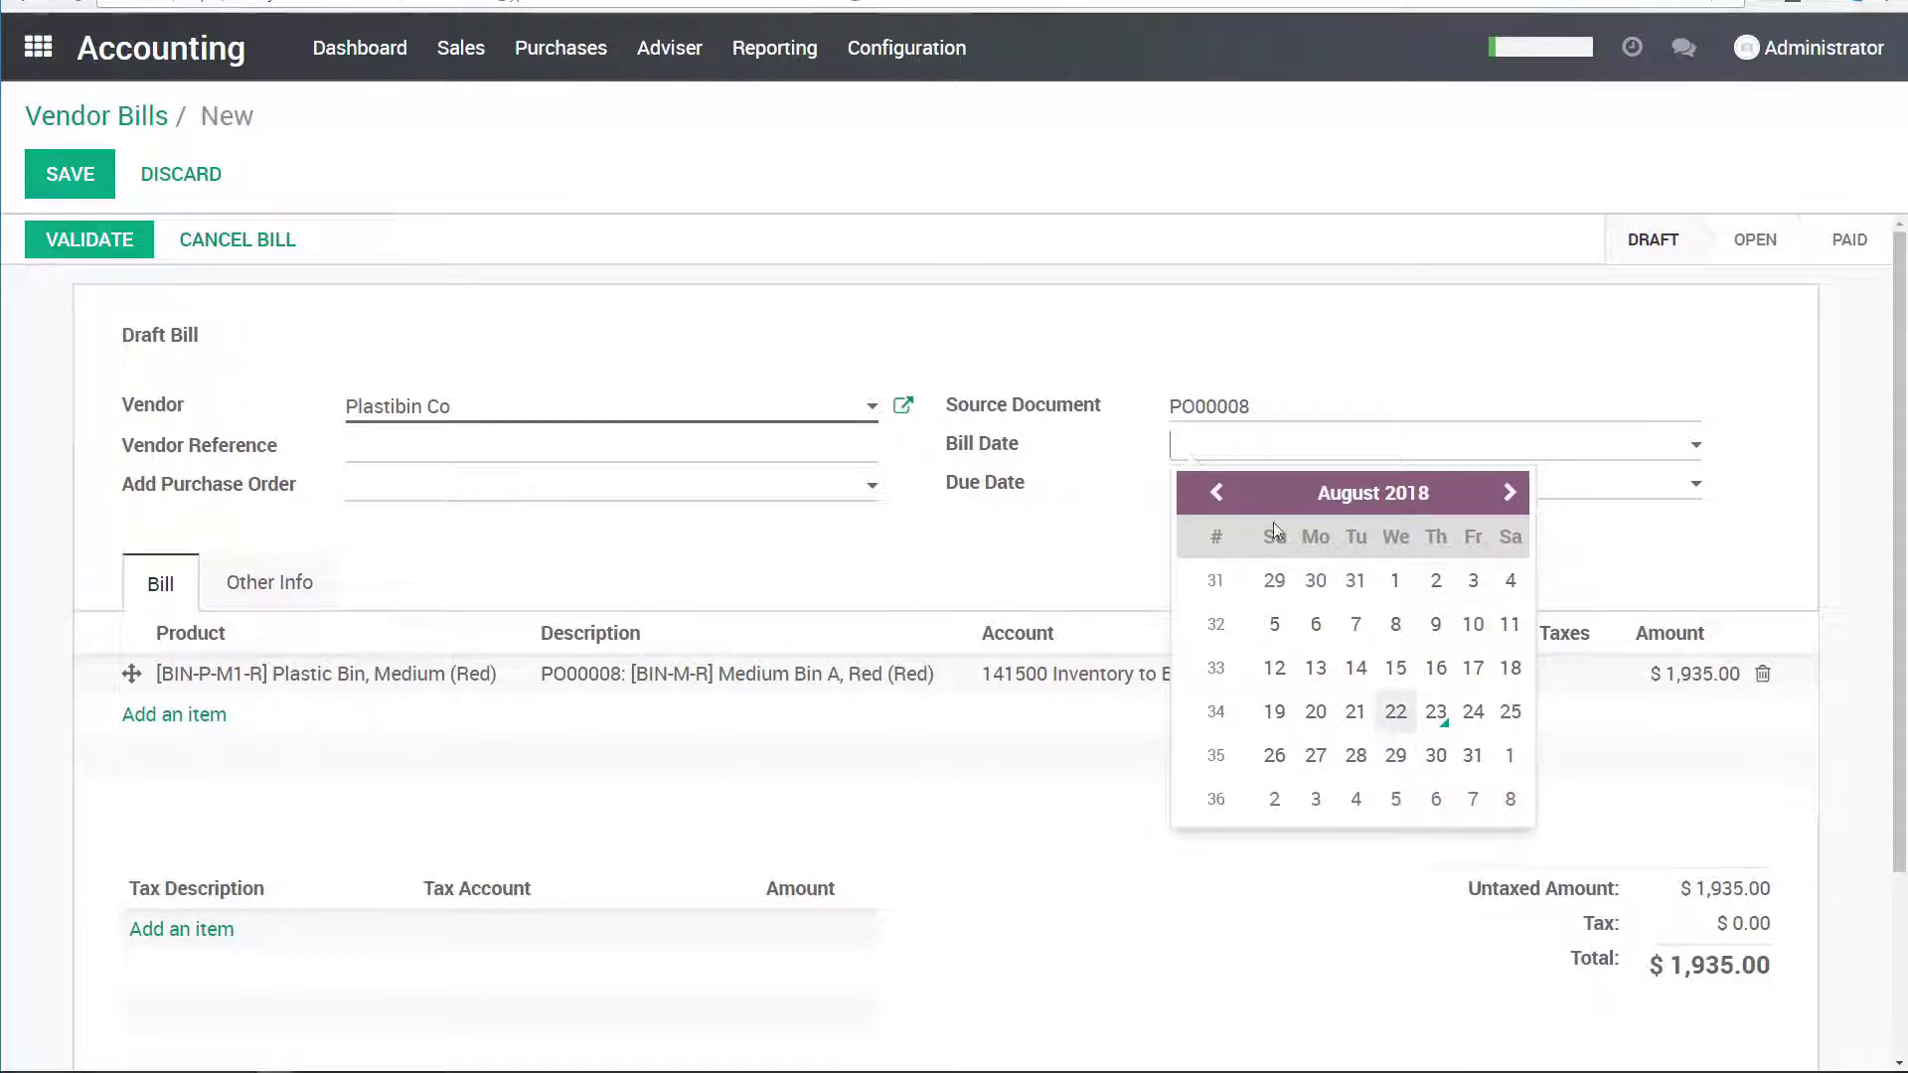
left_click(1387, 725)
left_click(1255, 489)
left_click(1396, 796)
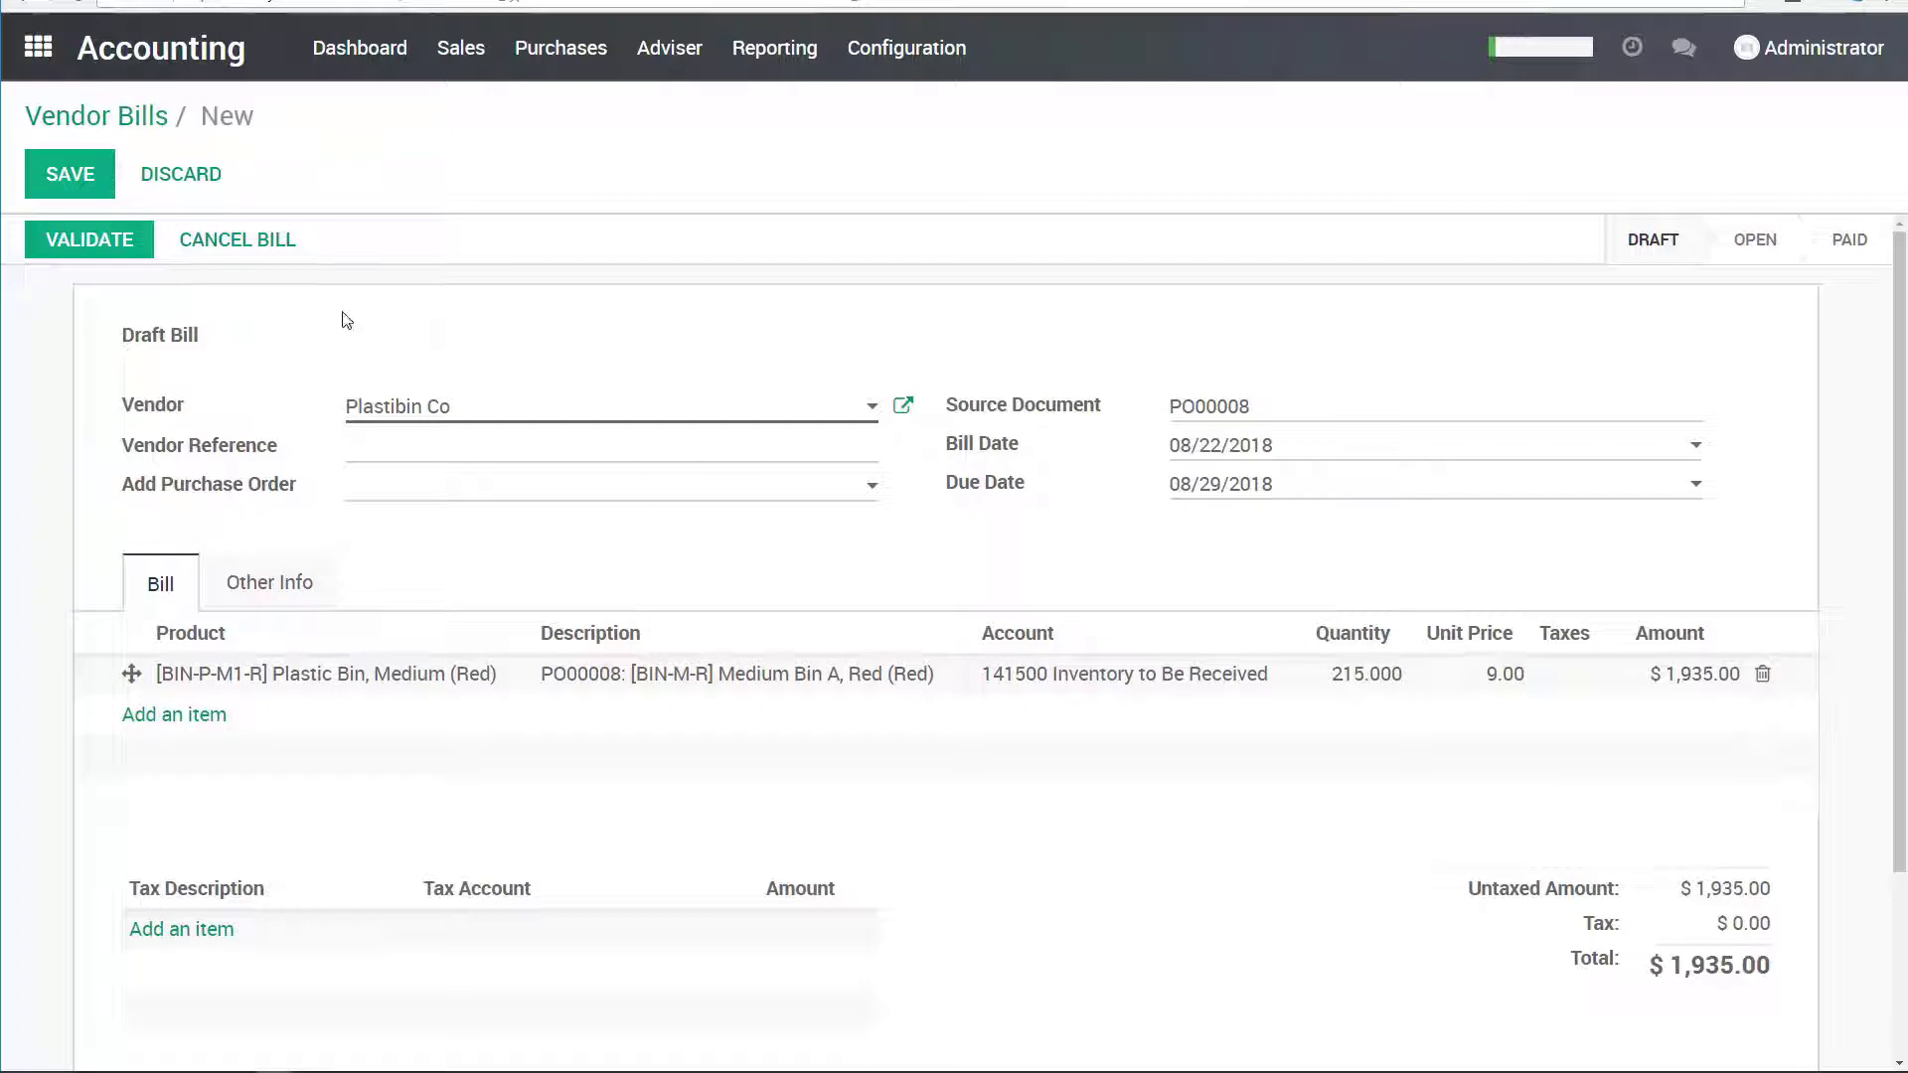
left_click(132, 255)
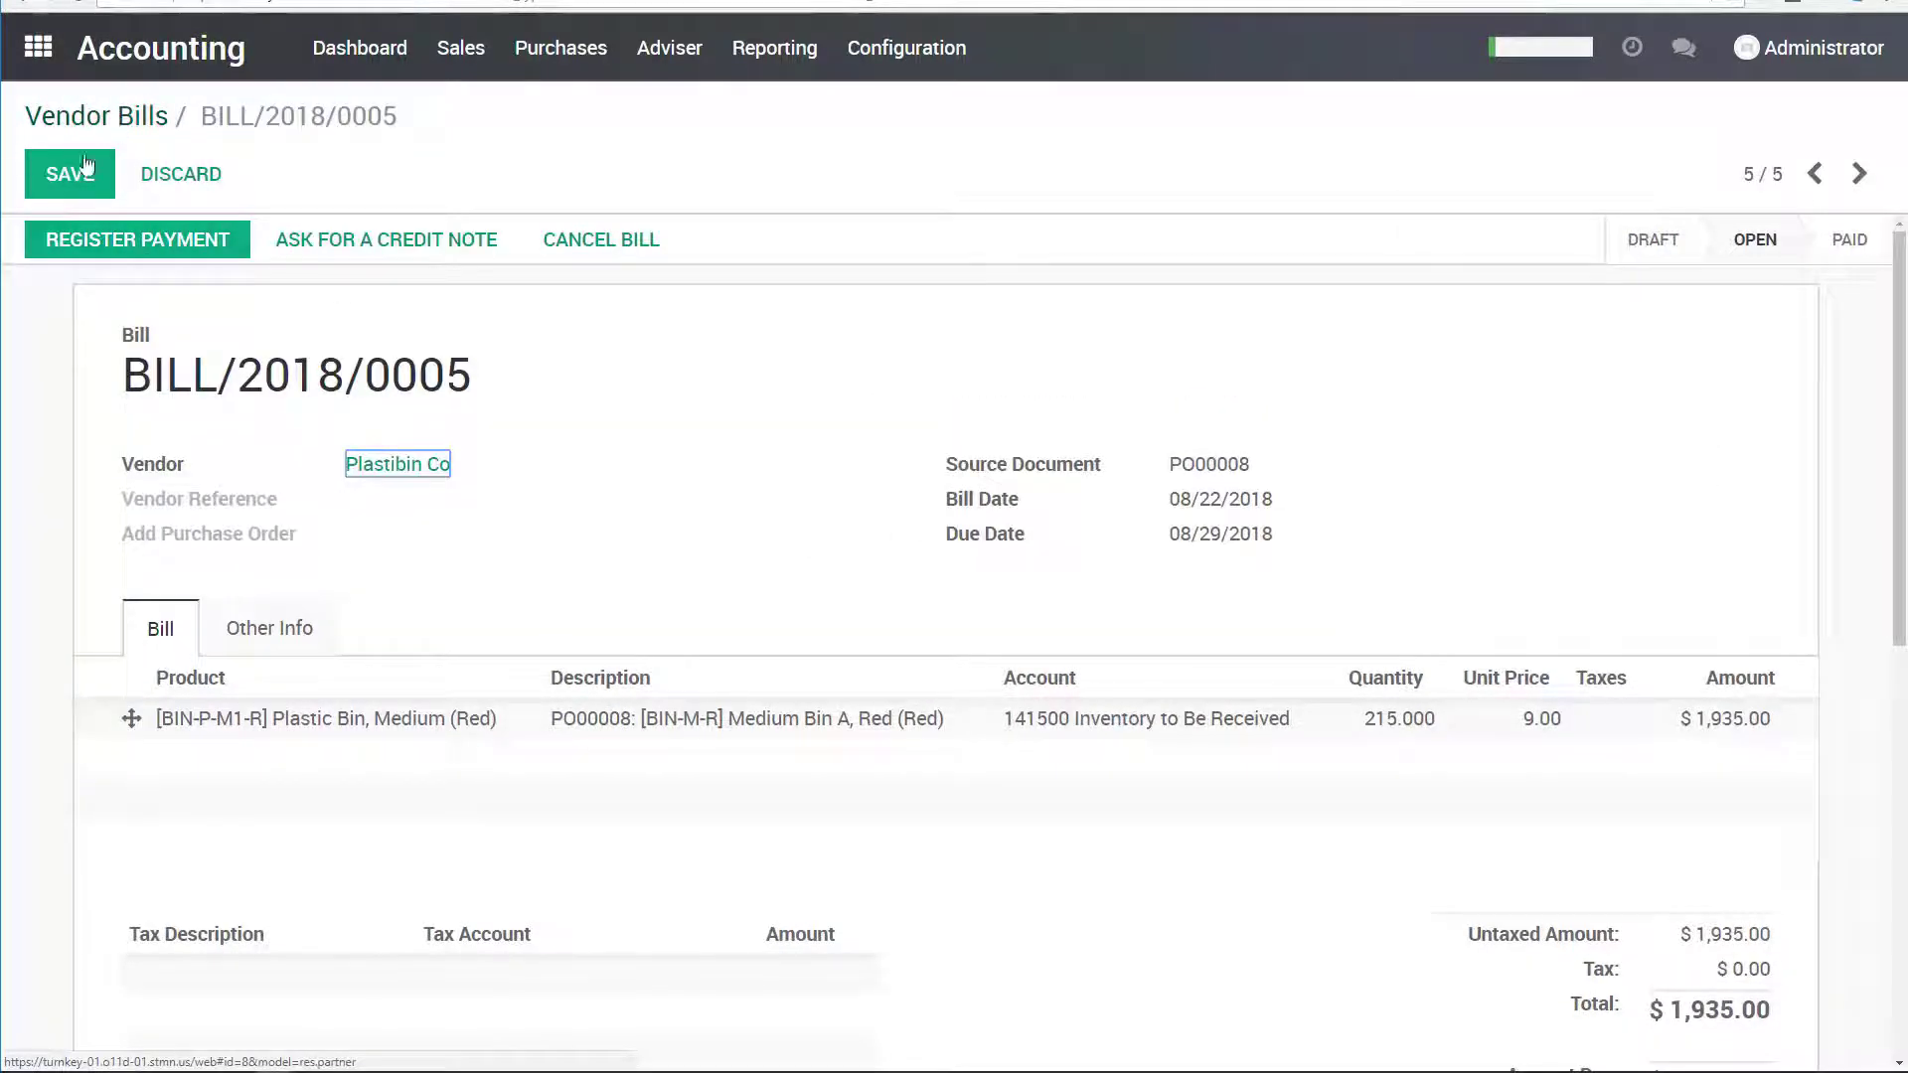
left_click(87, 167)
left_click(165, 179)
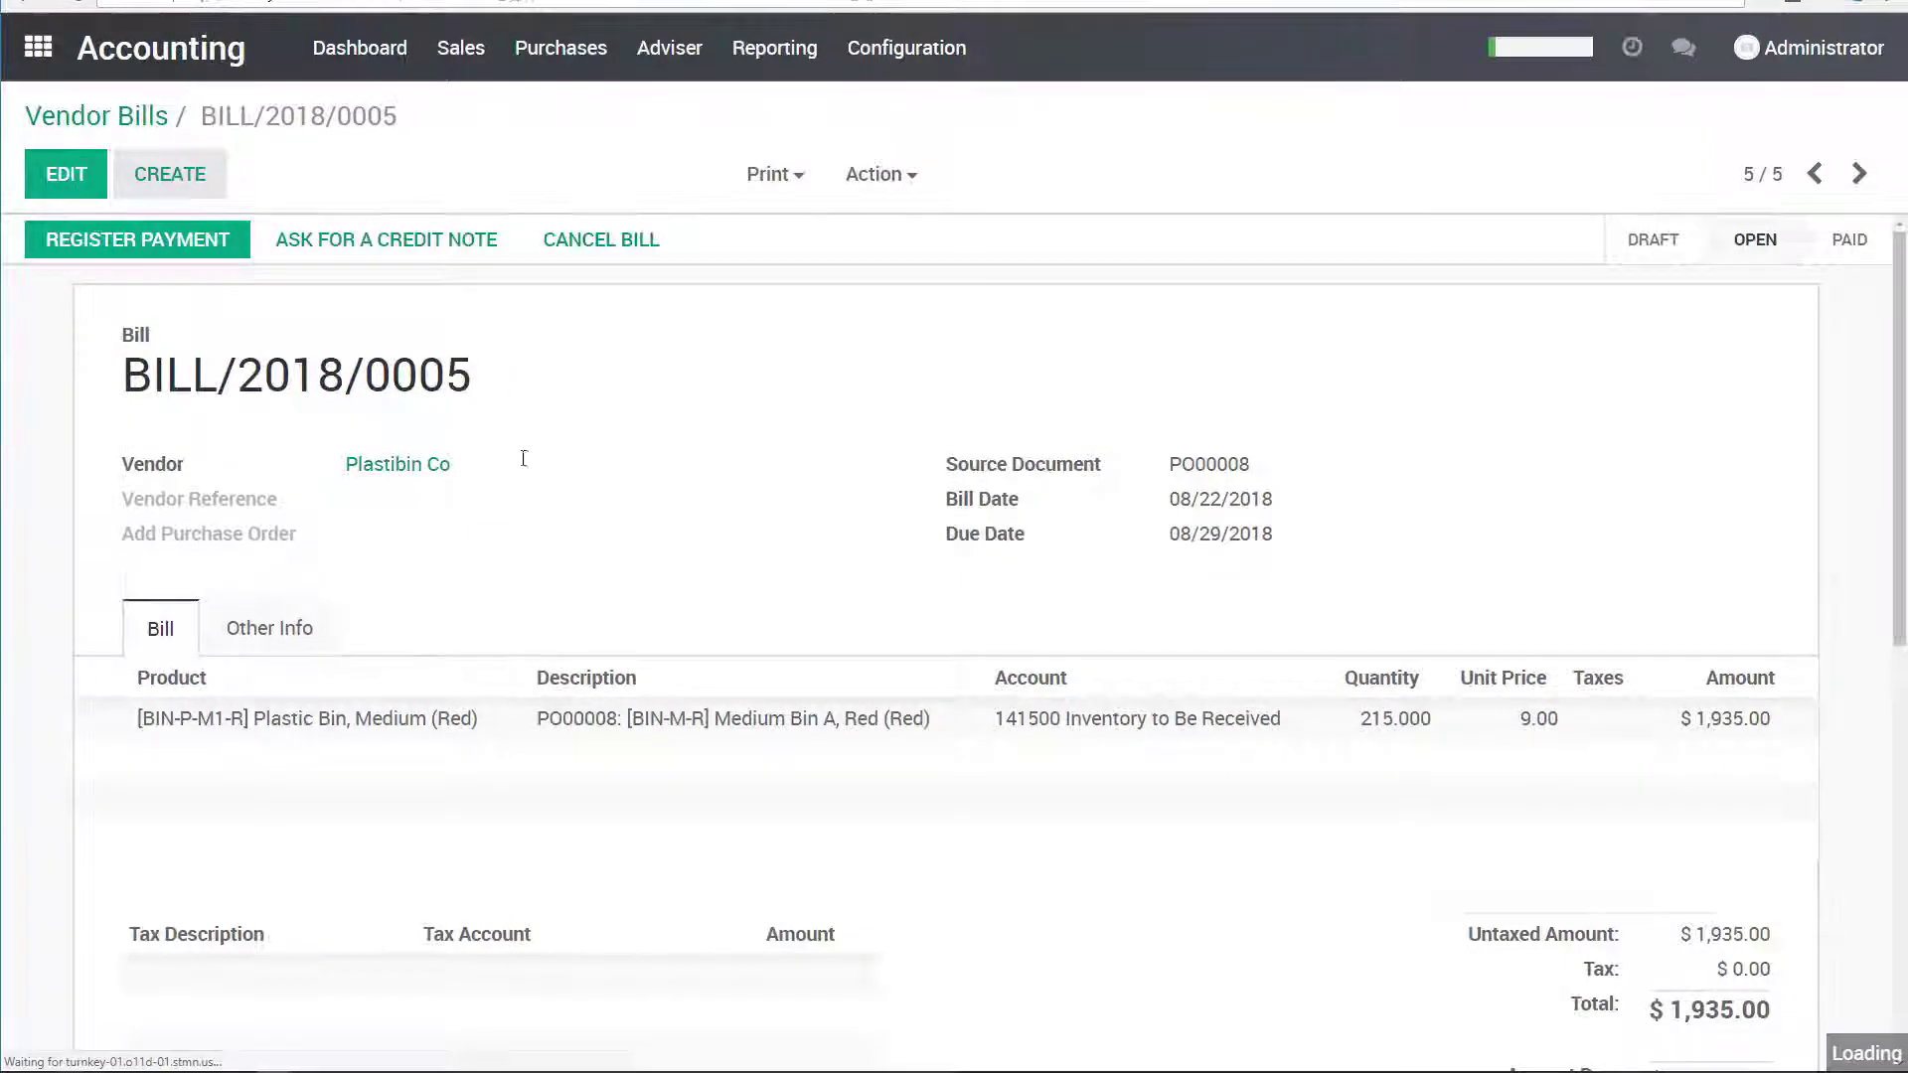
- Fill the new bill for Techitech Supplies Co from PO00006
left_click(566, 409)
left_click(522, 701)
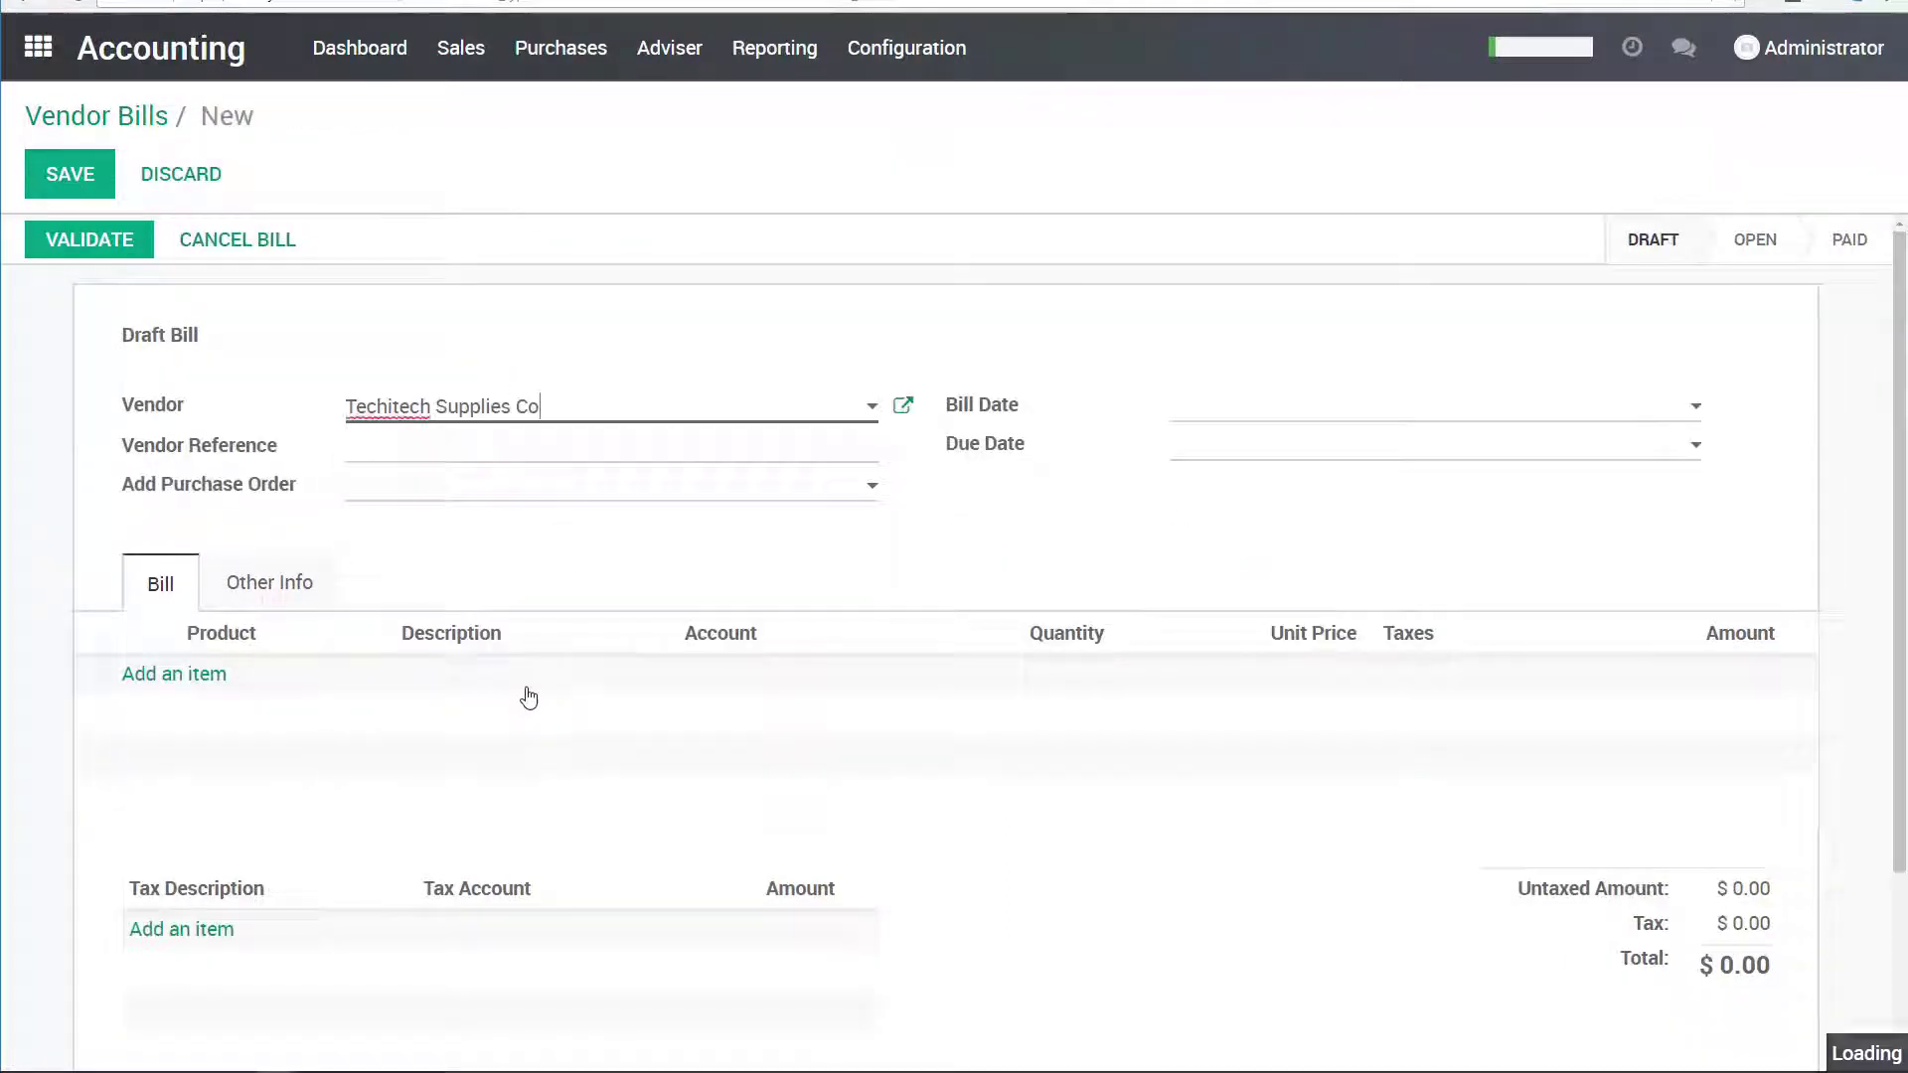
left_click(511, 497)
left_click(529, 545)
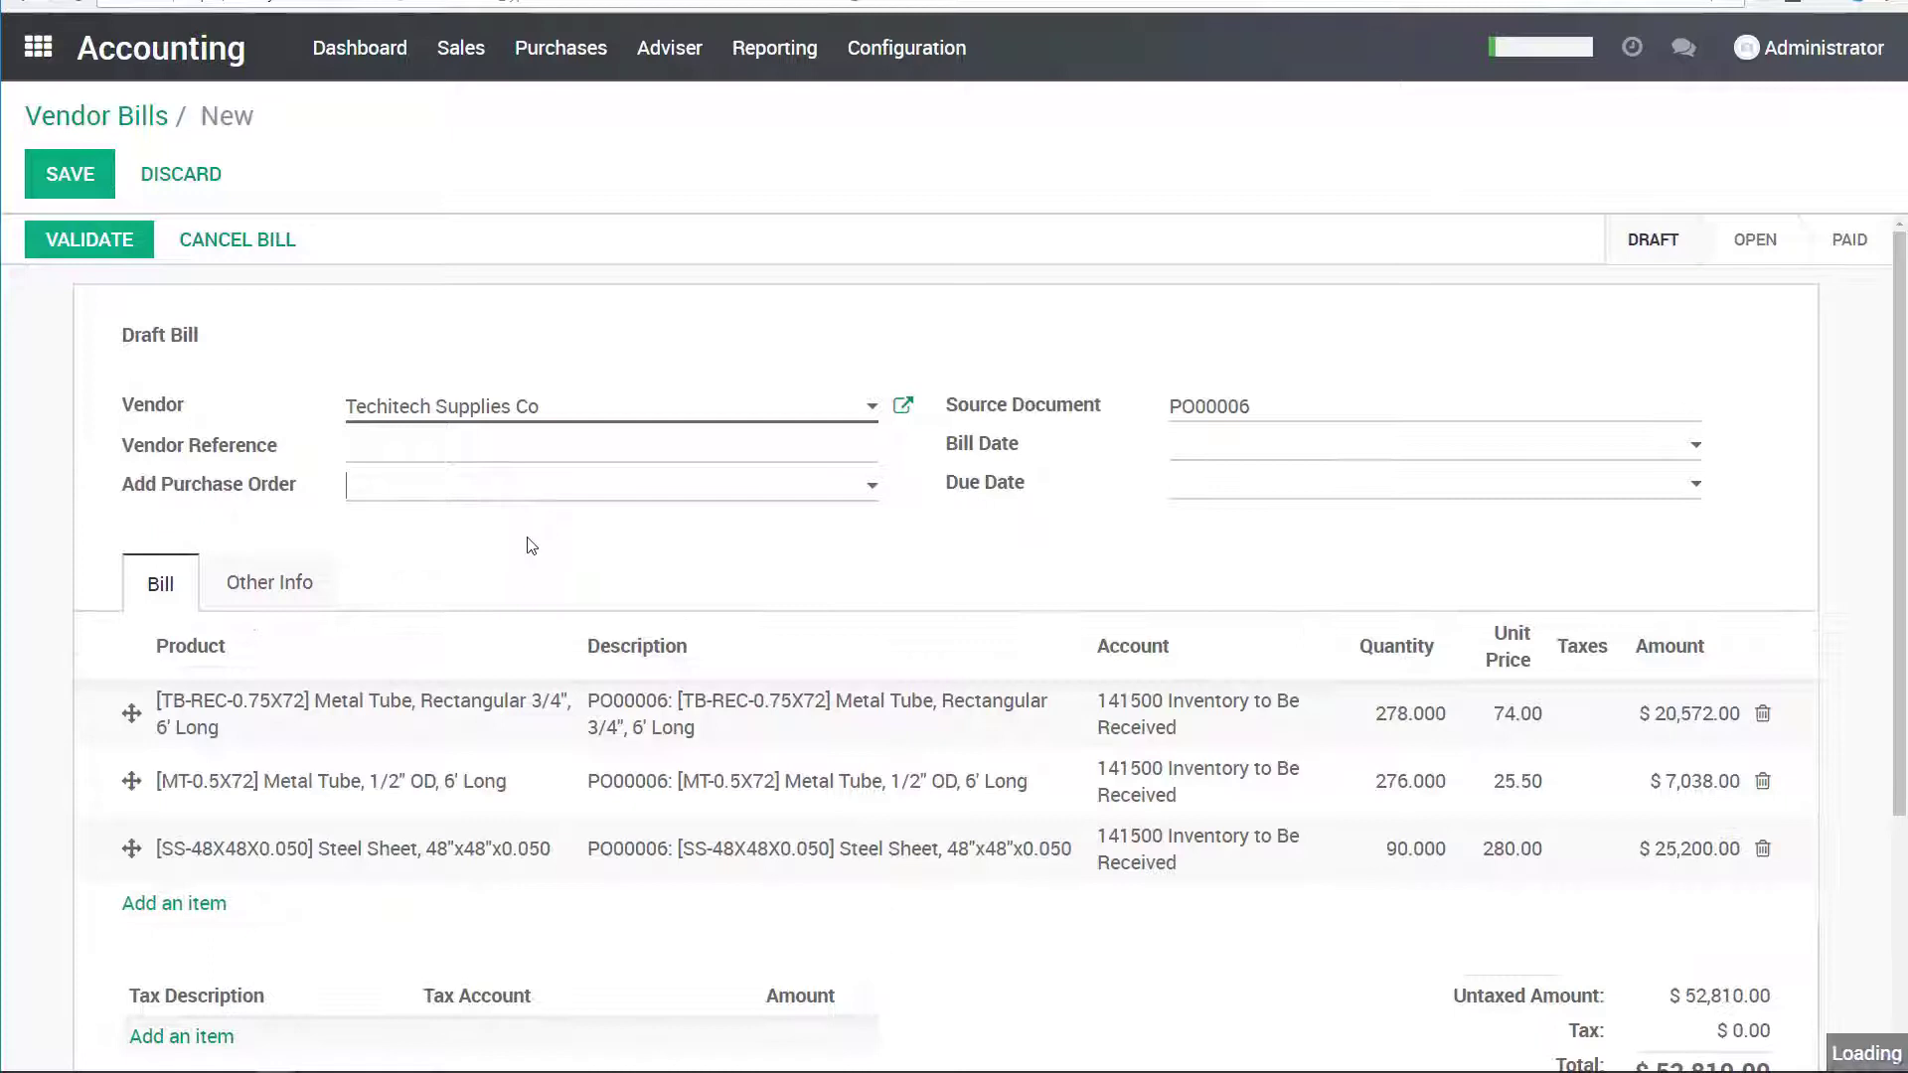
- Date the bill 08/23/2018, due 08/31/2018, and validate it
left_click(1206, 460)
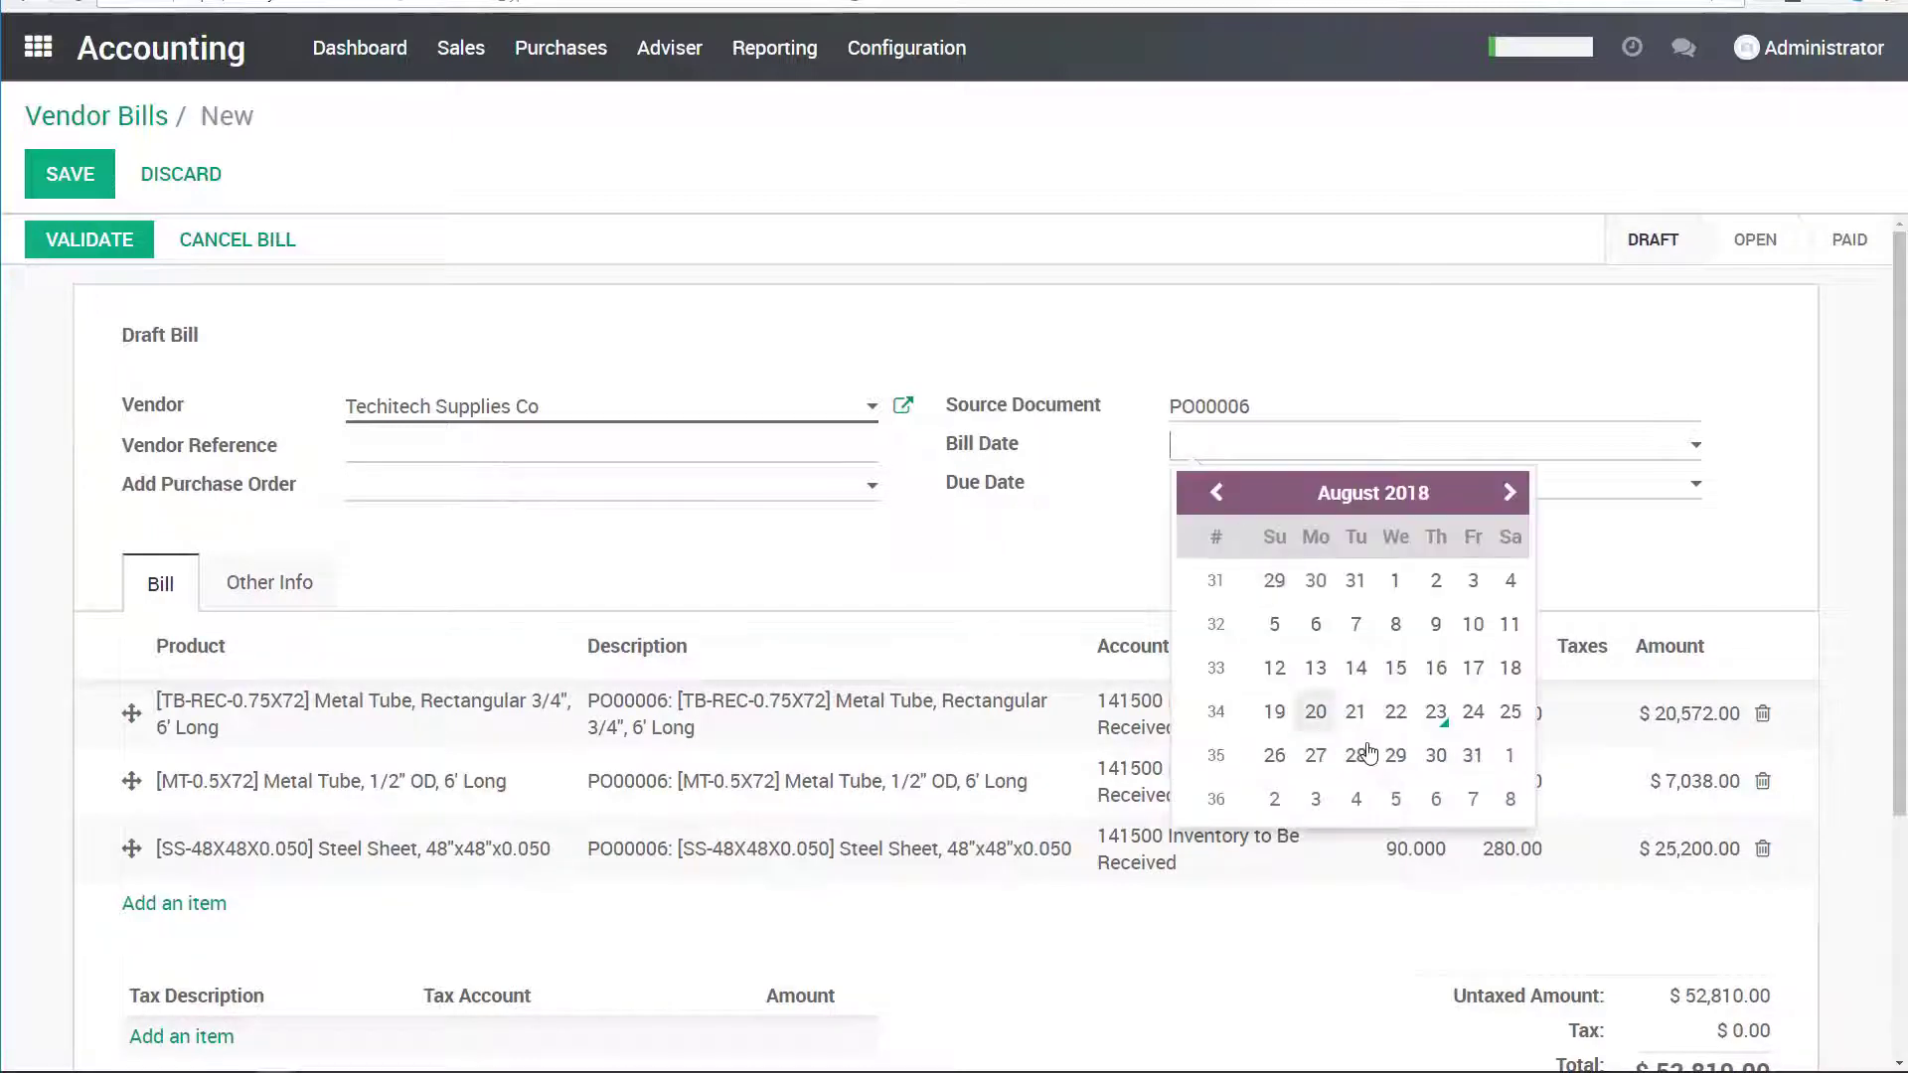
left_click(1432, 718)
left_click(1298, 492)
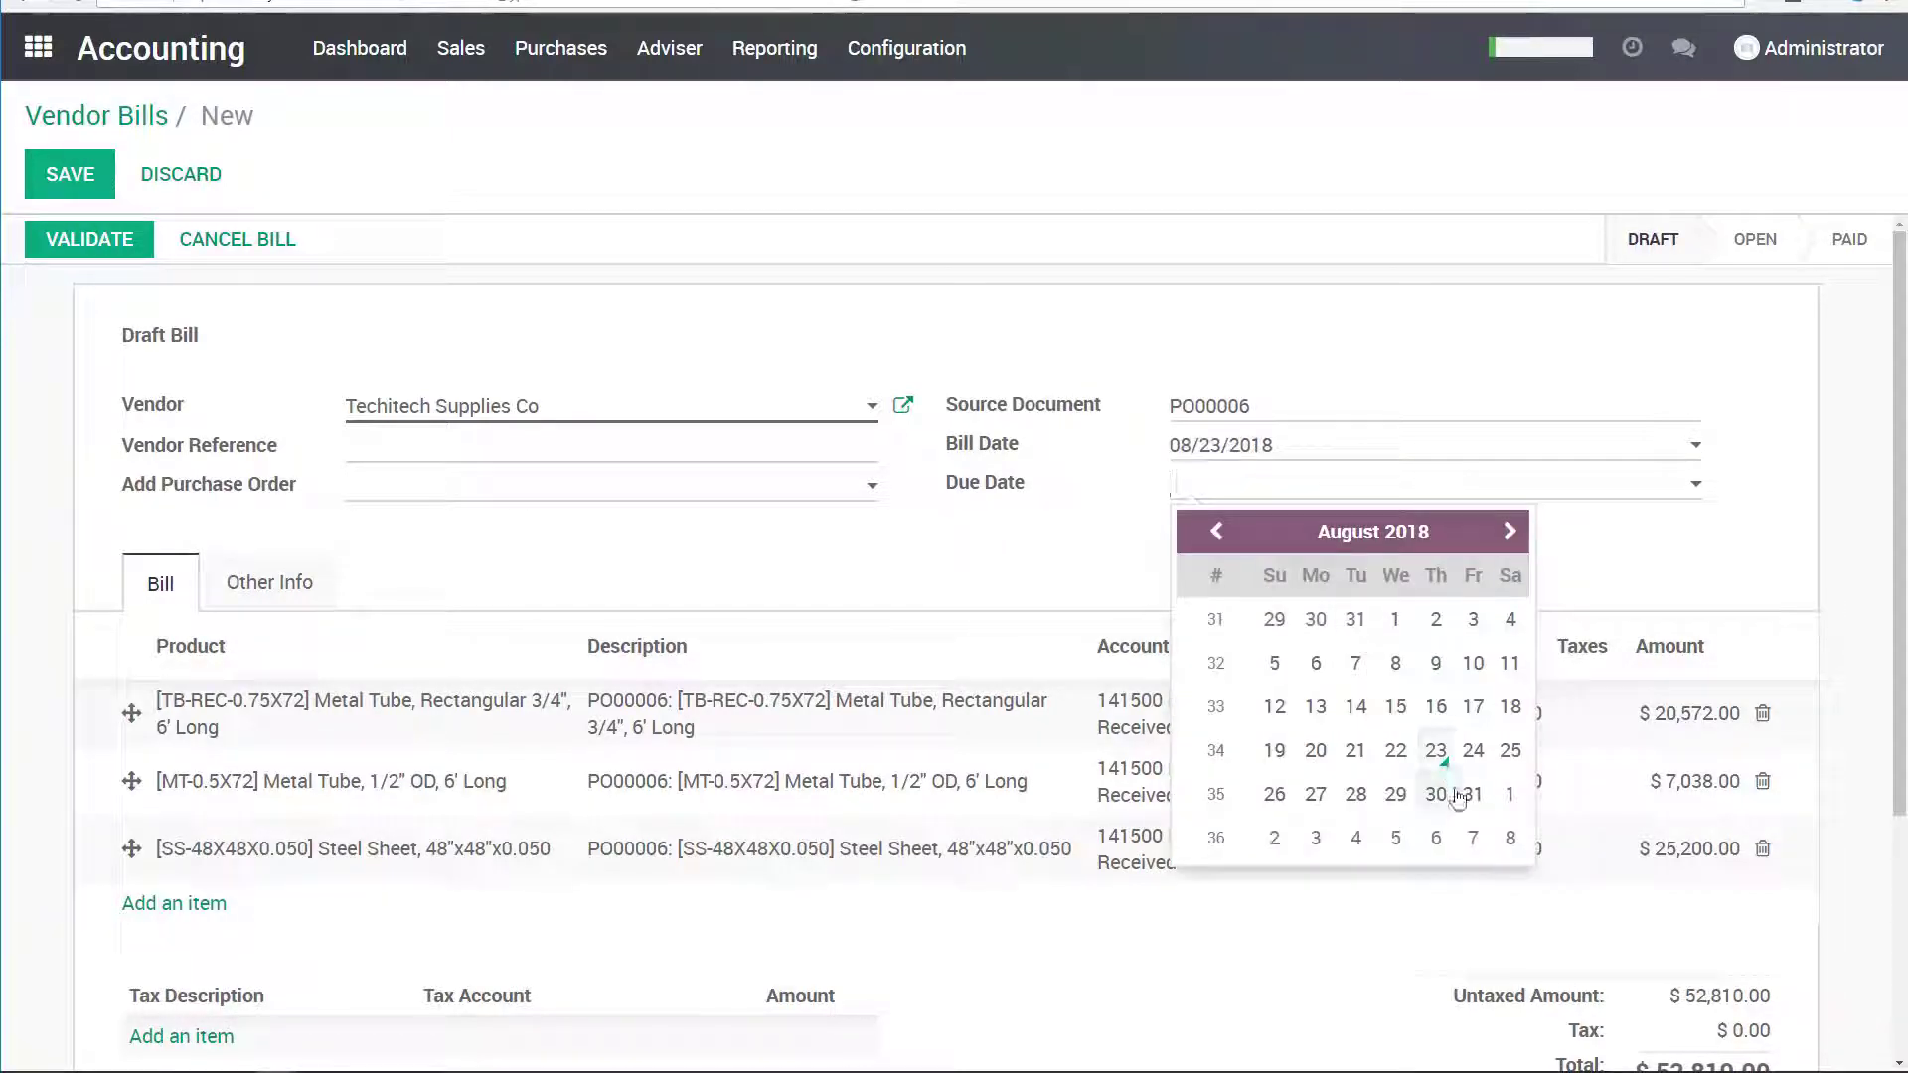
left_click(1458, 795)
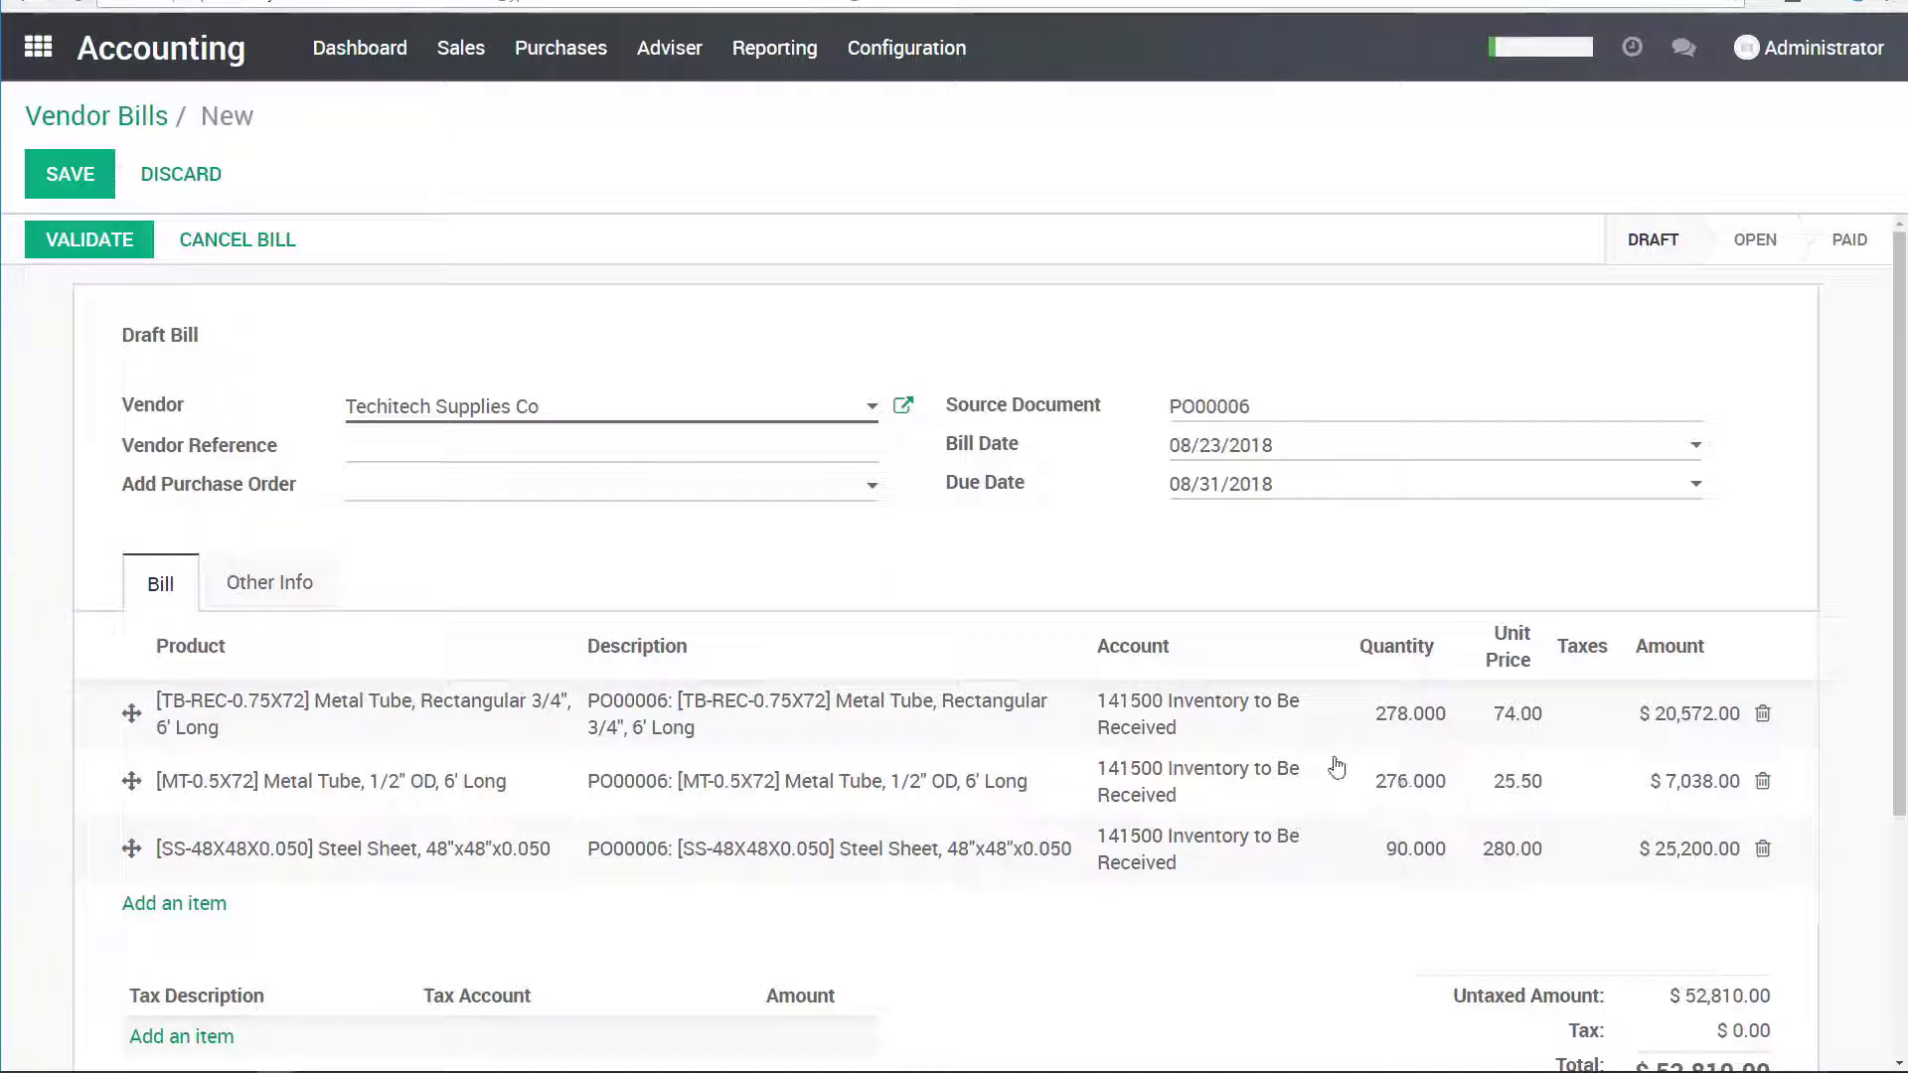
left_click(105, 246)
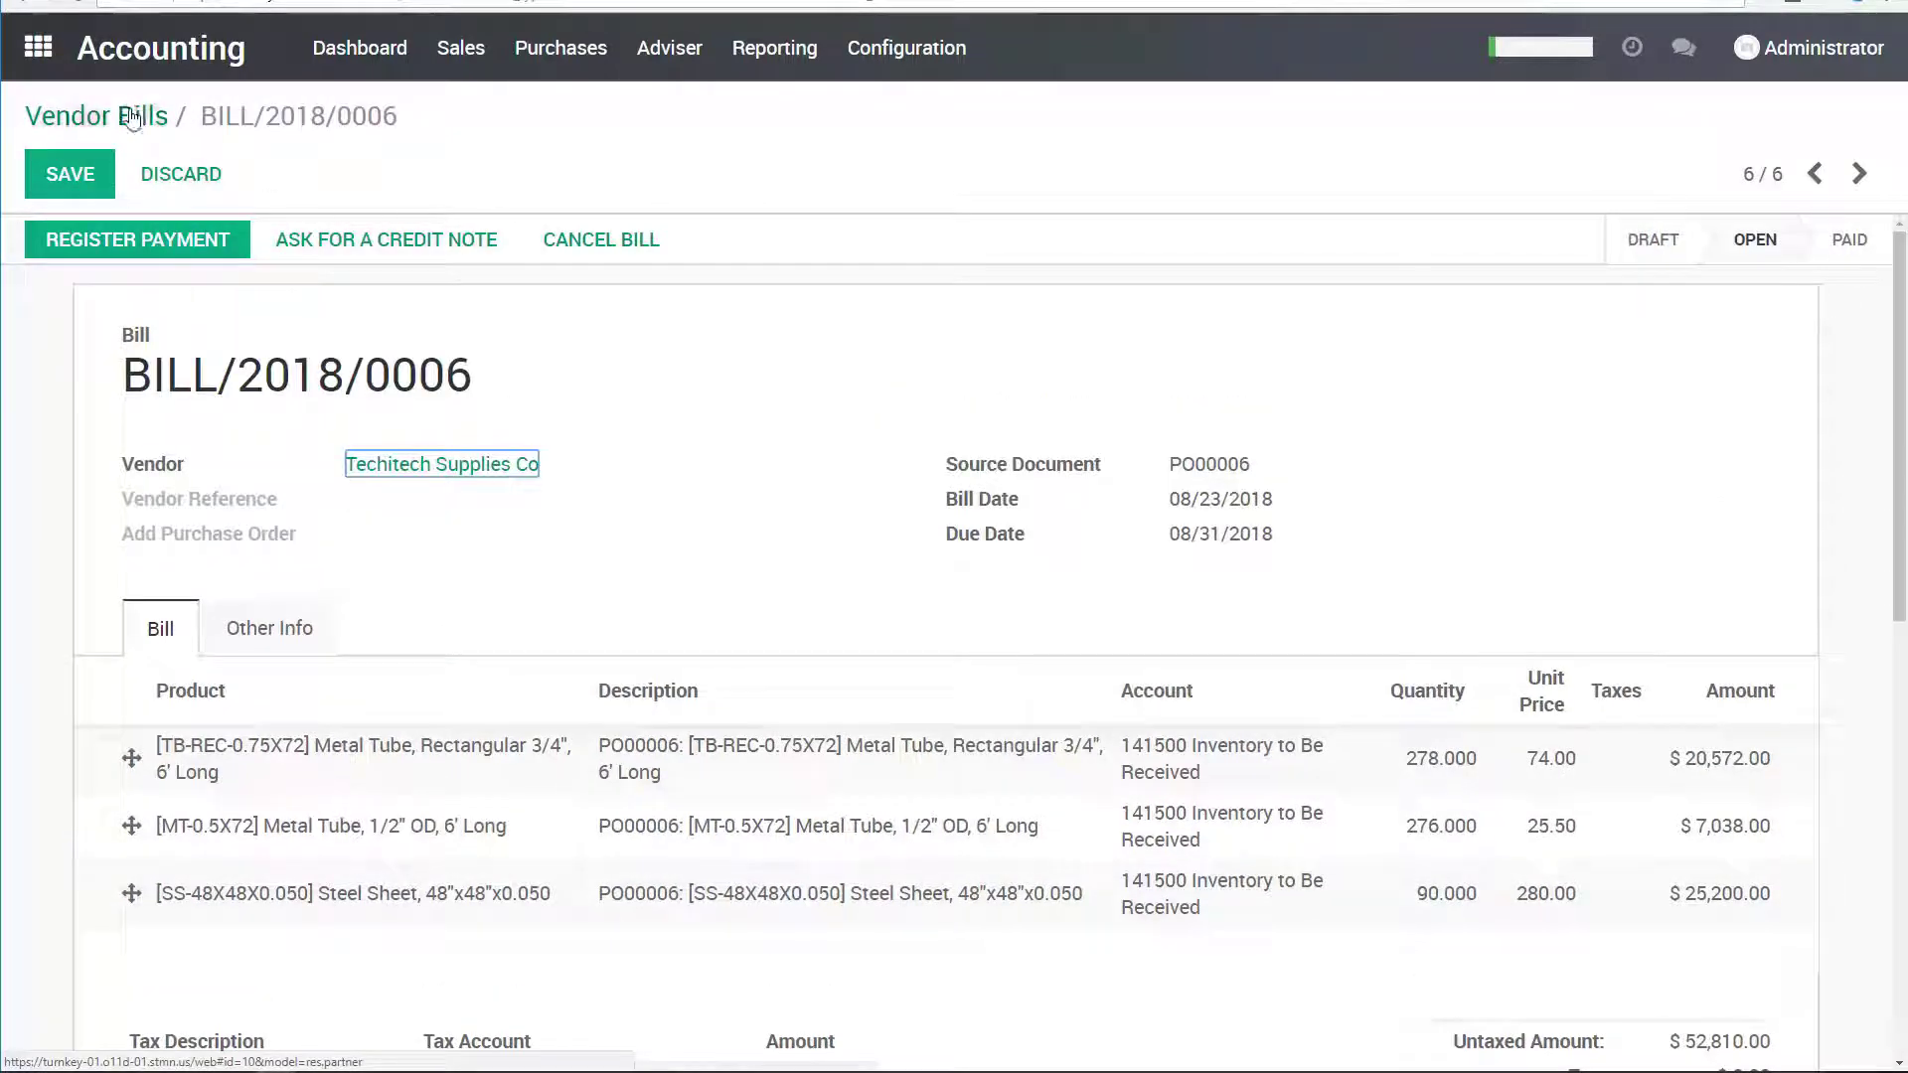
- Create and validate an $81.25 bill for Appliance Indirect Corp from PO00007
left_click(134, 117)
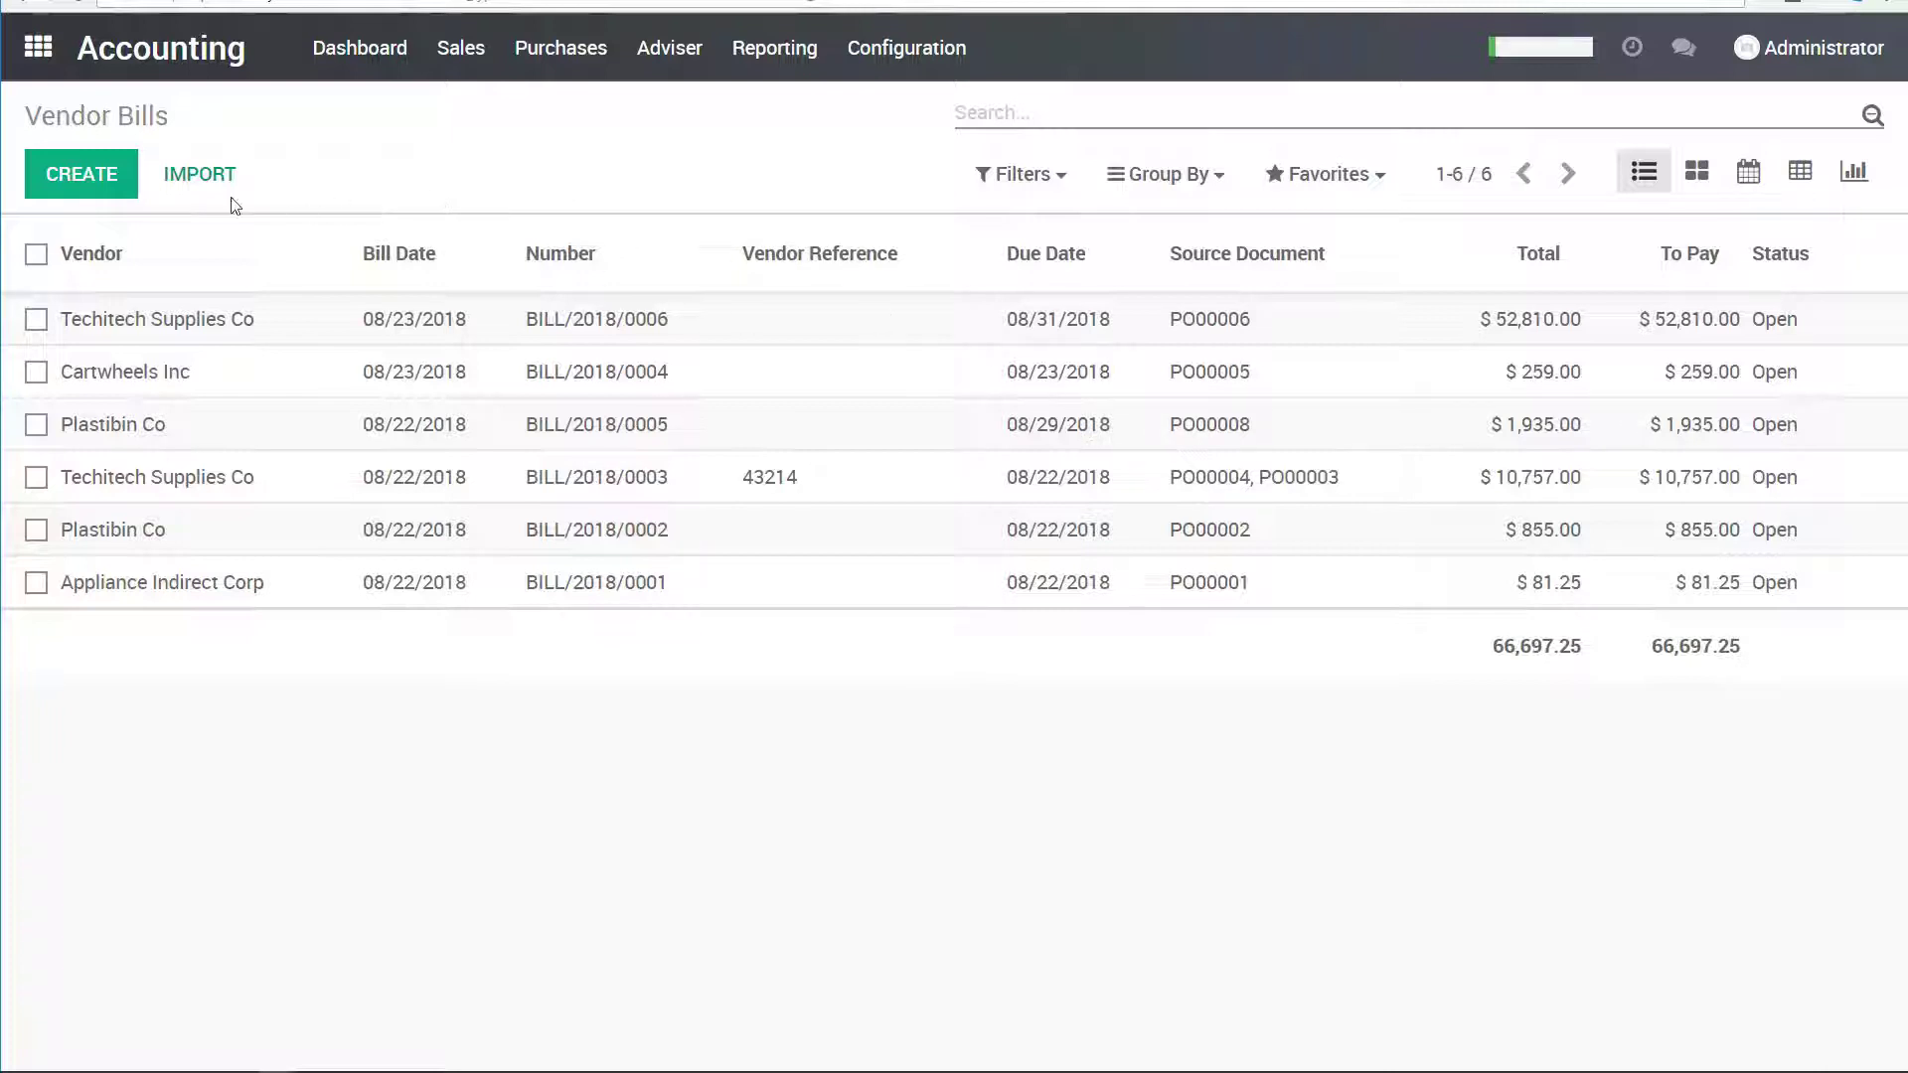
left_click(99, 176)
left_click(646, 417)
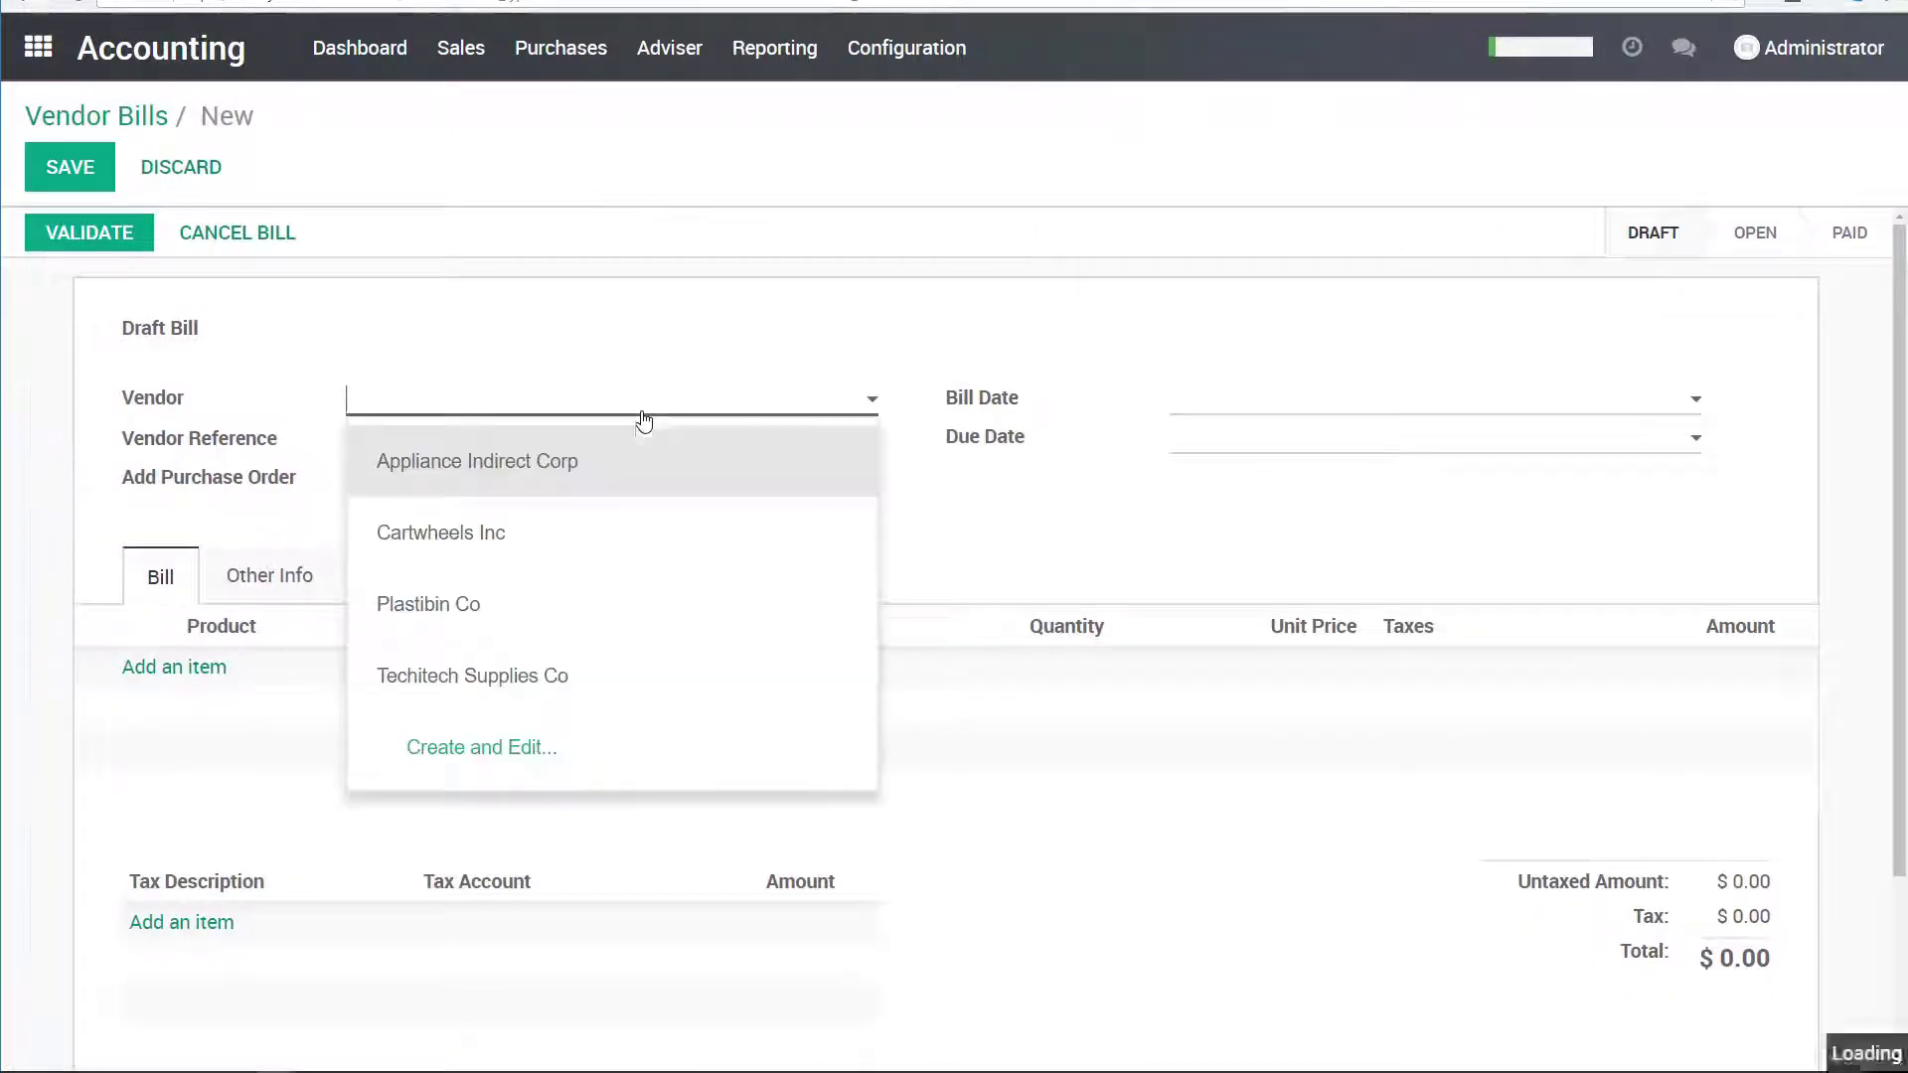
left_click(528, 486)
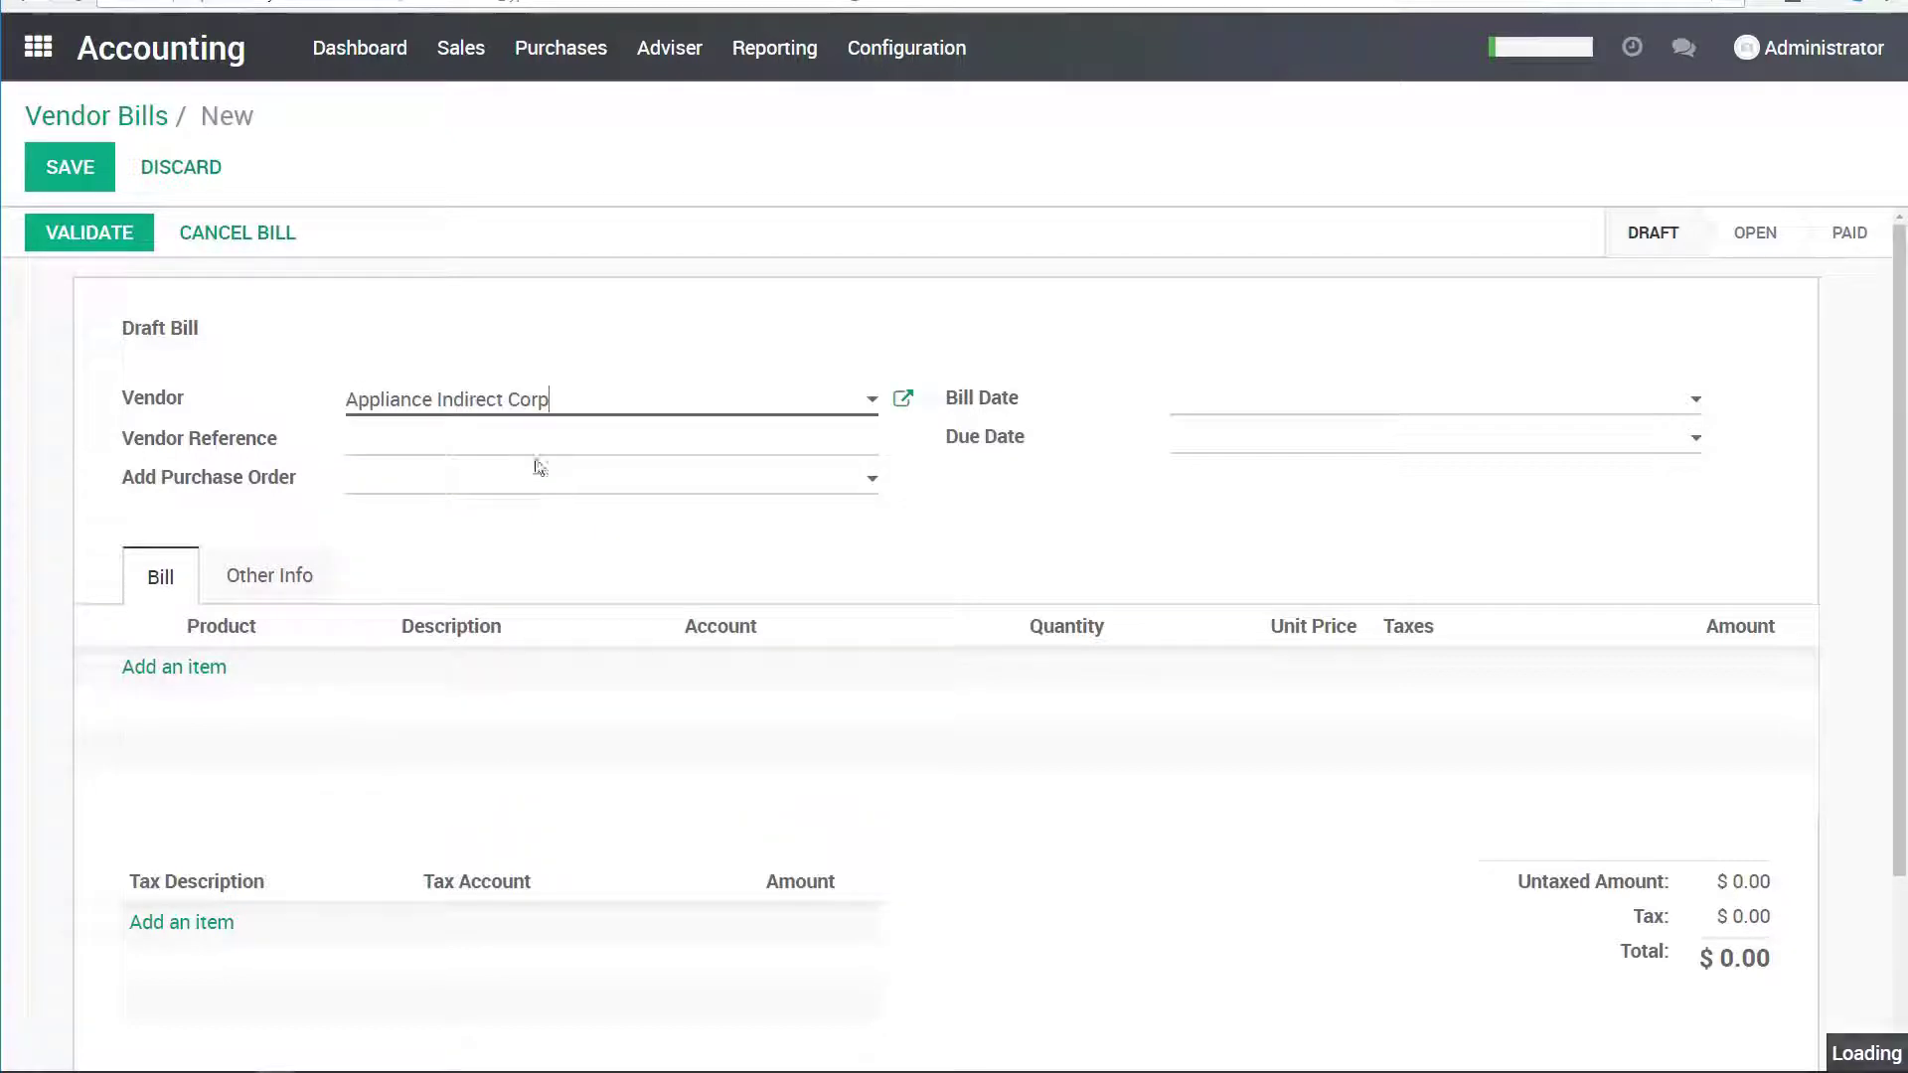
left_click(542, 482)
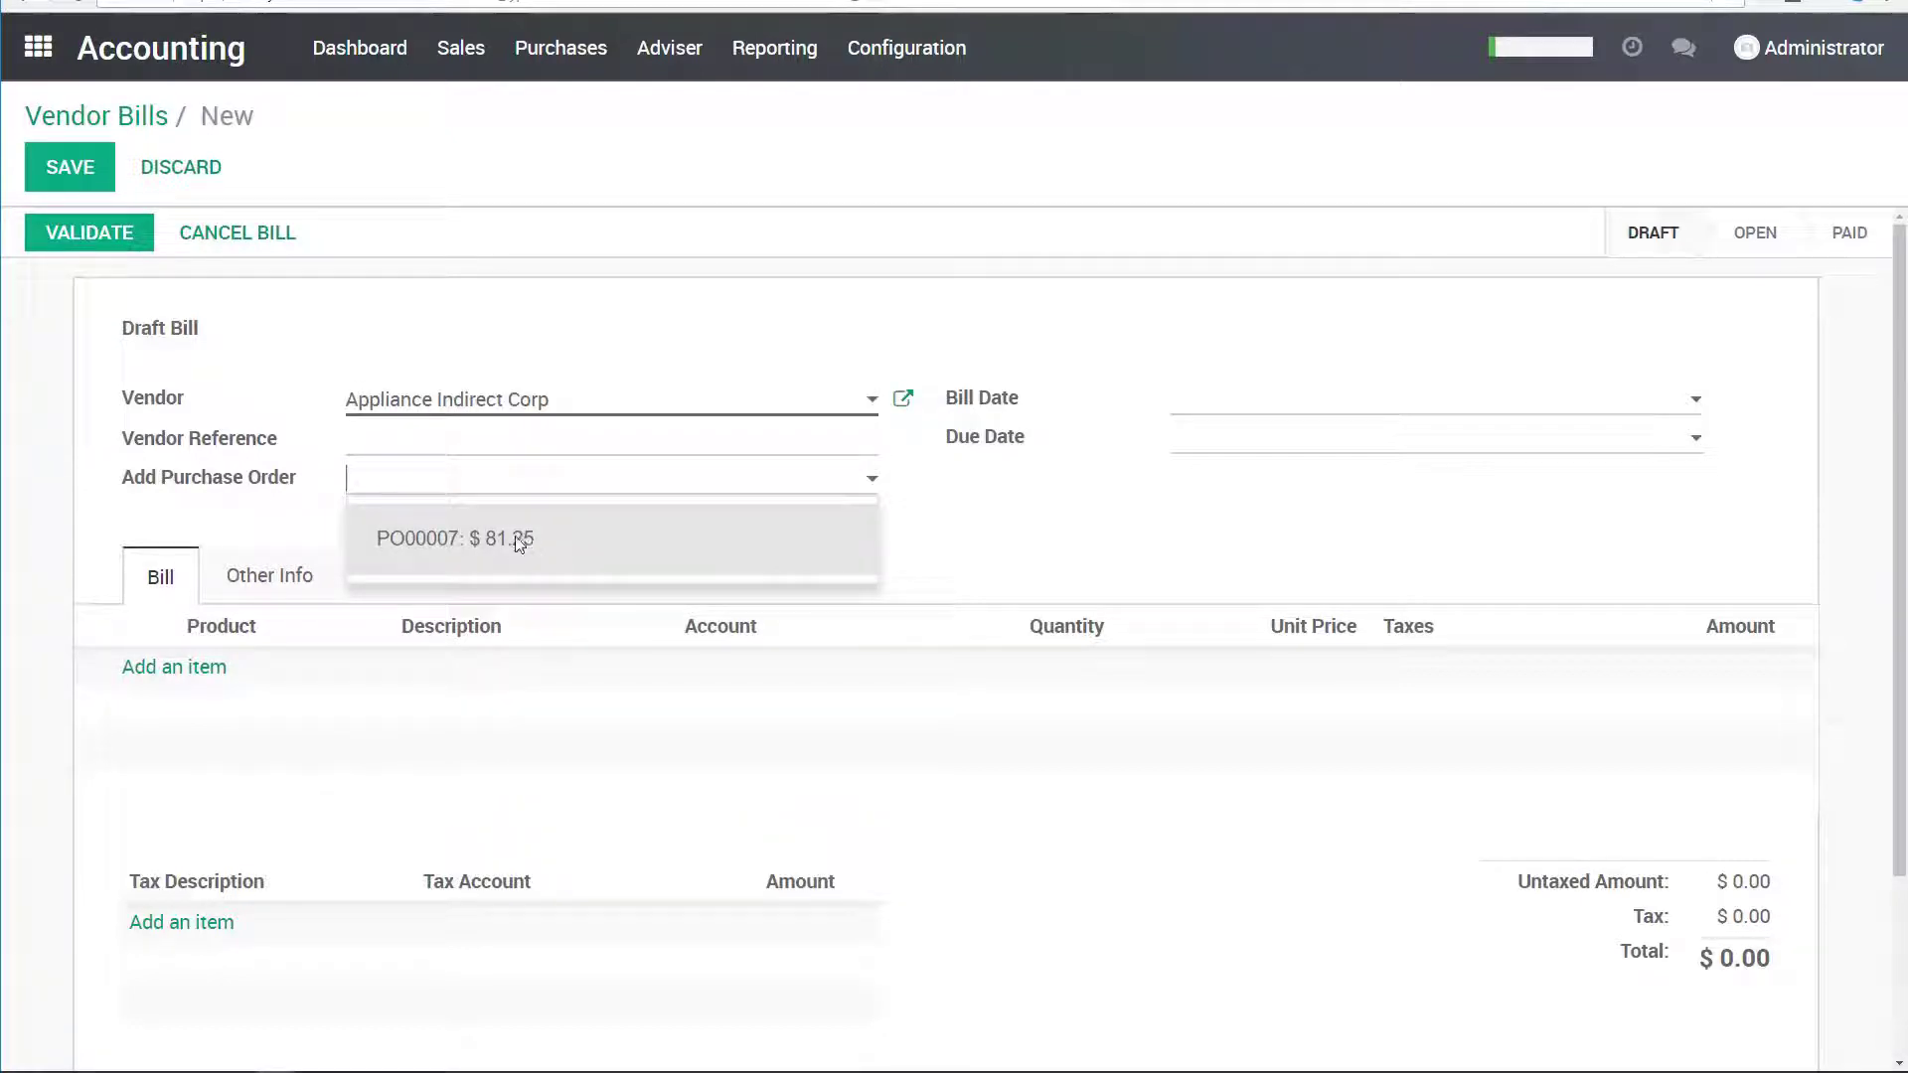
left_click(519, 544)
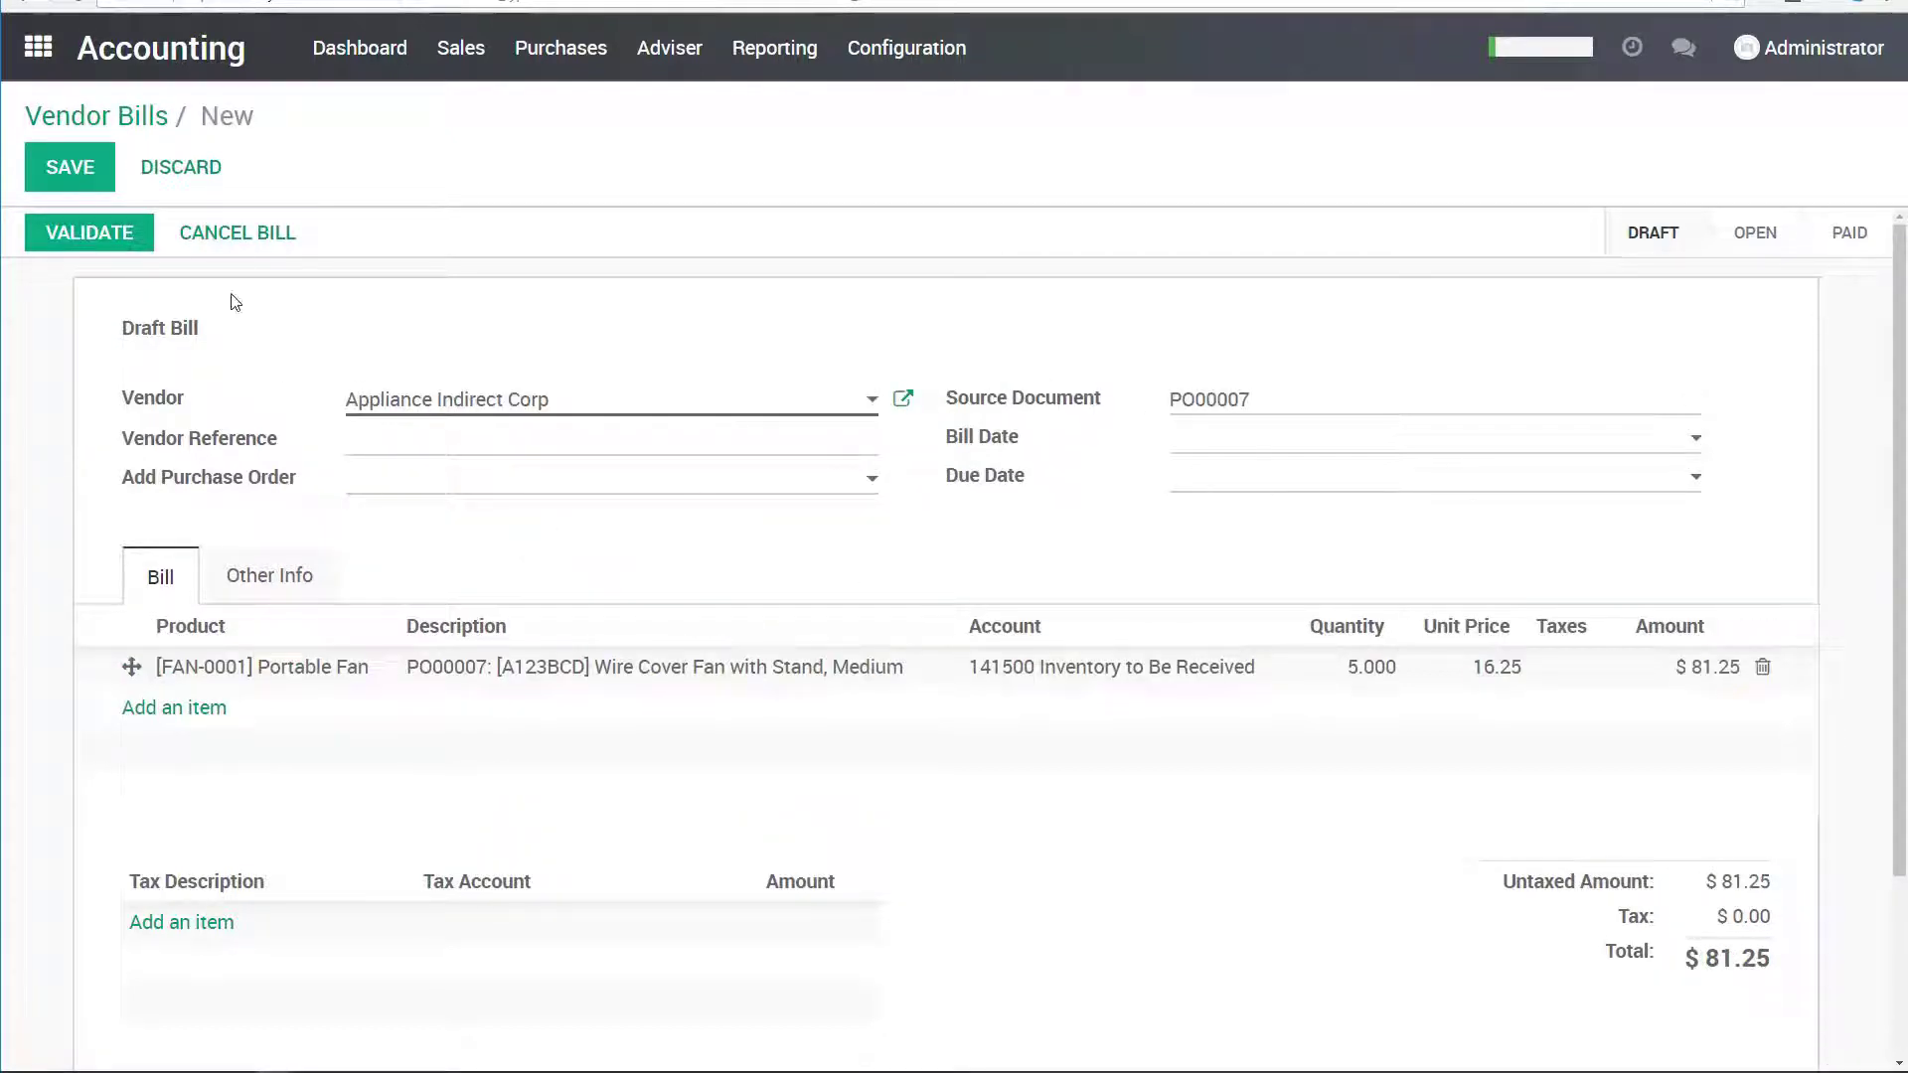
left_click(115, 239)
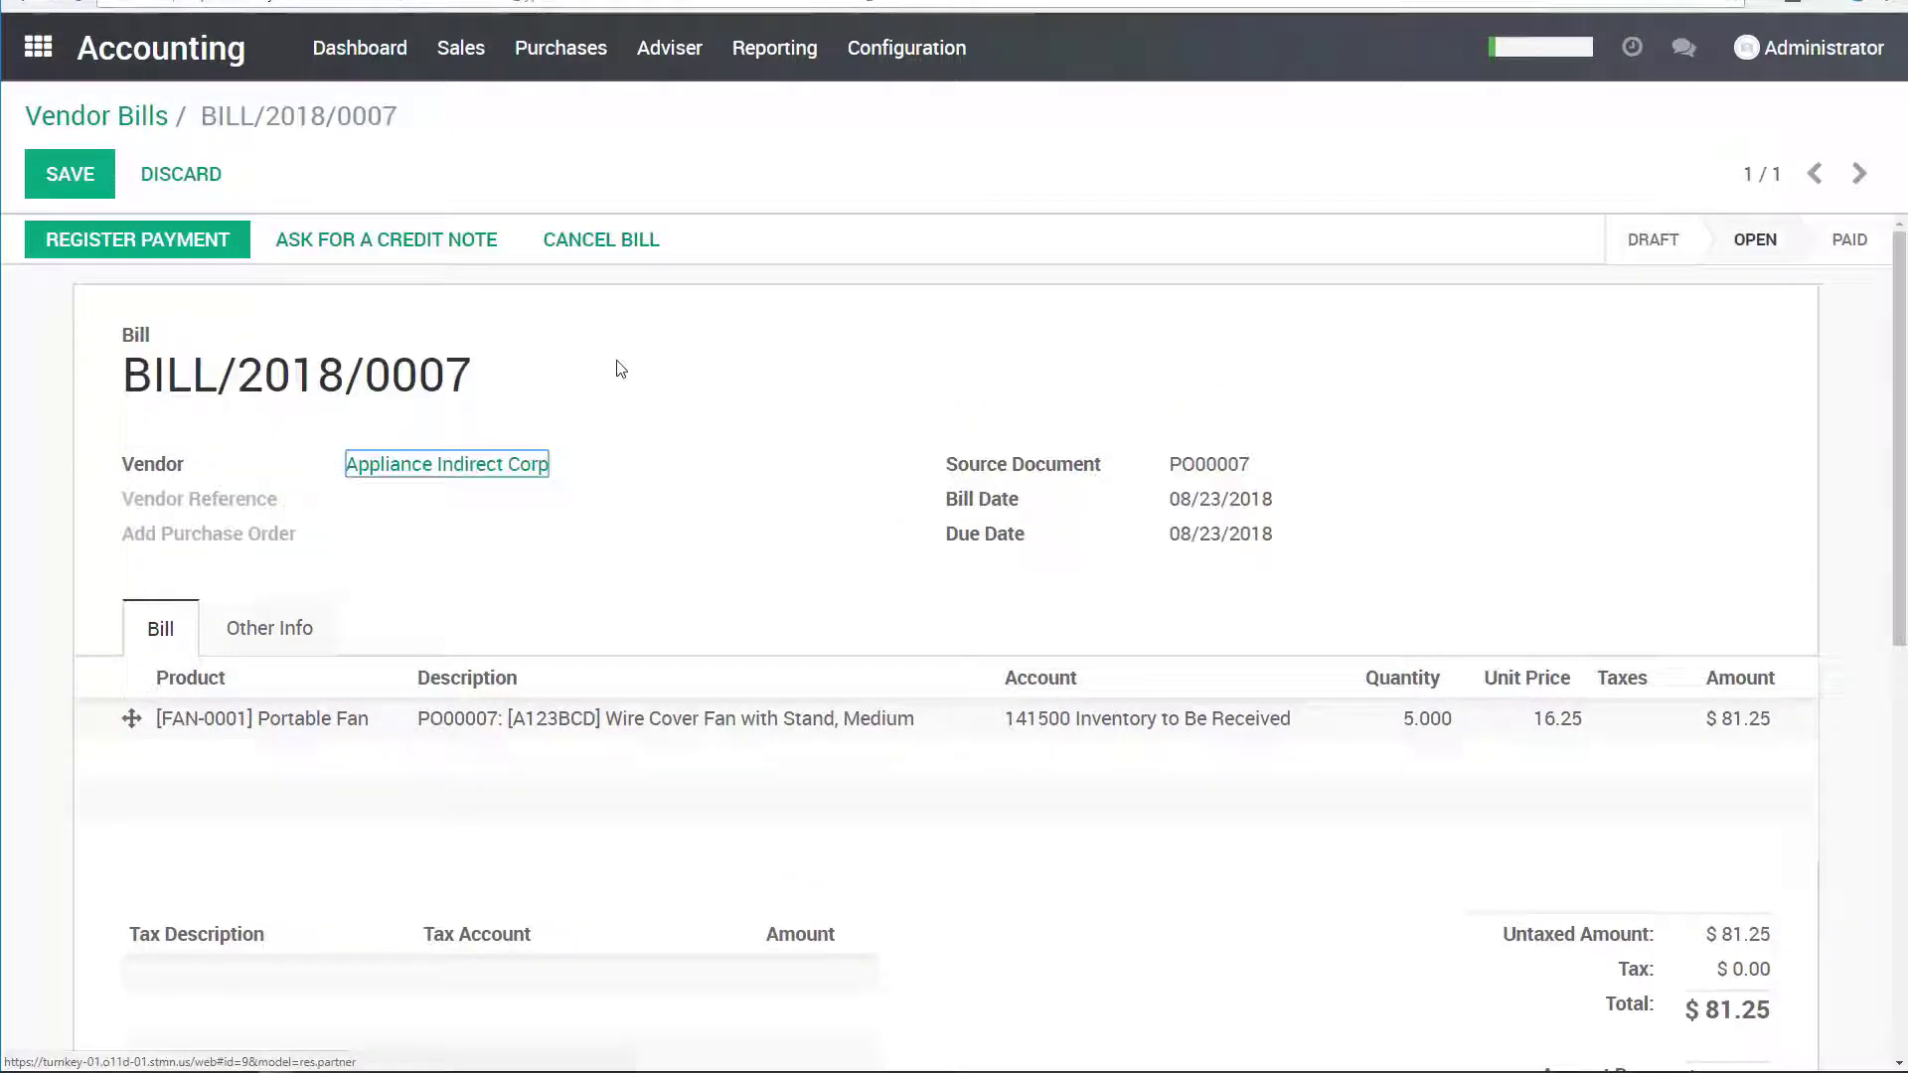
- Return to the Vendor Bills list and browse the reports and journal-entry menus
left_click(149, 116)
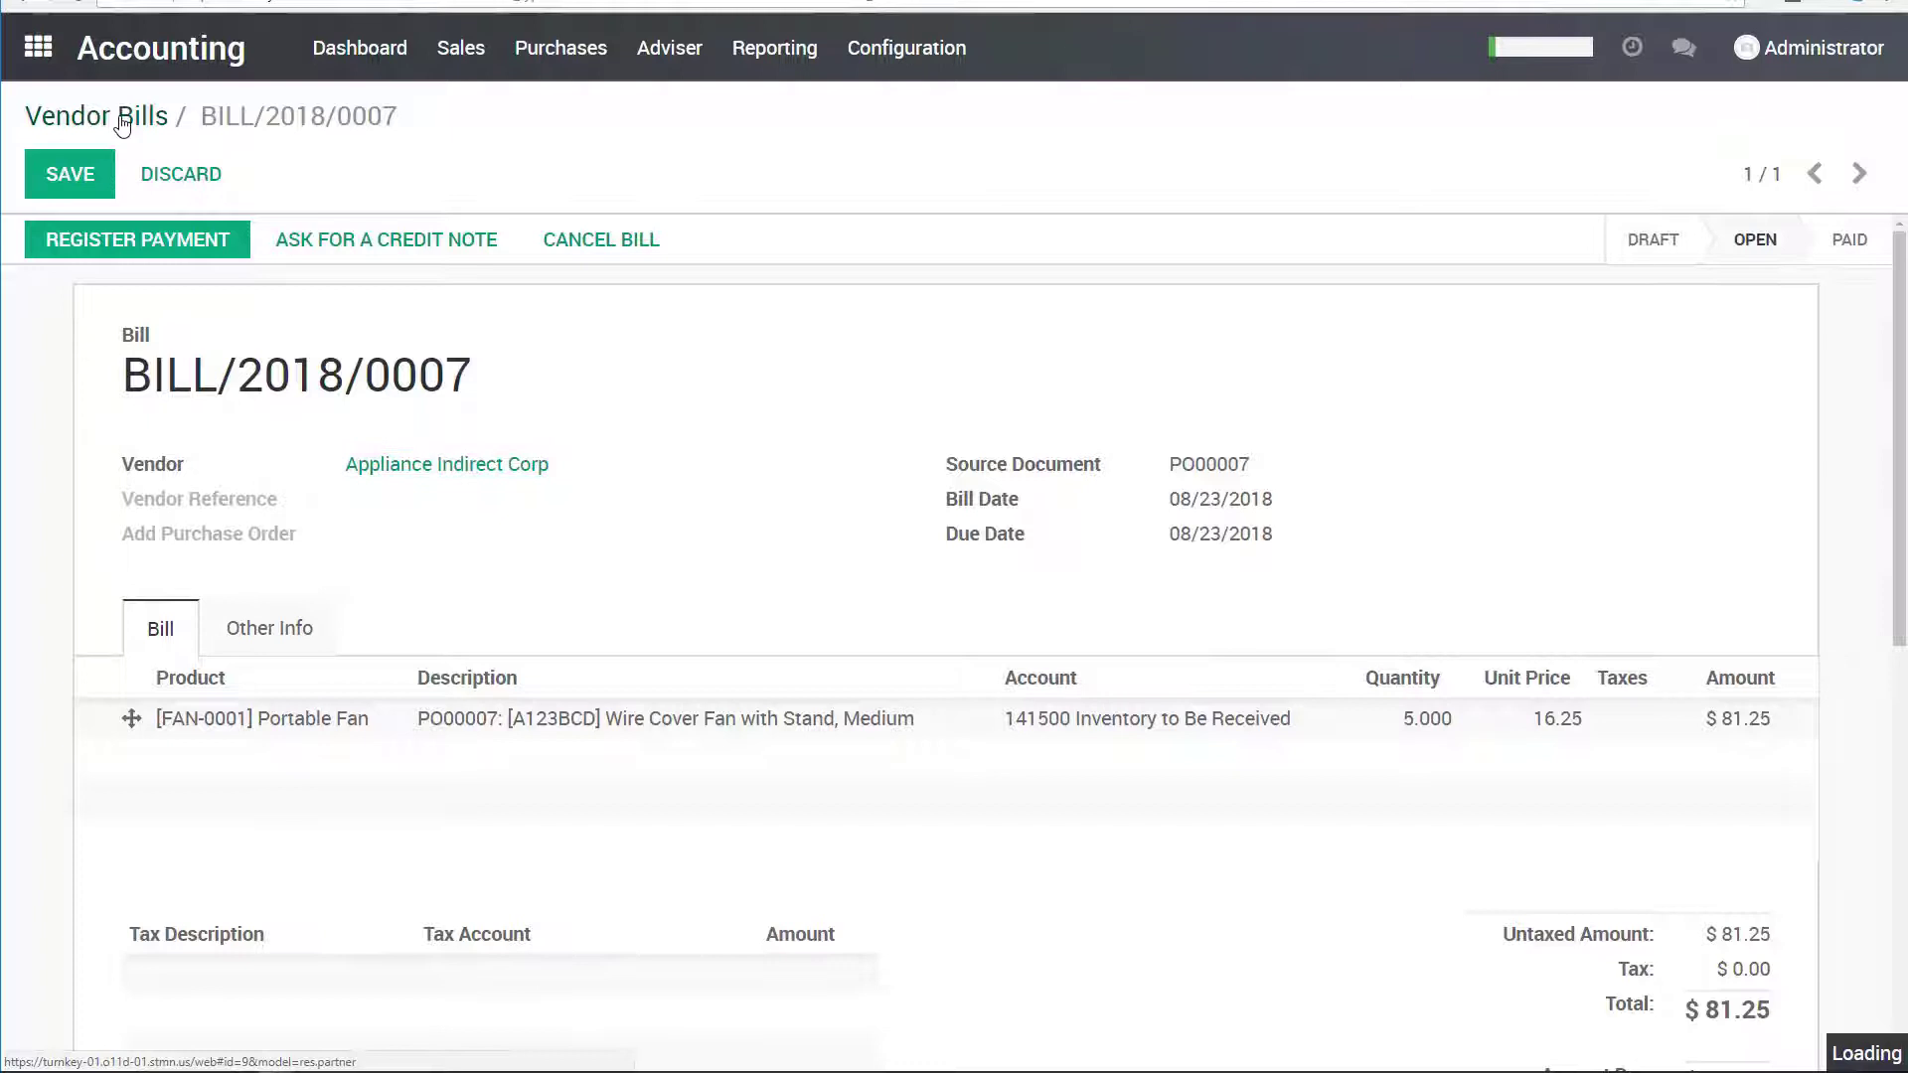
left_click(792, 51)
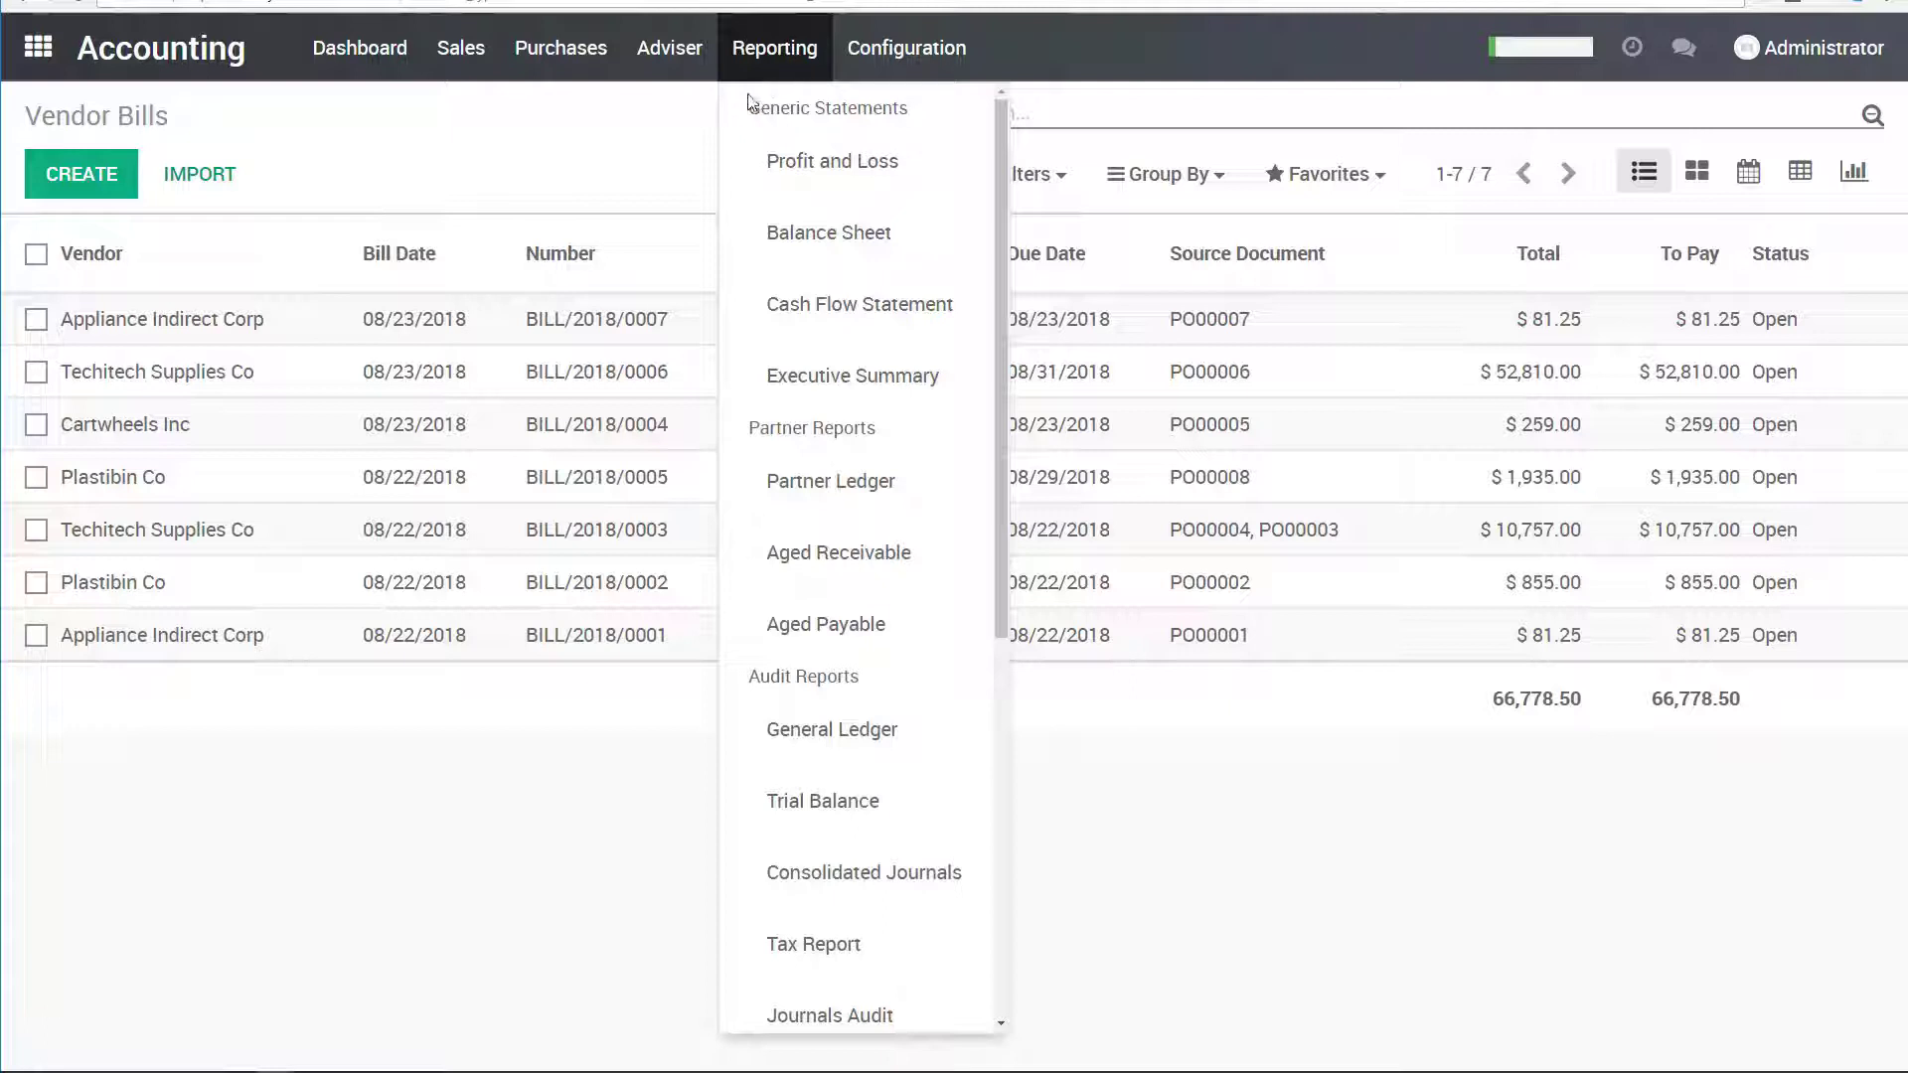
left_click(664, 134)
left_click(680, 62)
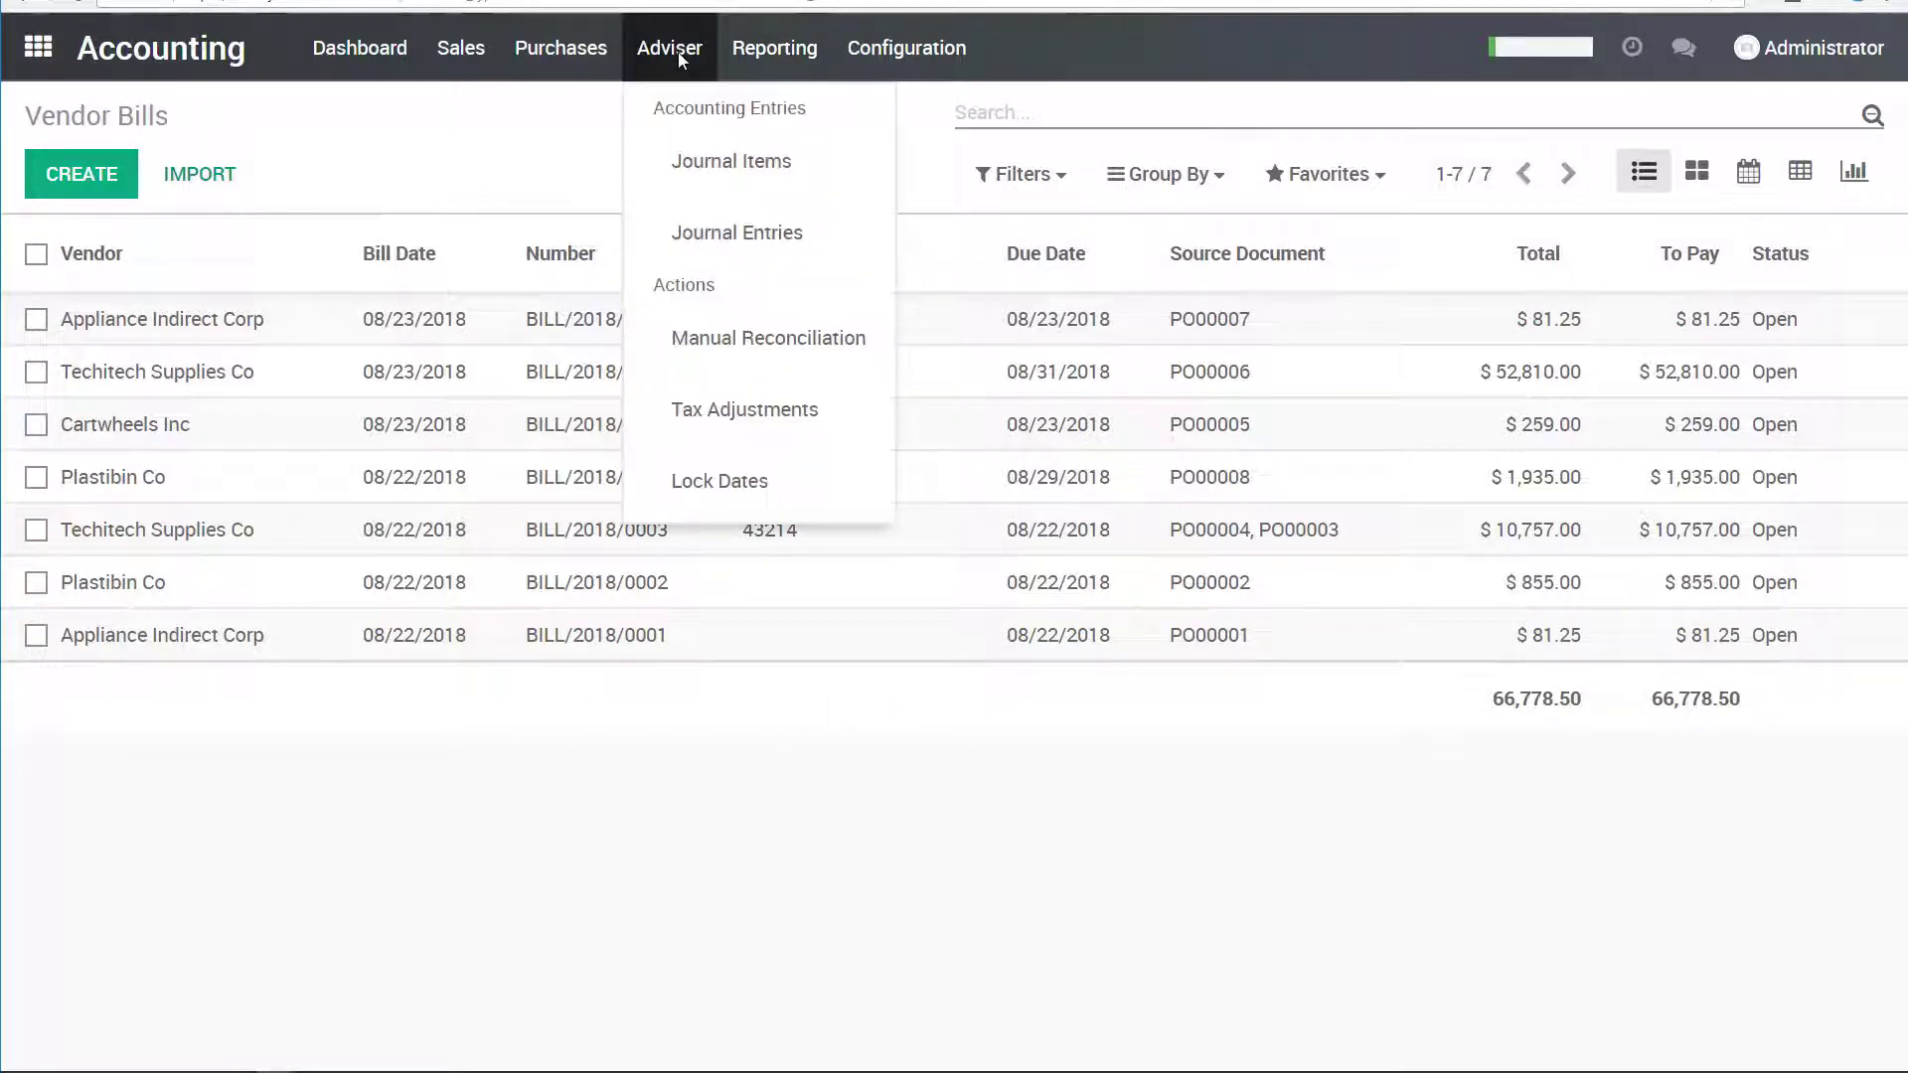
- Open the Aged Receivable report and expand Smith Motors Inc to check its 11,907.00 invoice
left_click(784, 47)
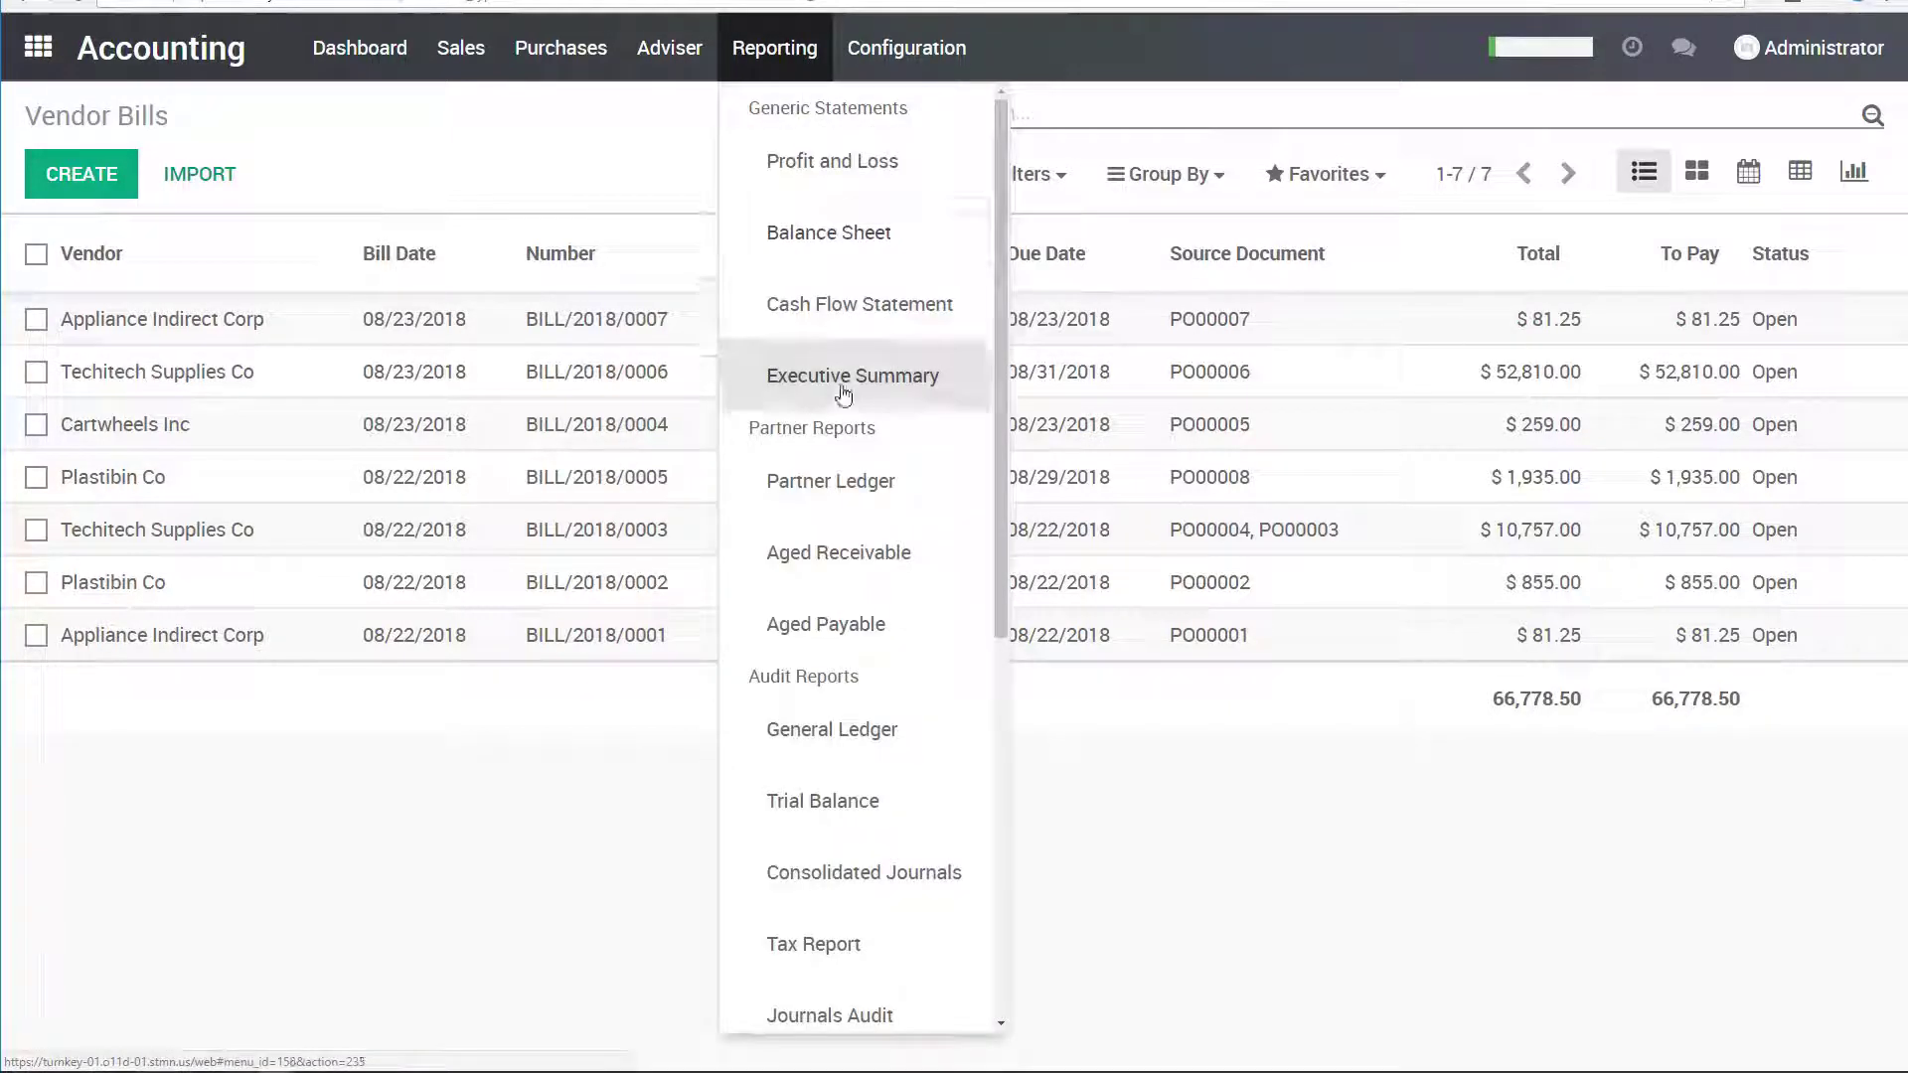
left_click(863, 556)
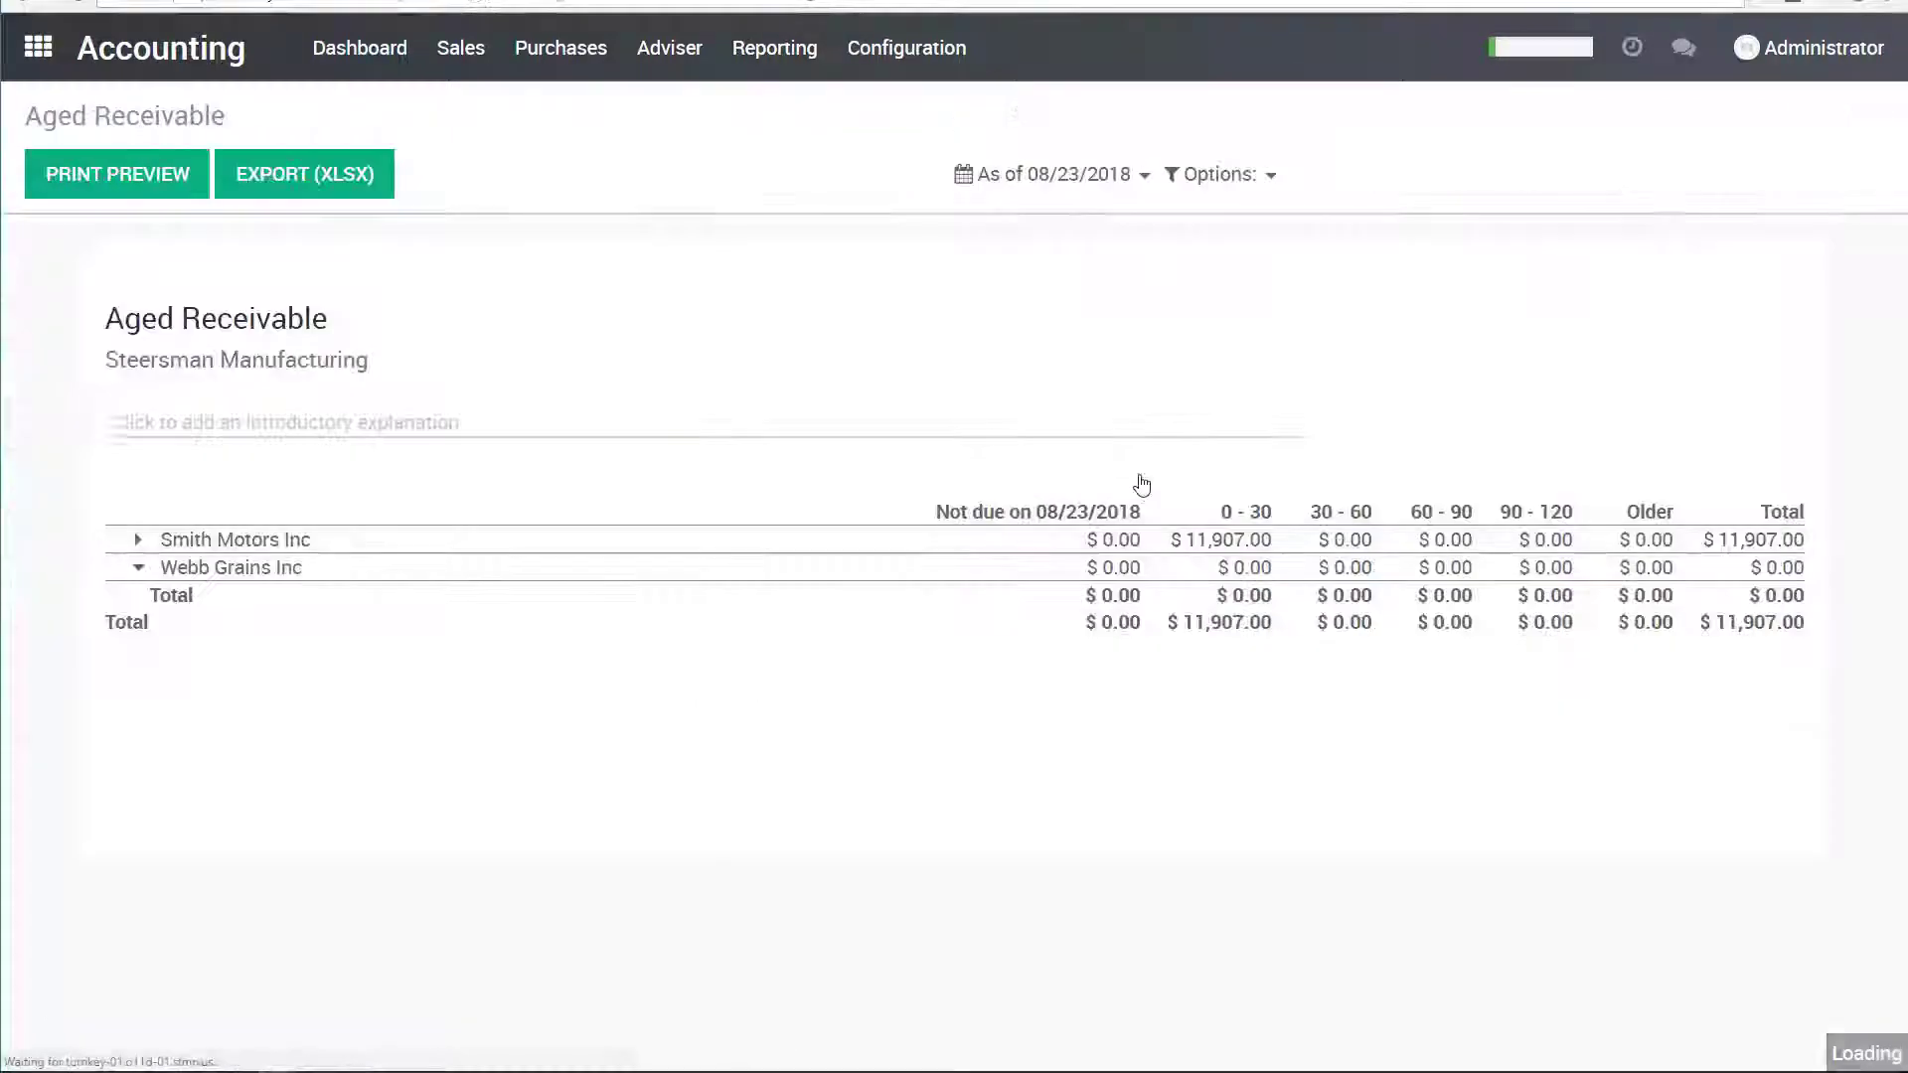
left_click(167, 540)
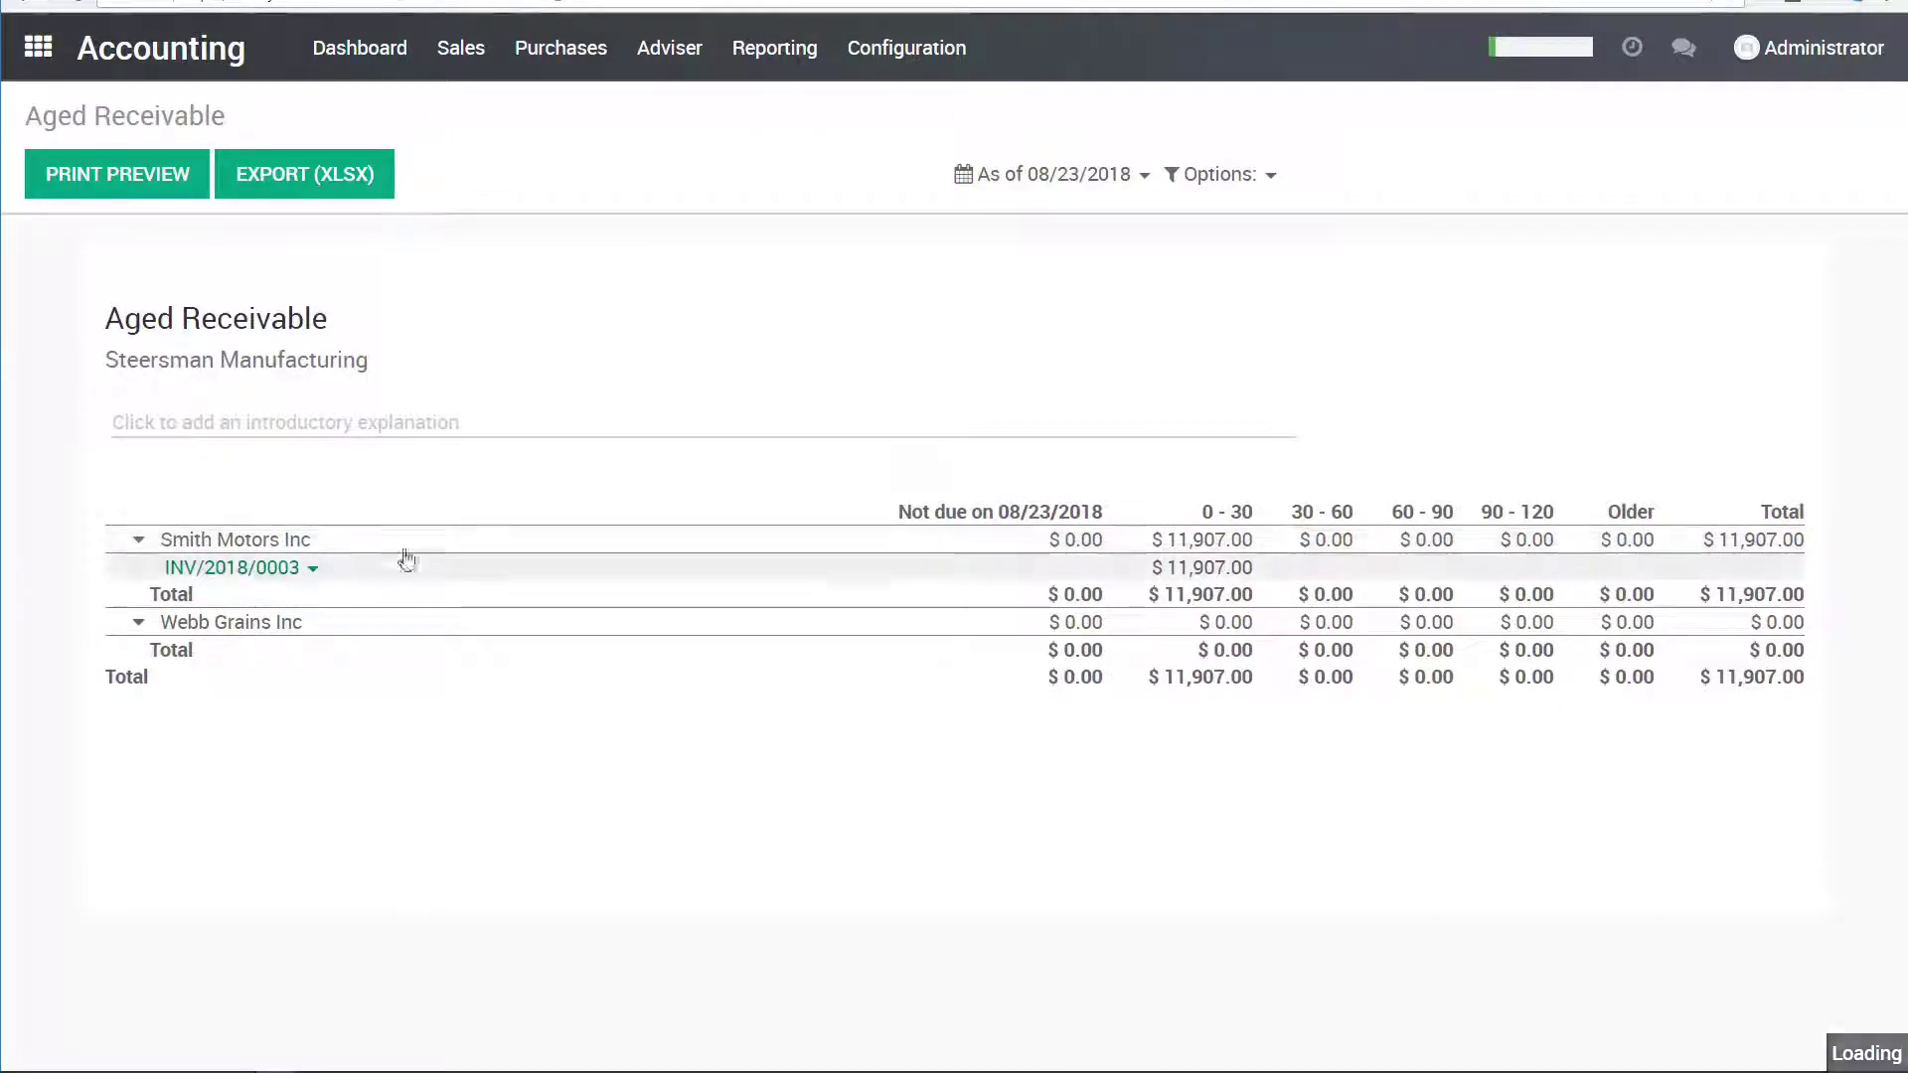
double_click(1205, 569)
left_click(1205, 569)
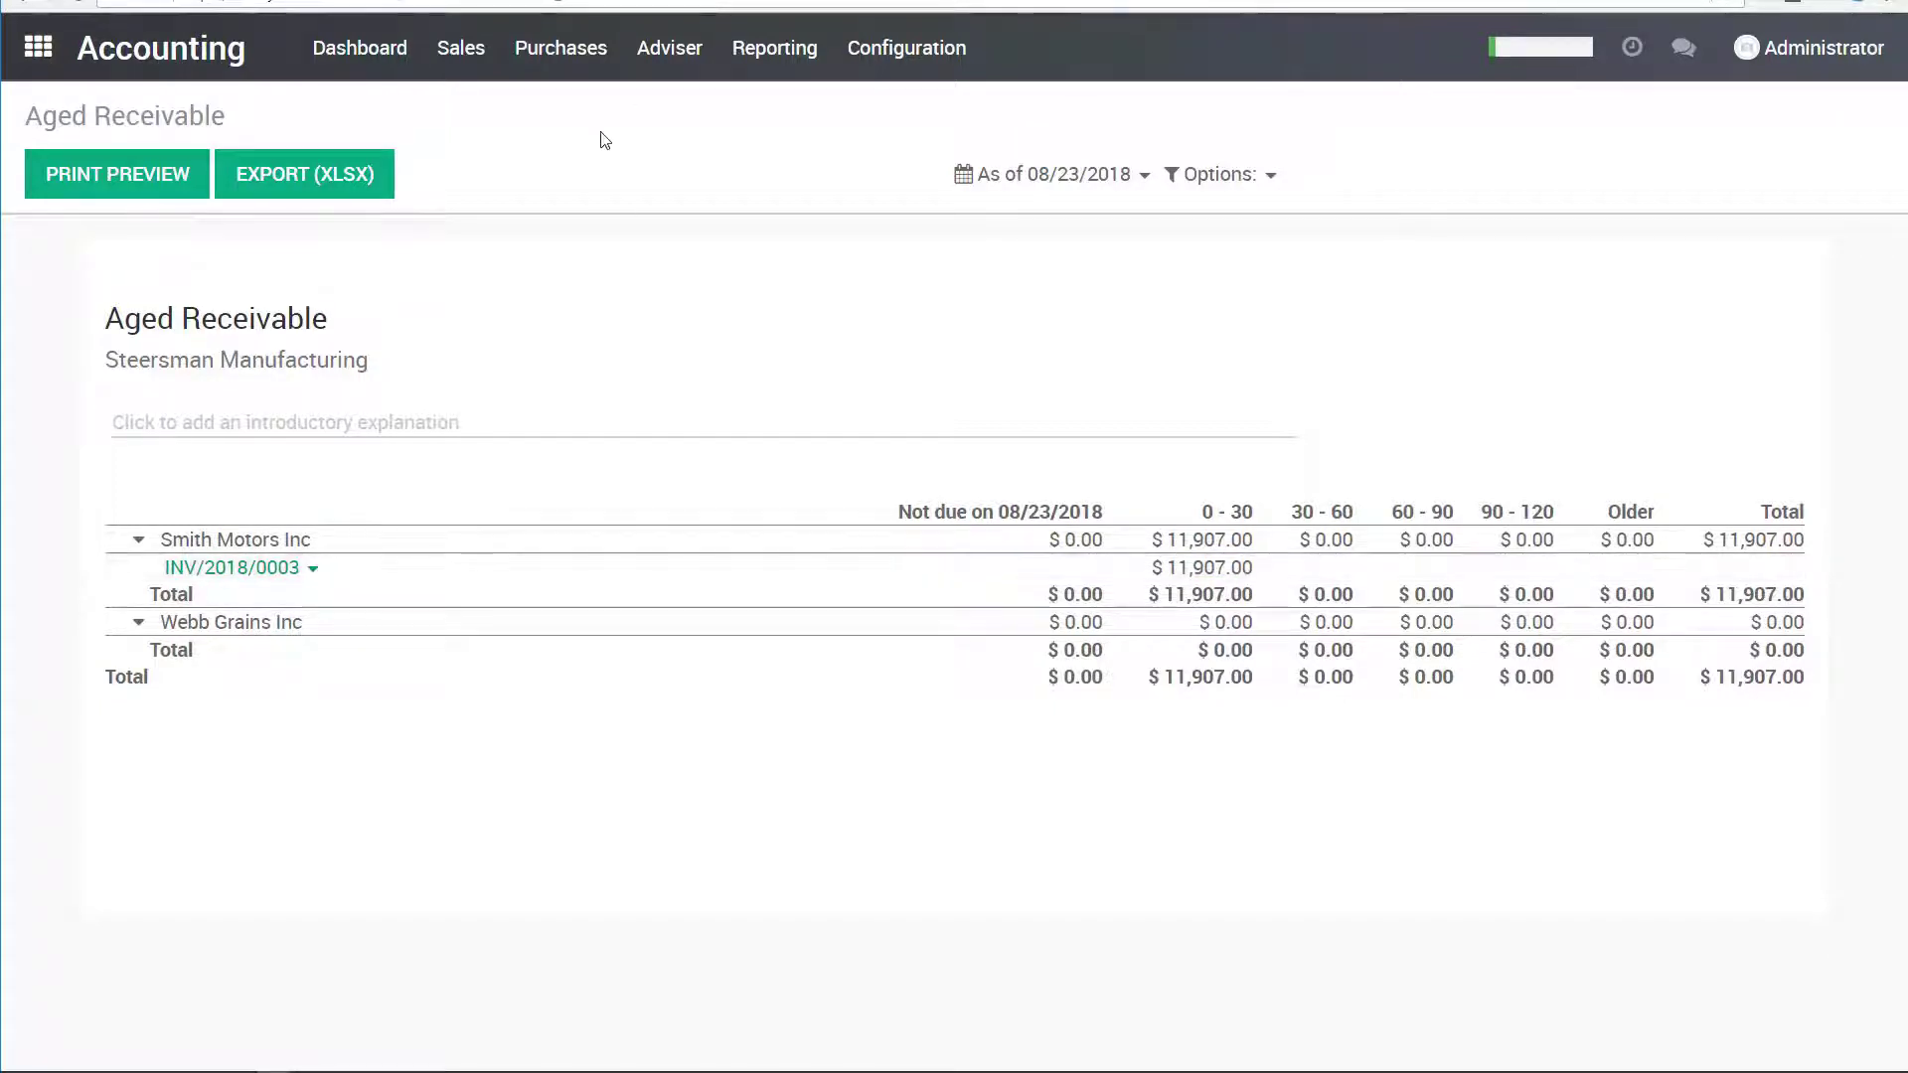
- Open Aged Payable and expand Techitech Supplies, Plastibin, Cartwheels and Appliance Indirect
left_click(772, 58)
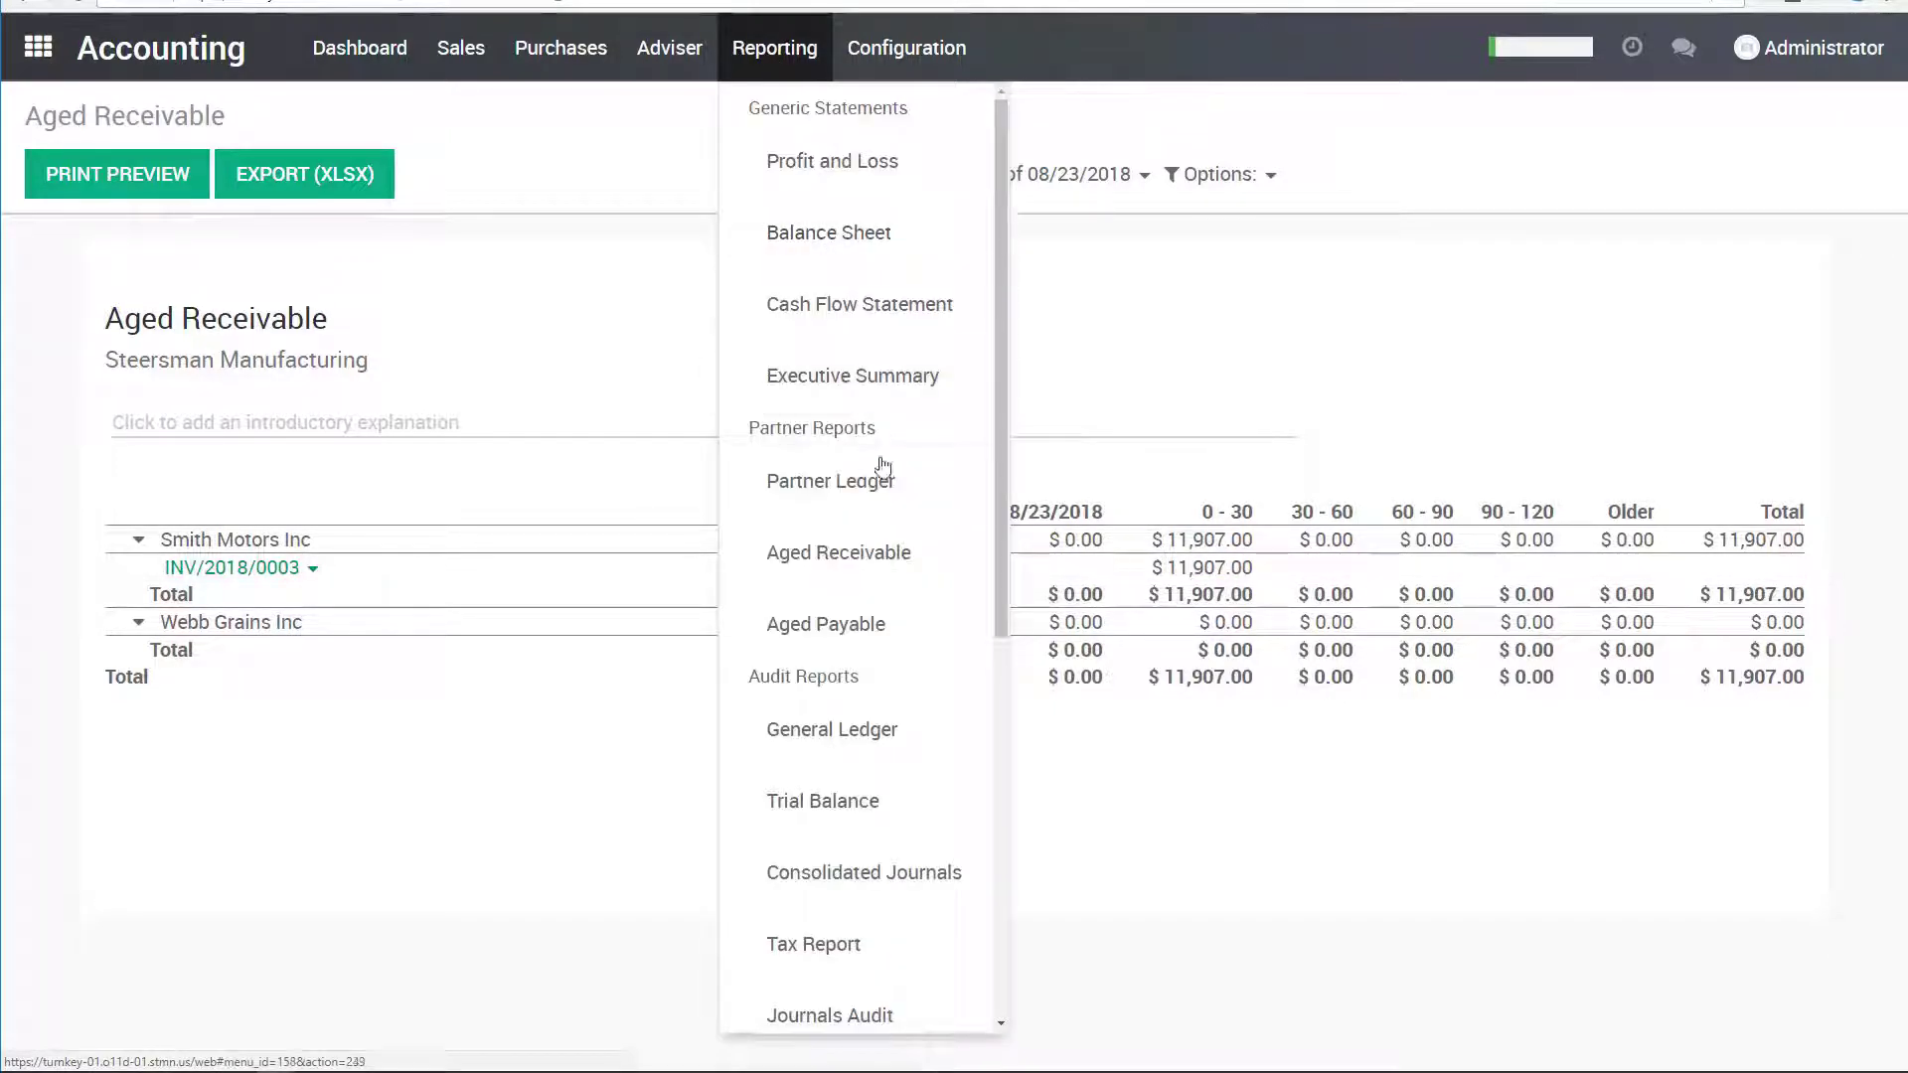
left_click(880, 622)
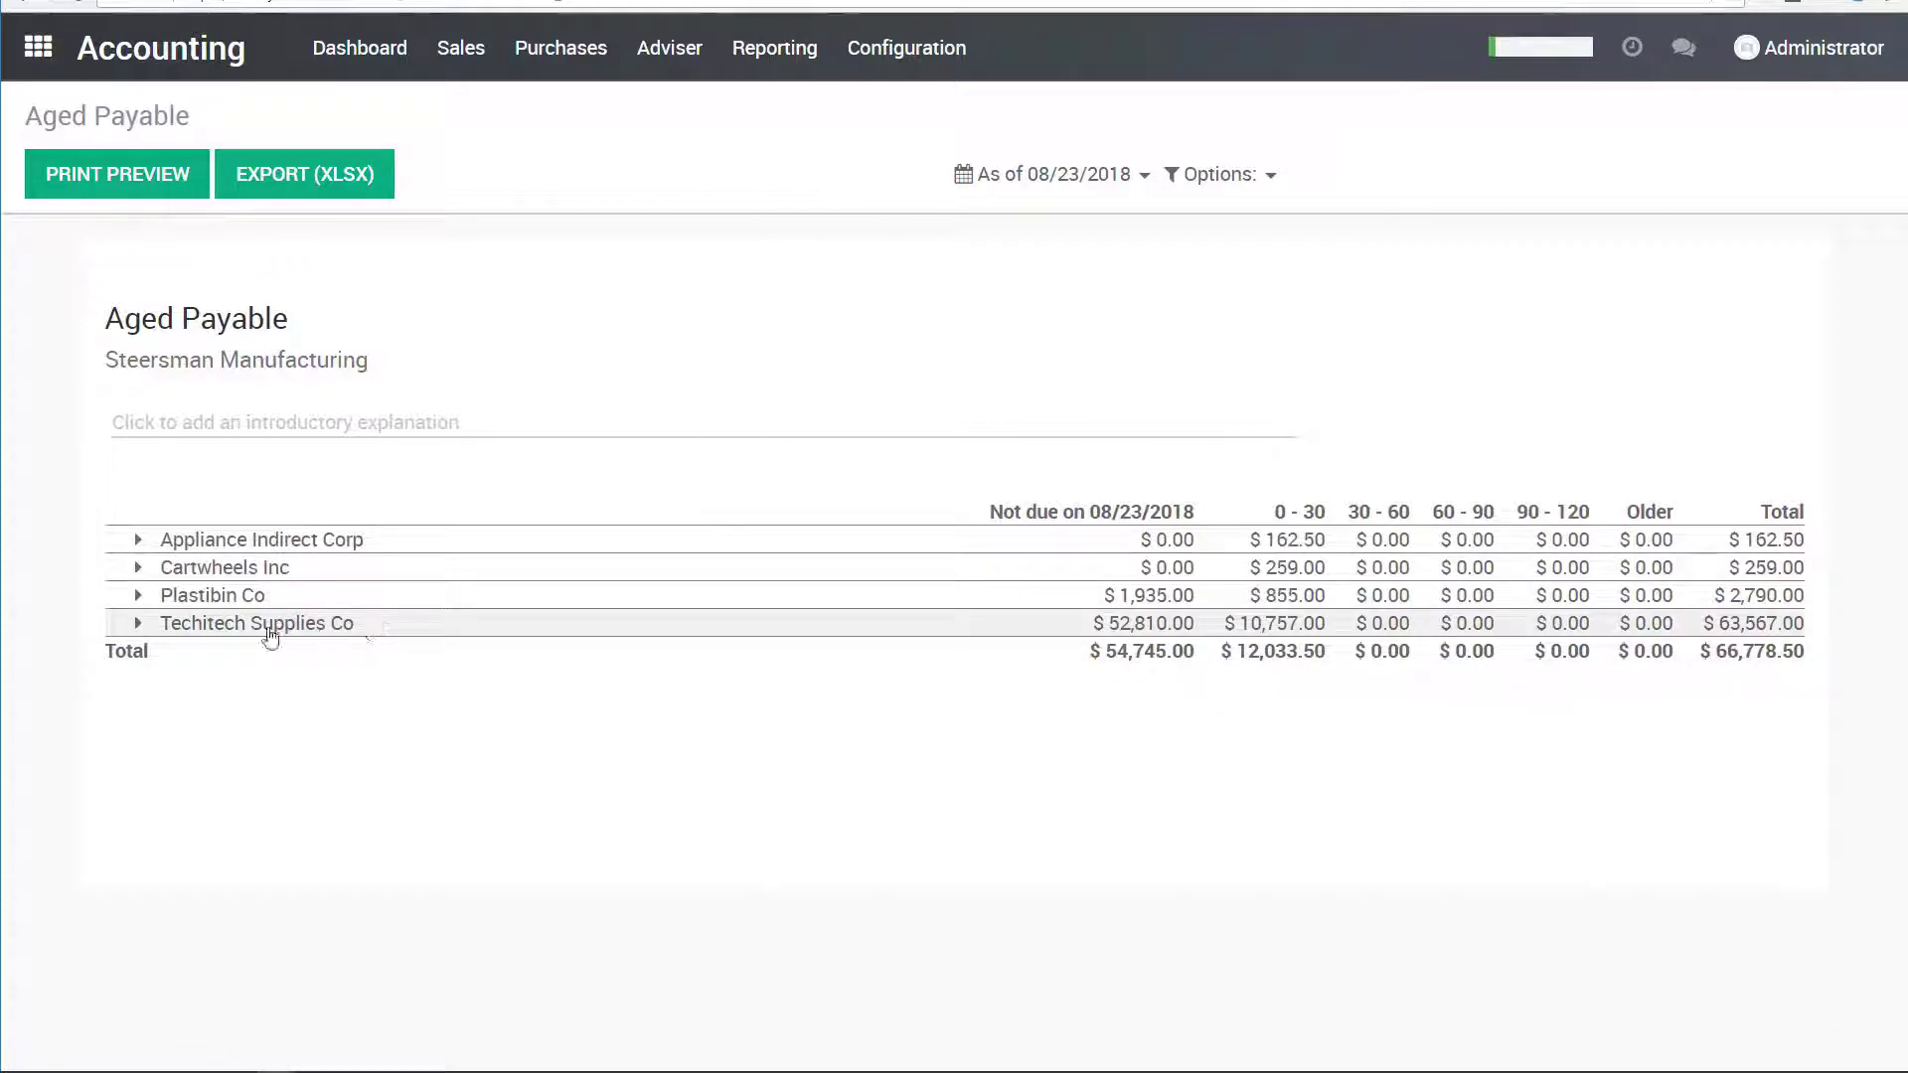
left_click(271, 624)
left_click(203, 595)
left_click(197, 568)
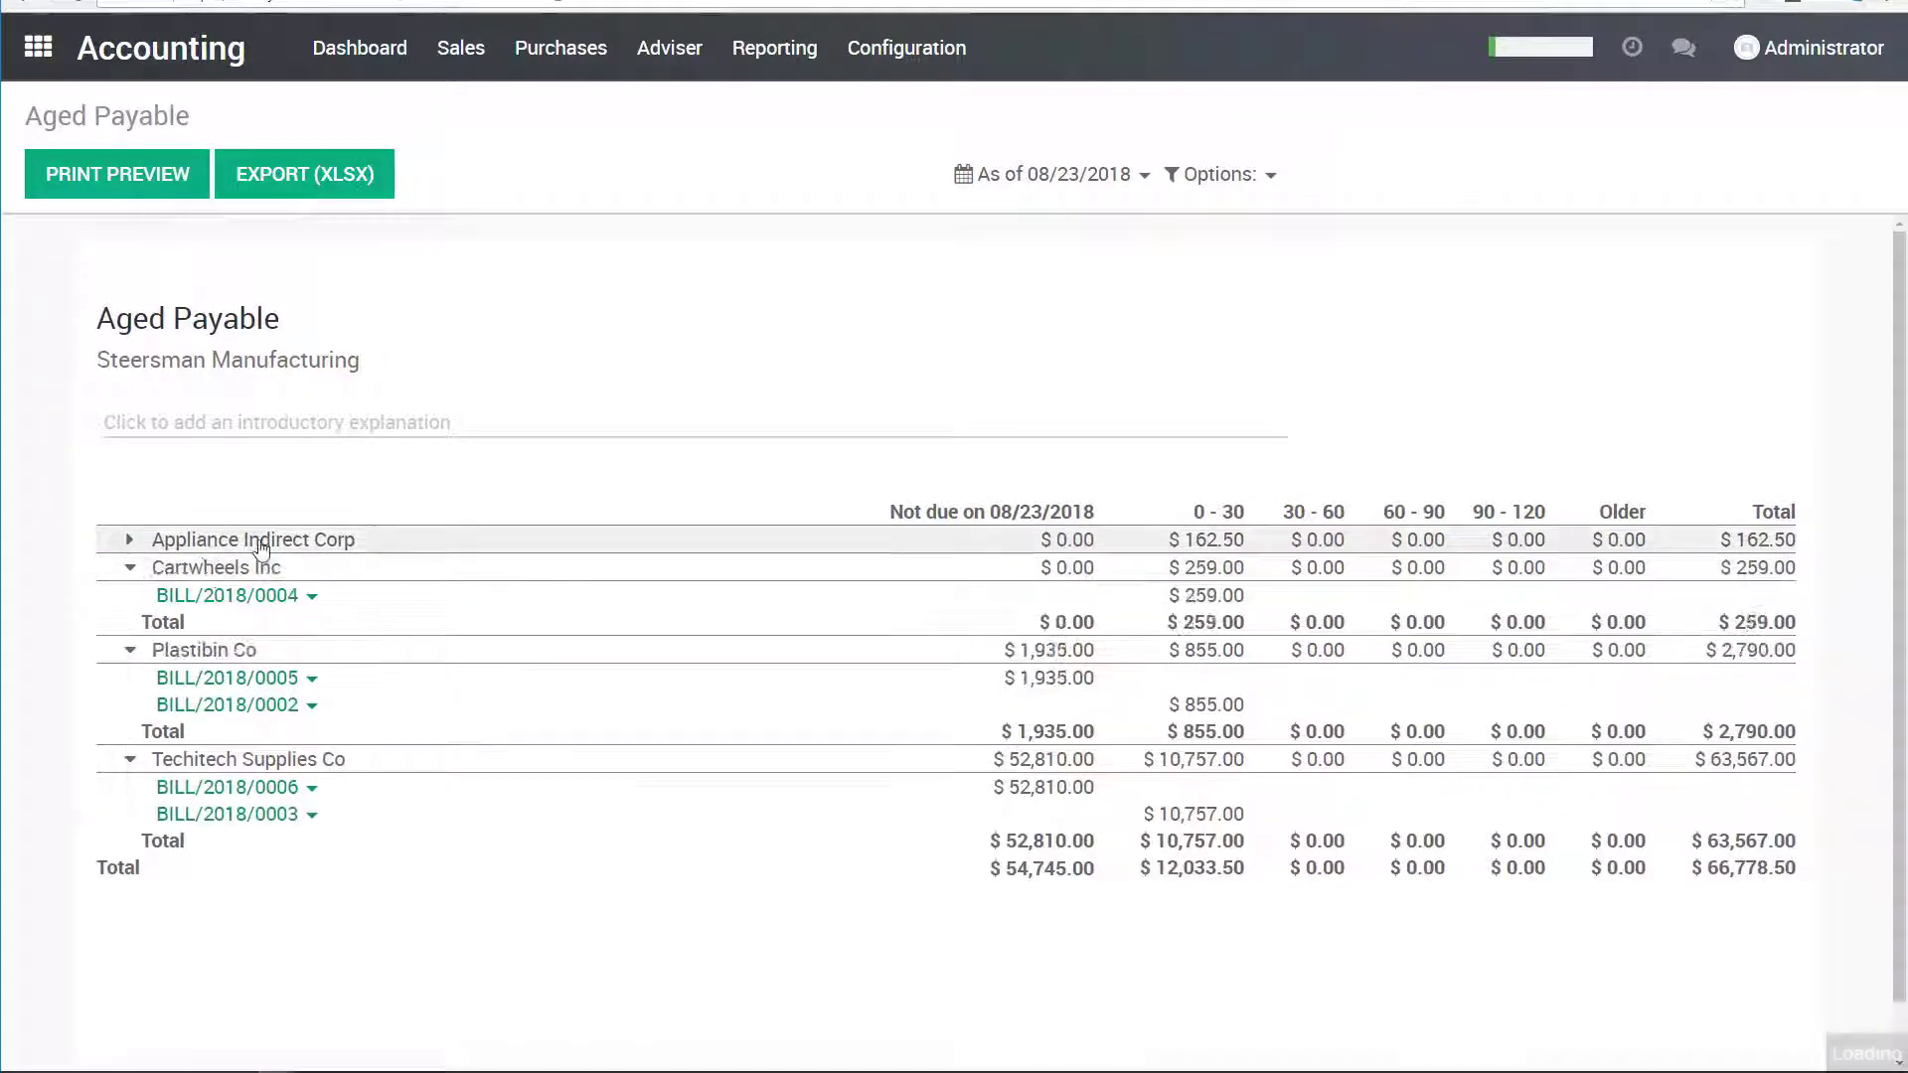
left_click(259, 543)
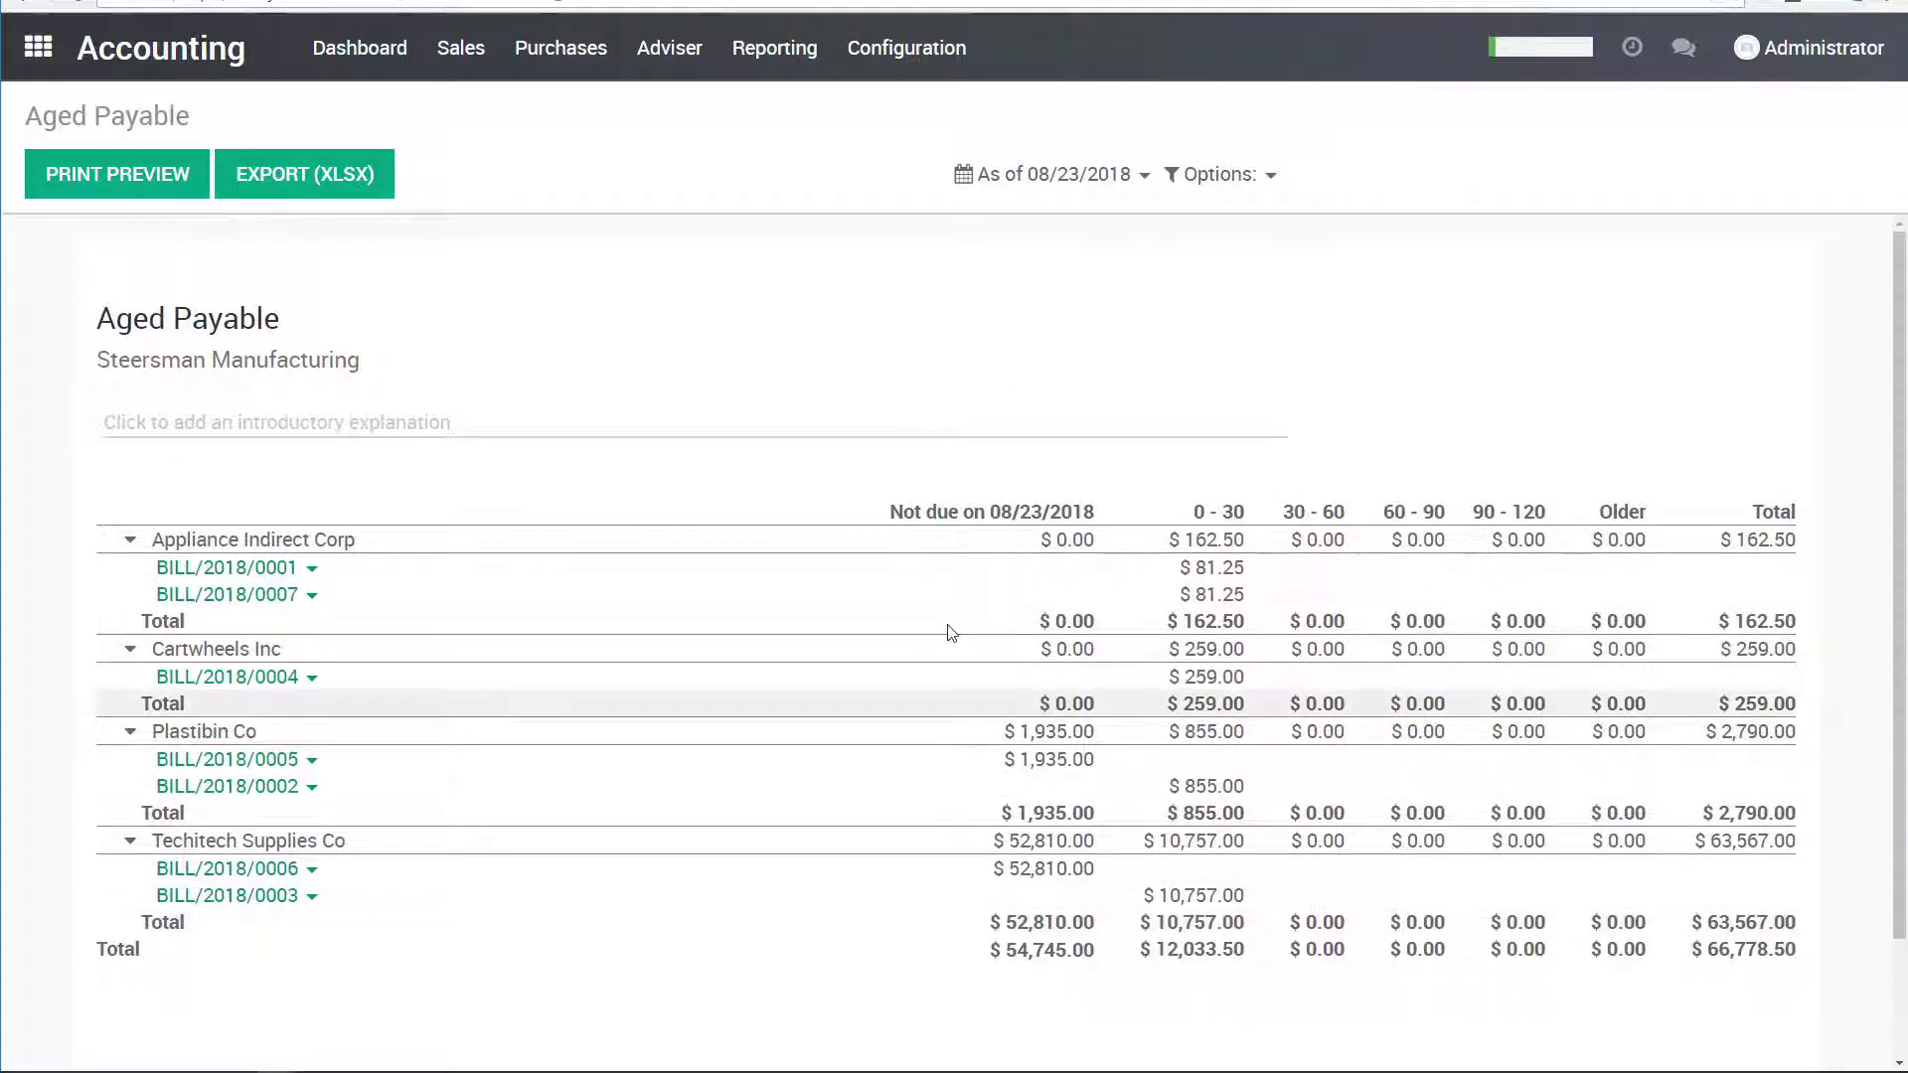
- Open the Profit and Loss report and check its $10,899.00 sales revenue and $10,910.50 cost amounts
left_click(780, 51)
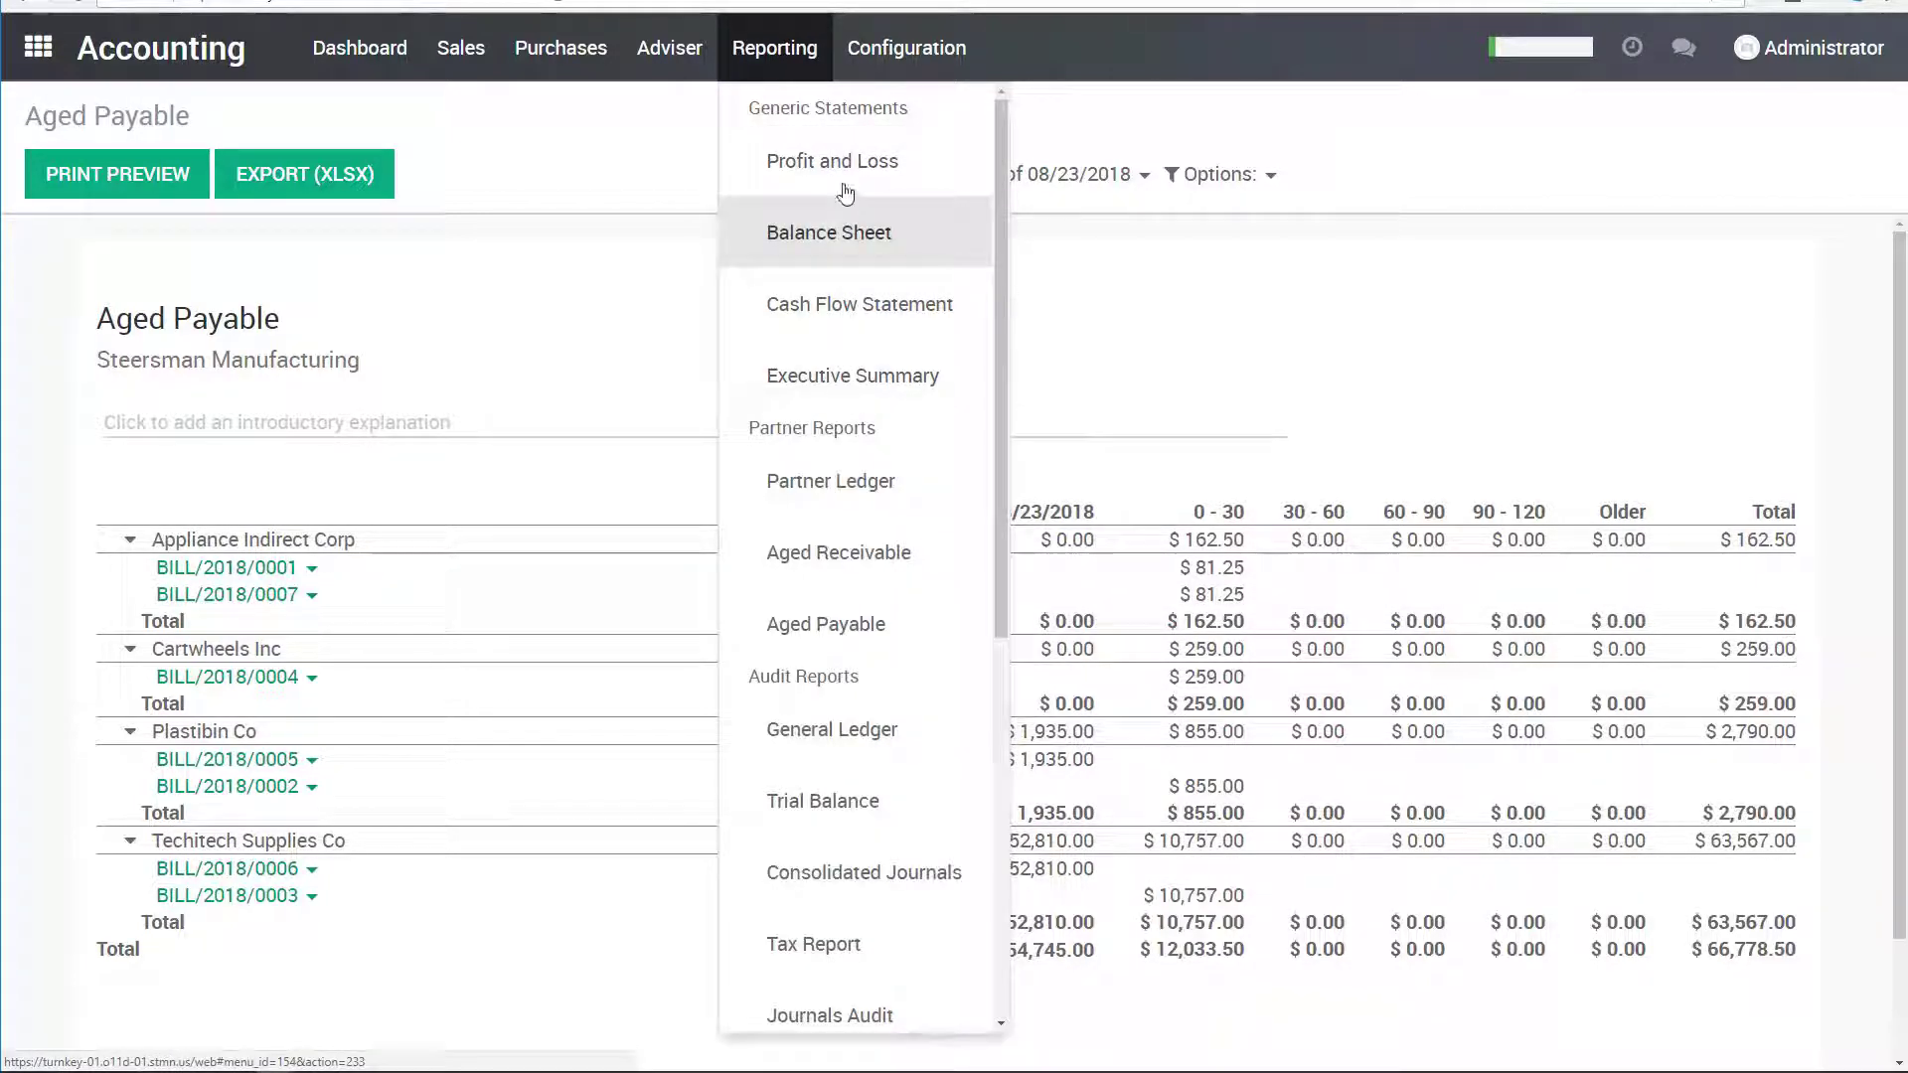
left_click(866, 164)
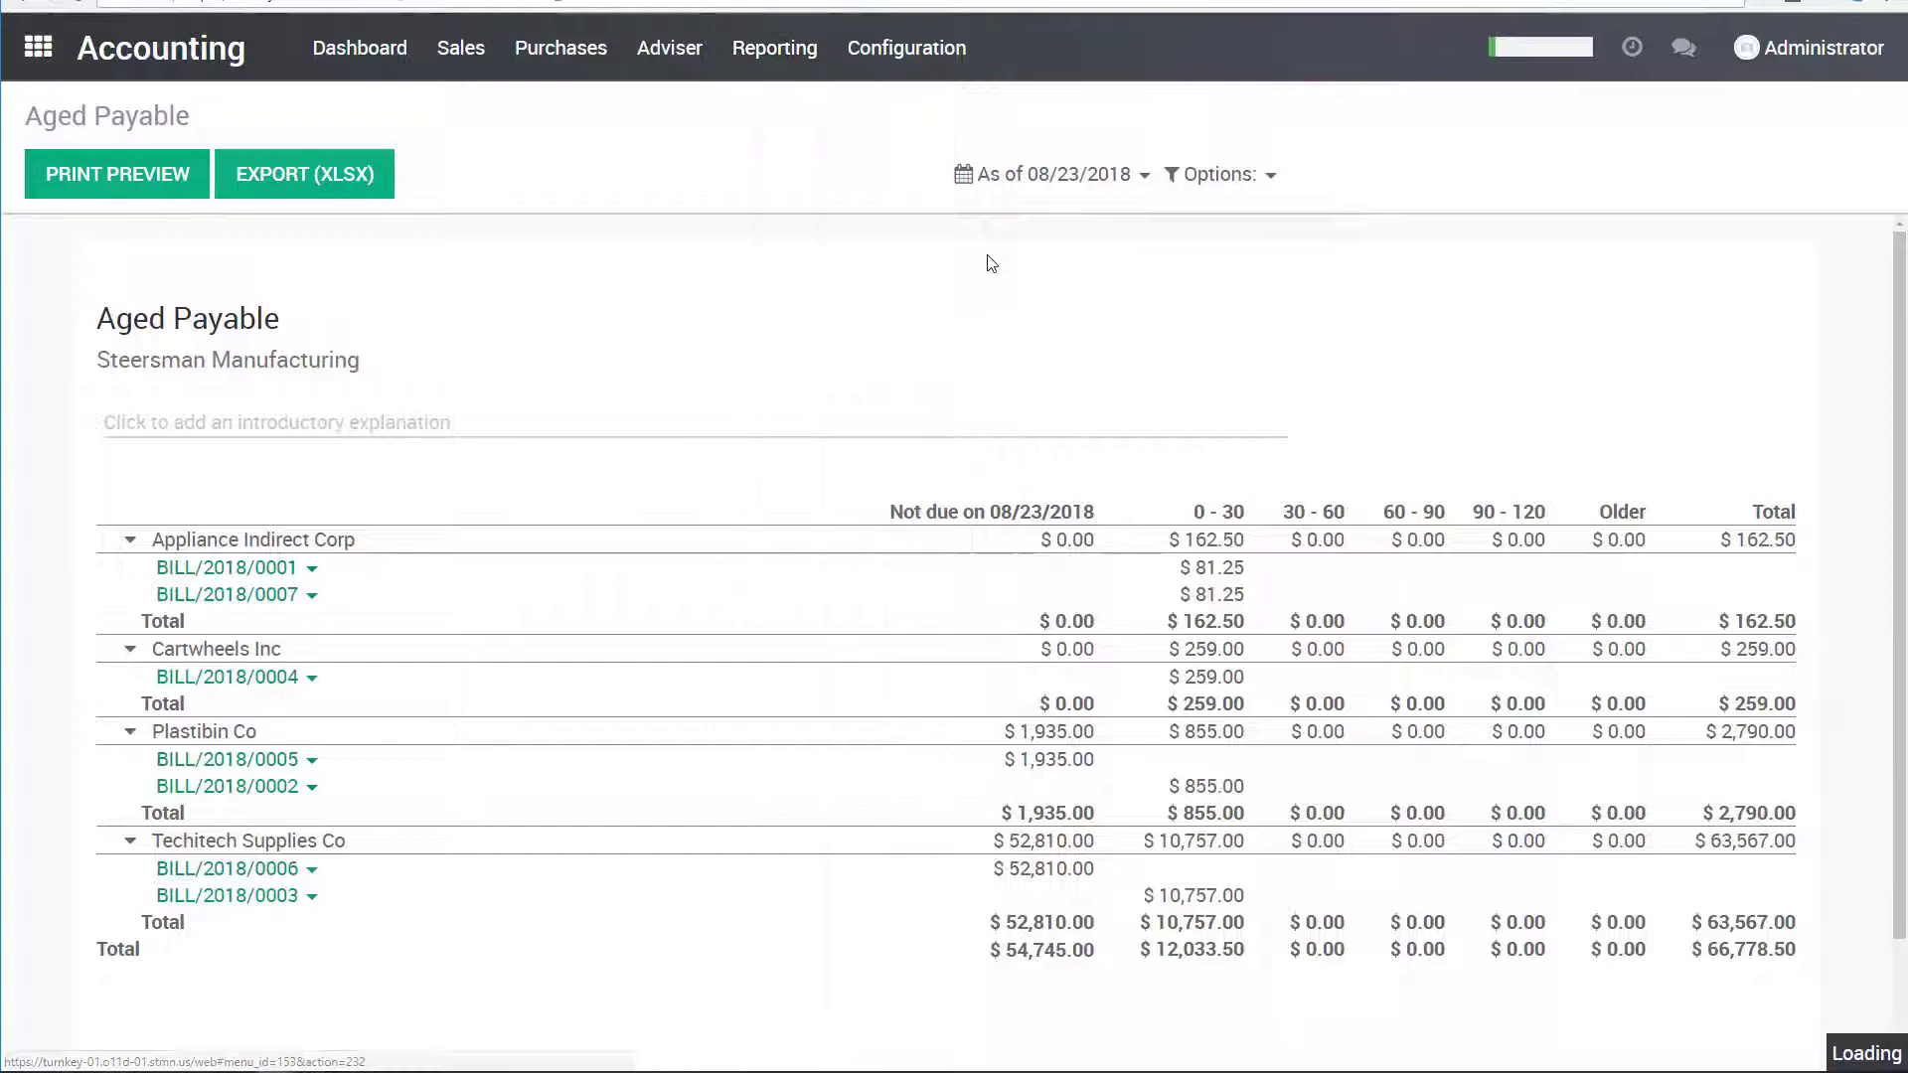
scroll(1217, 433, "down", 1)
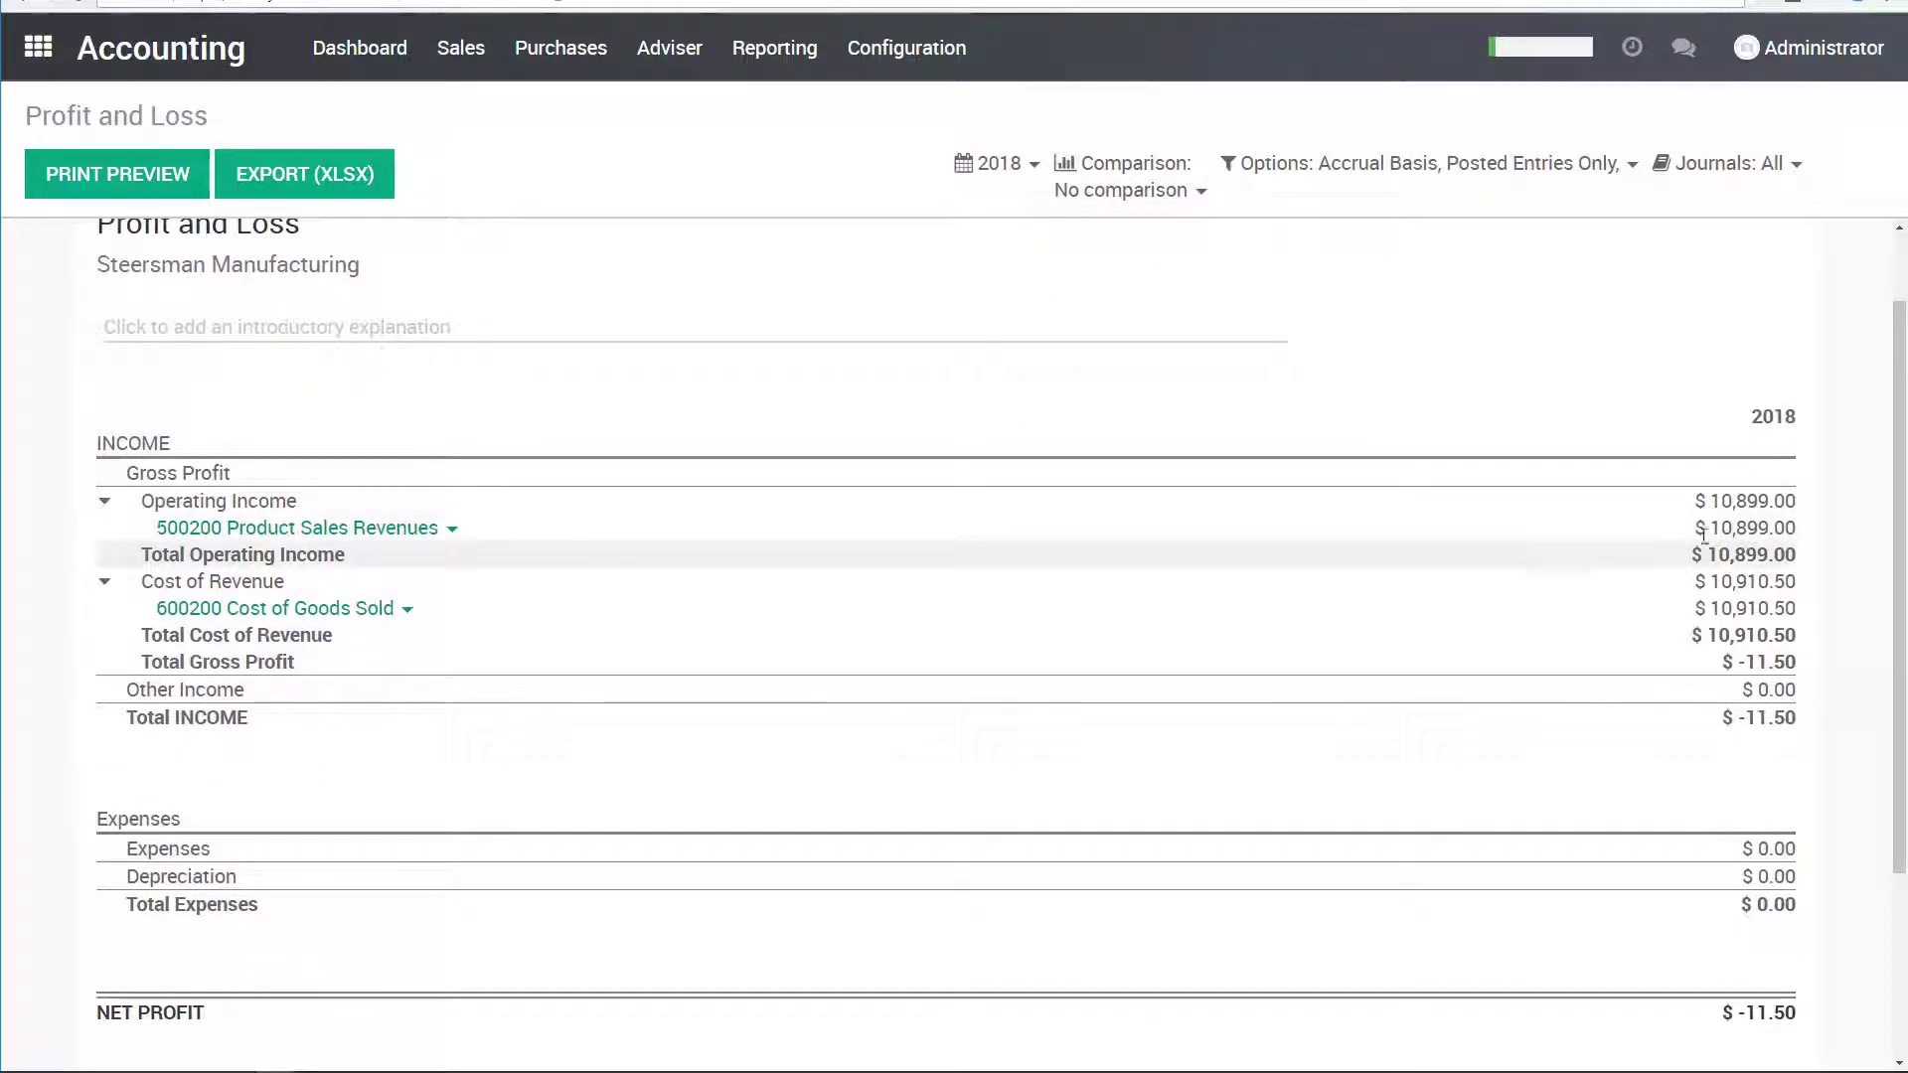
left_click_drag(1786, 527, 1694, 502)
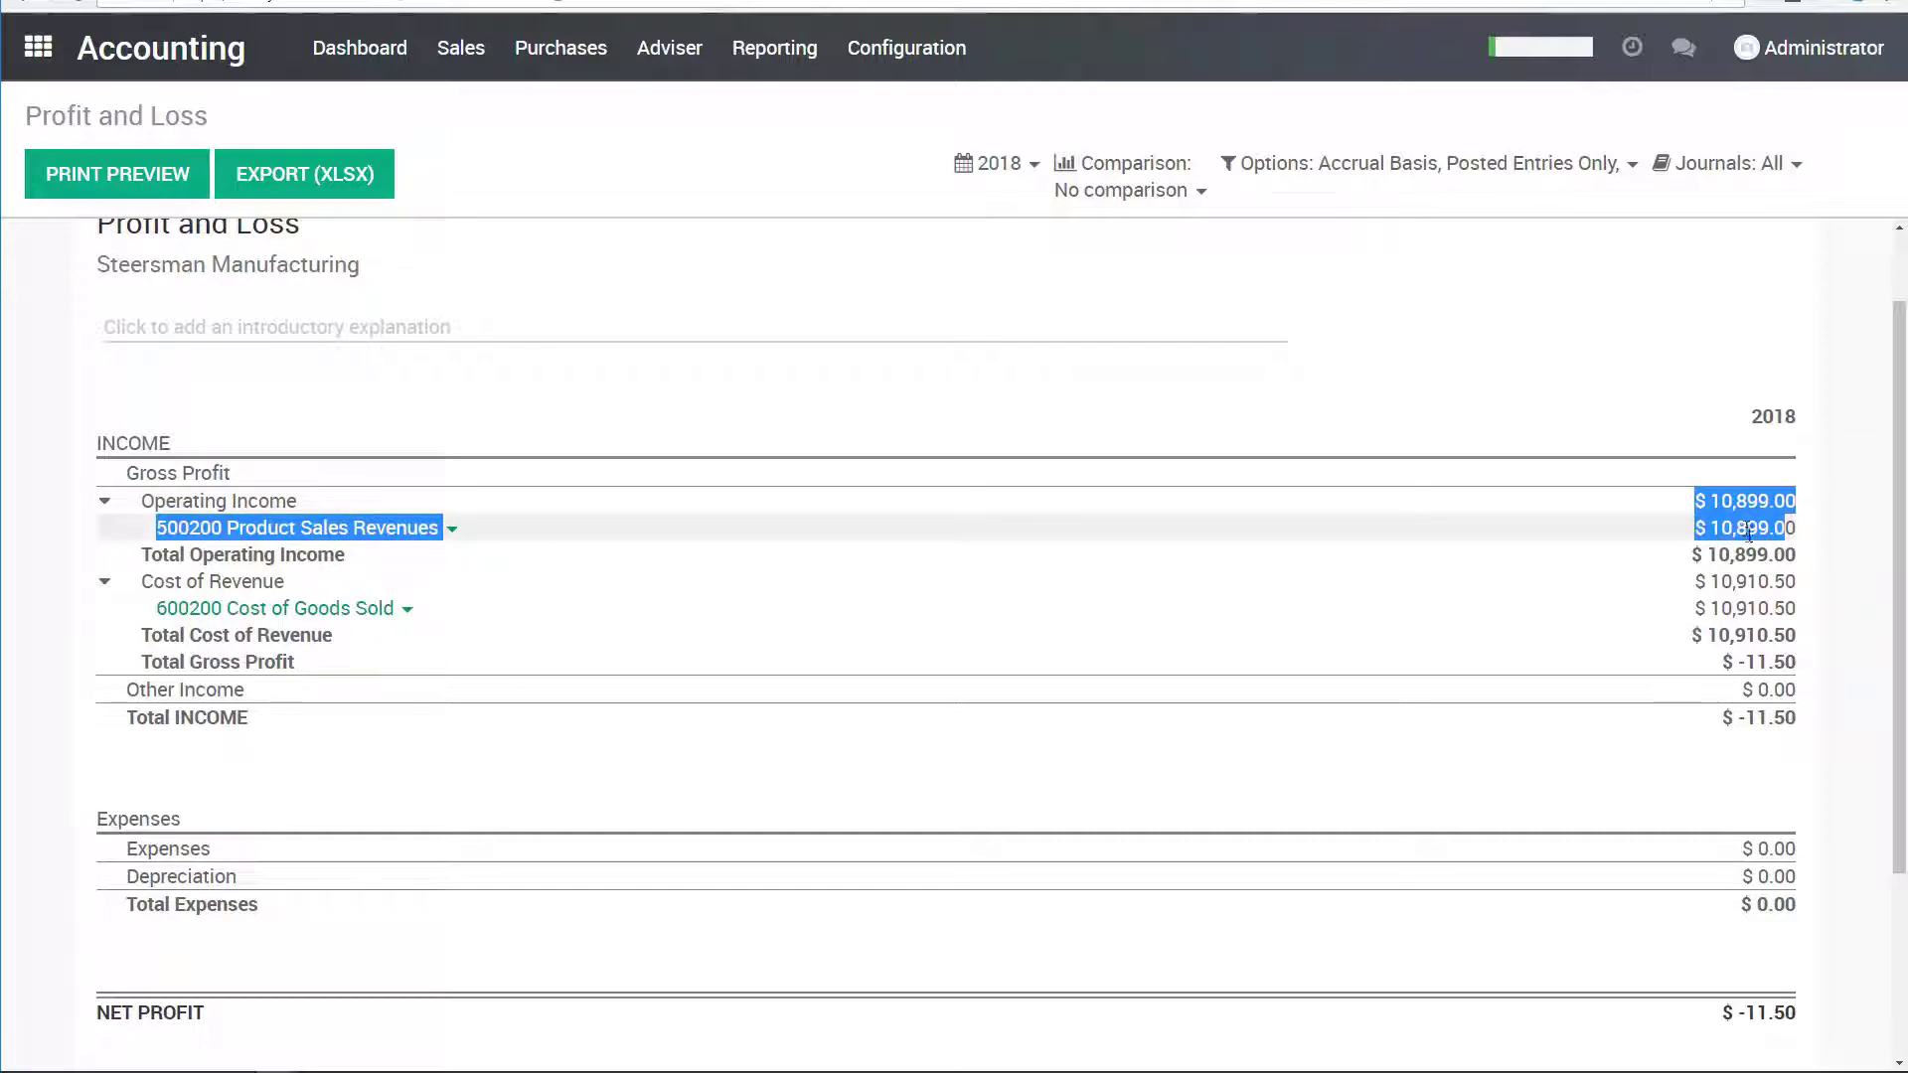
left_click(1750, 566)
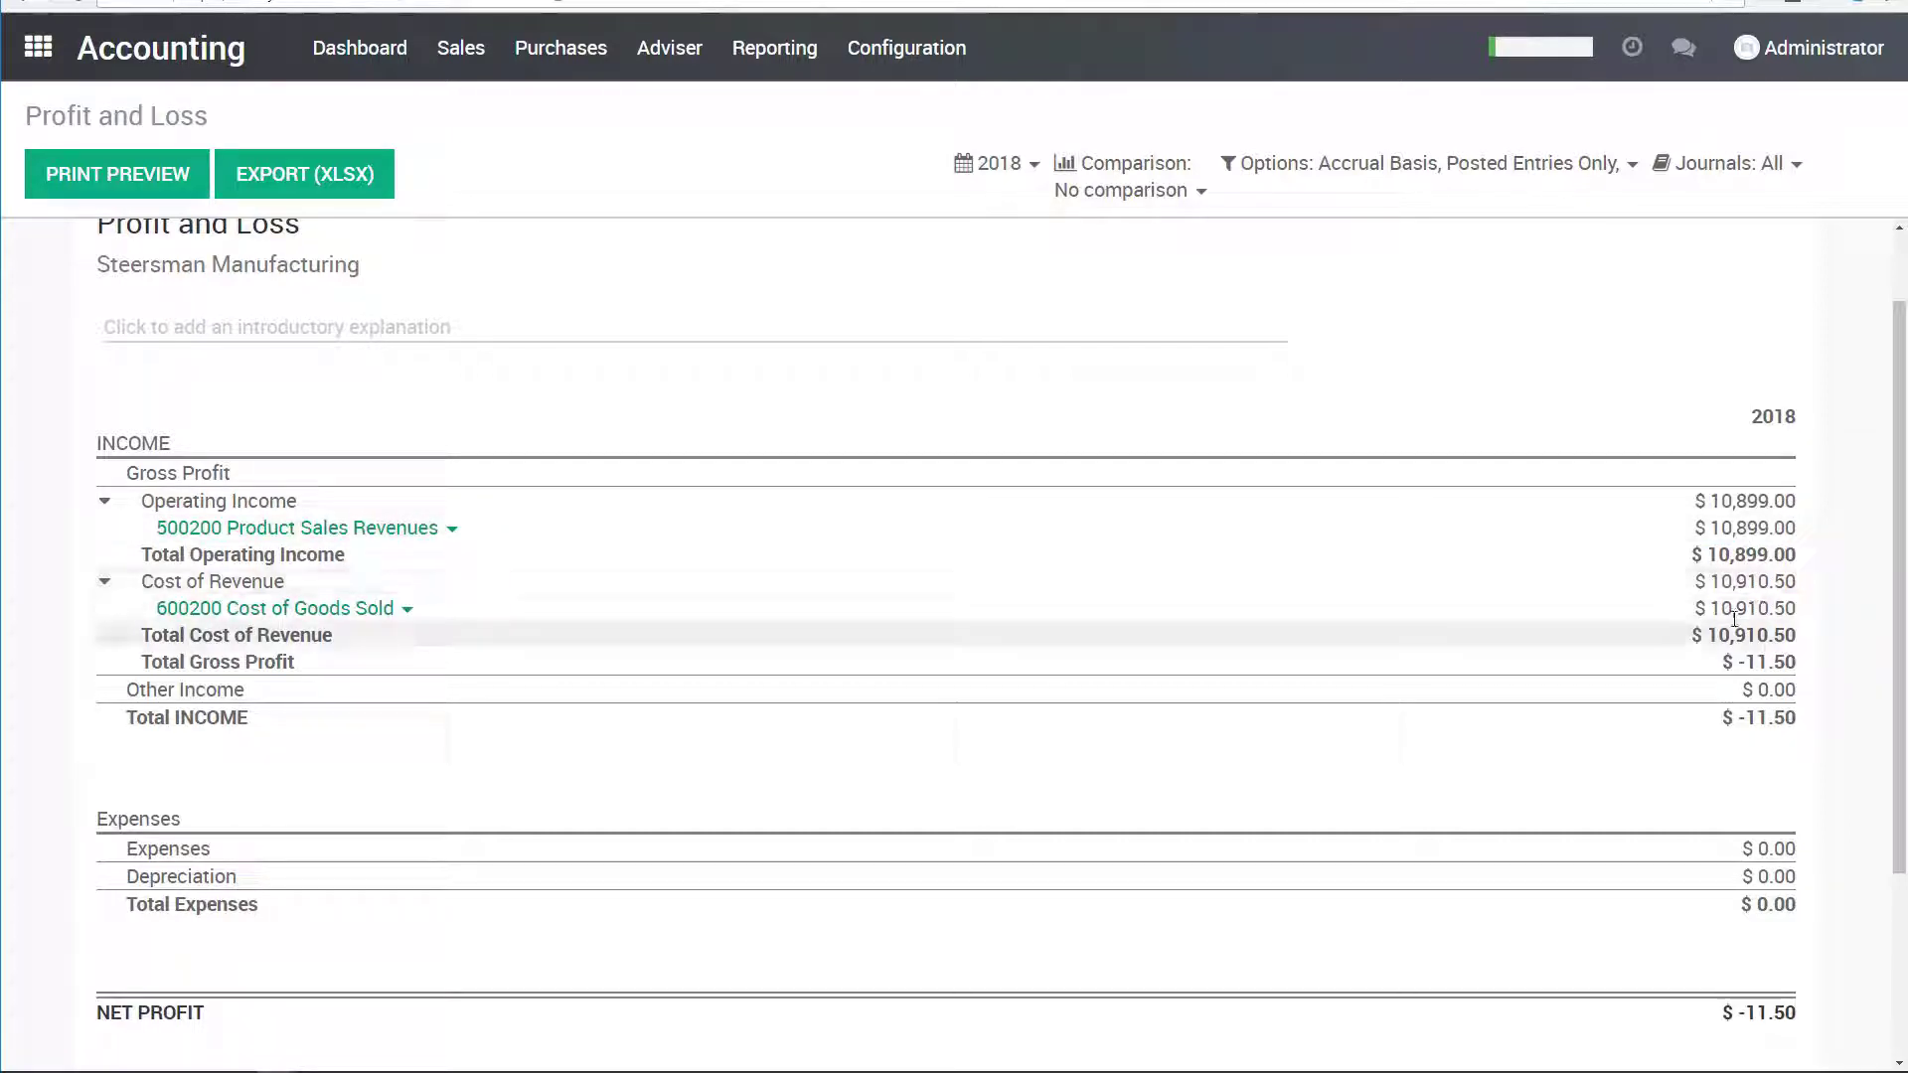
mouse_move(1776, 606)
left_mouse_down()
mouse_move(1722, 608)
mouse_move(1750, 608)
left_mouse_up()
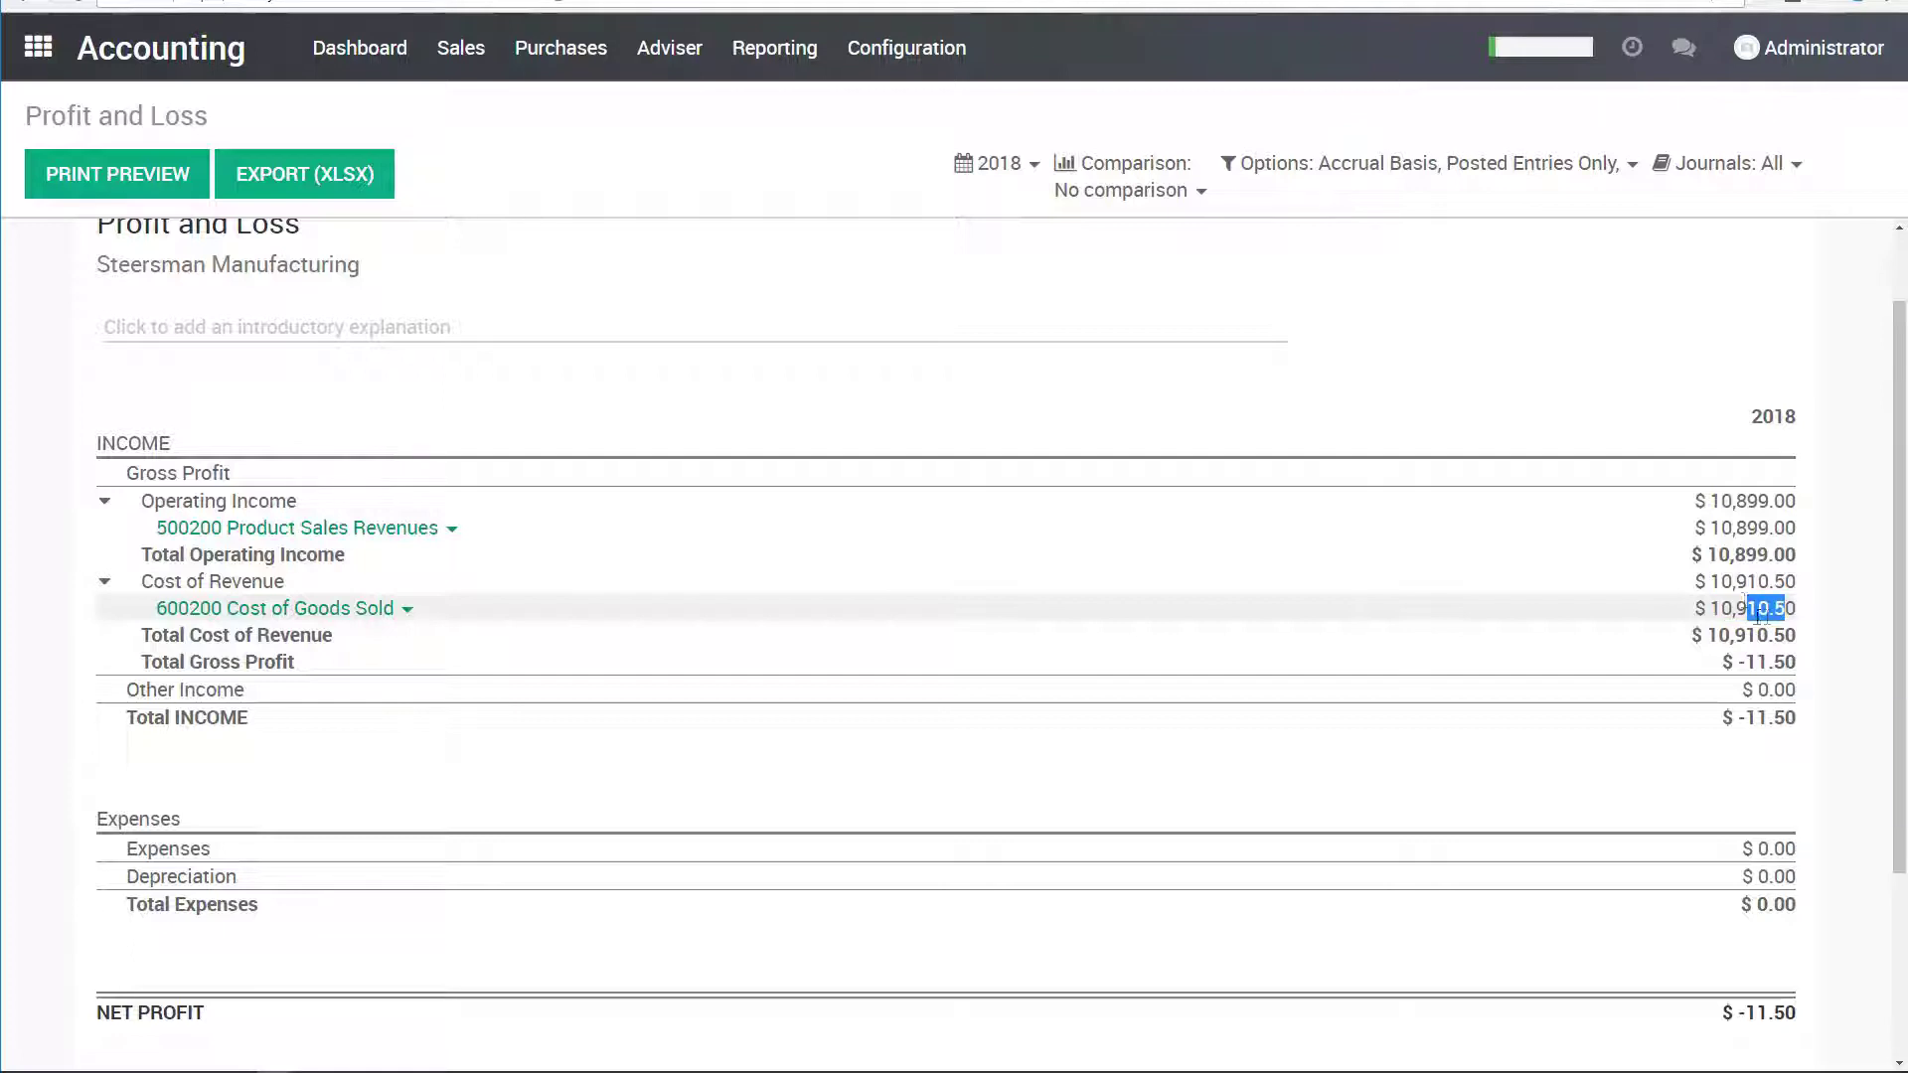
left_click(1768, 610)
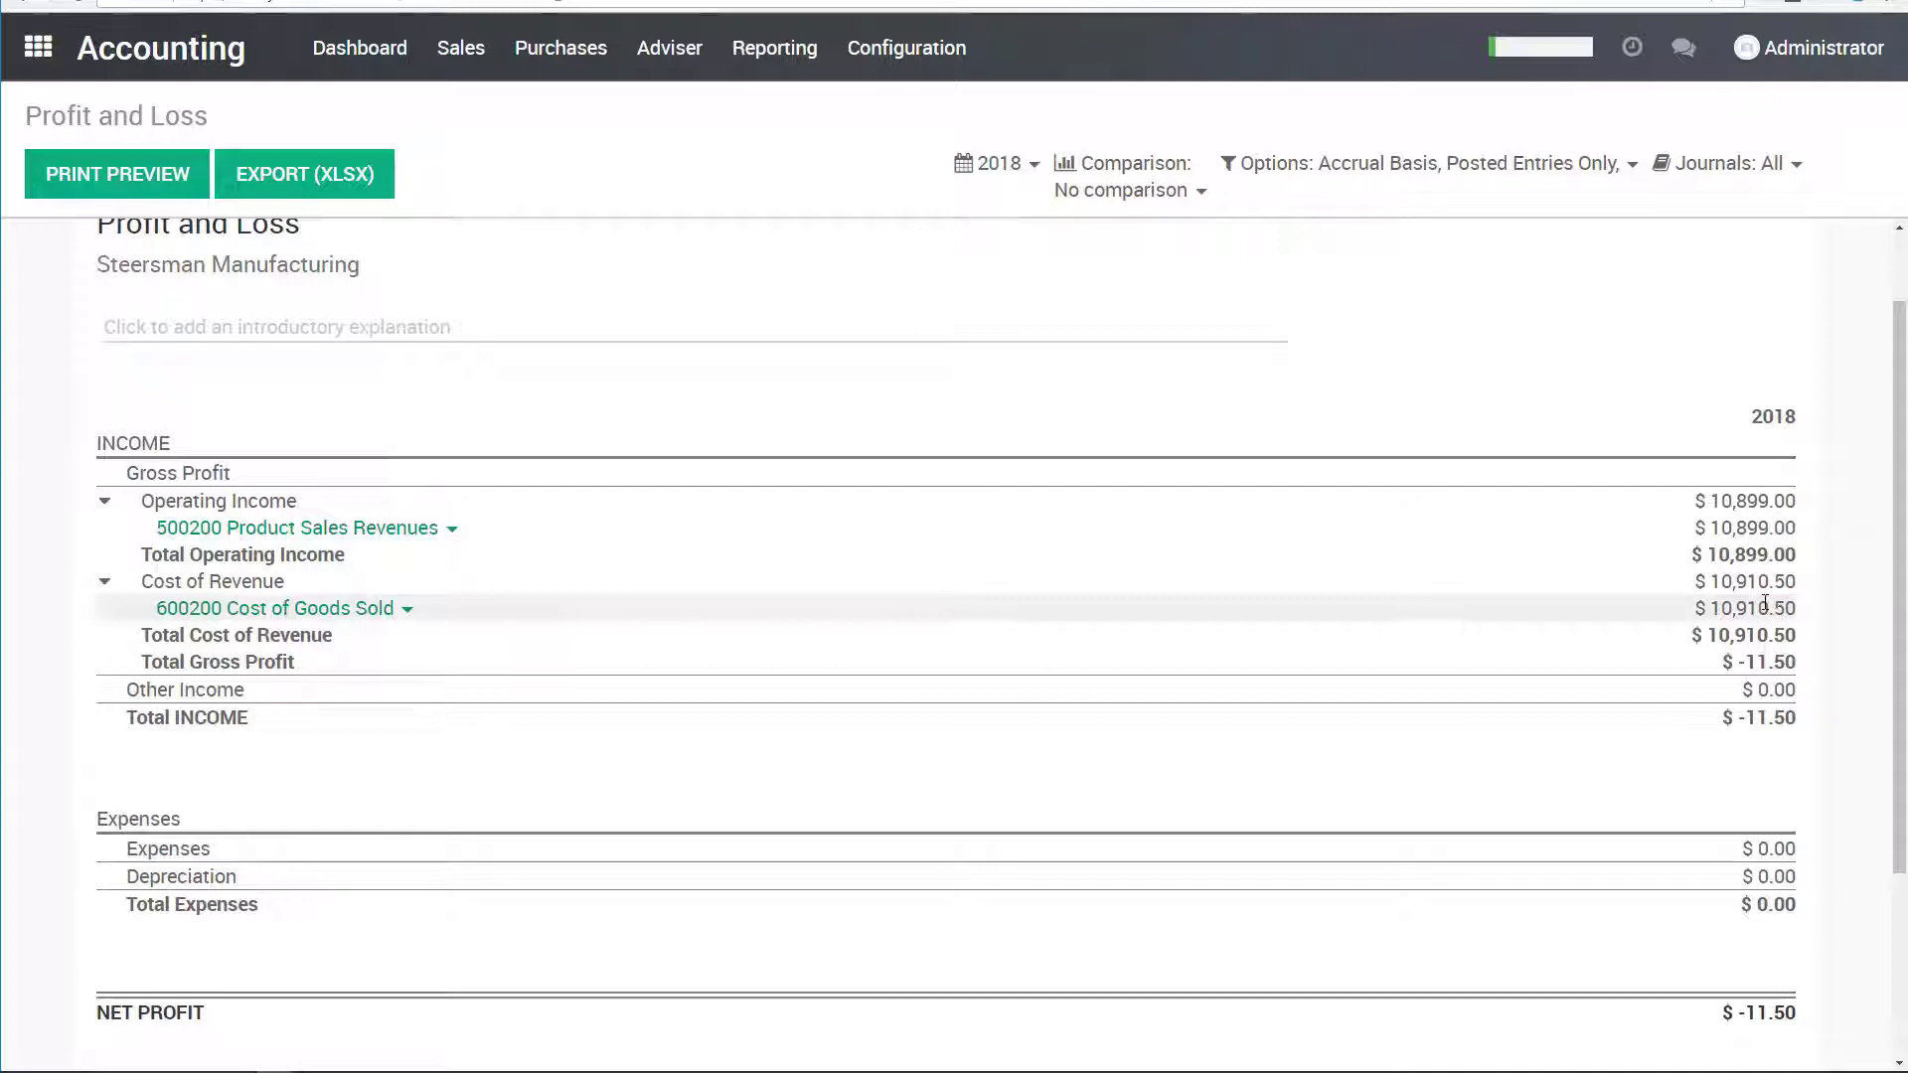
scroll(1764, 603, "down", 1)
left_click_drag(1733, 913, 1770, 913)
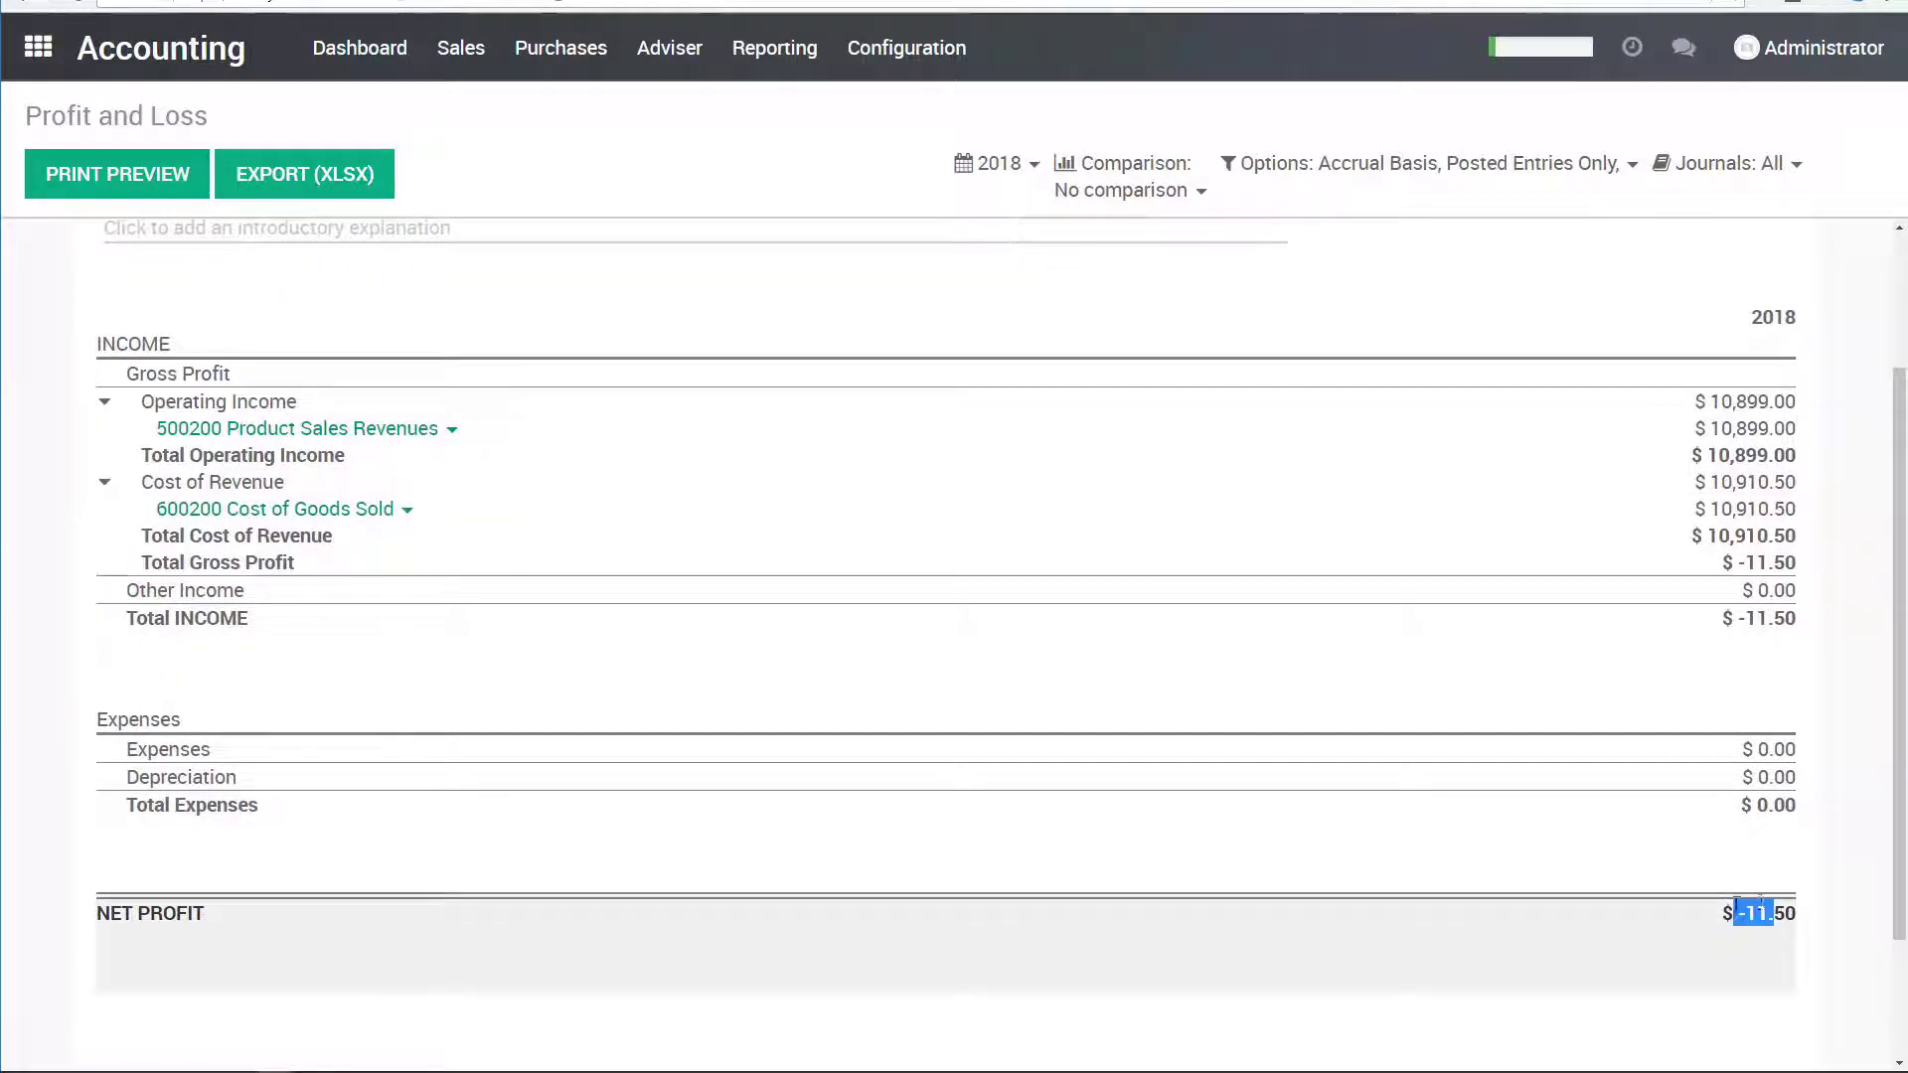
scroll(1448, 646, "up", 2)
left_click(1193, 427)
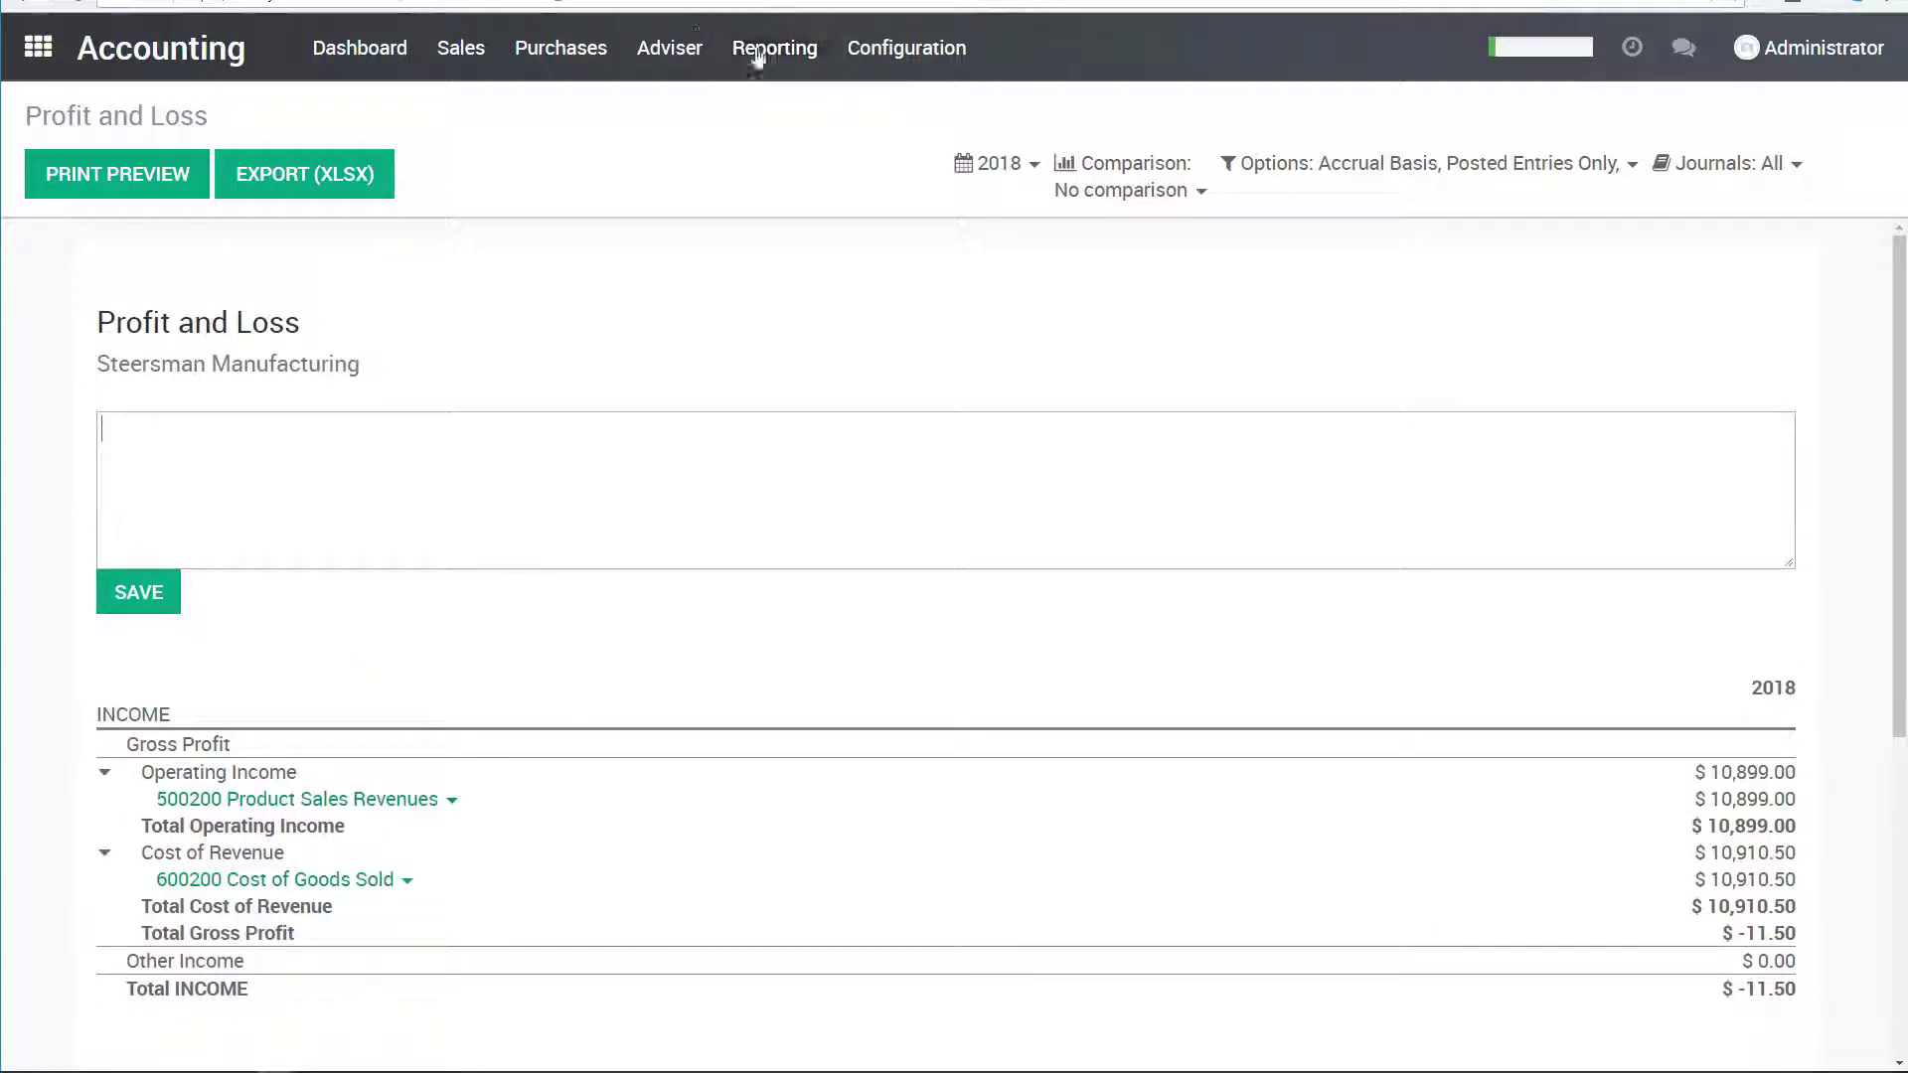
- Open the Balance Sheet, expand Receivables and check the 55,868.00 inventory amount
left_click(777, 49)
left_click(854, 231)
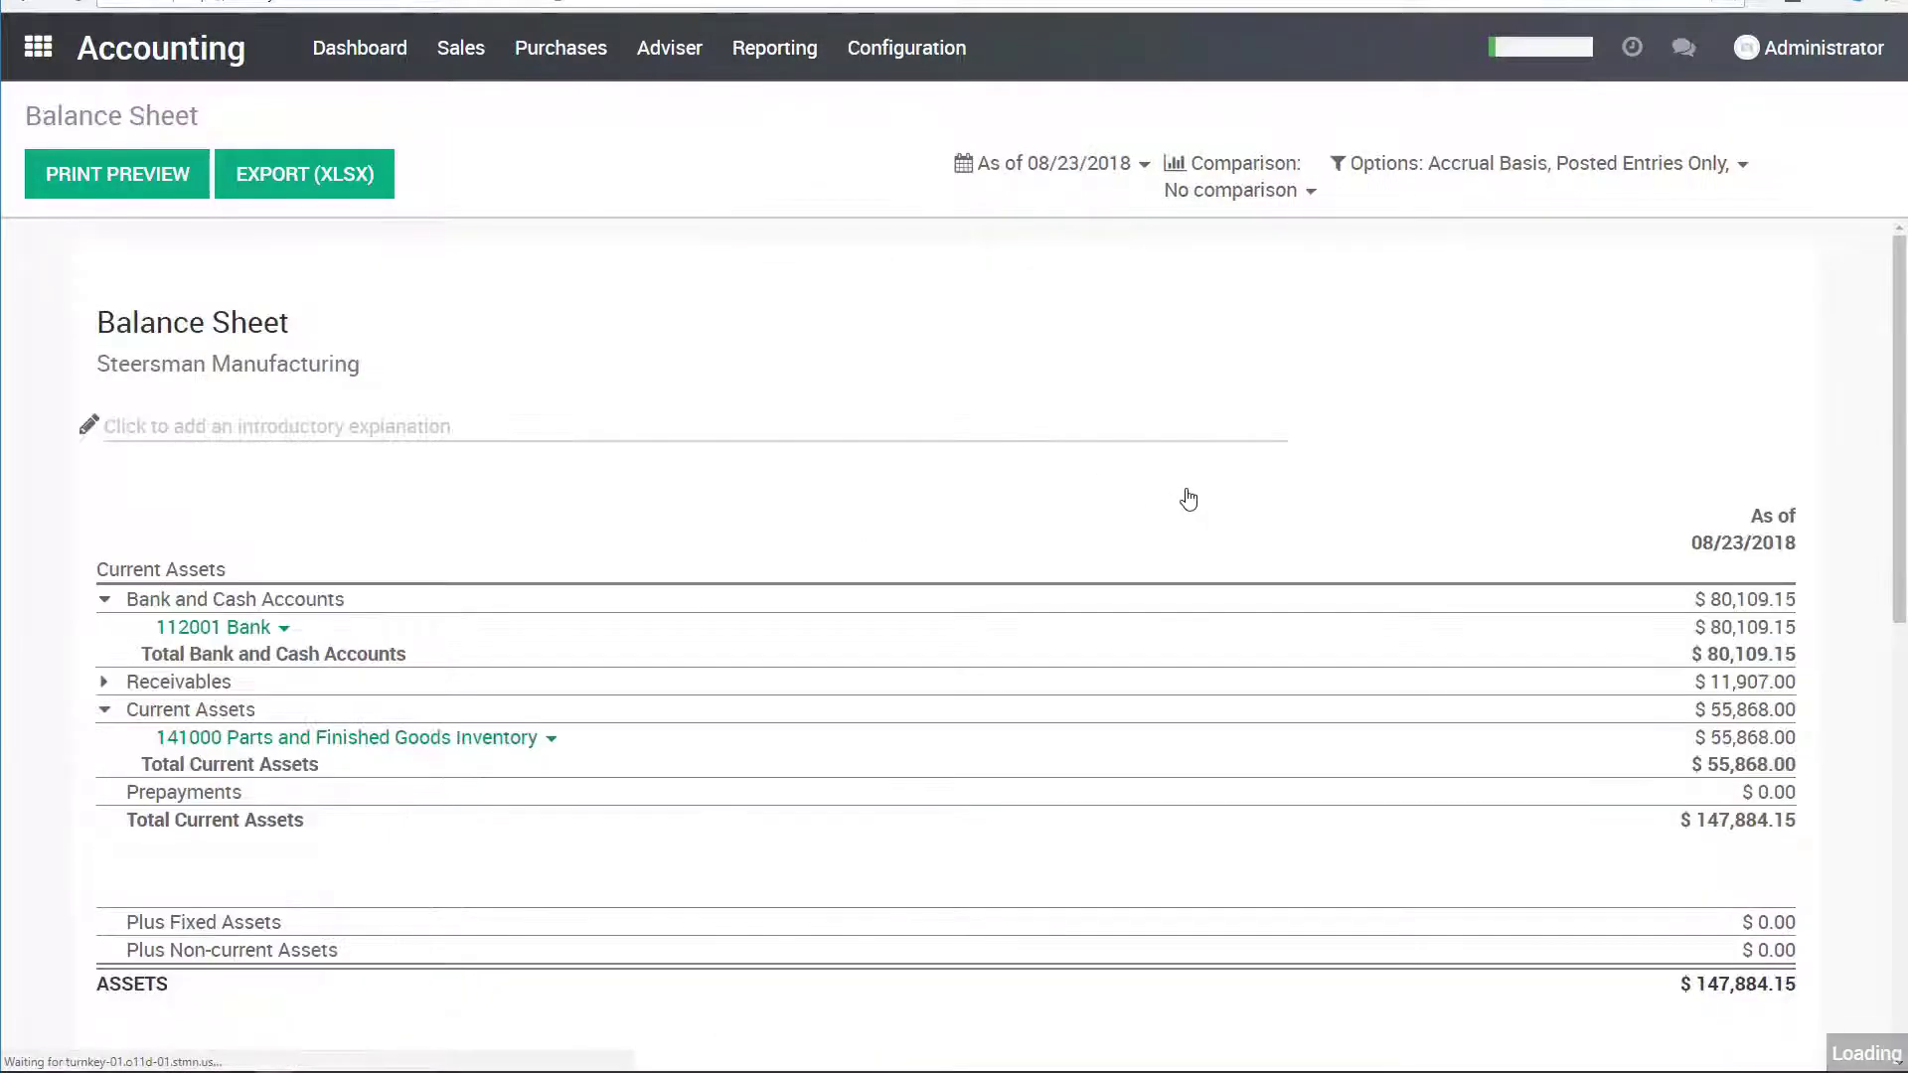
scroll(1390, 656, "down", 3)
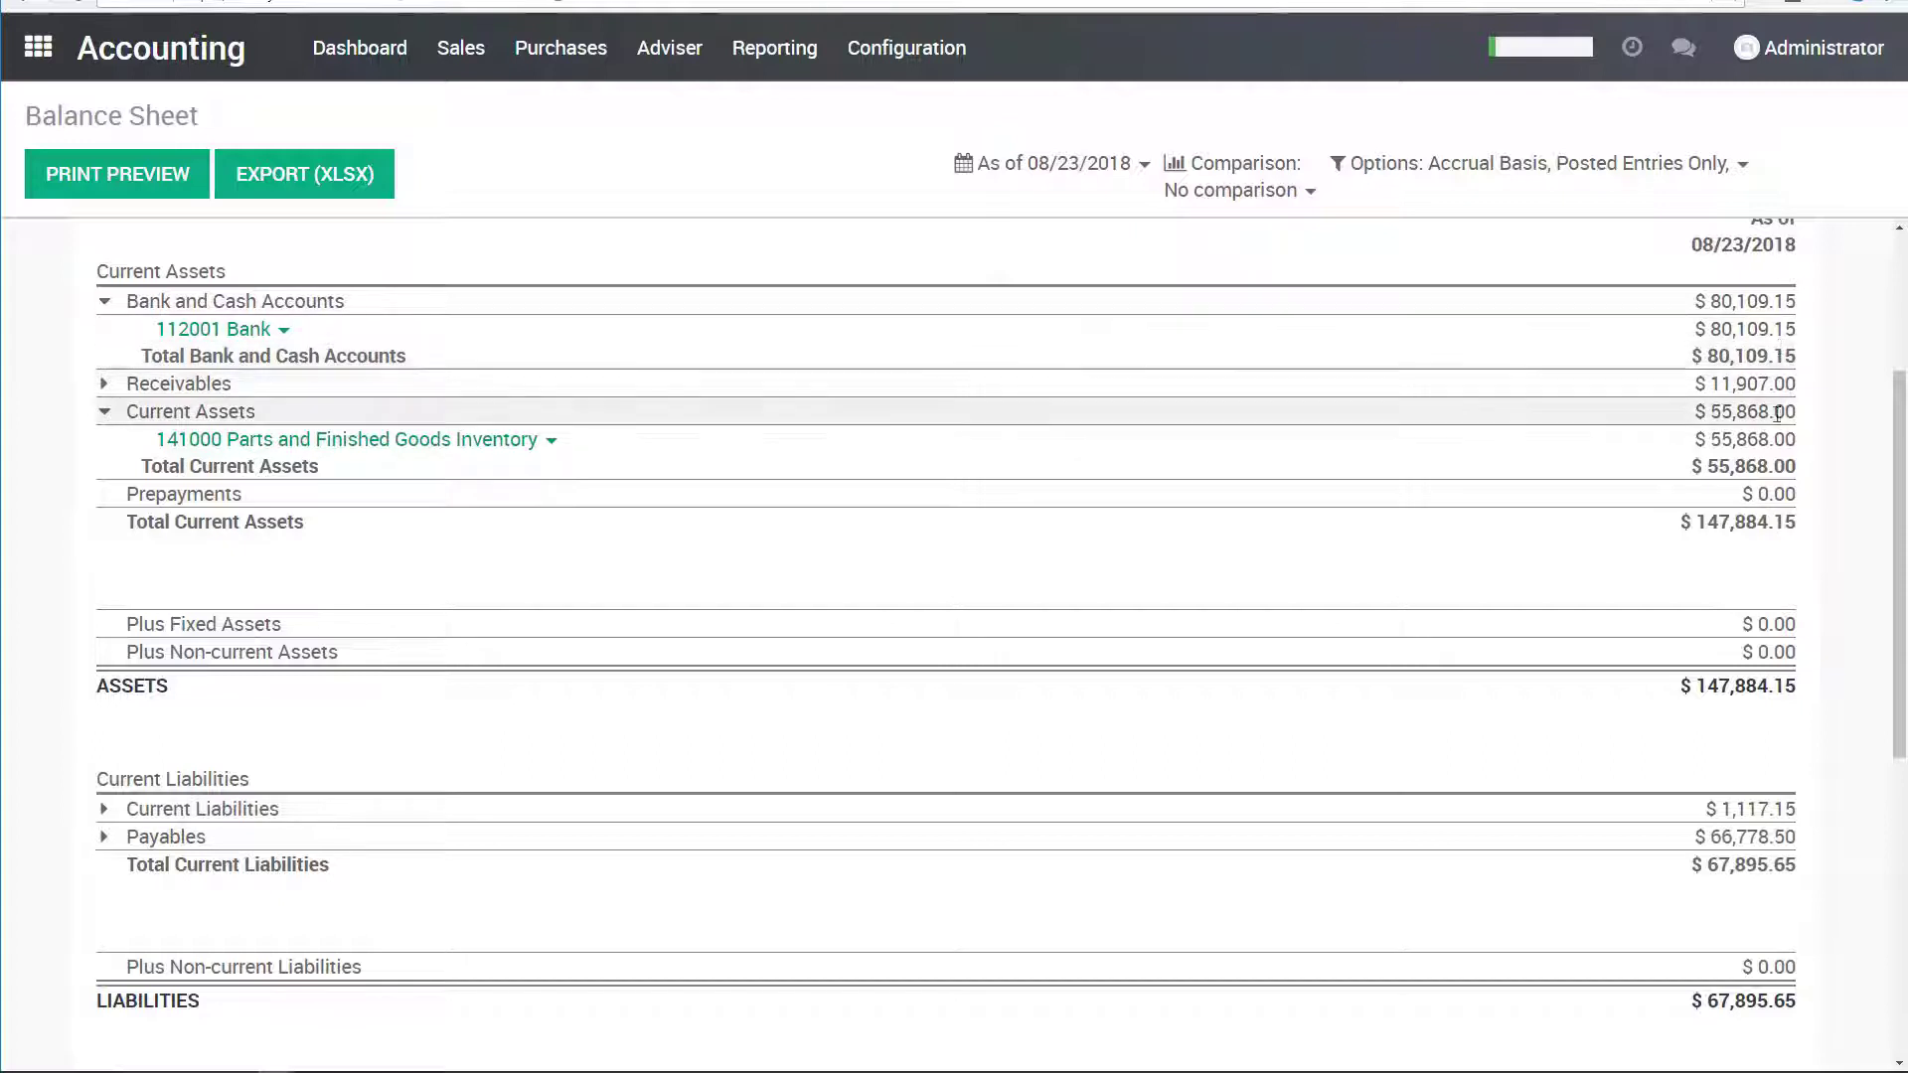
left_click(176, 384)
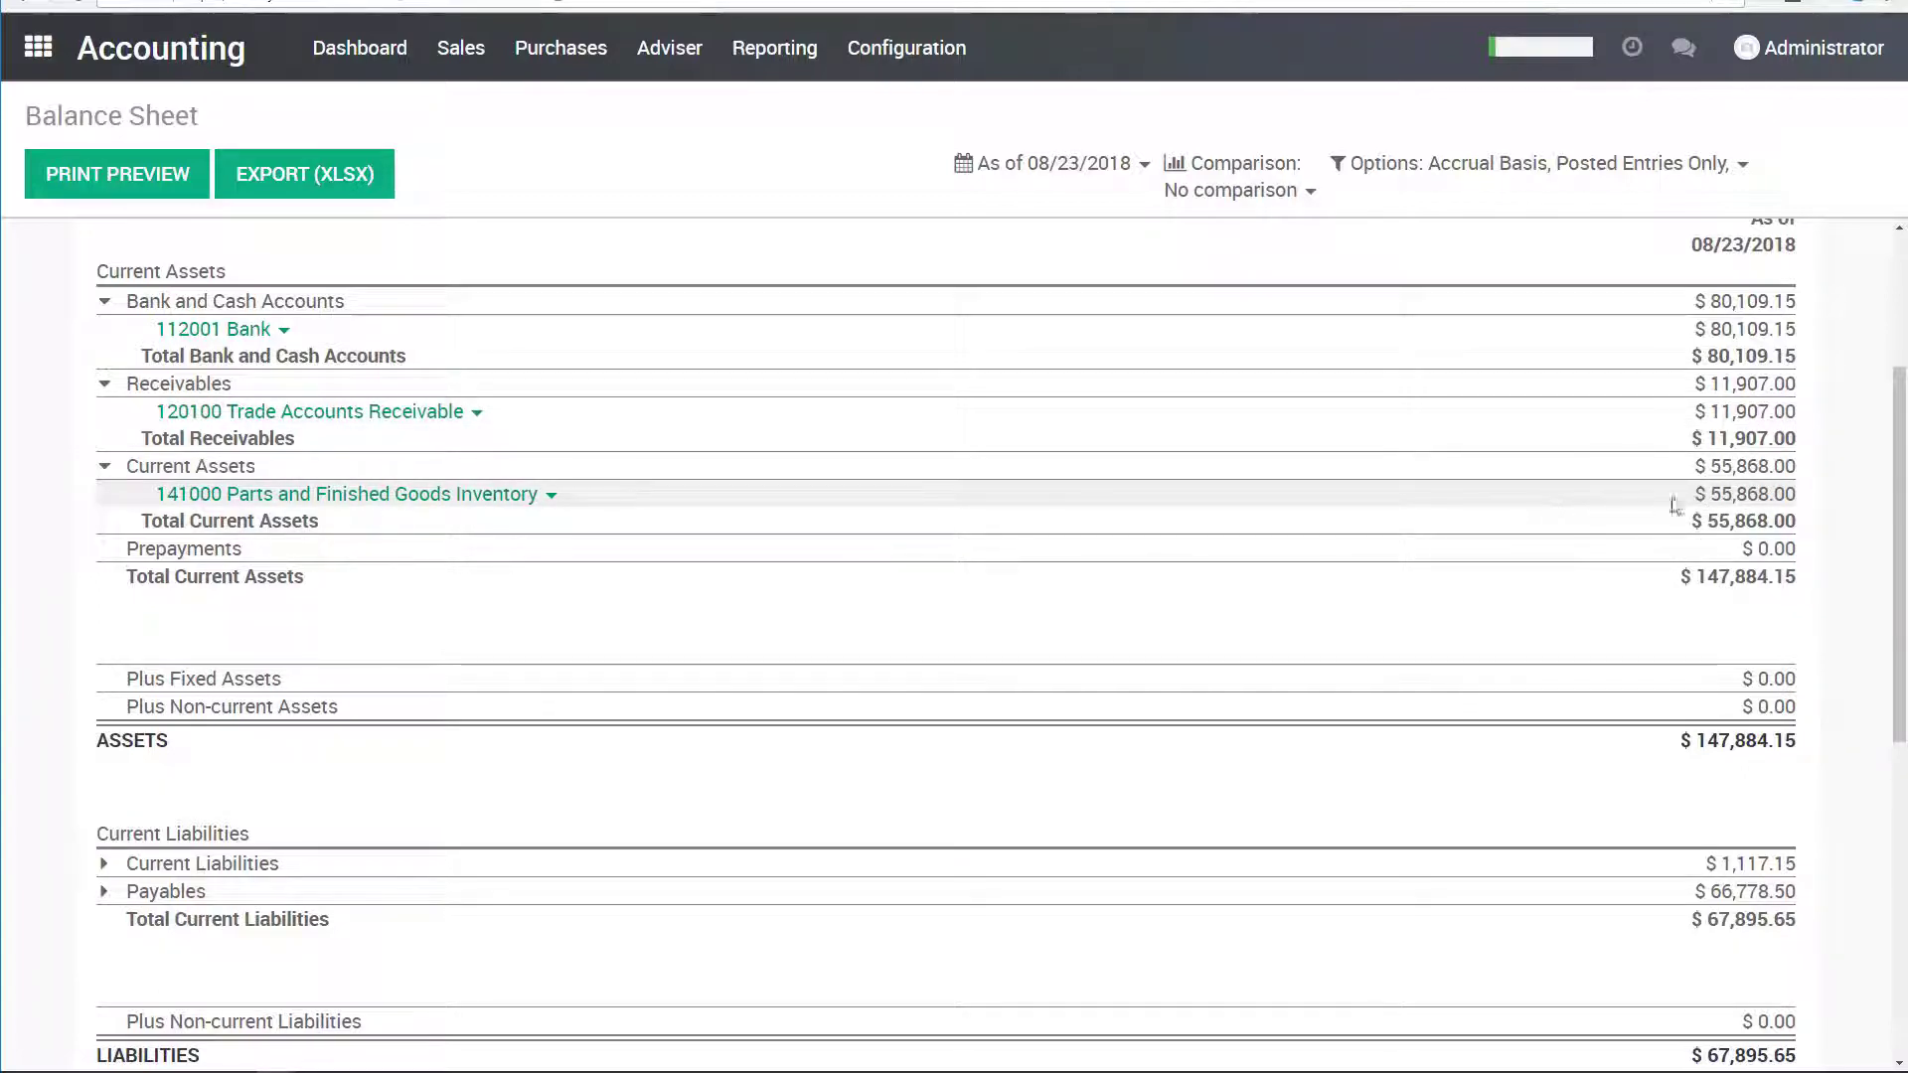
left_click_drag(1707, 494, 1787, 492)
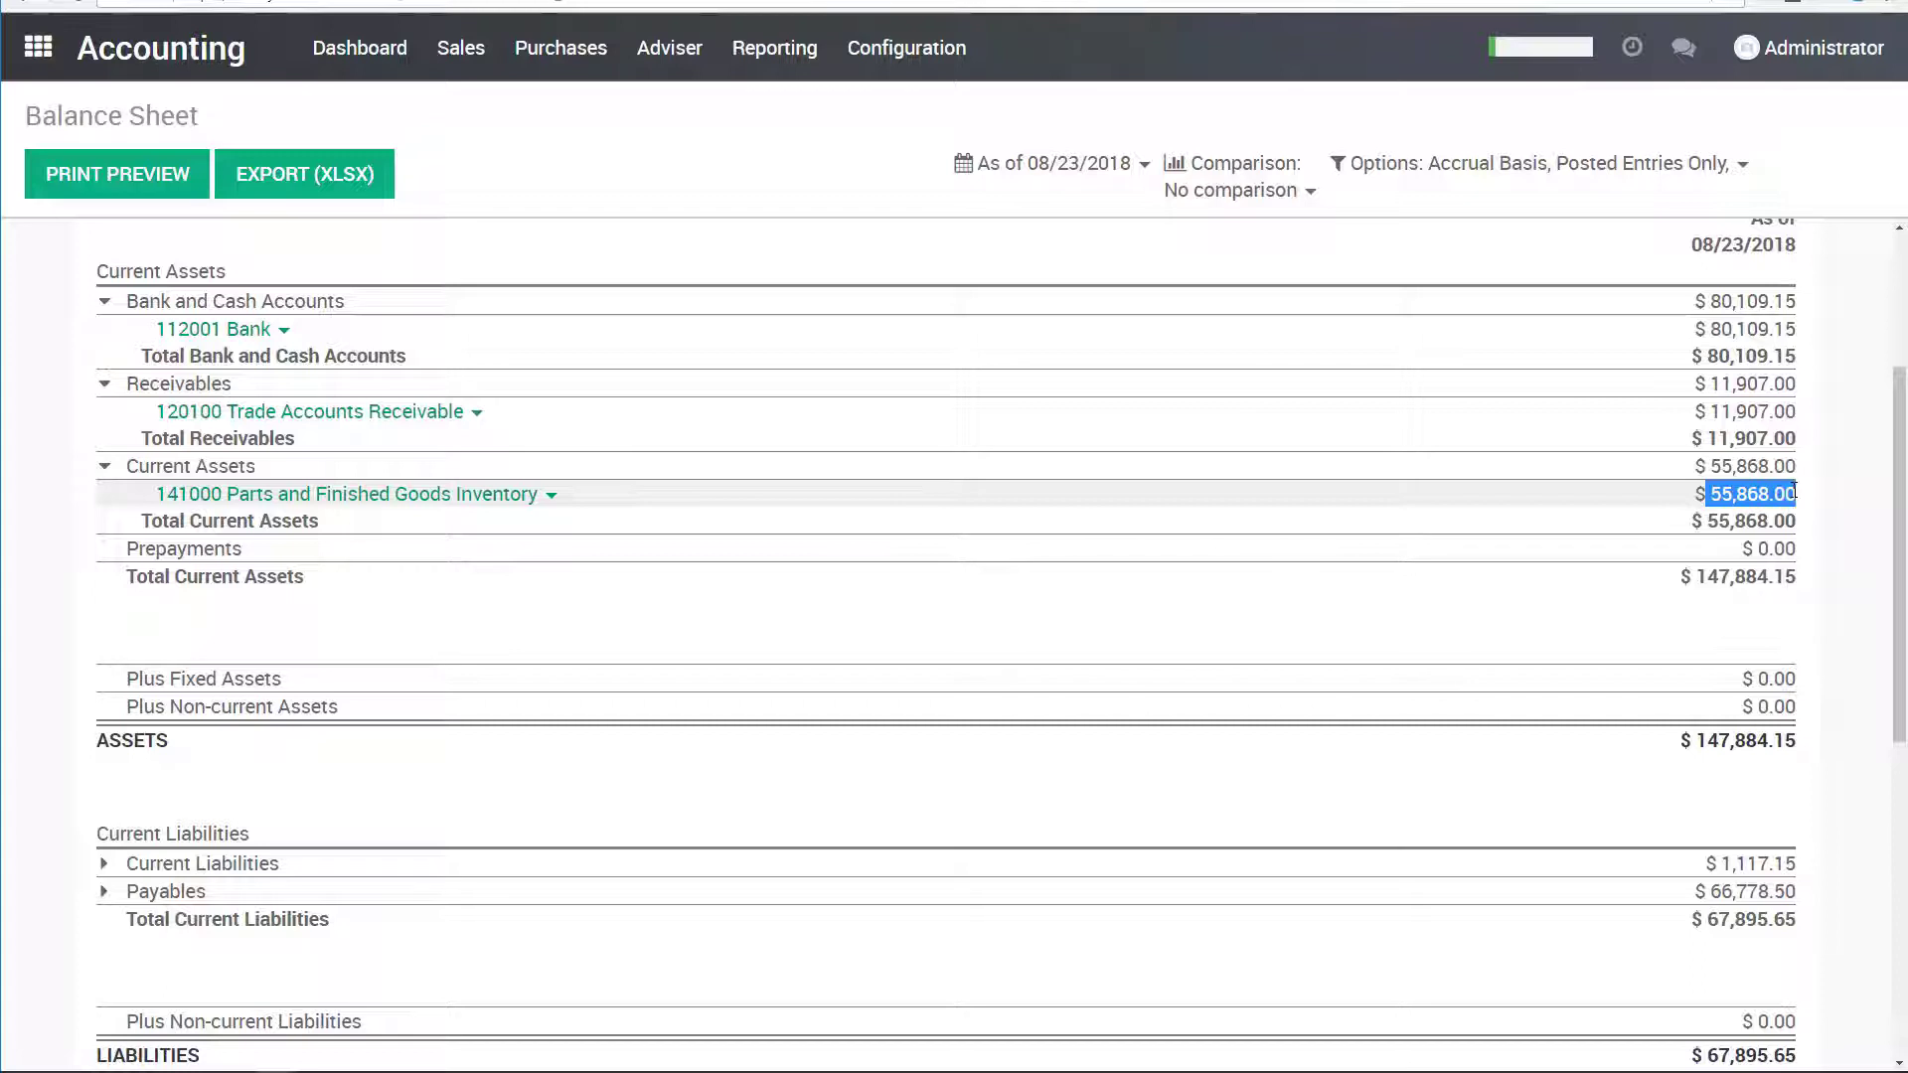
left_click(1792, 494)
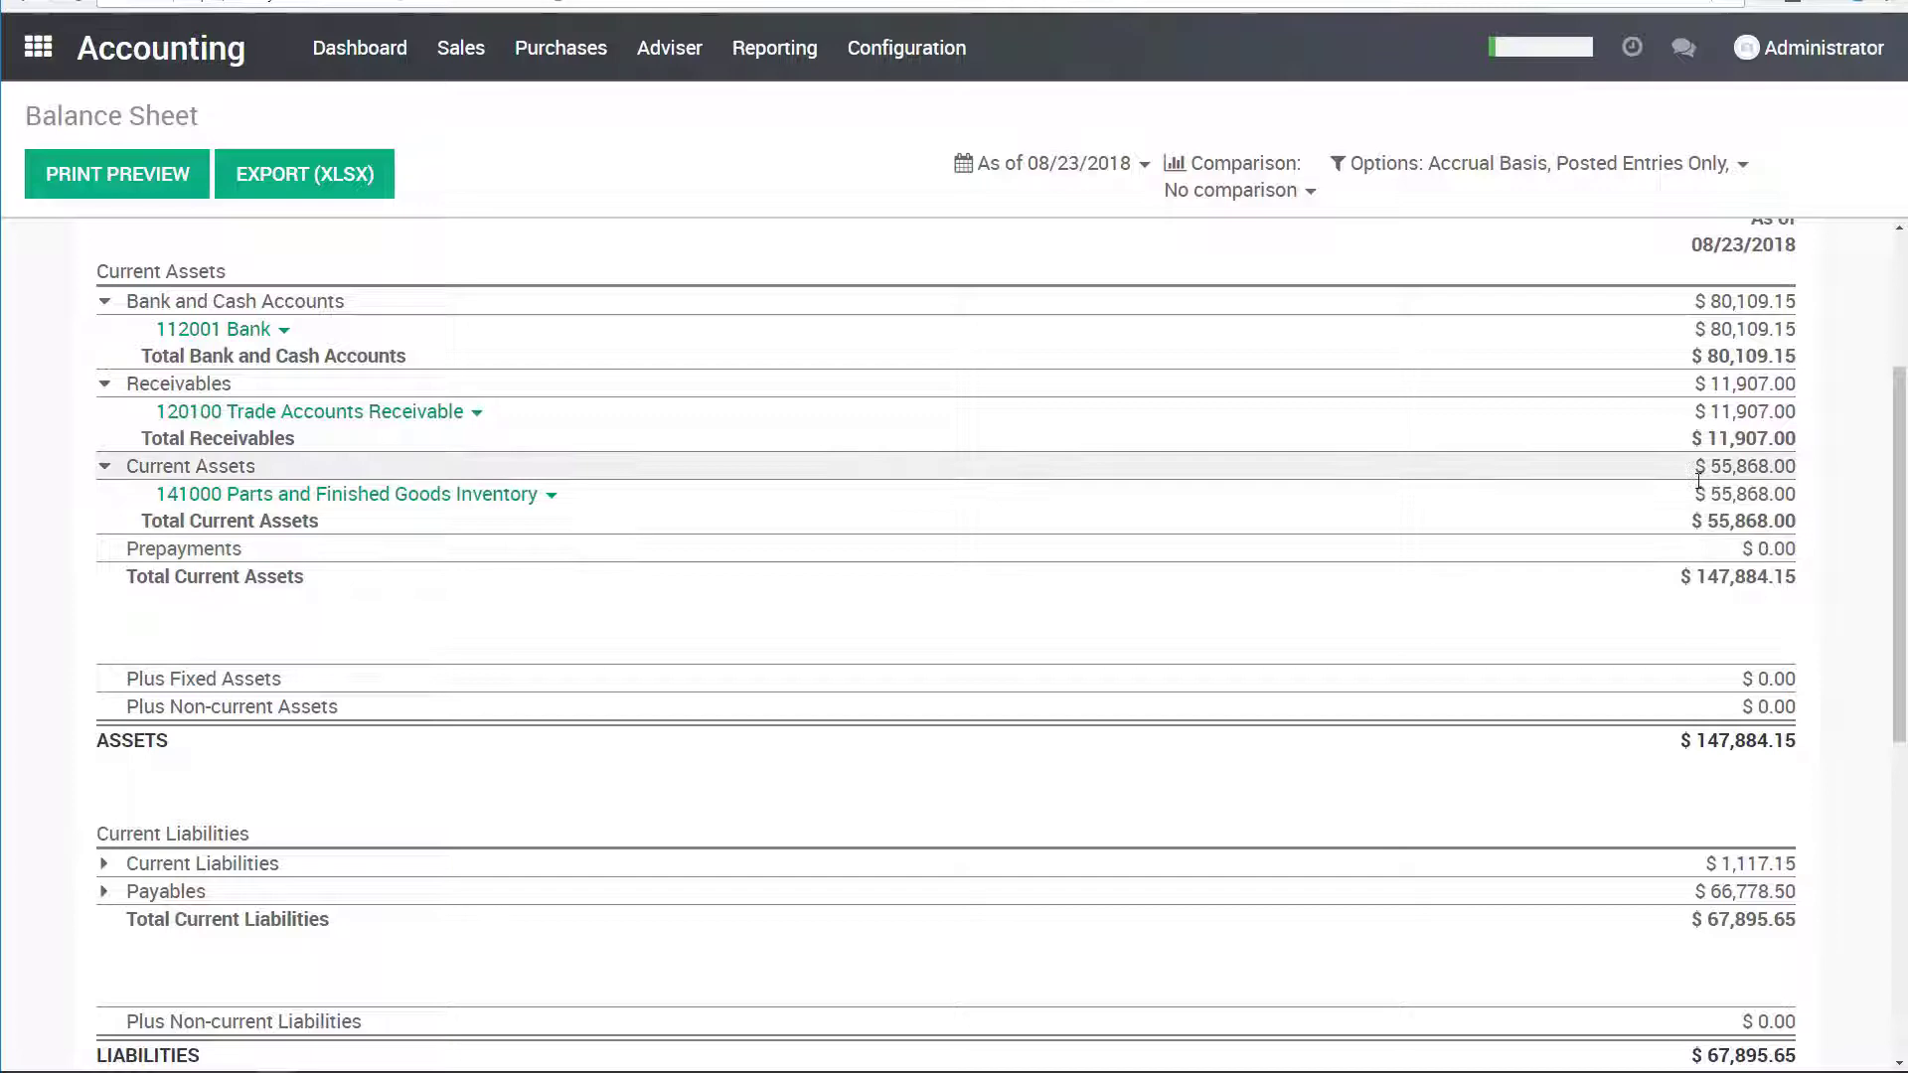
- Expand Payables, scroll through the Balance Sheet, and return to the main app menu
scroll(455, 668, "down", 2)
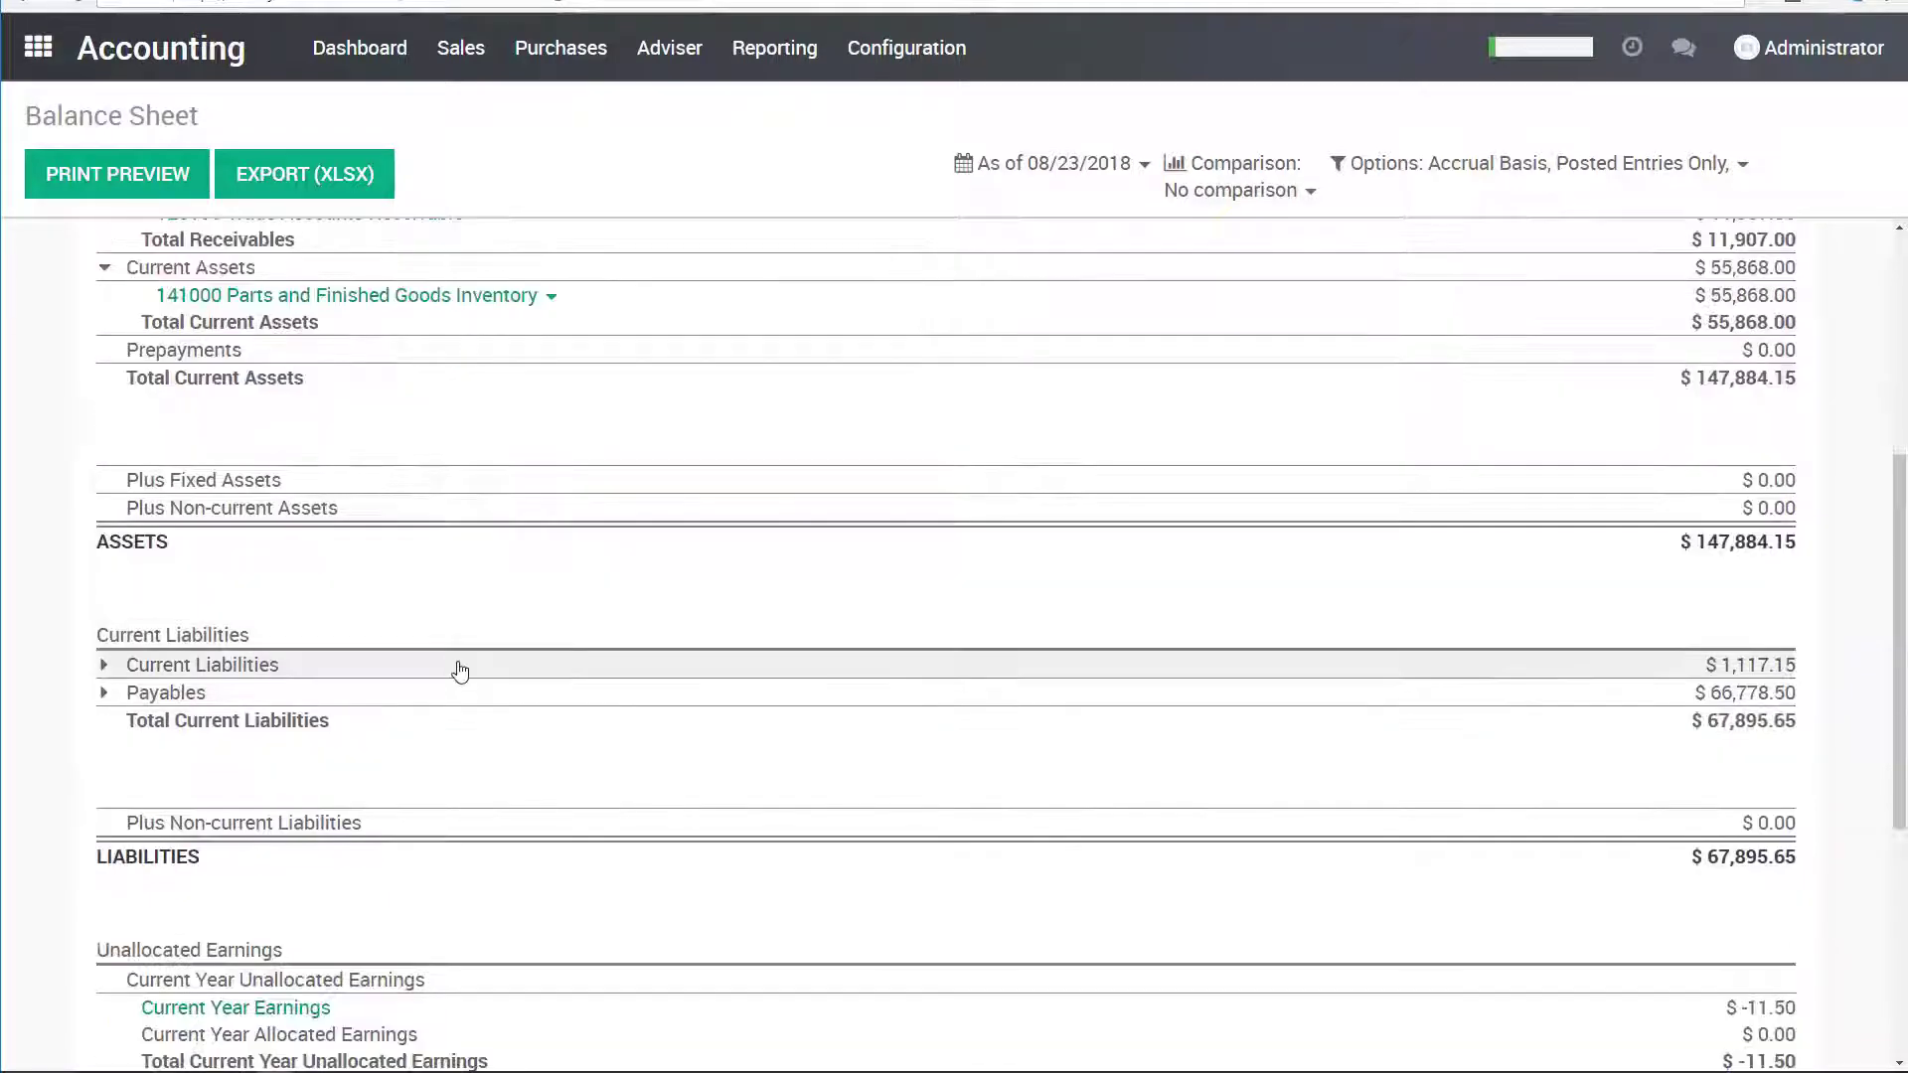
left_click(165, 693)
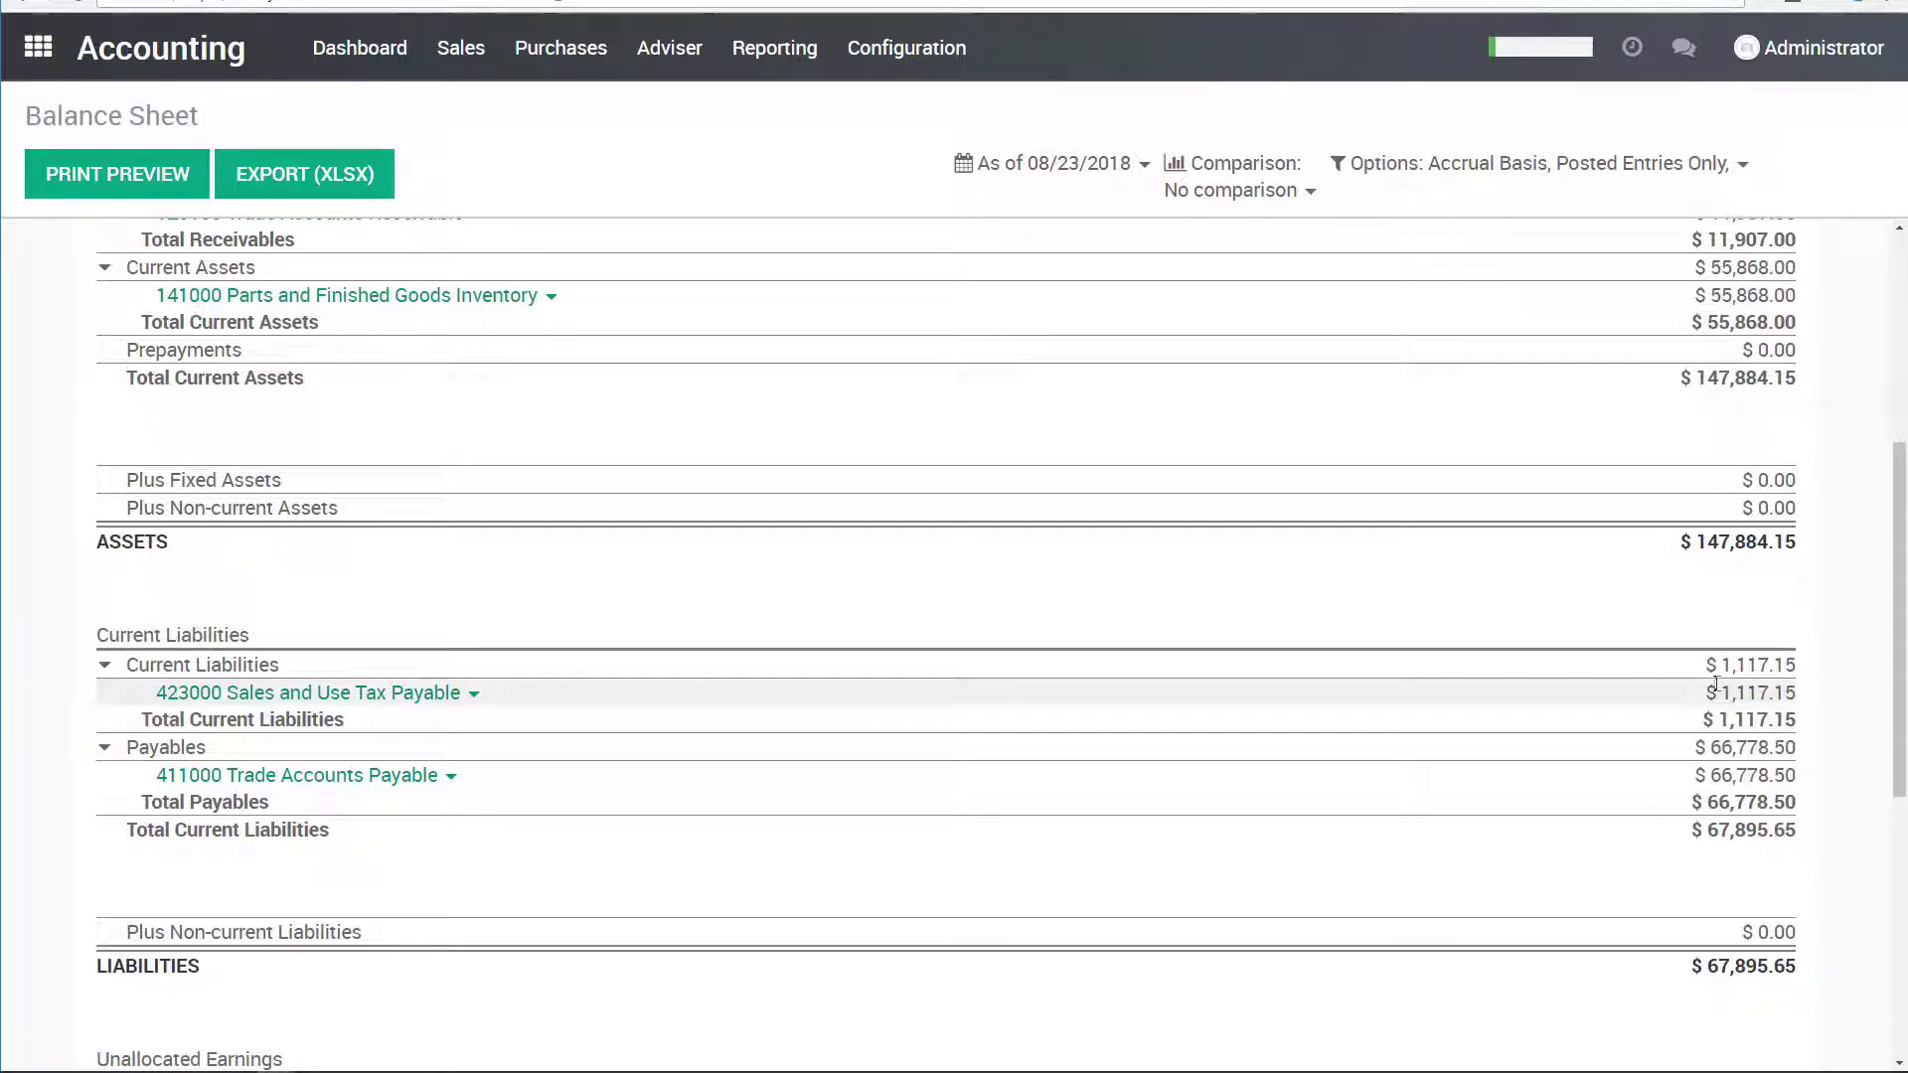
scroll(1768, 677, "down", 1)
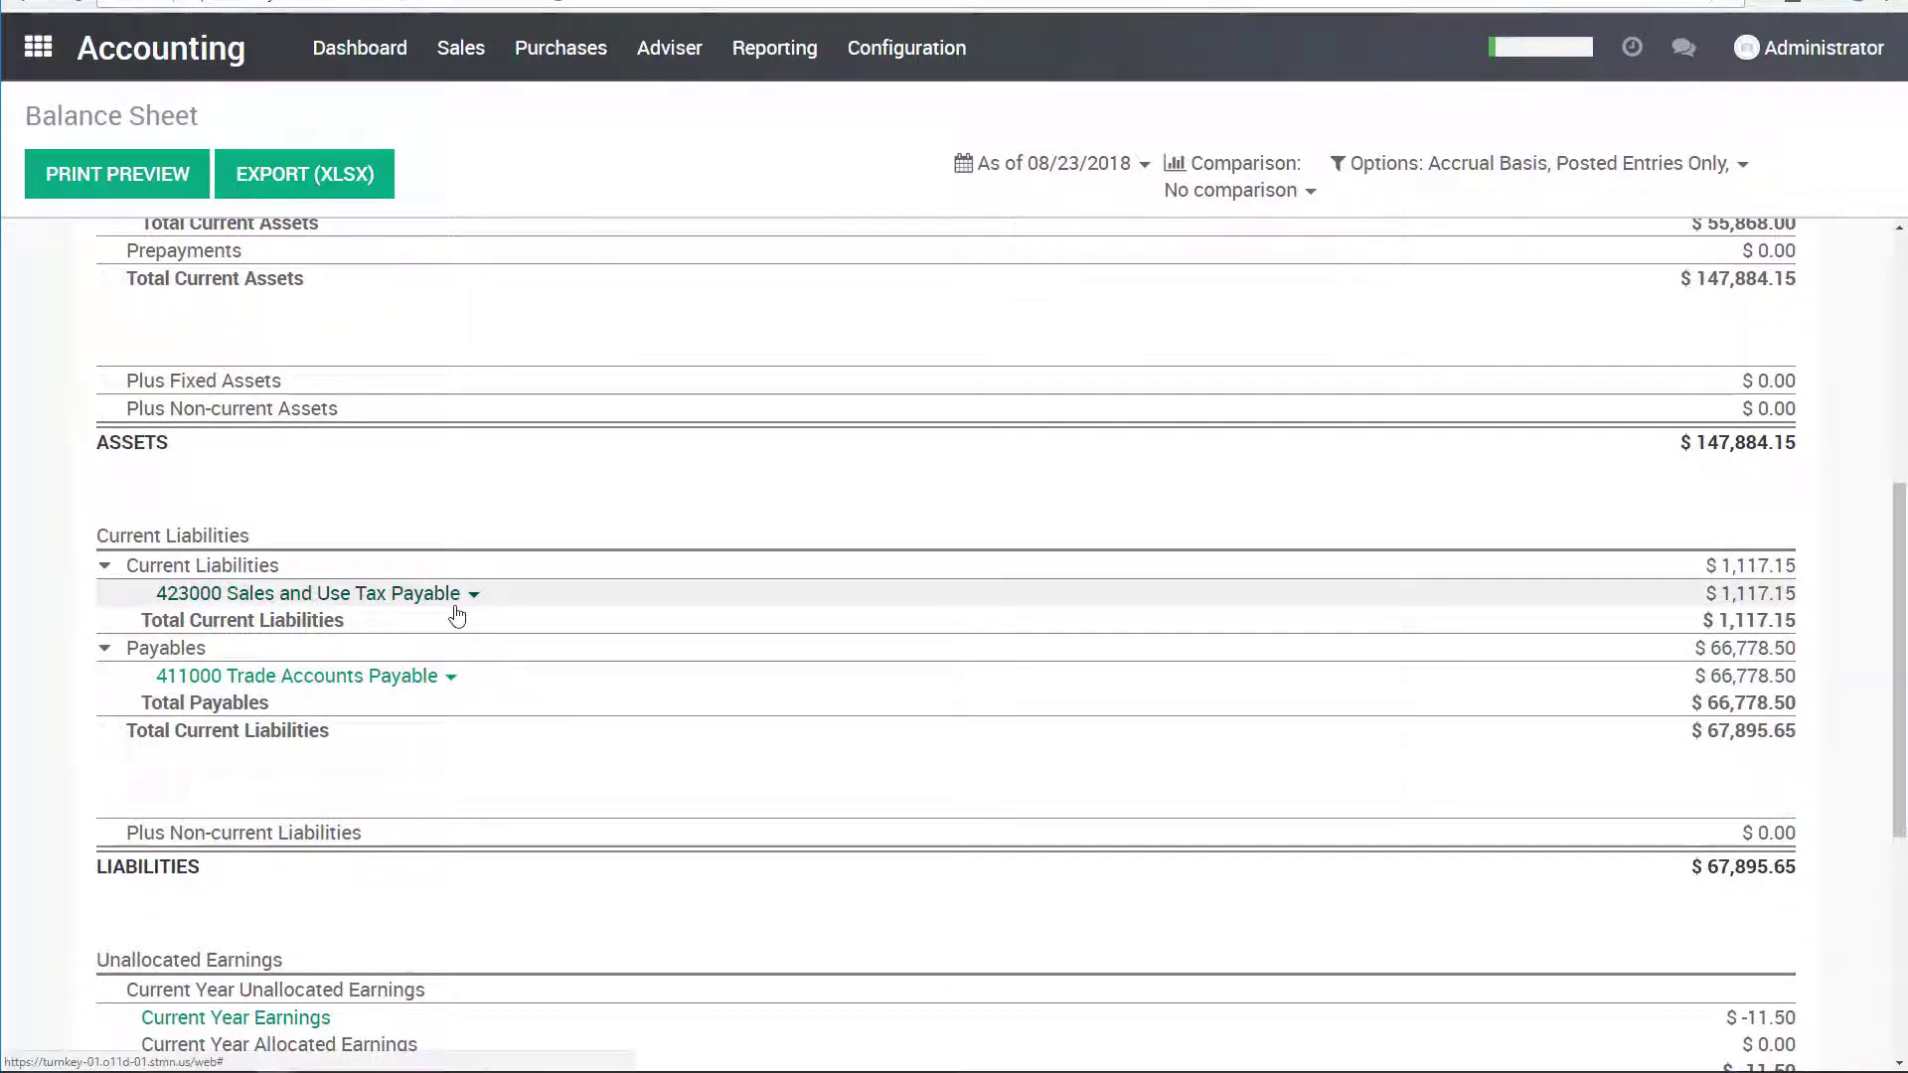
scroll(1384, 681, "down", 2)
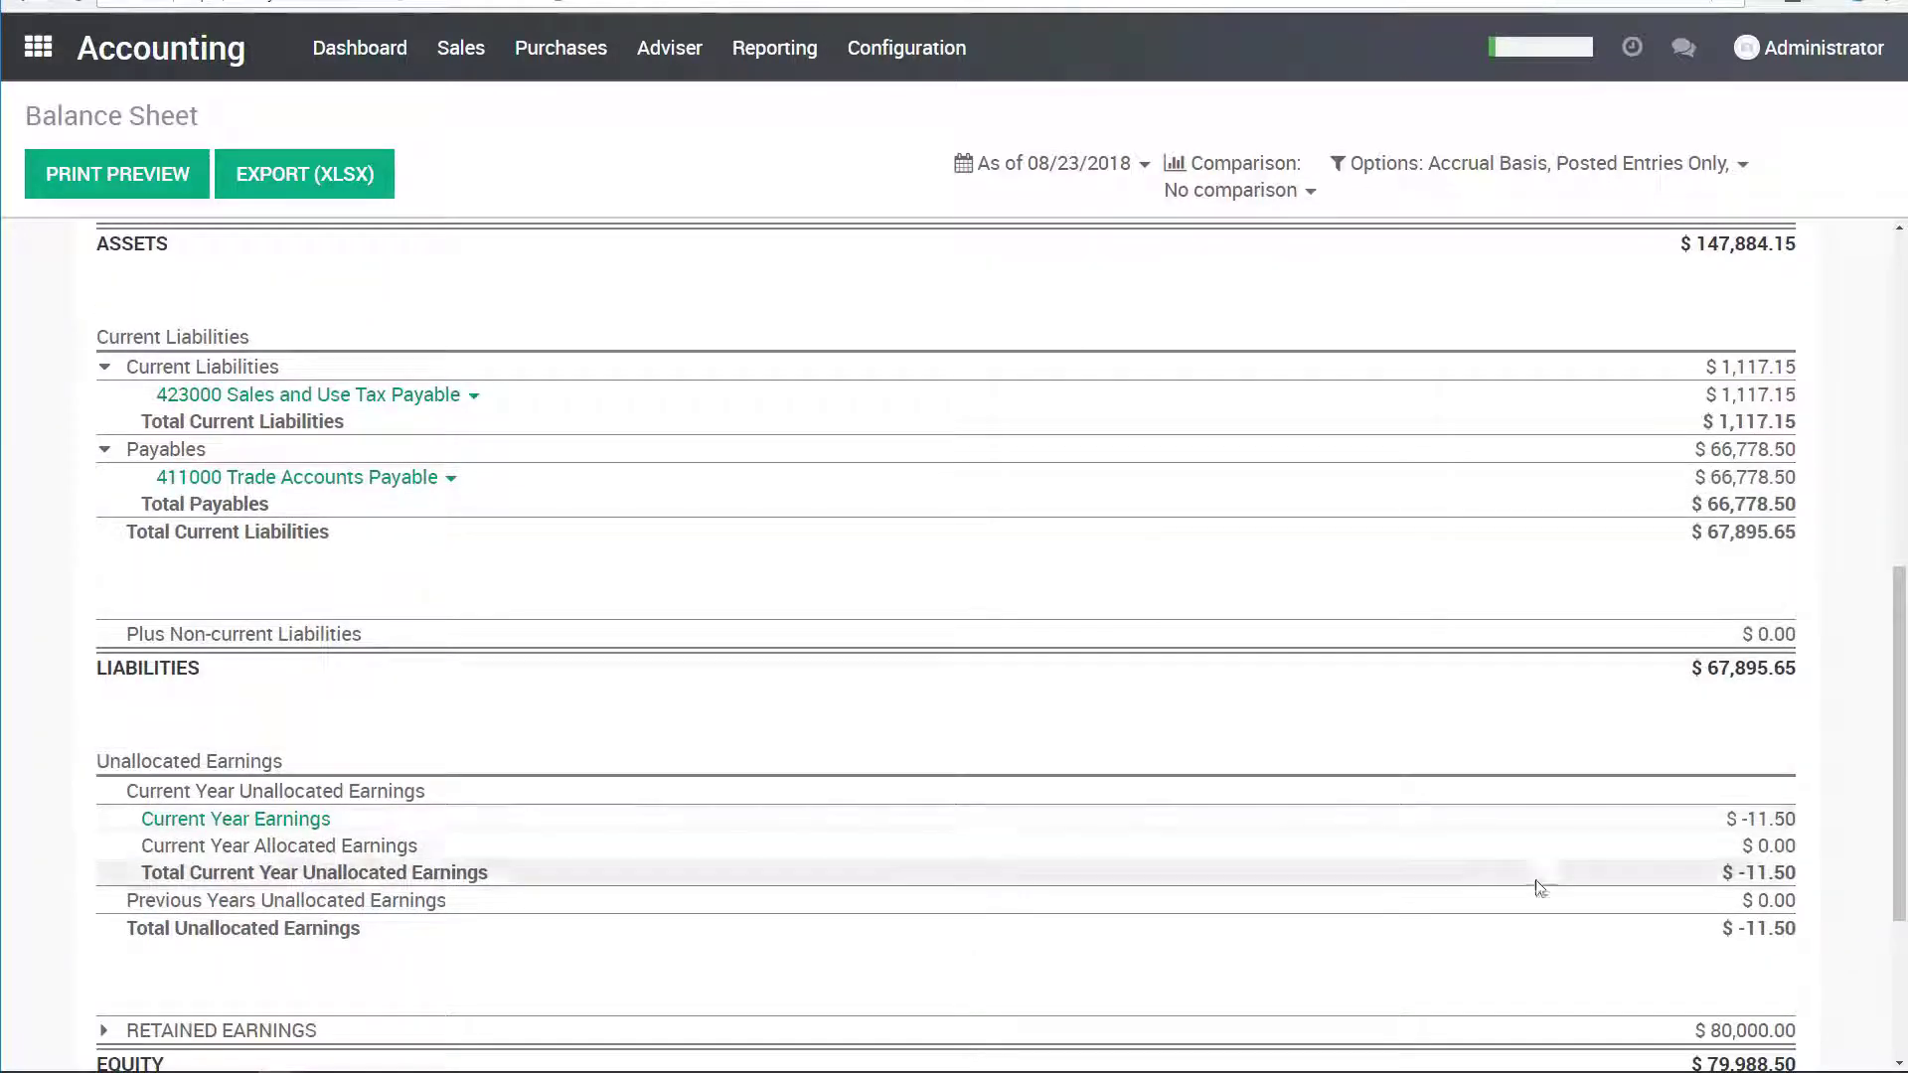
scroll(1784, 896, "up", 3)
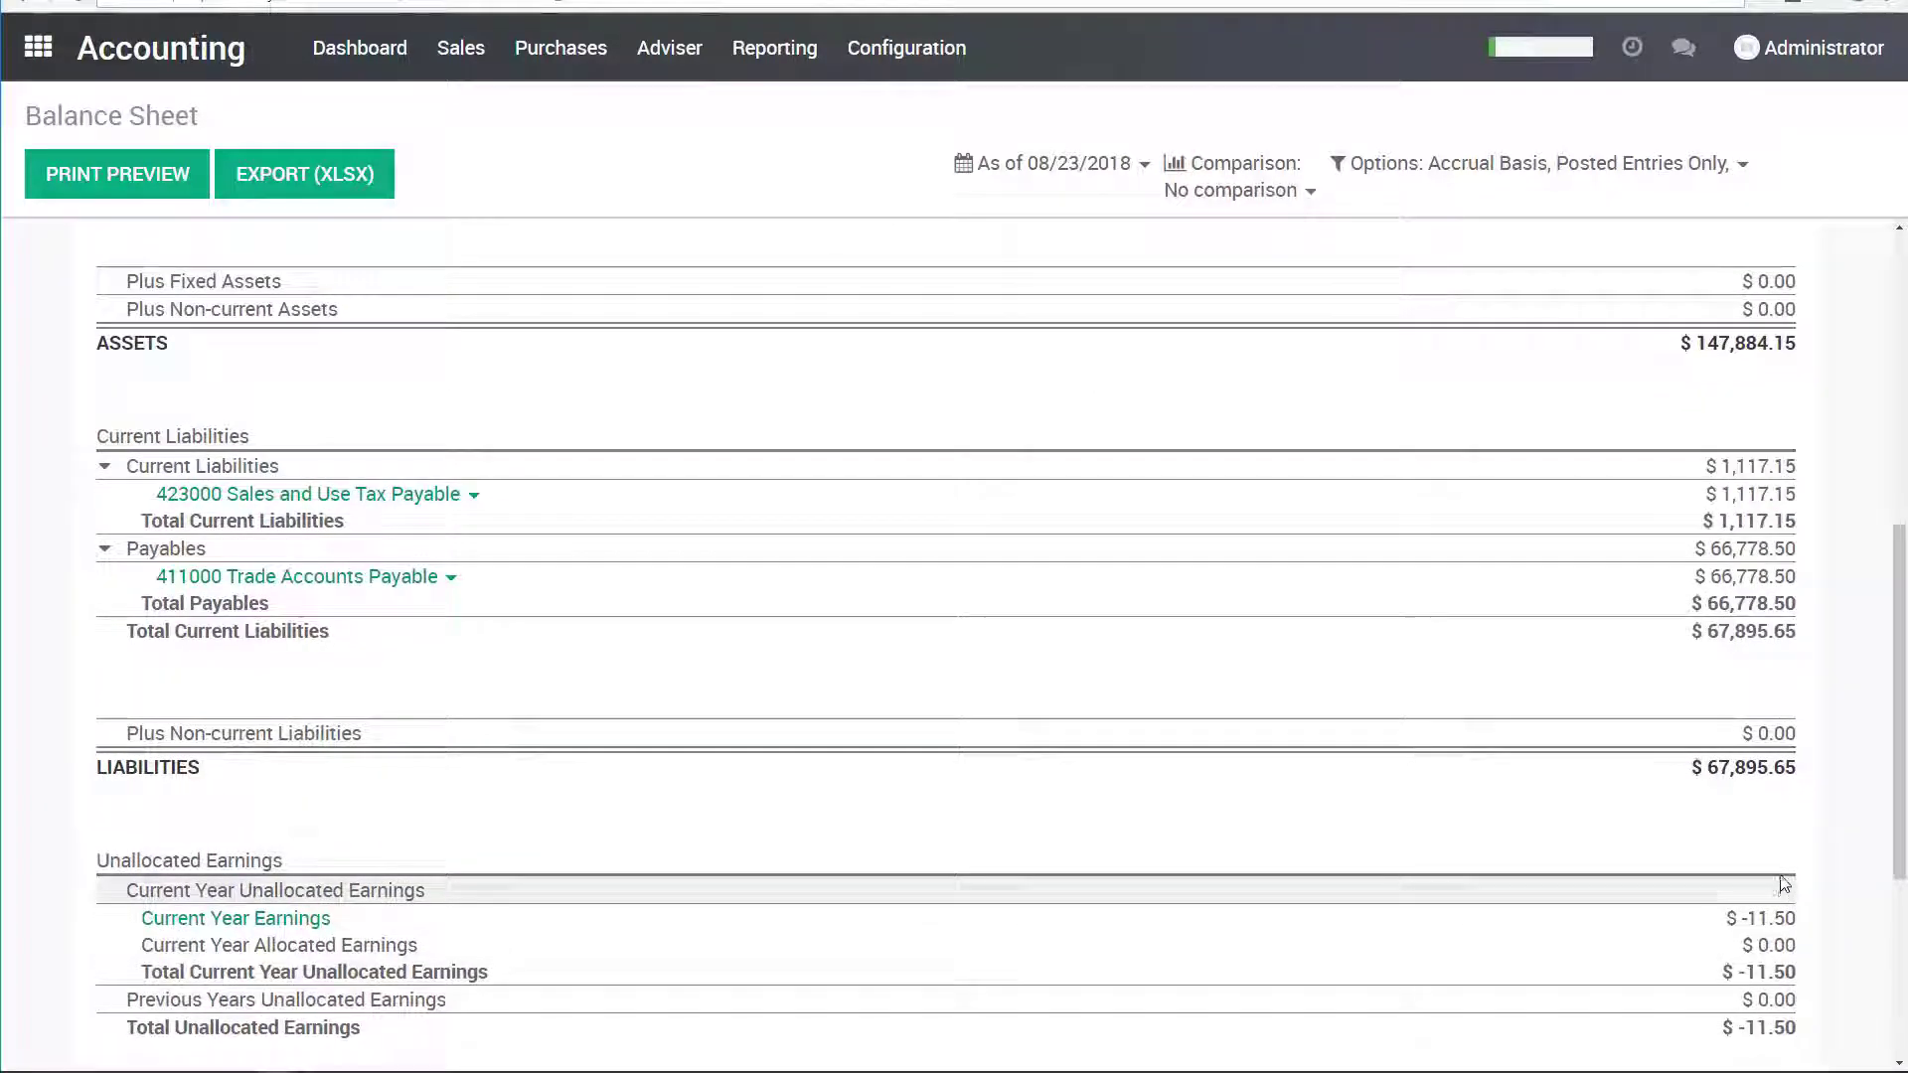
scroll(1733, 860, "up", 5)
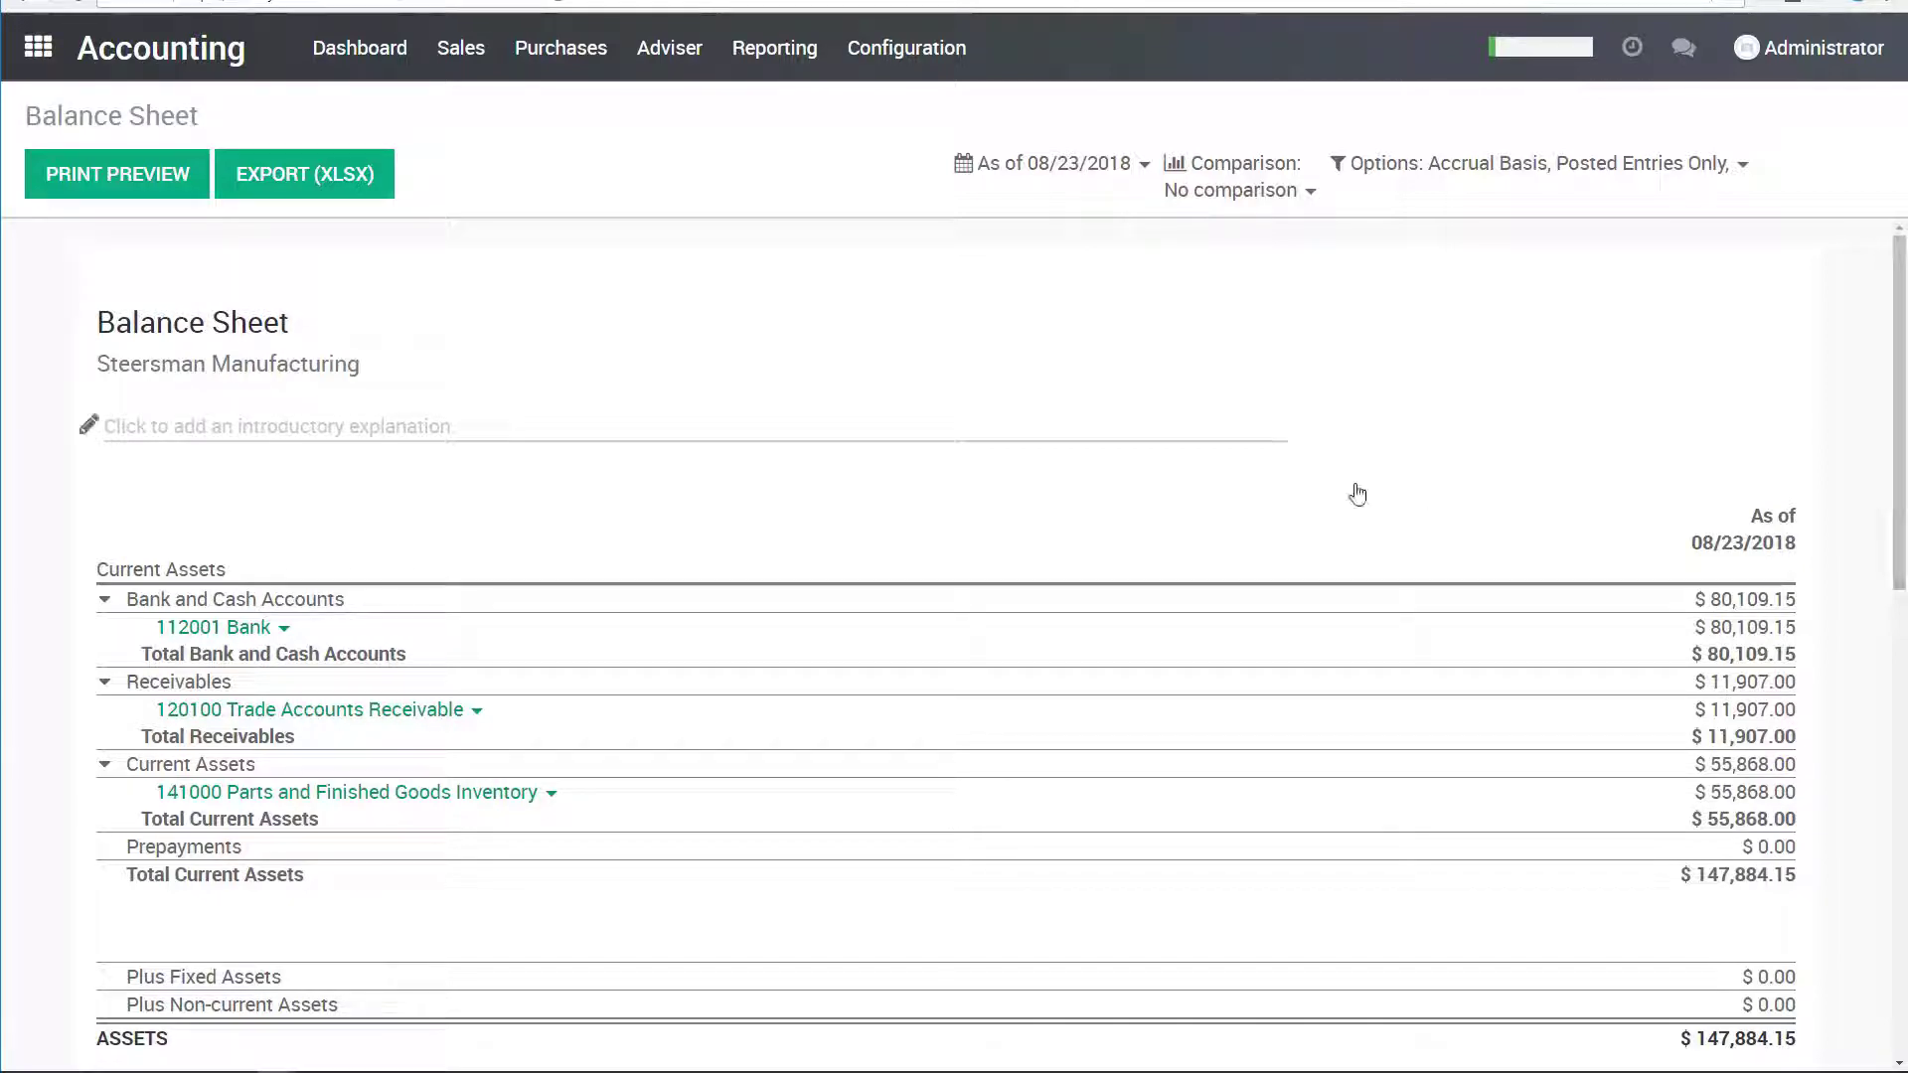
left_click(38, 46)
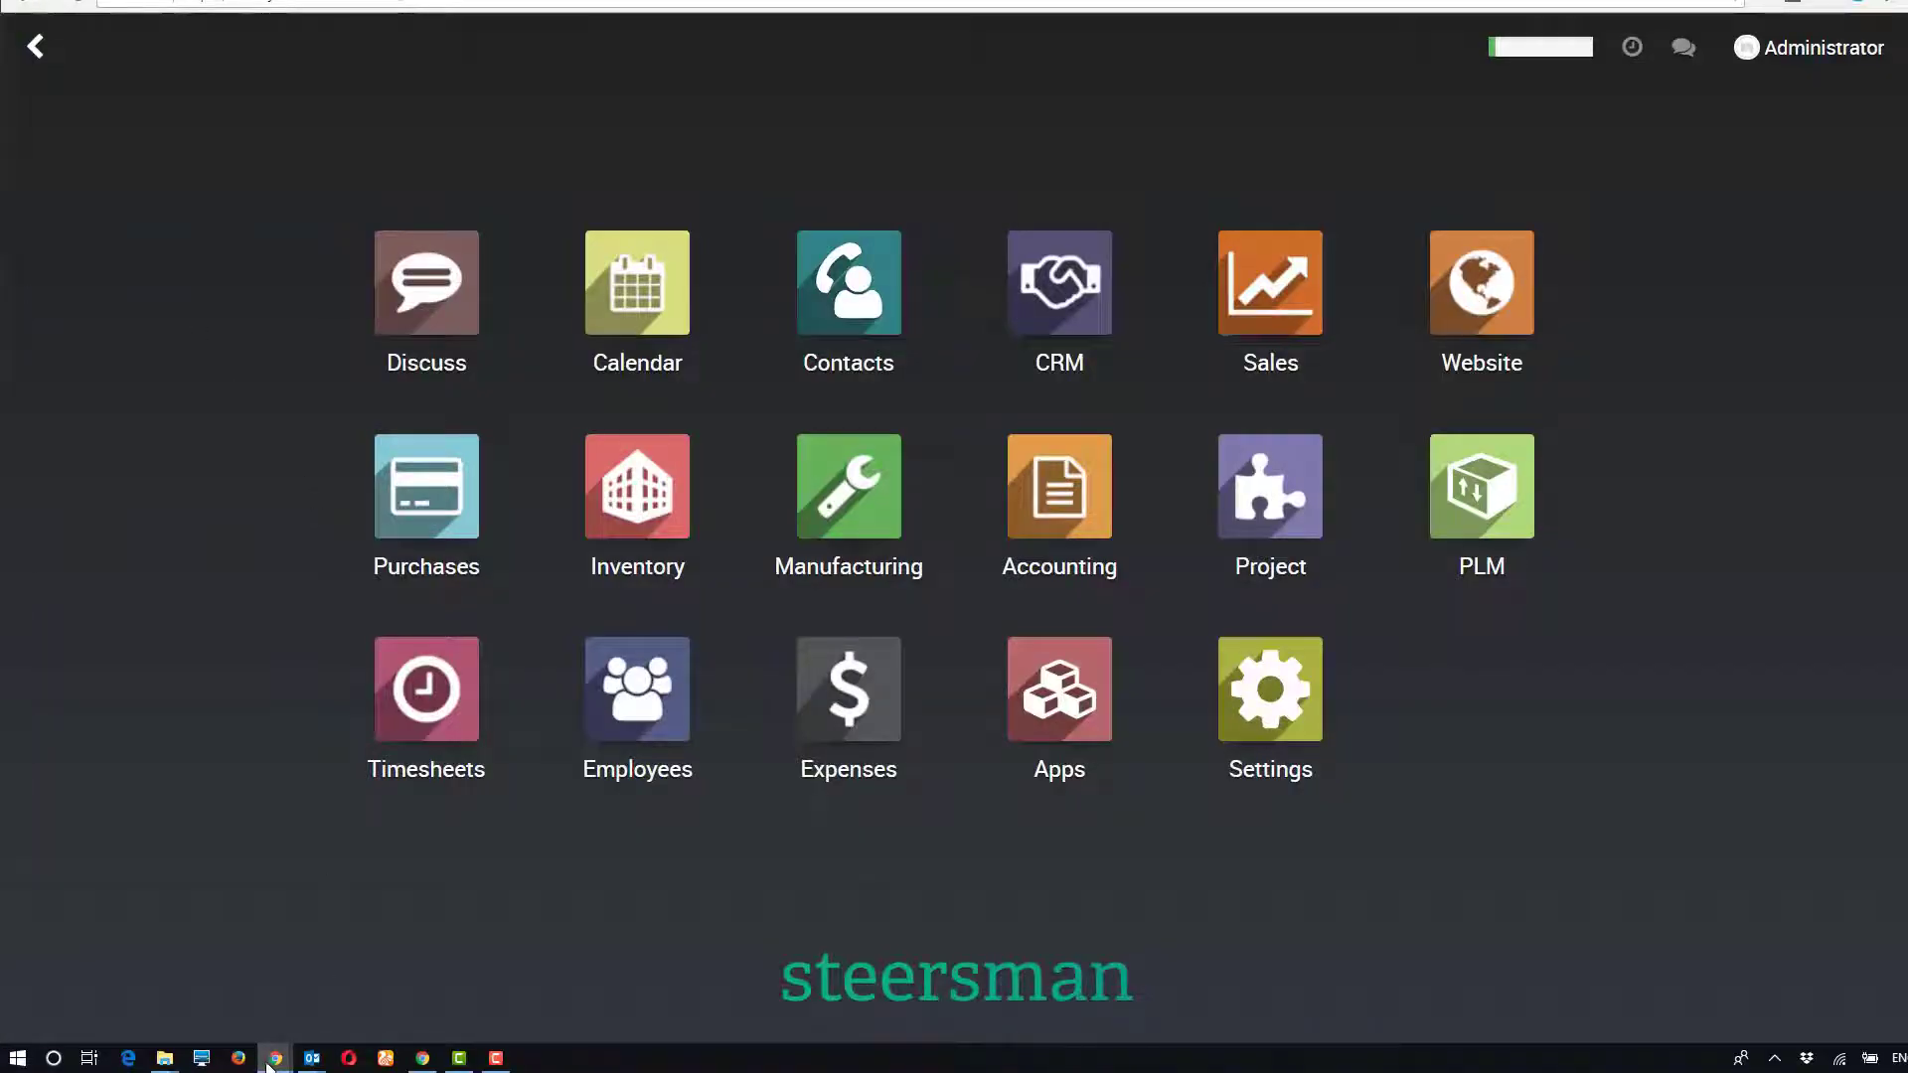
- Bring the mobile Chrome window forward, move it right, and open Expenses from its app menu
mouse_move(275, 1057)
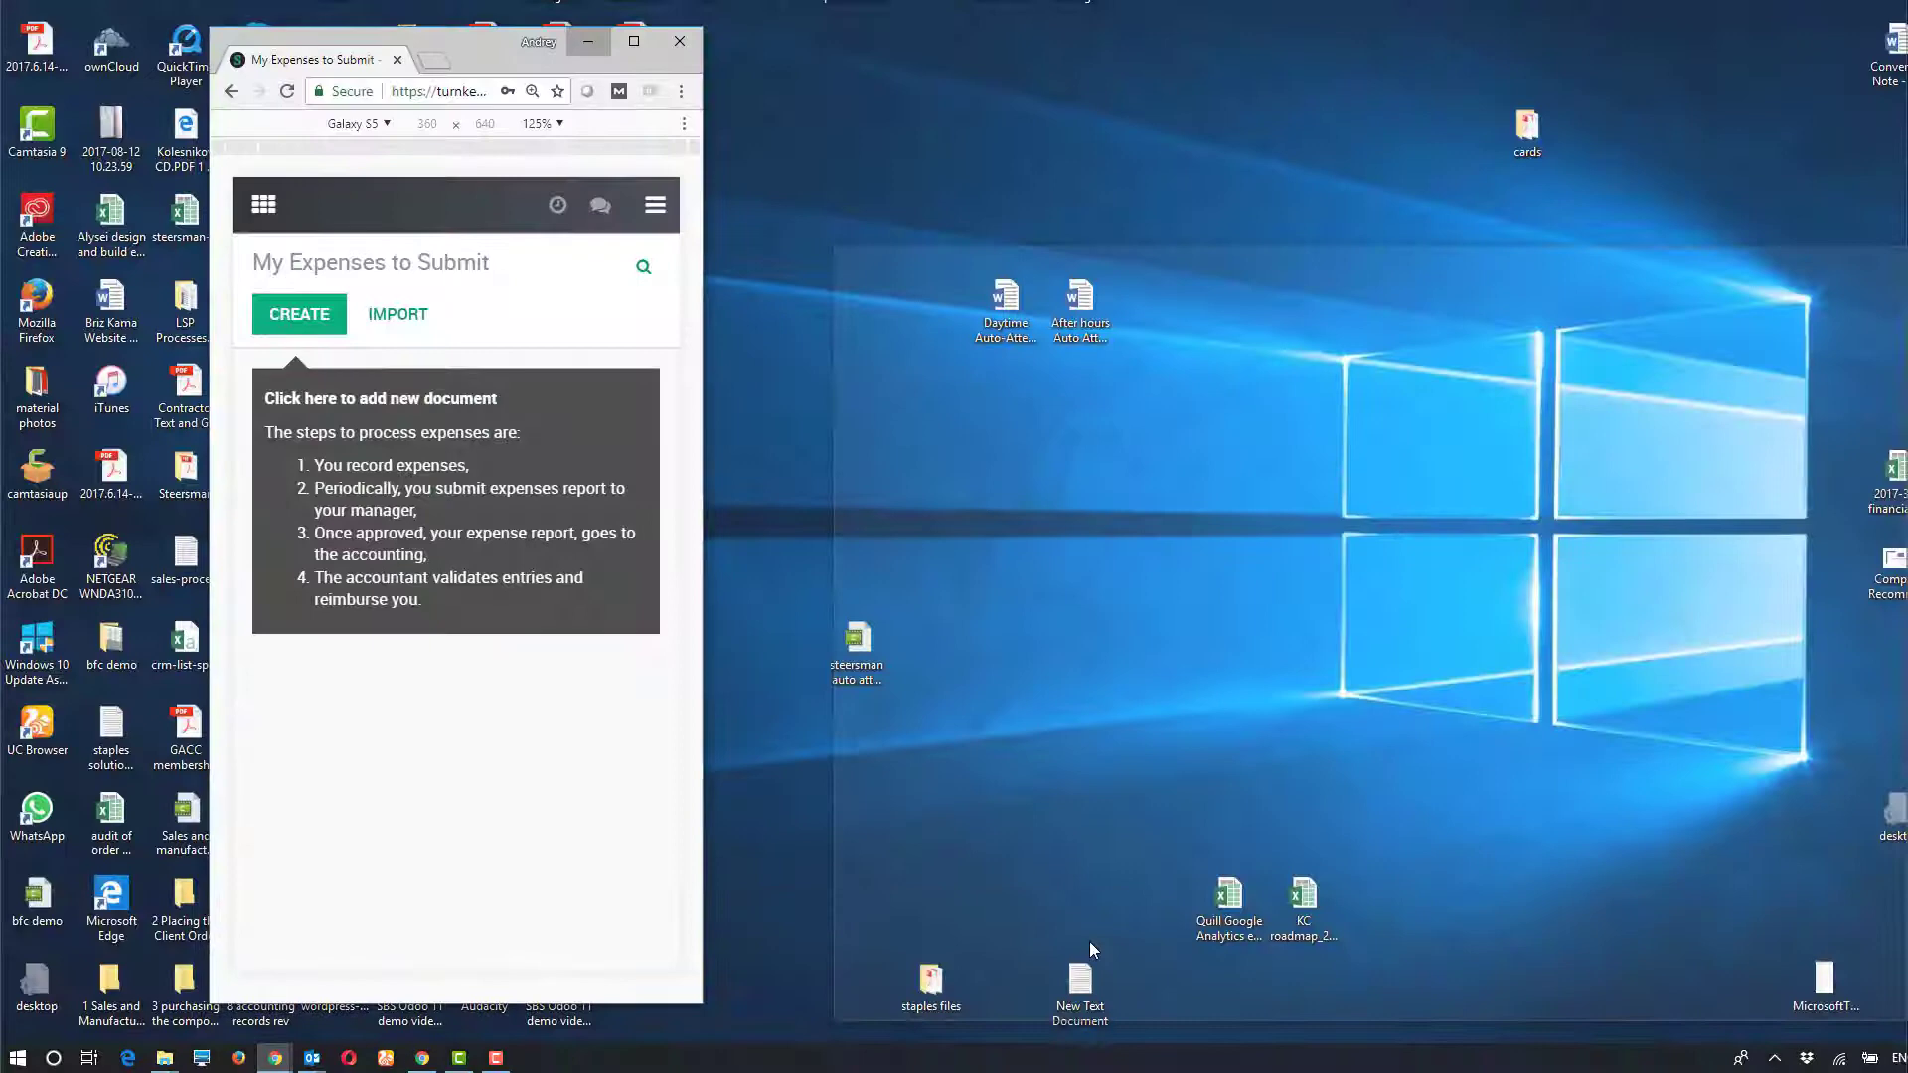
left_click(1087, 940)
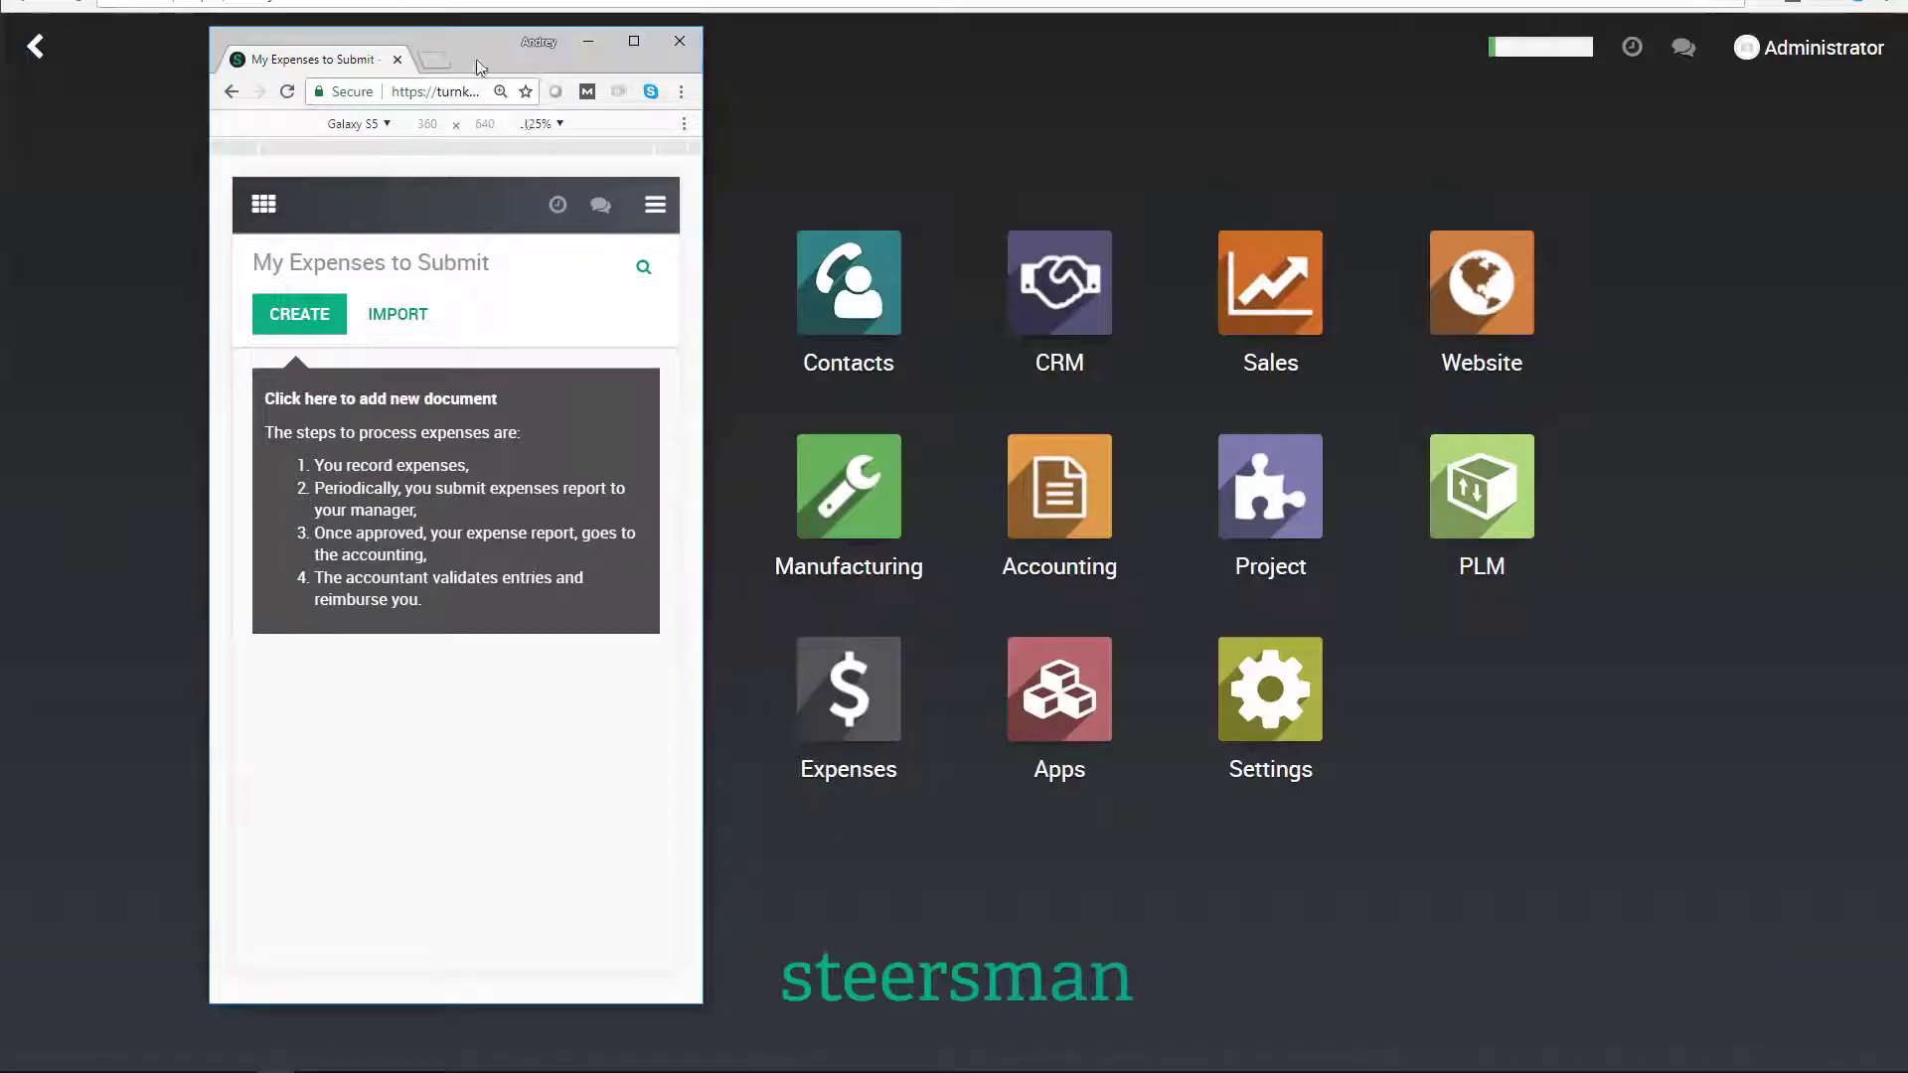
left_click_drag(497, 45, 687, 49)
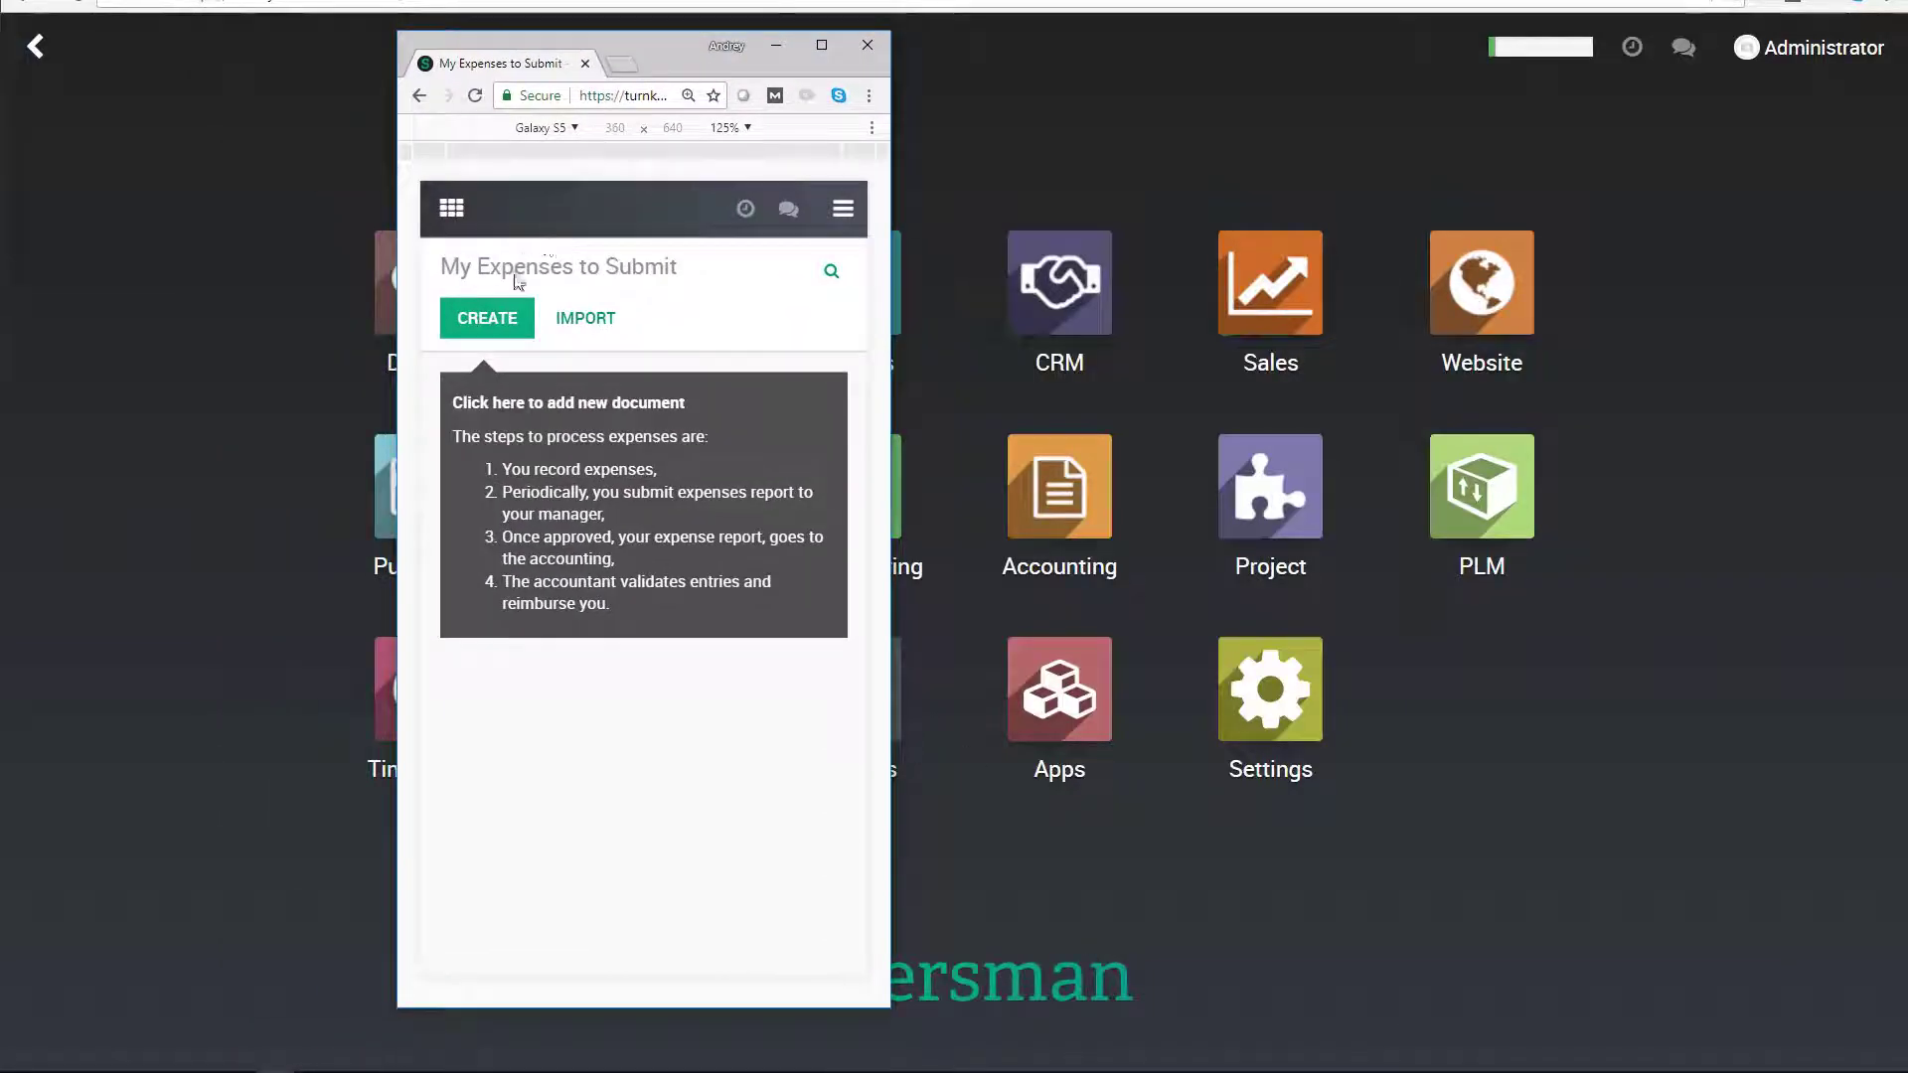
left_click(452, 208)
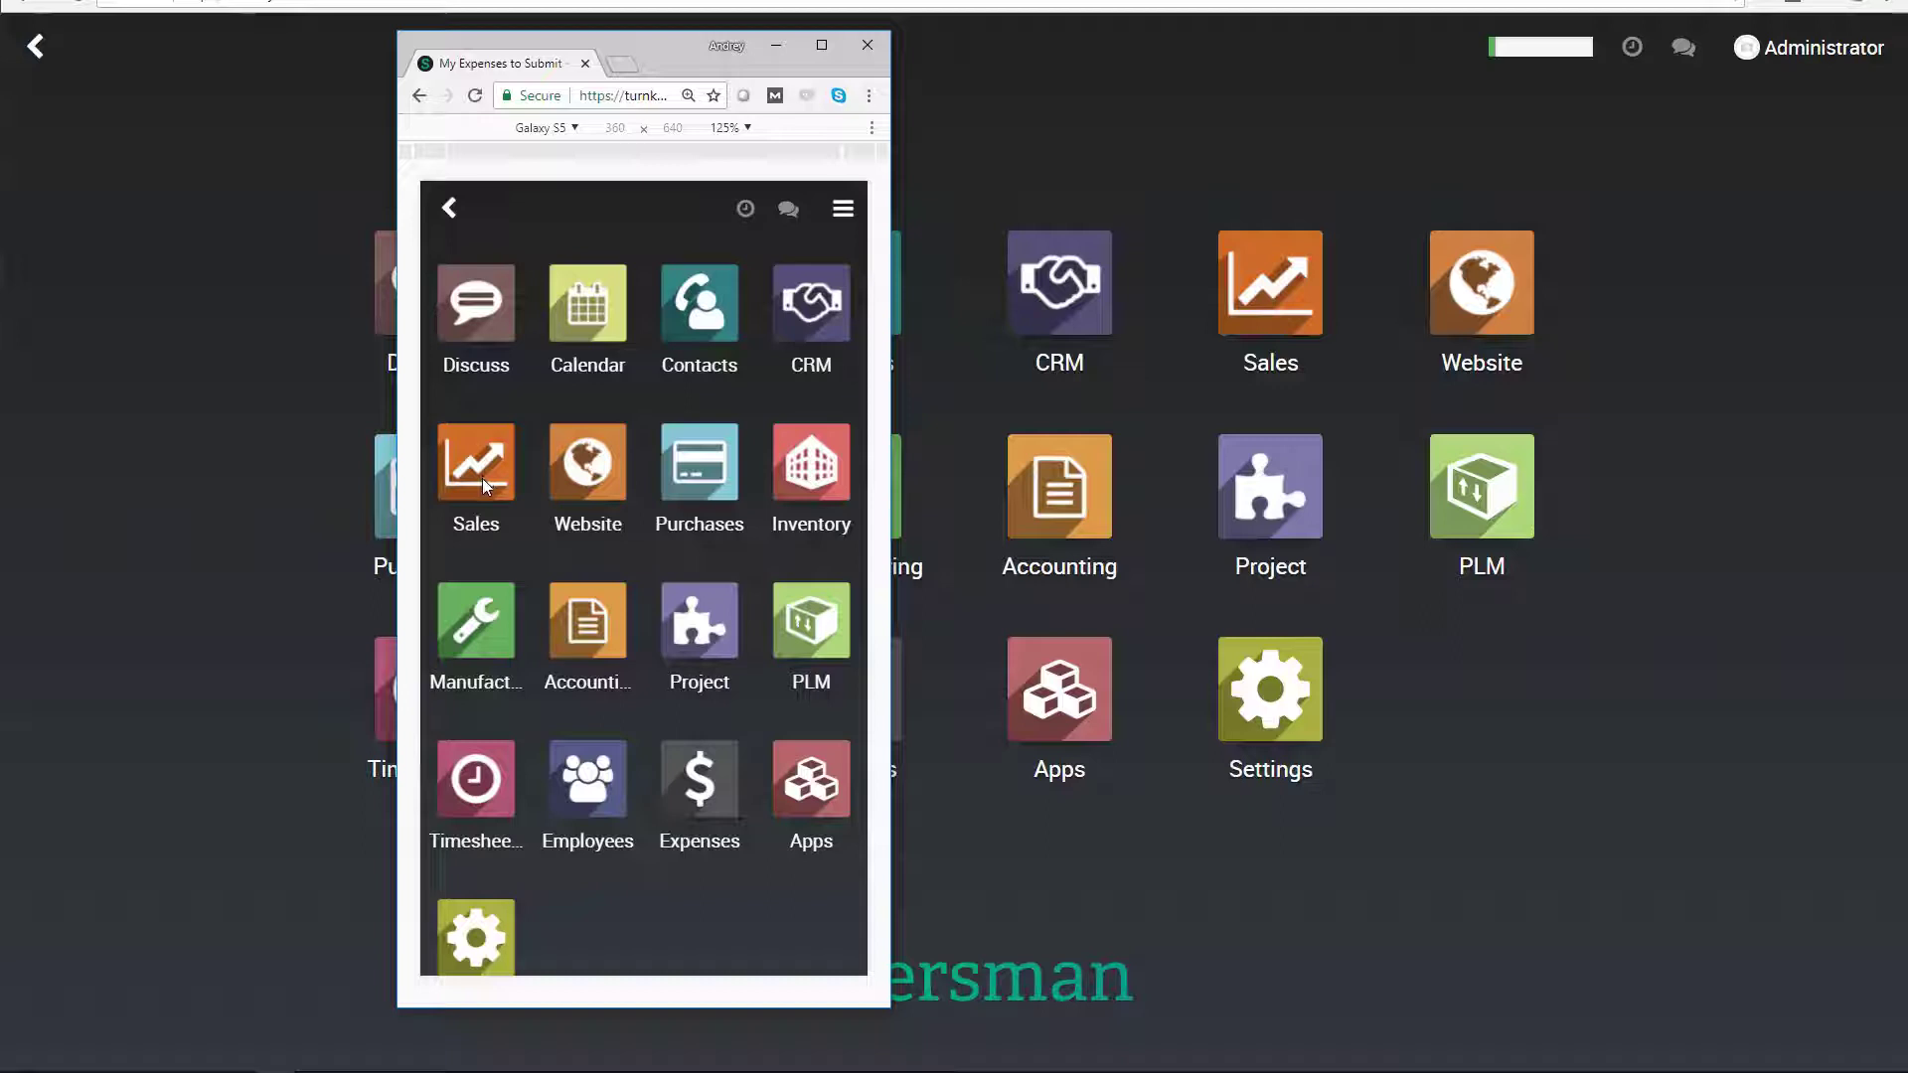
left_click(700, 790)
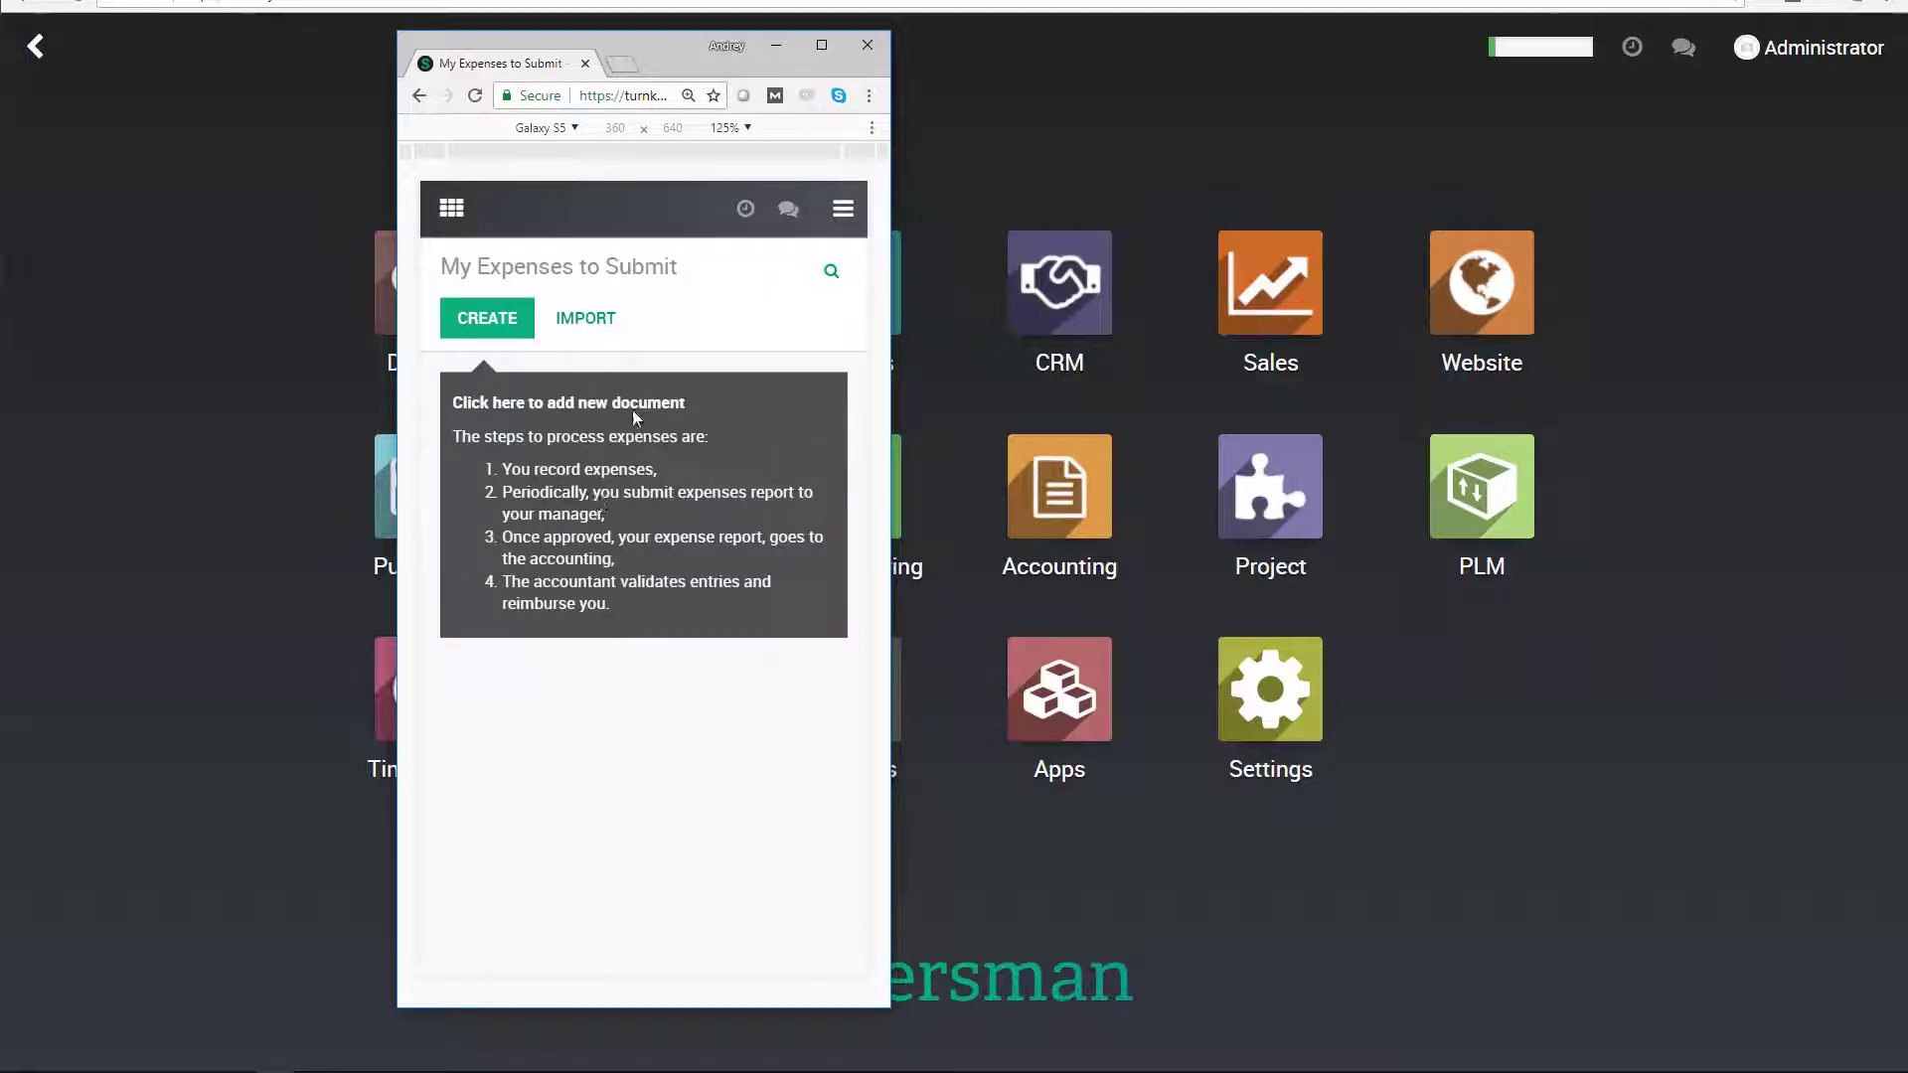
- Create a new Lunch with Client expense for Restaurant Meals with unit price 47.00
left_click(493, 319)
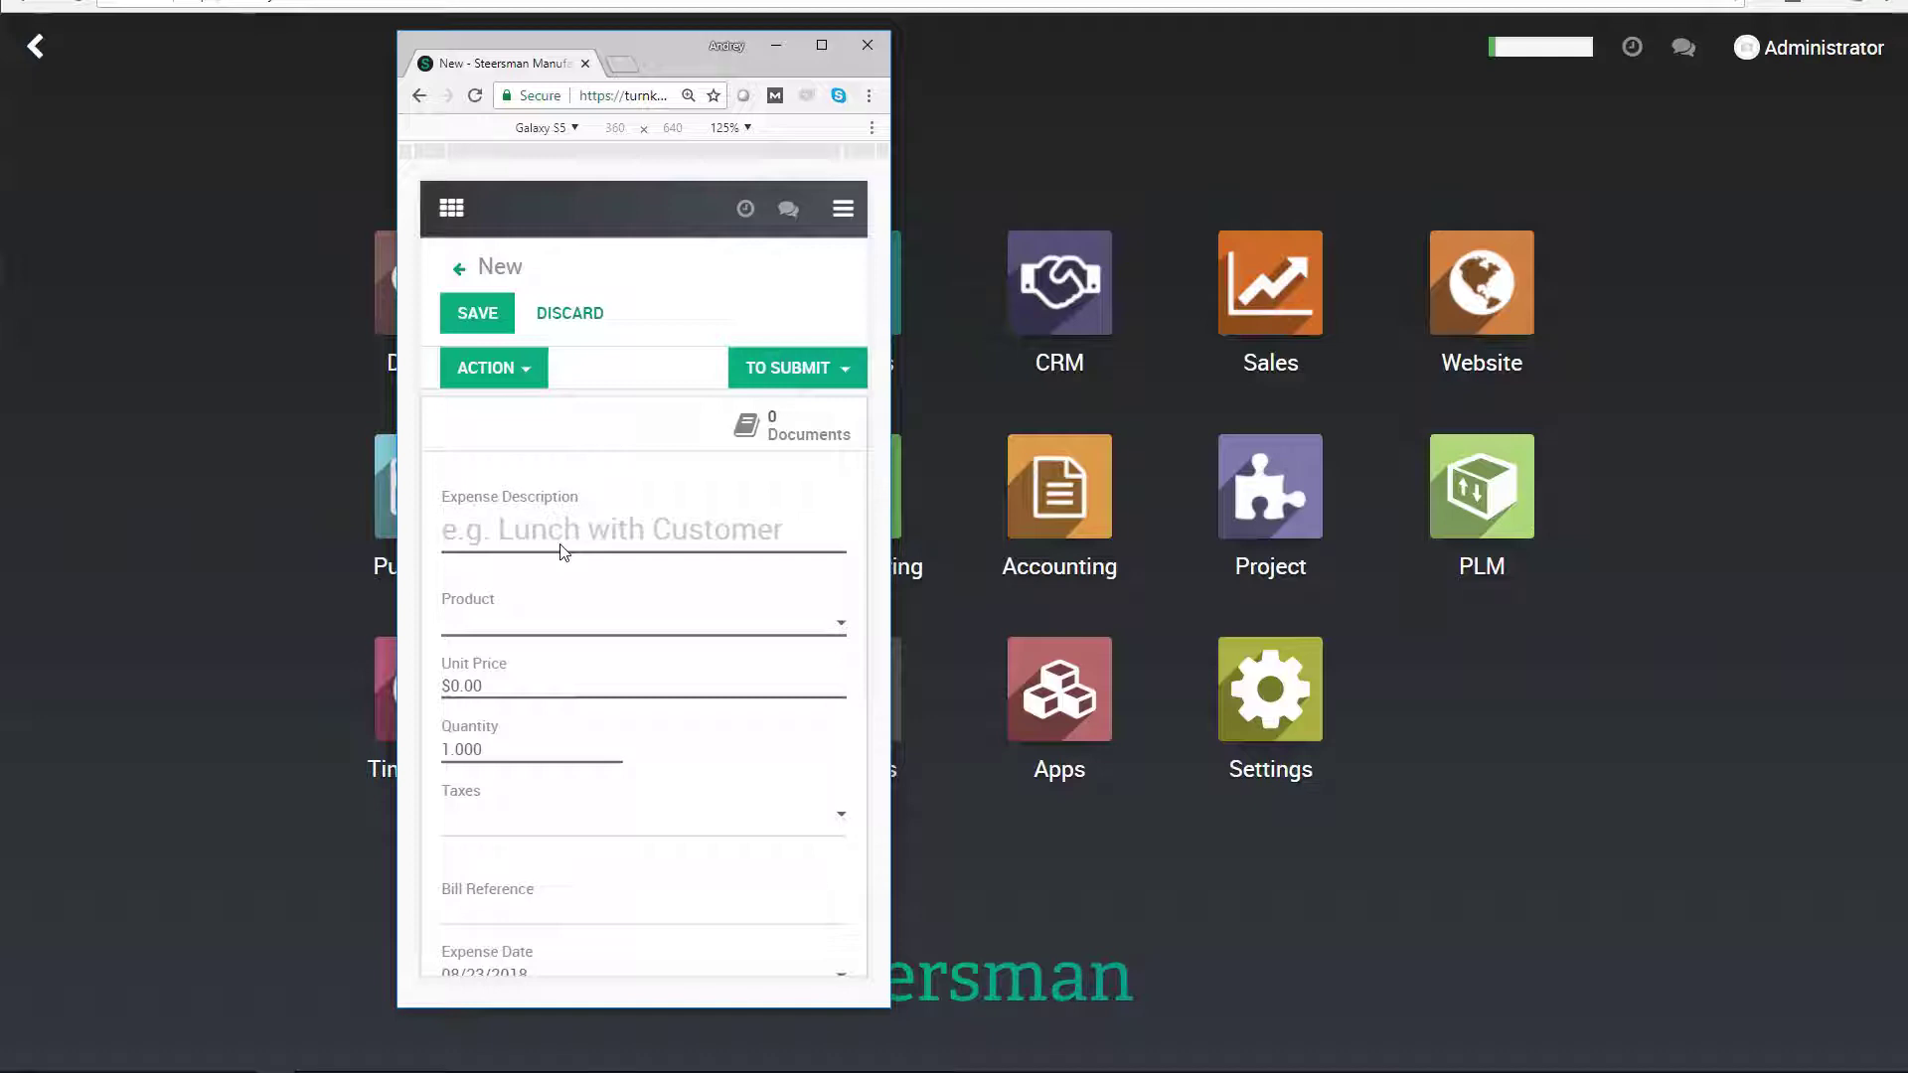
type("Lunch with Client")
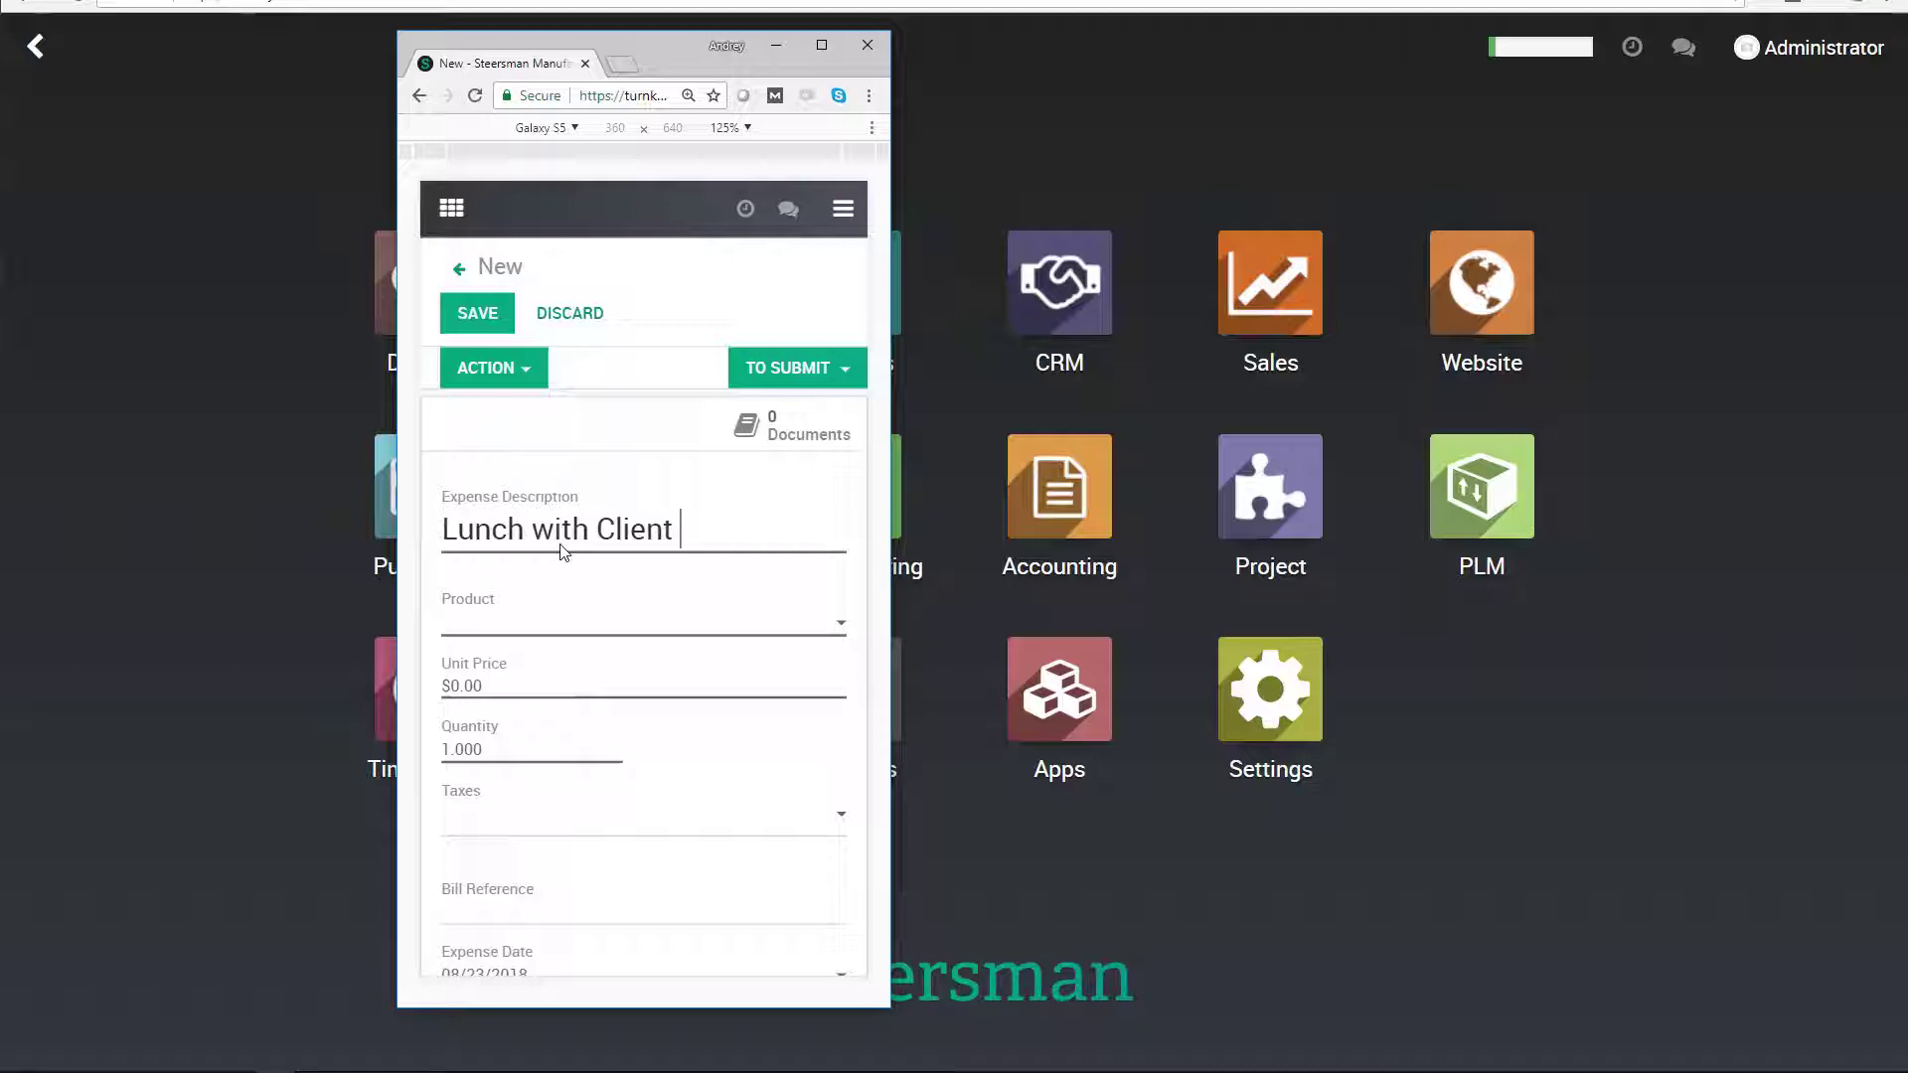
left_click(542, 622)
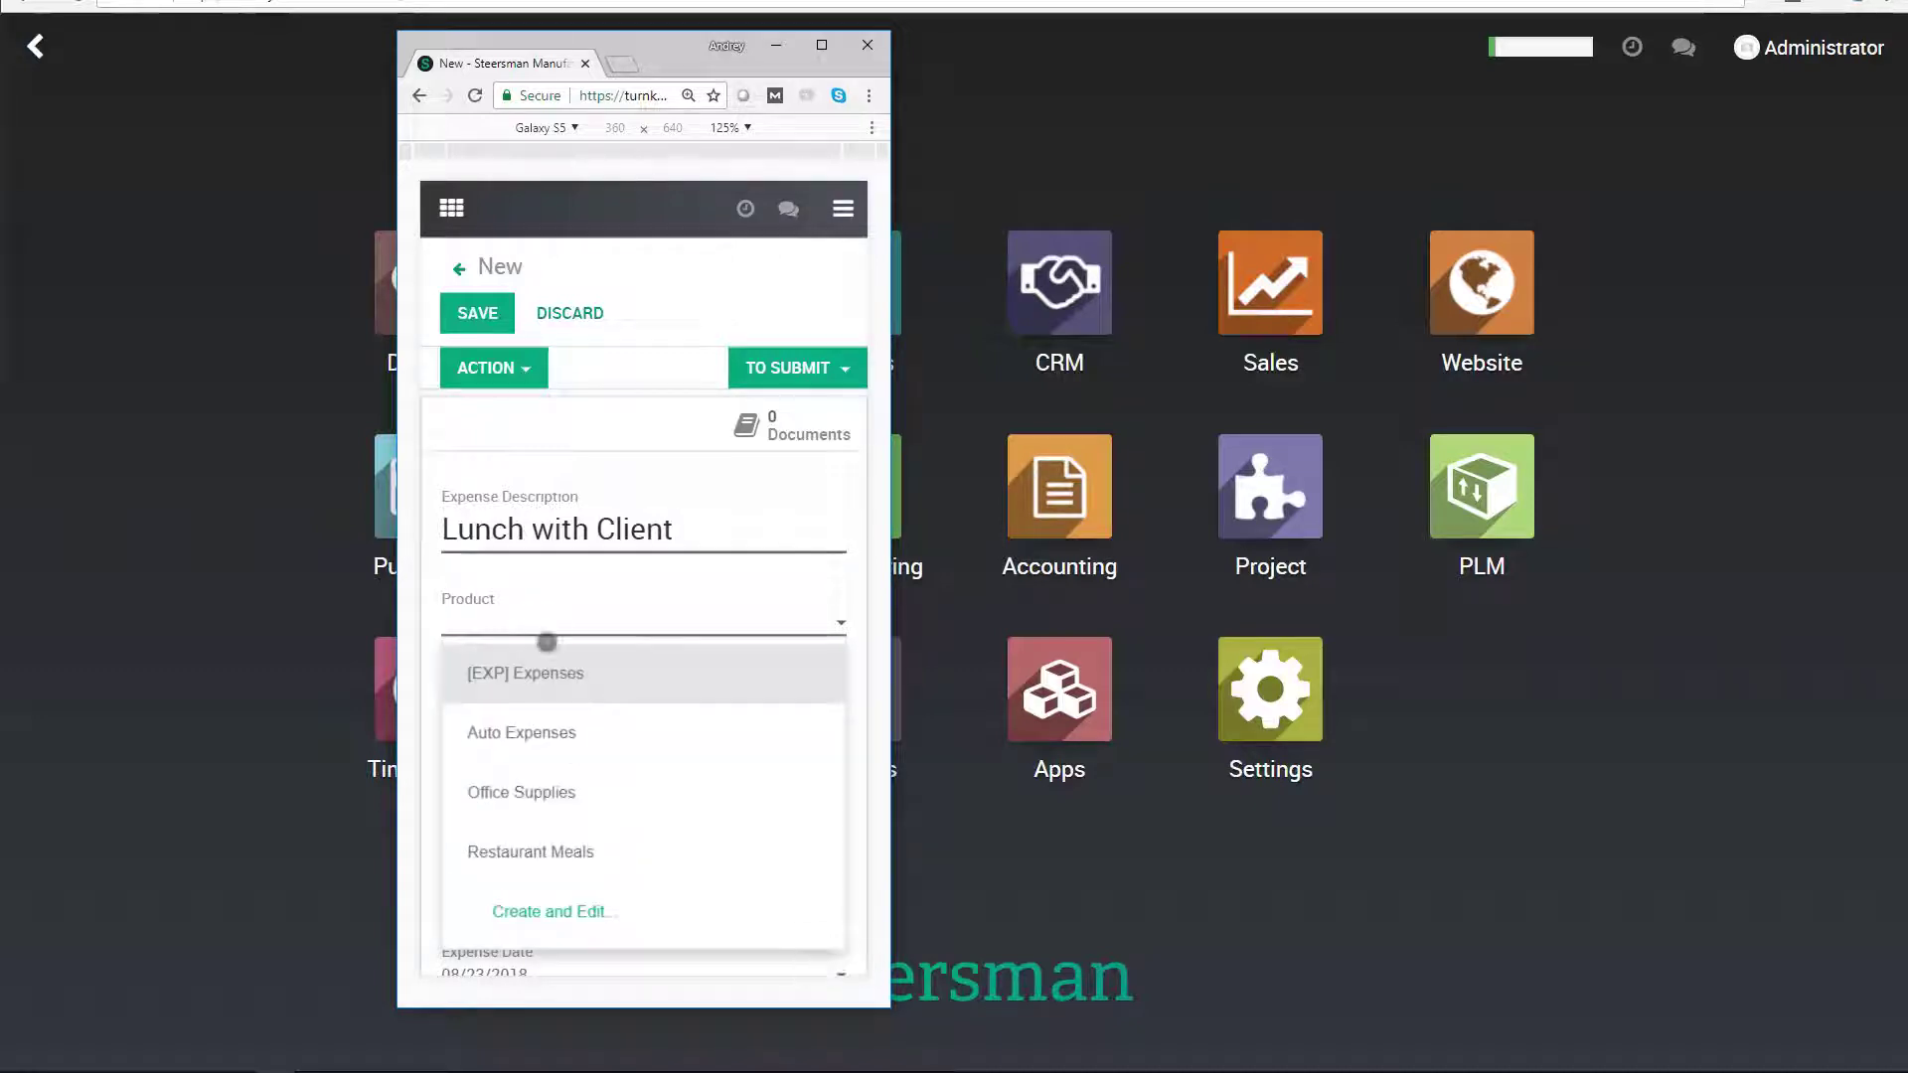
left_click(662, 851)
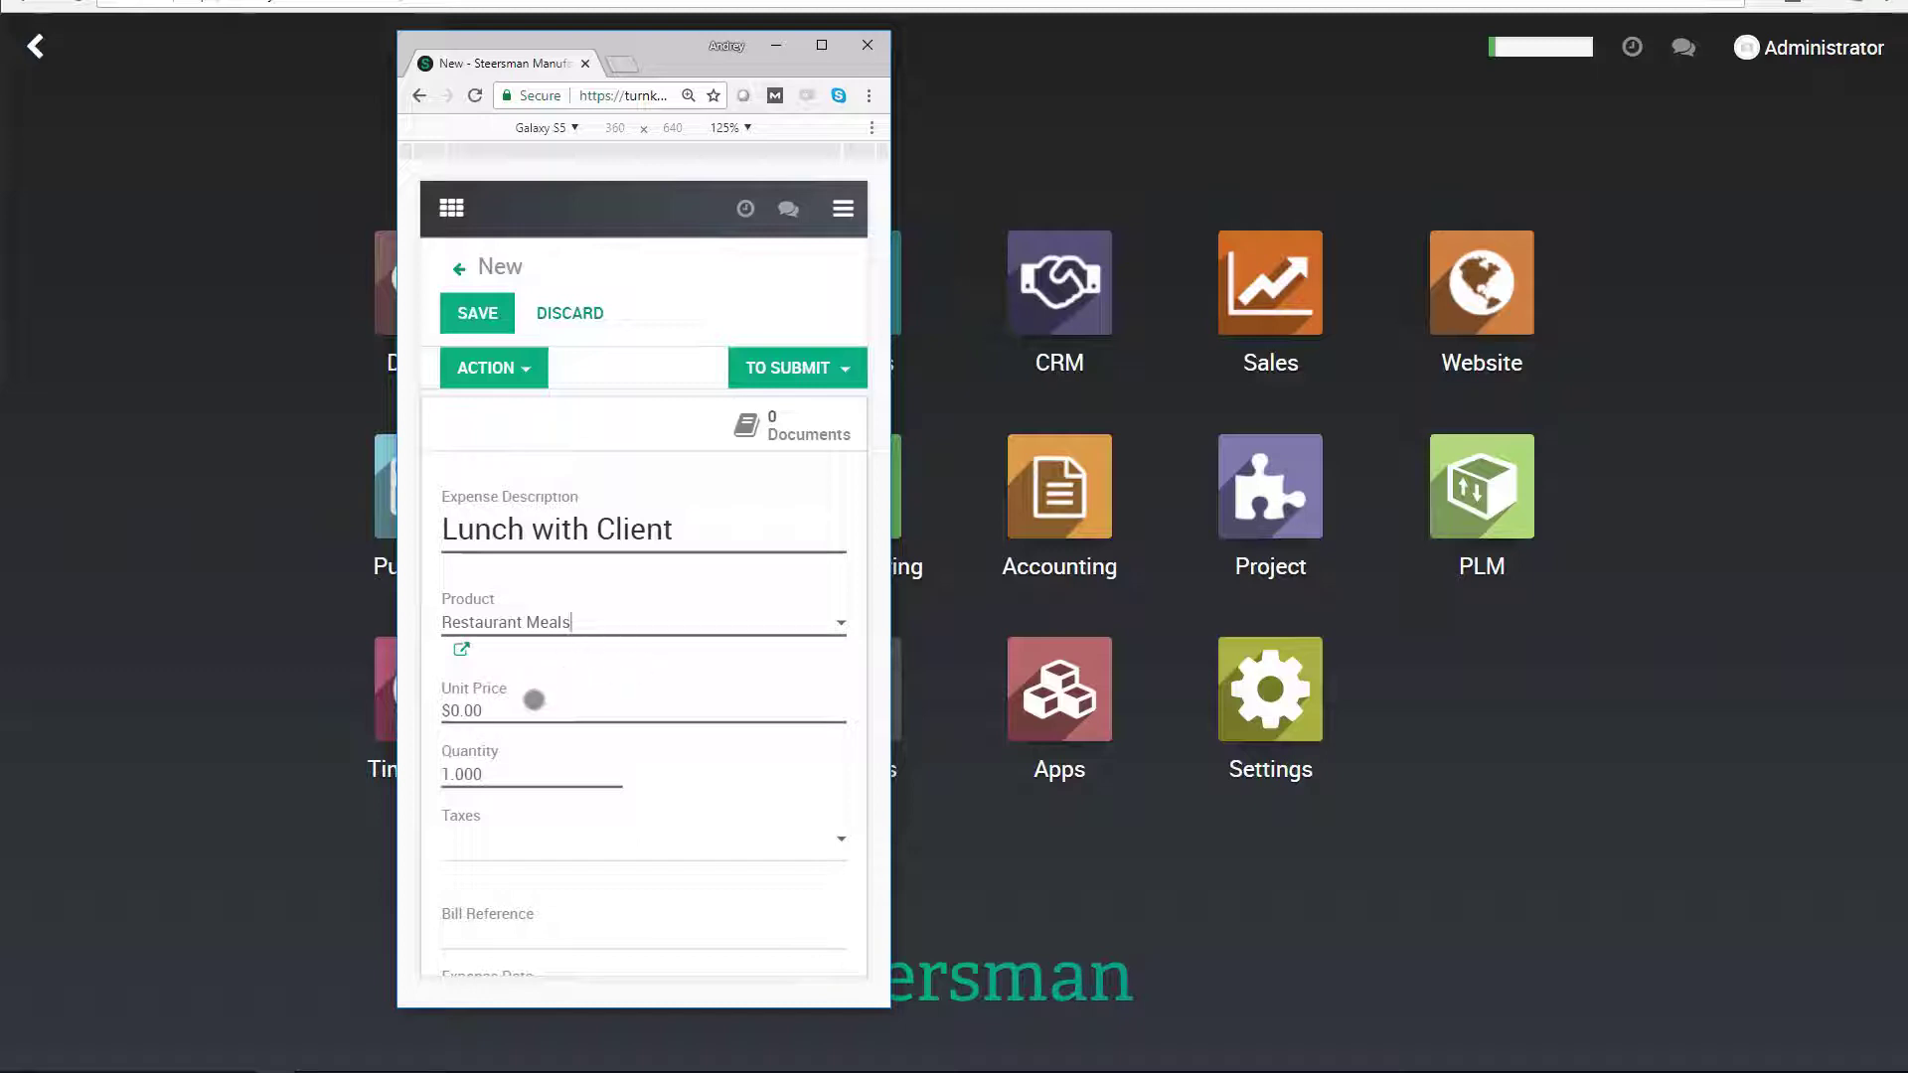
left_click(504, 715)
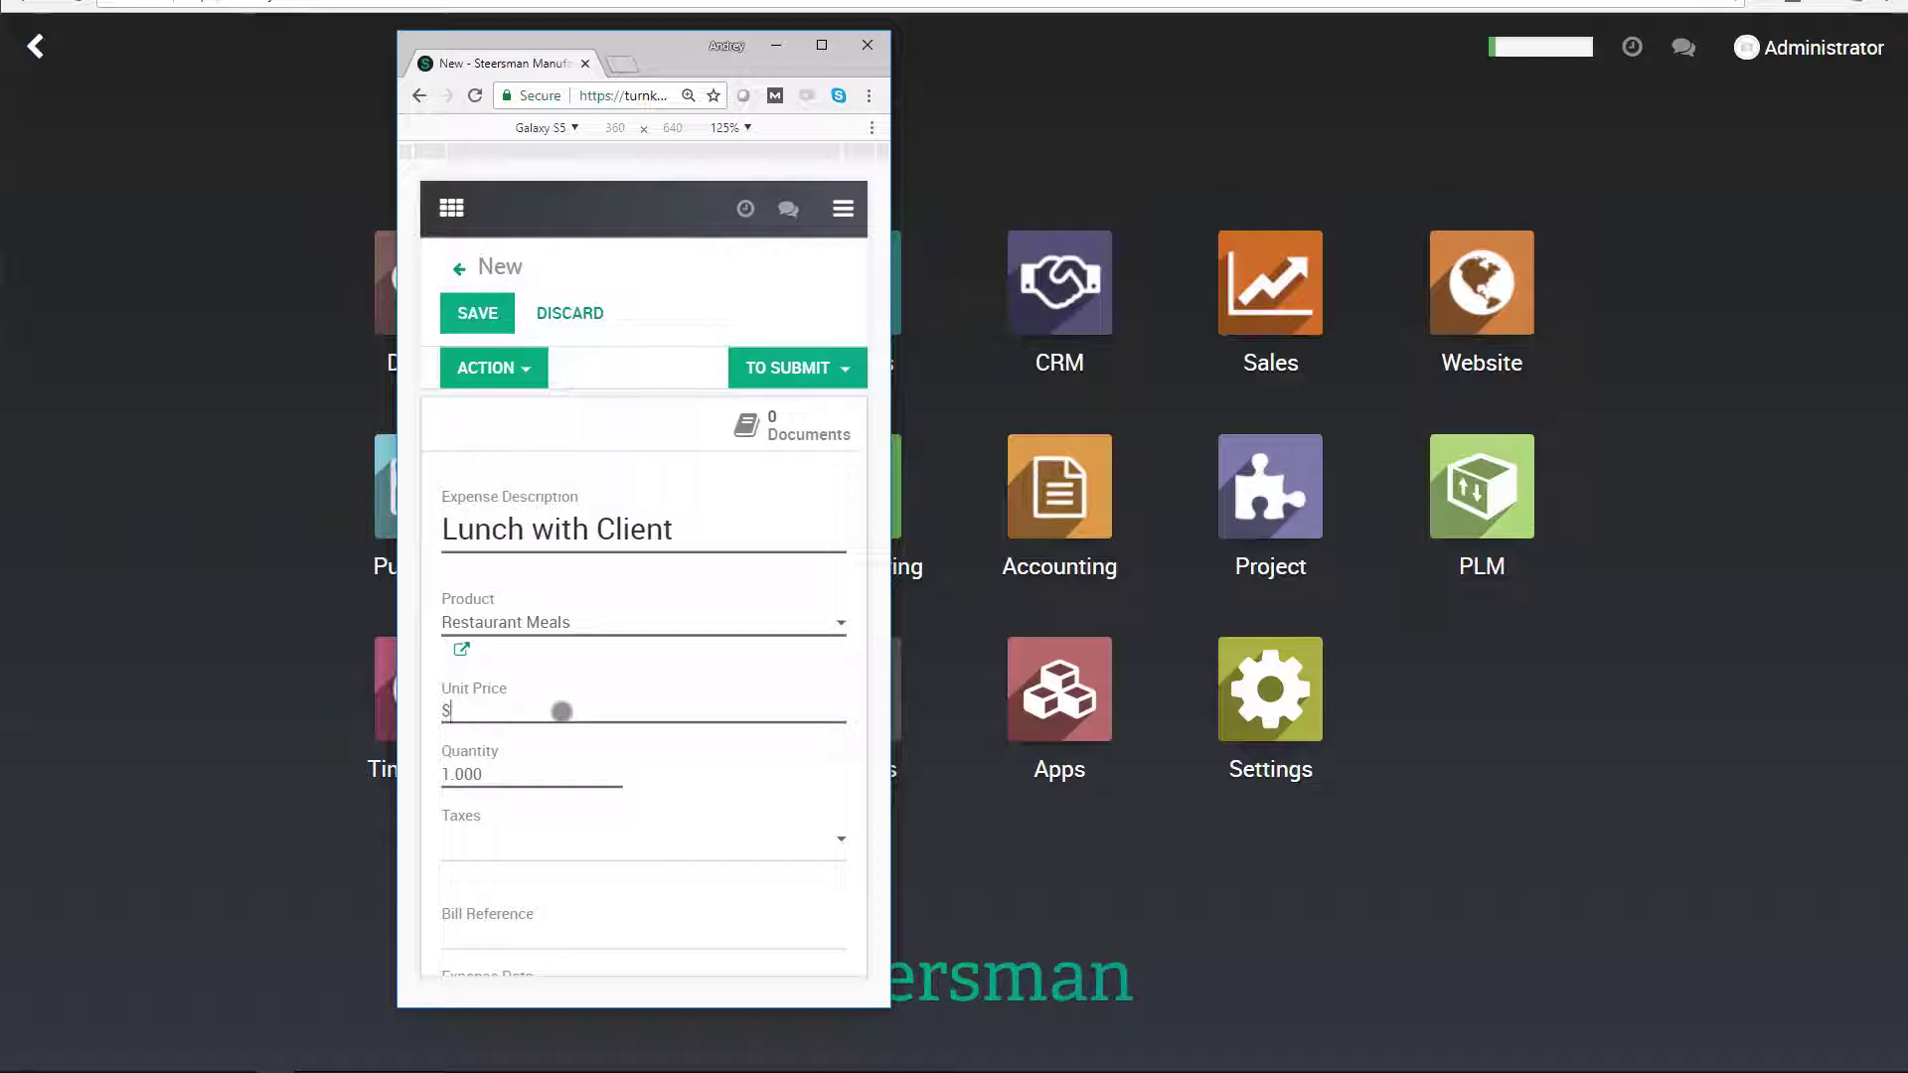
type("47.")
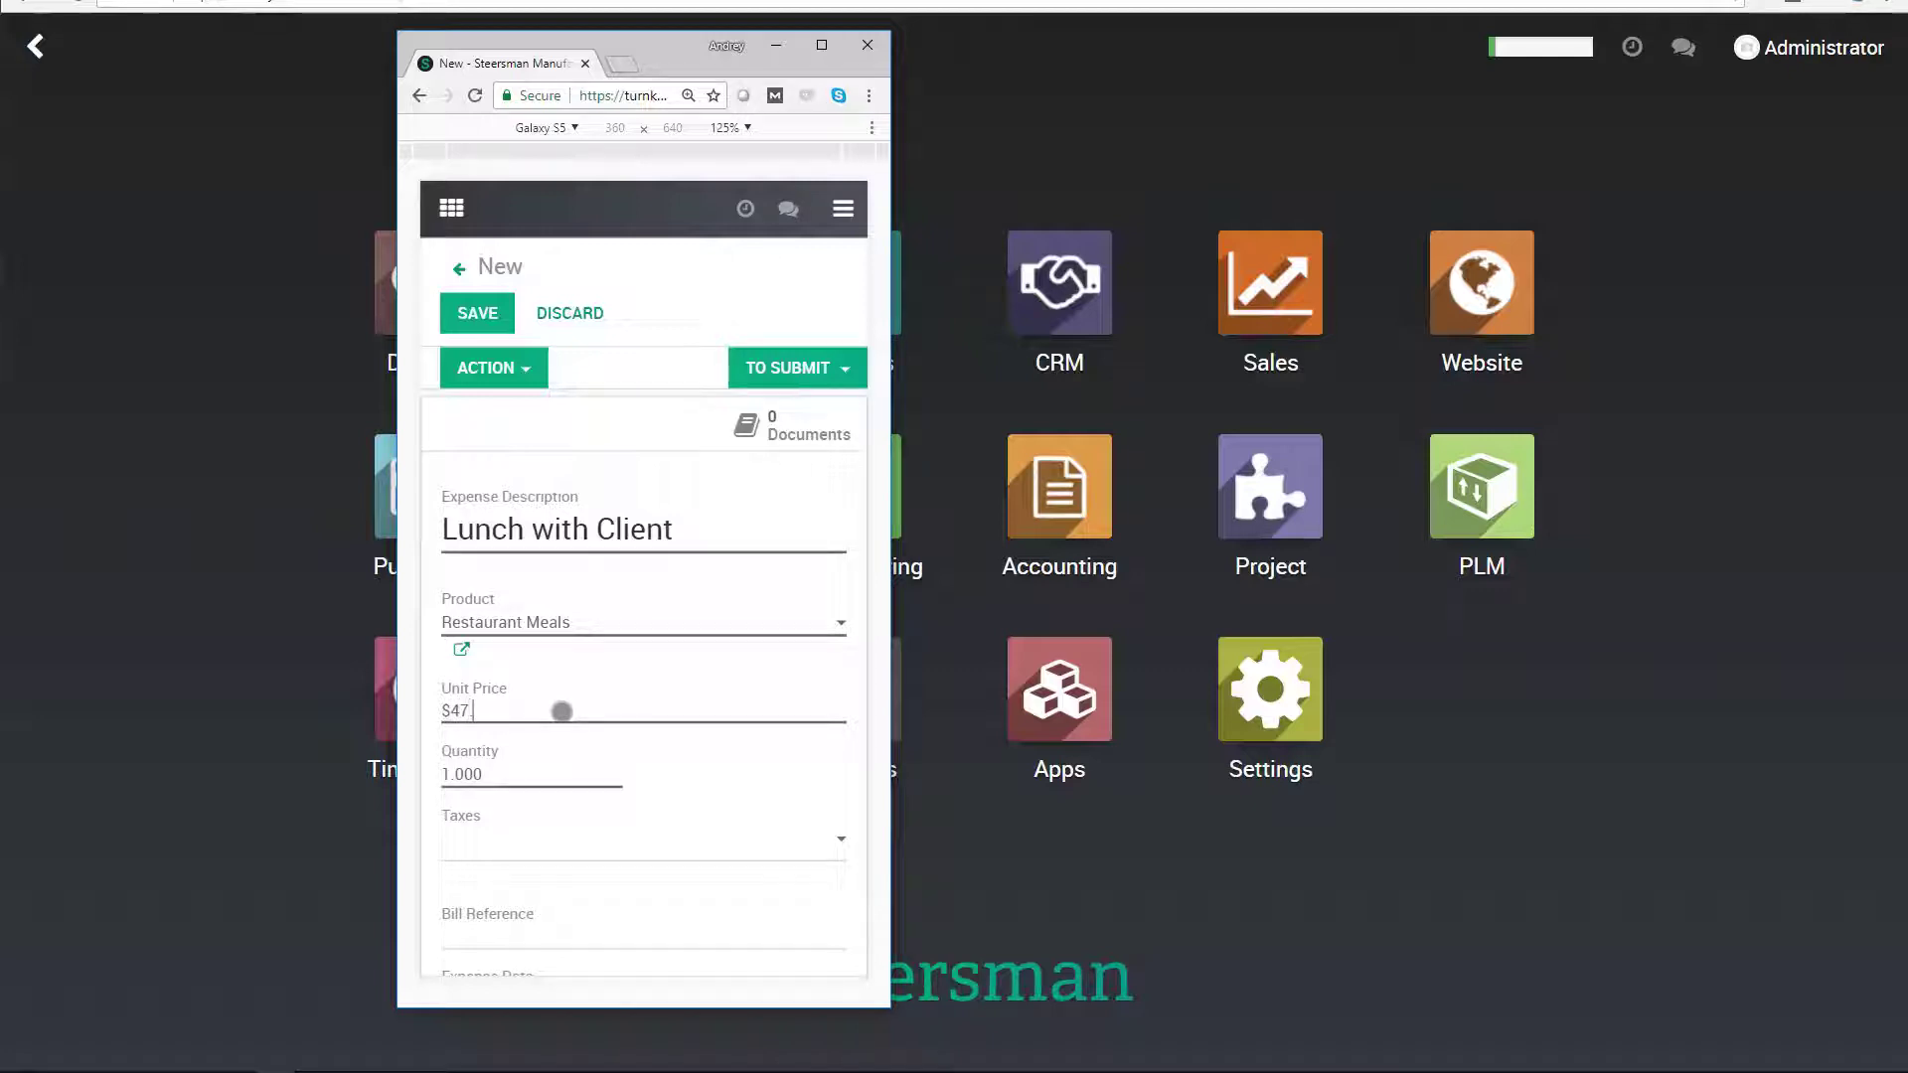
type("00")
- Set Payment By to Company and save the expense
scroll(556, 755, "down", 1)
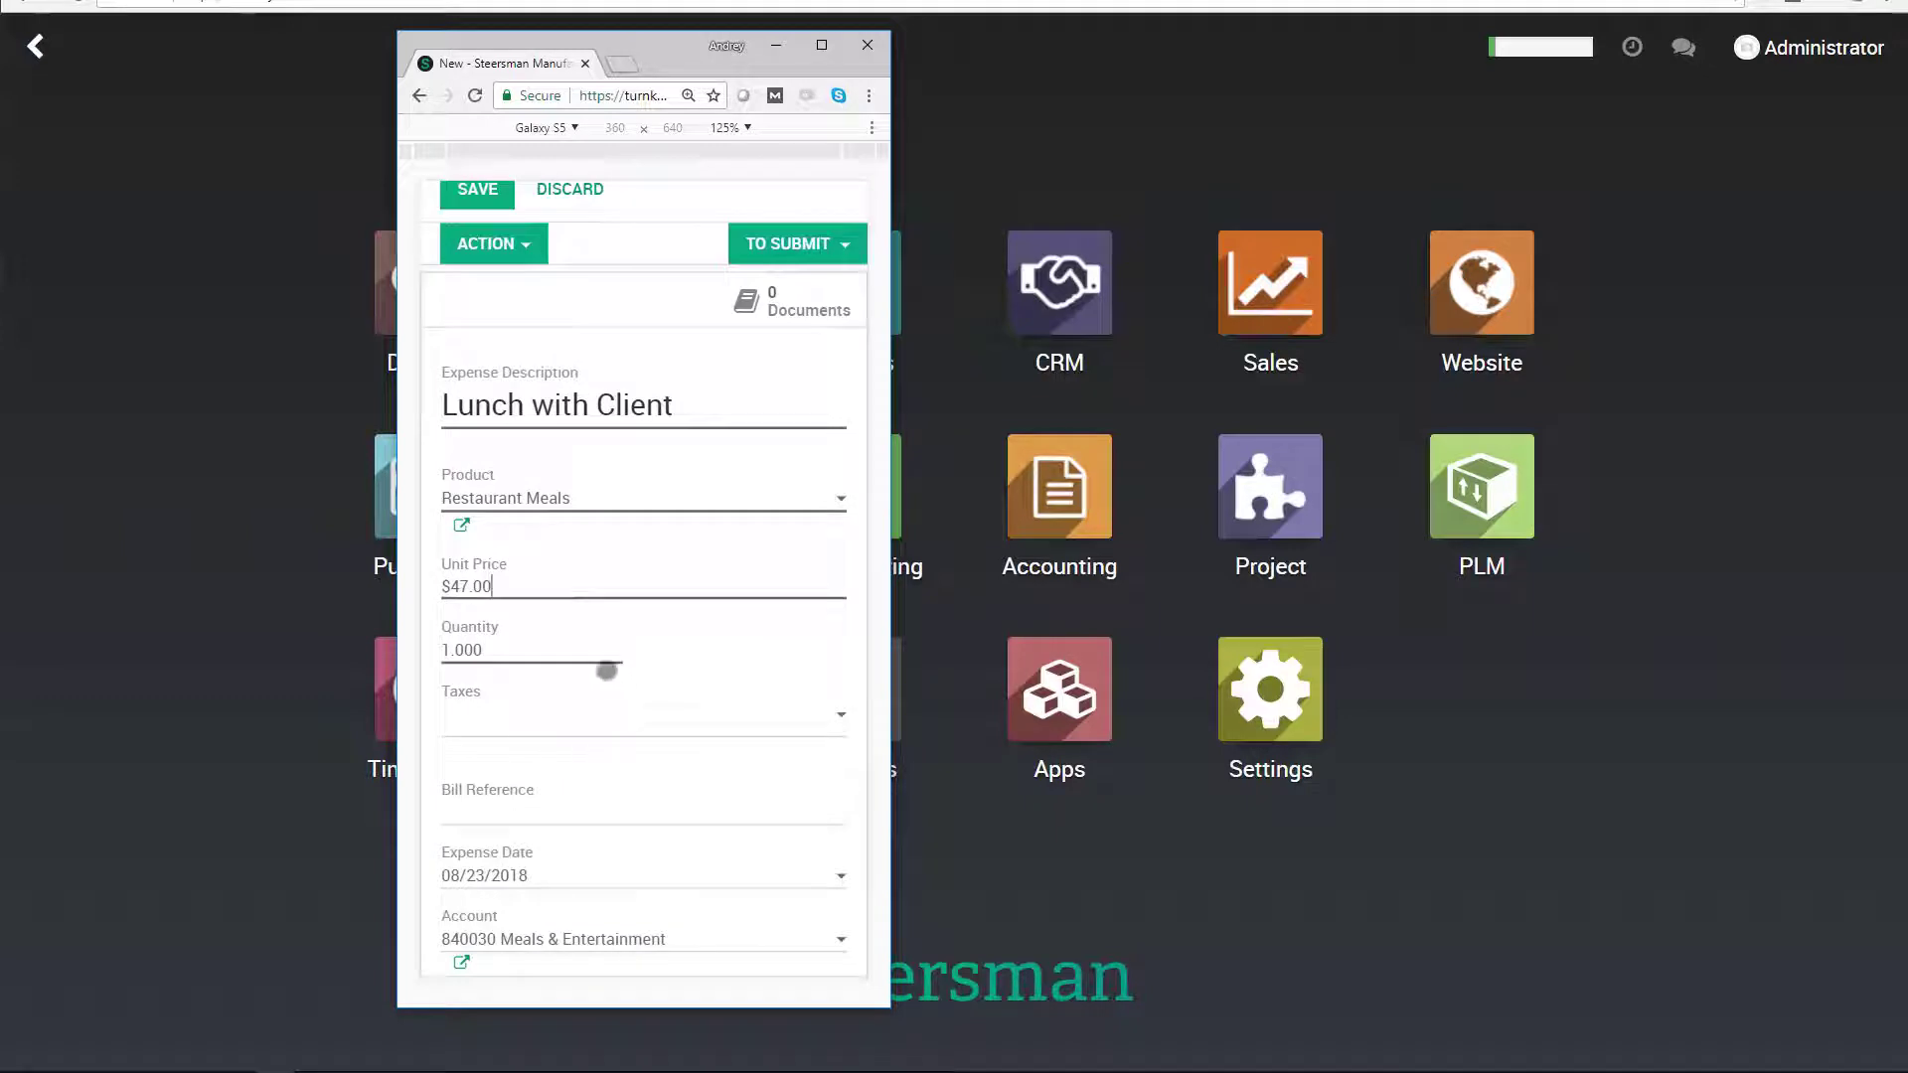
scroll(618, 672, "down", 2)
scroll(618, 686, "down", 3)
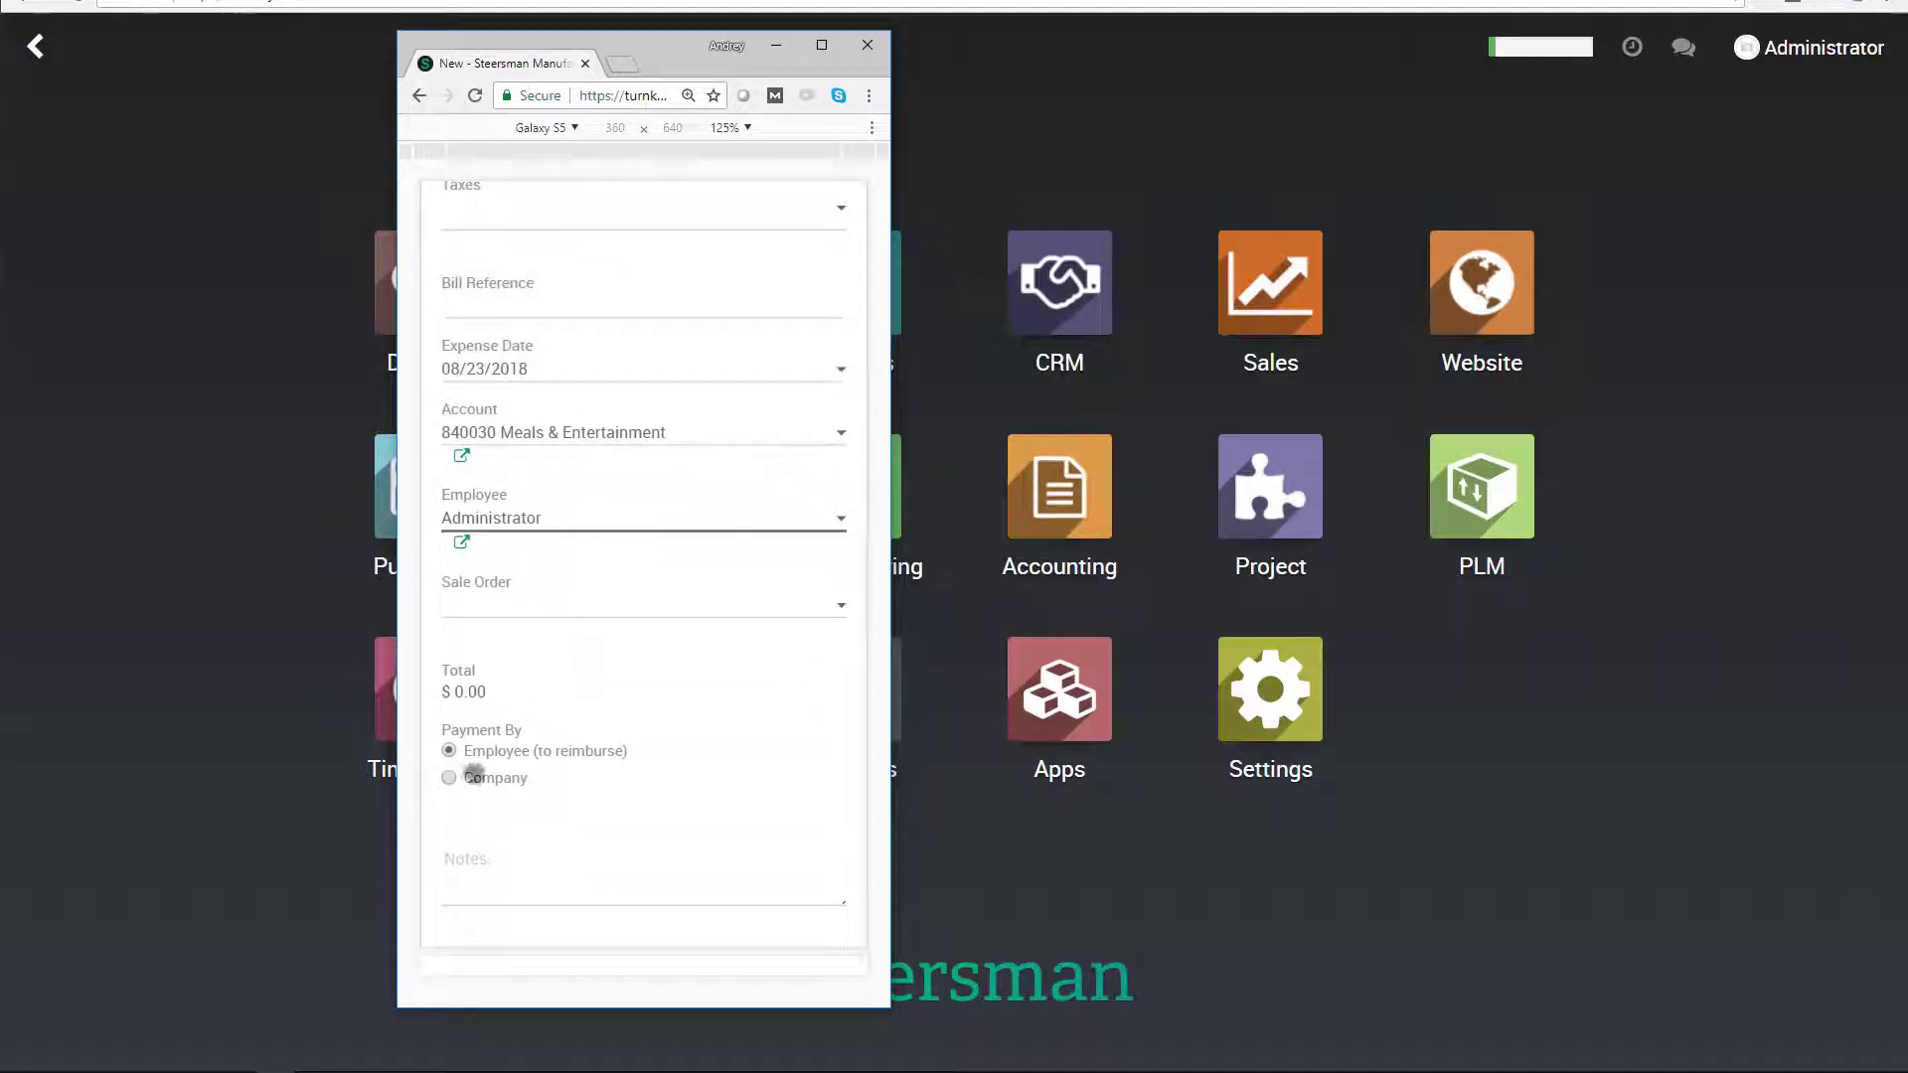
left_click(452, 776)
scroll(597, 736, "up", 5)
scroll(601, 730, "down", 6)
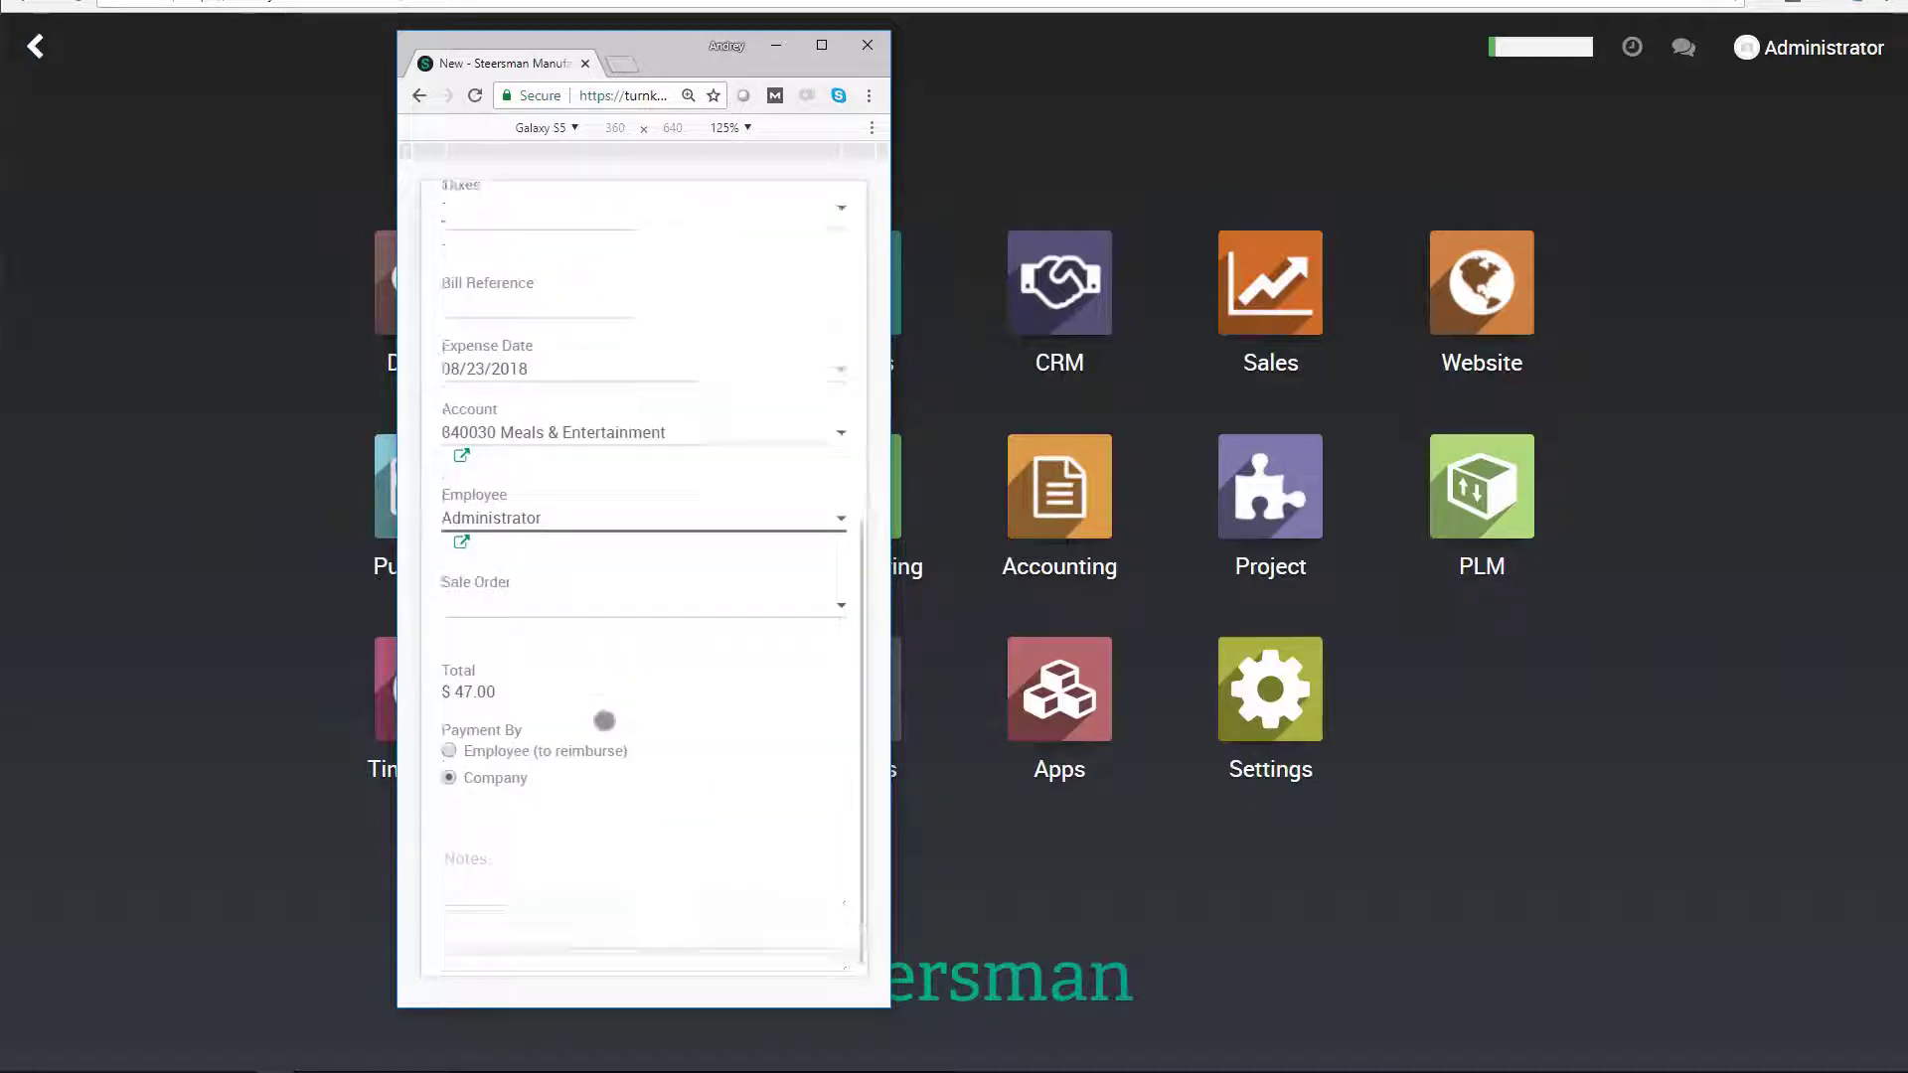
scroll(679, 756, "up", 4)
scroll(679, 756, "up", 3)
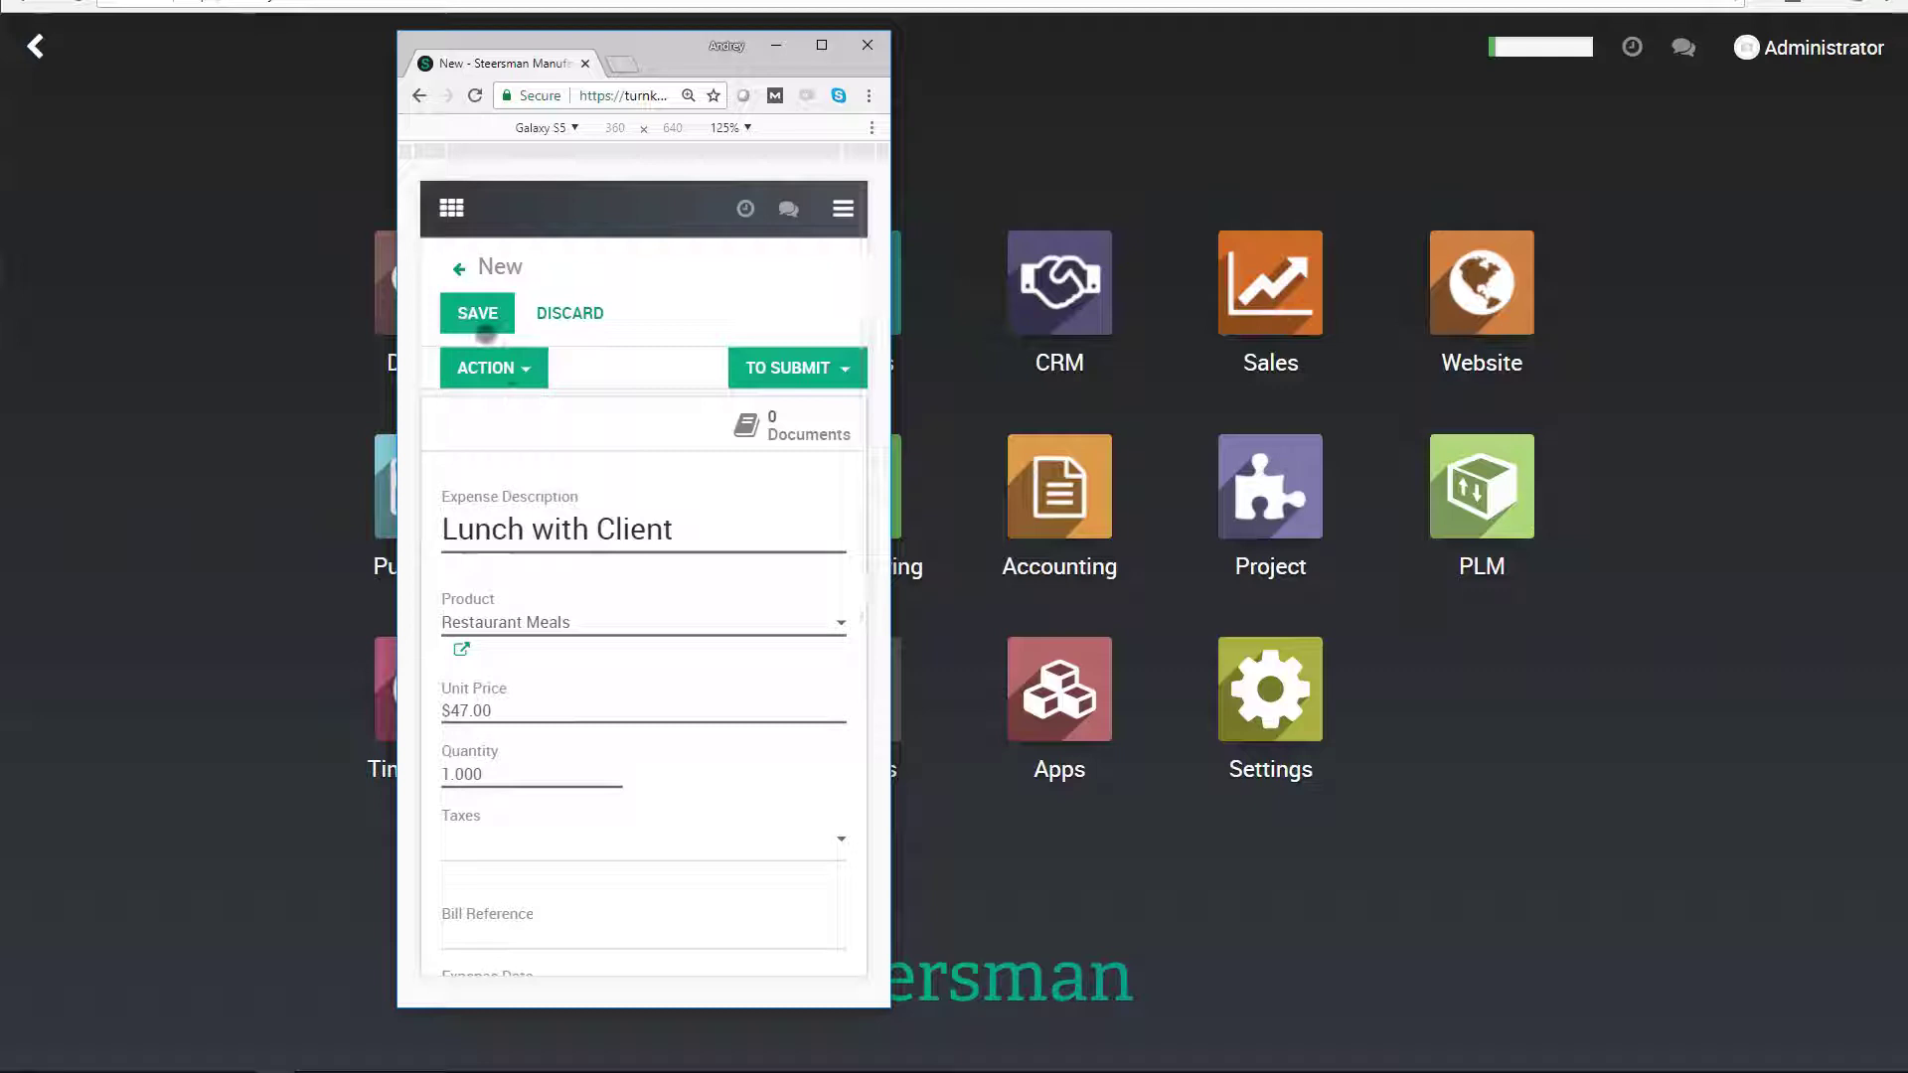
left_click(478, 313)
- Submit the saved Lunch with Client expense to the manager
left_click(524, 382)
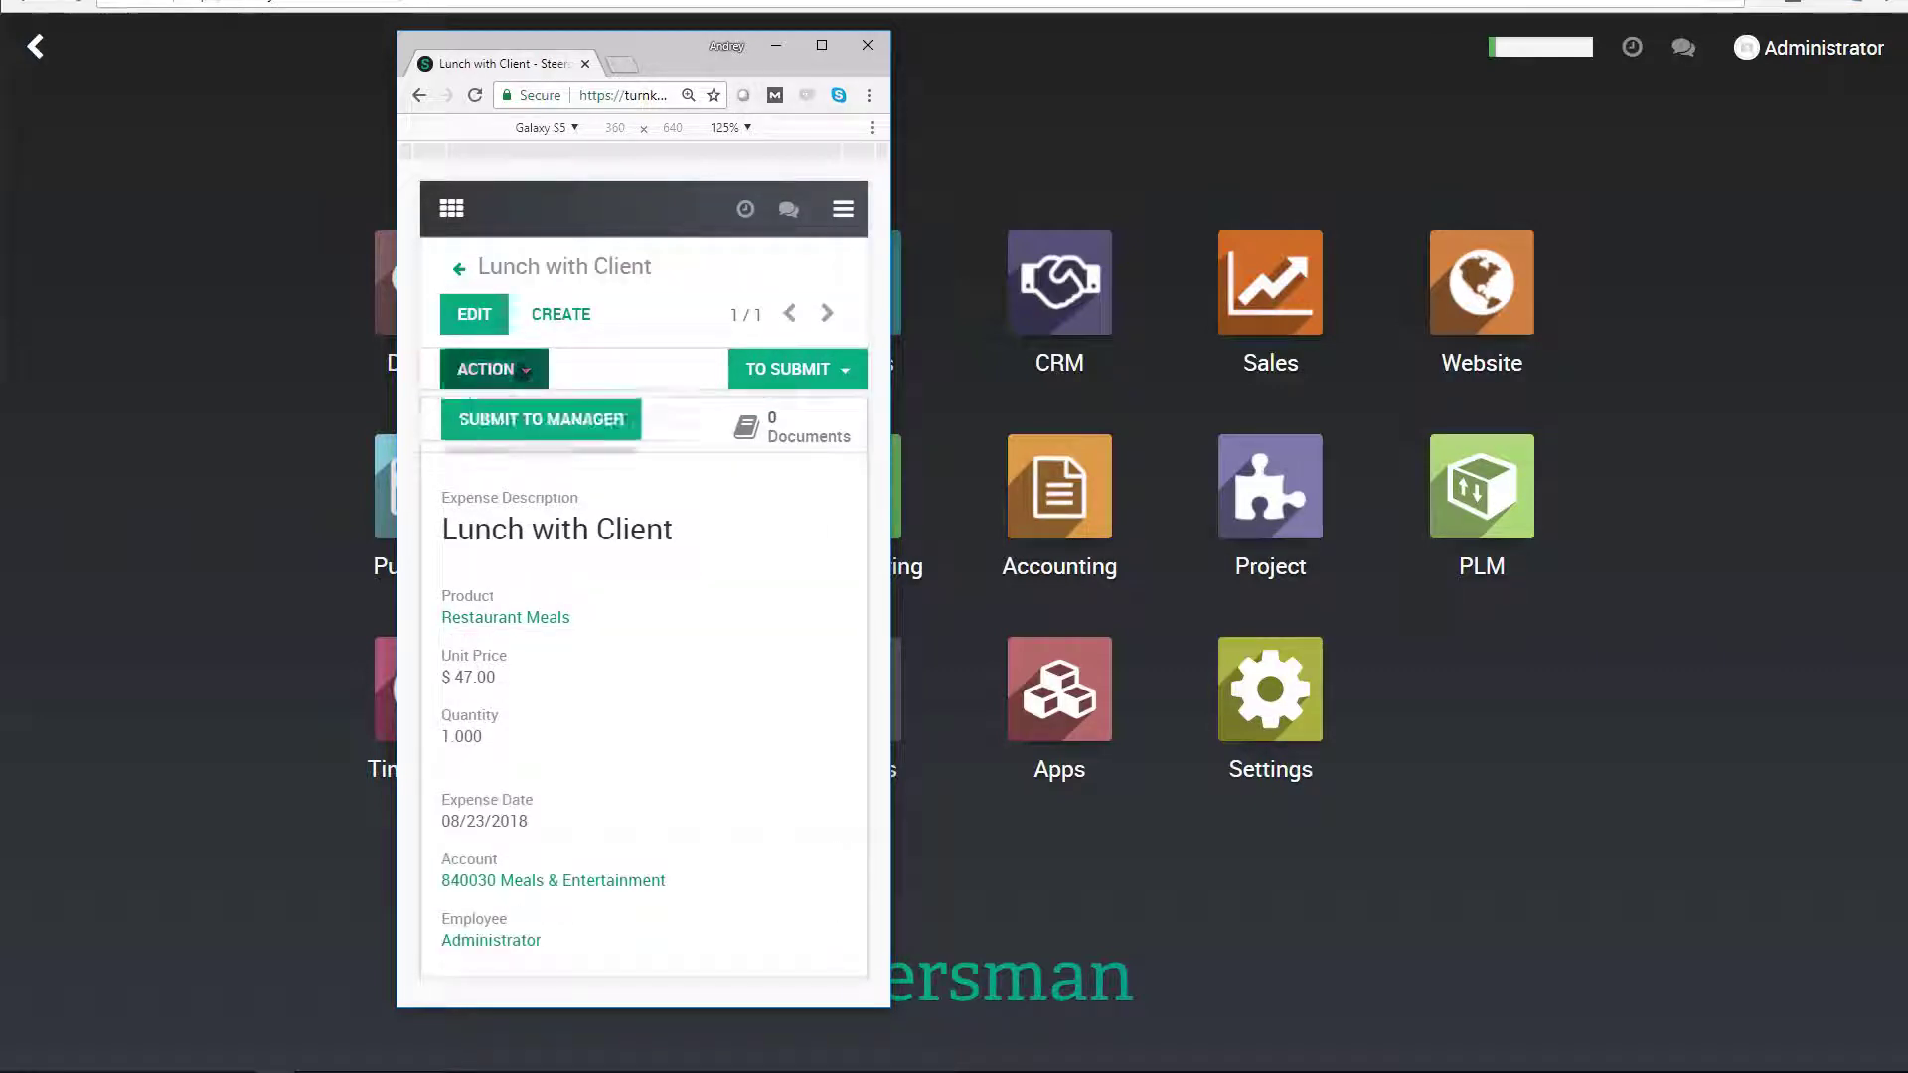
left_click(554, 417)
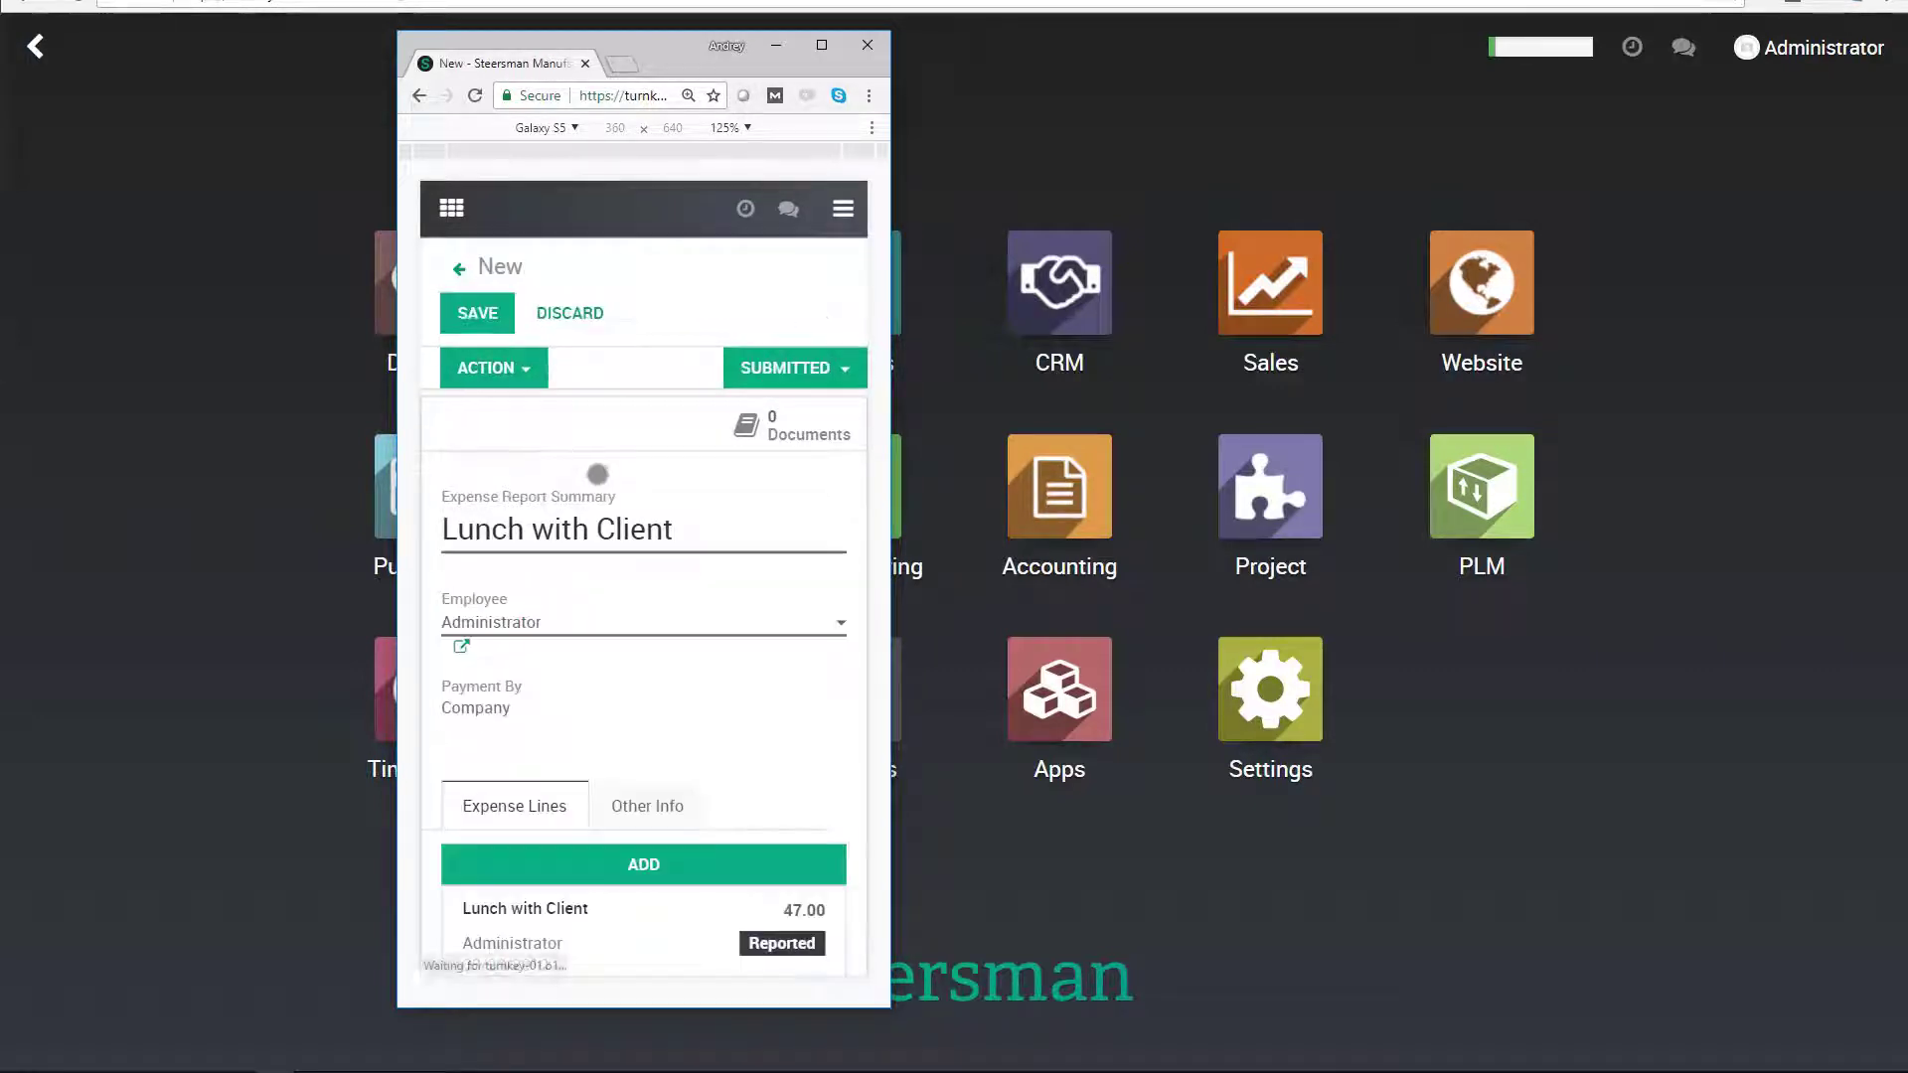
scroll(559, 491, "down", 1)
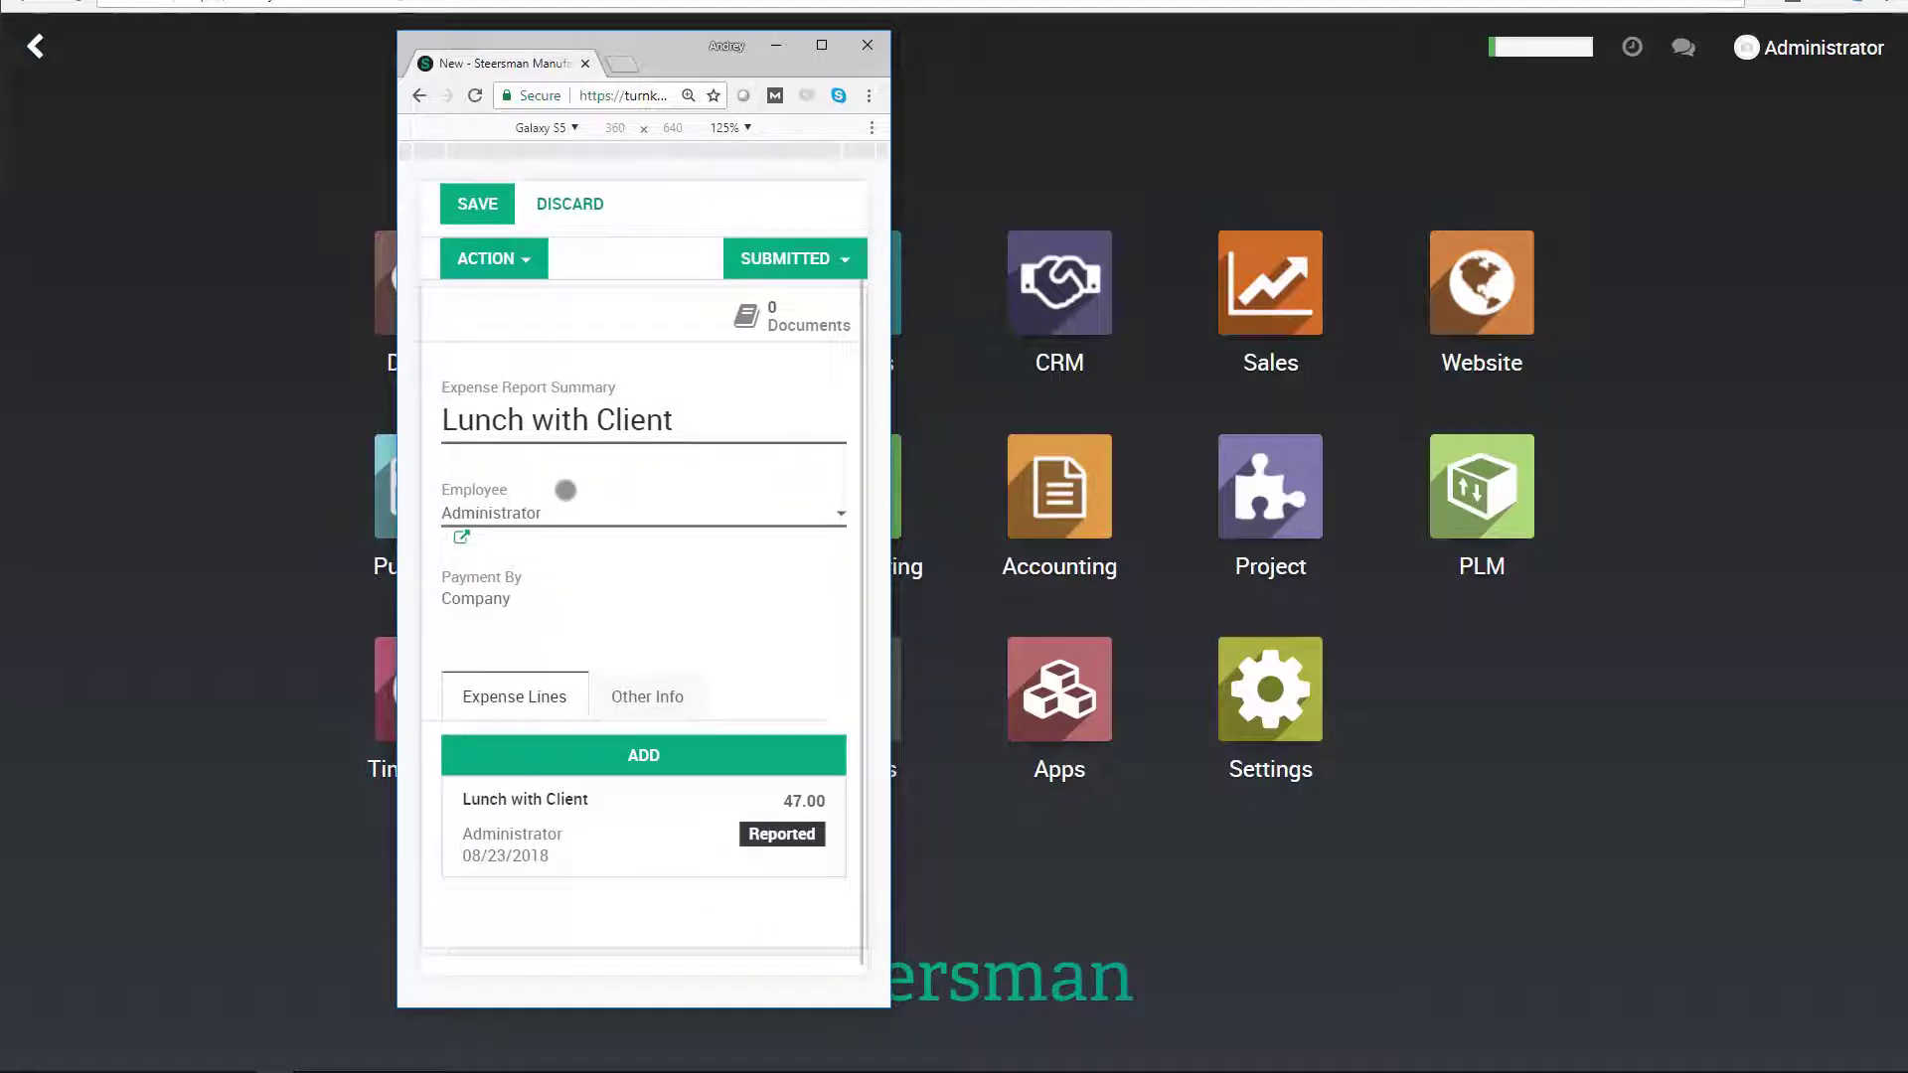
scroll(562, 491, "up", 1)
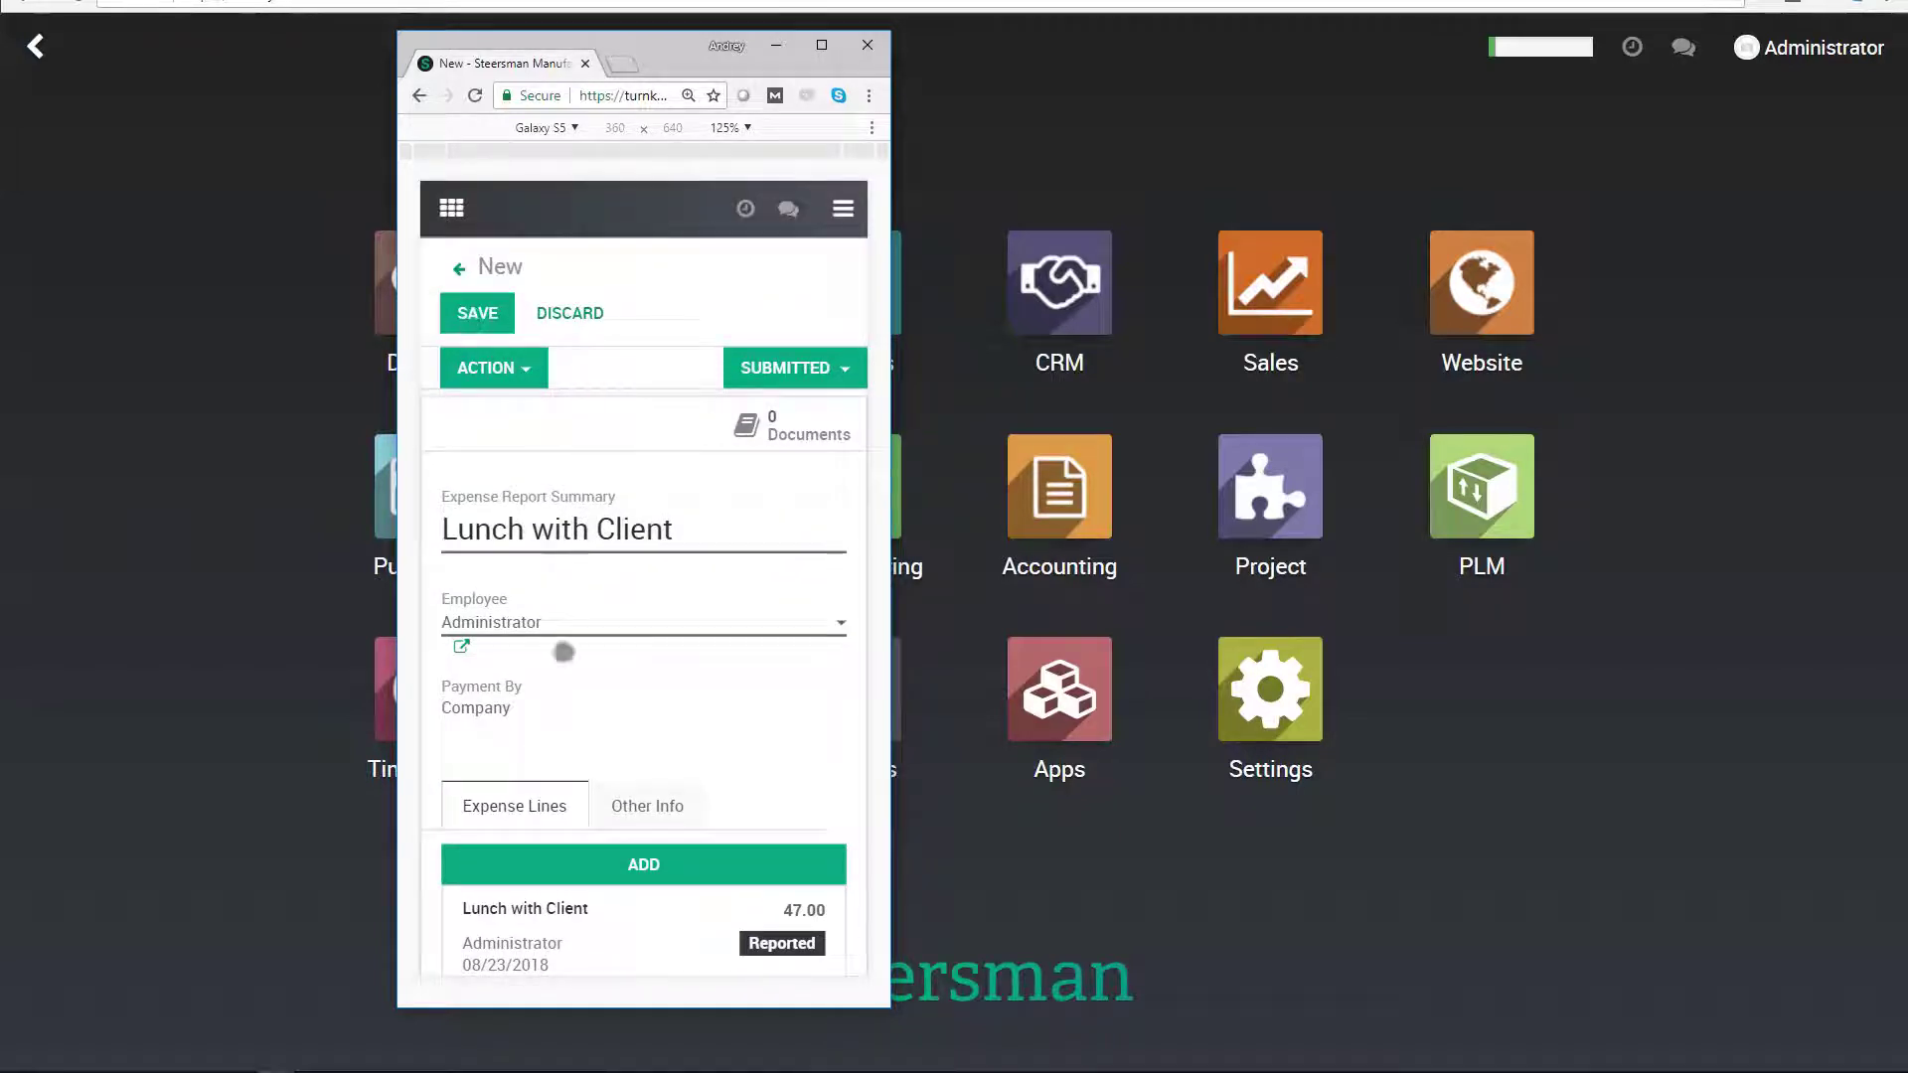
scroll(562, 651, "down", 1)
scroll(559, 600, "up", 1)
scroll(558, 600, "down", 1)
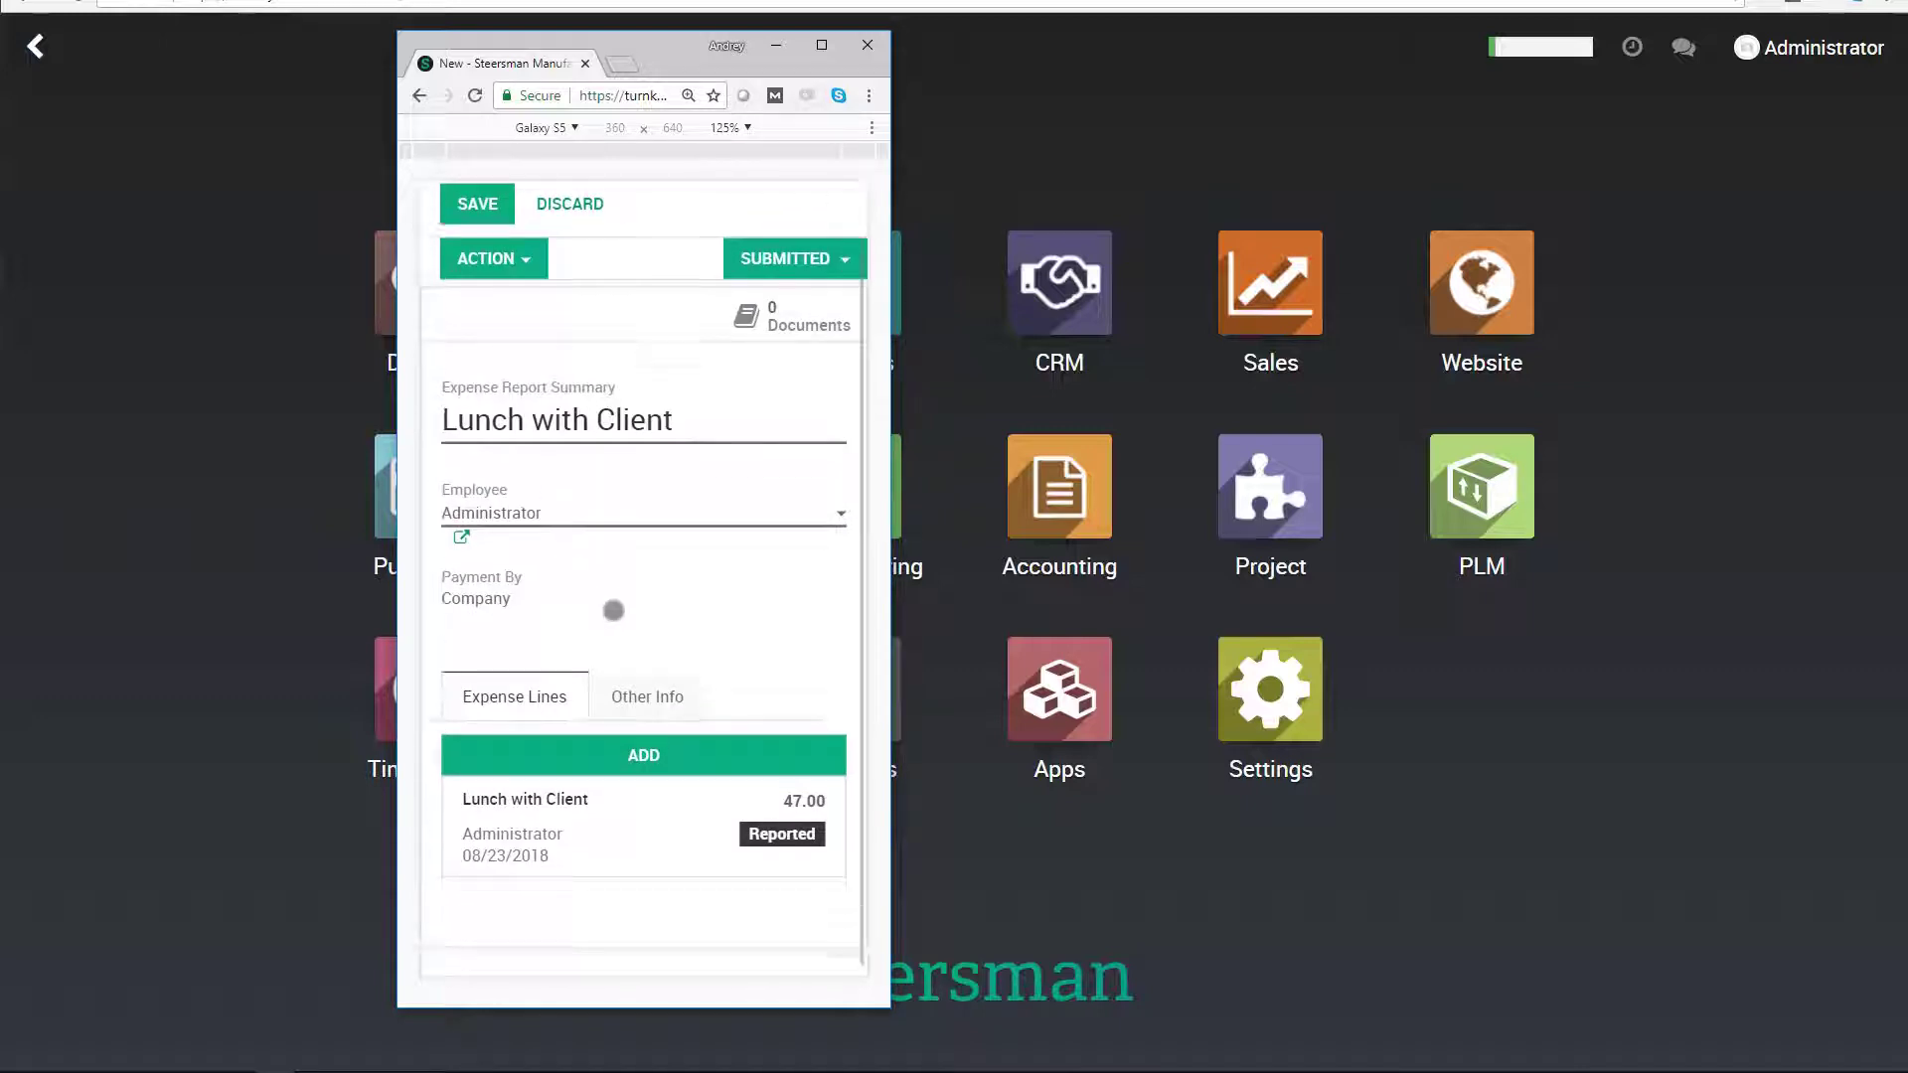
- Keep Bank (USD) as the report's bank journal, save the report, and close the mobile window
left_click(641, 695)
left_click(553, 808)
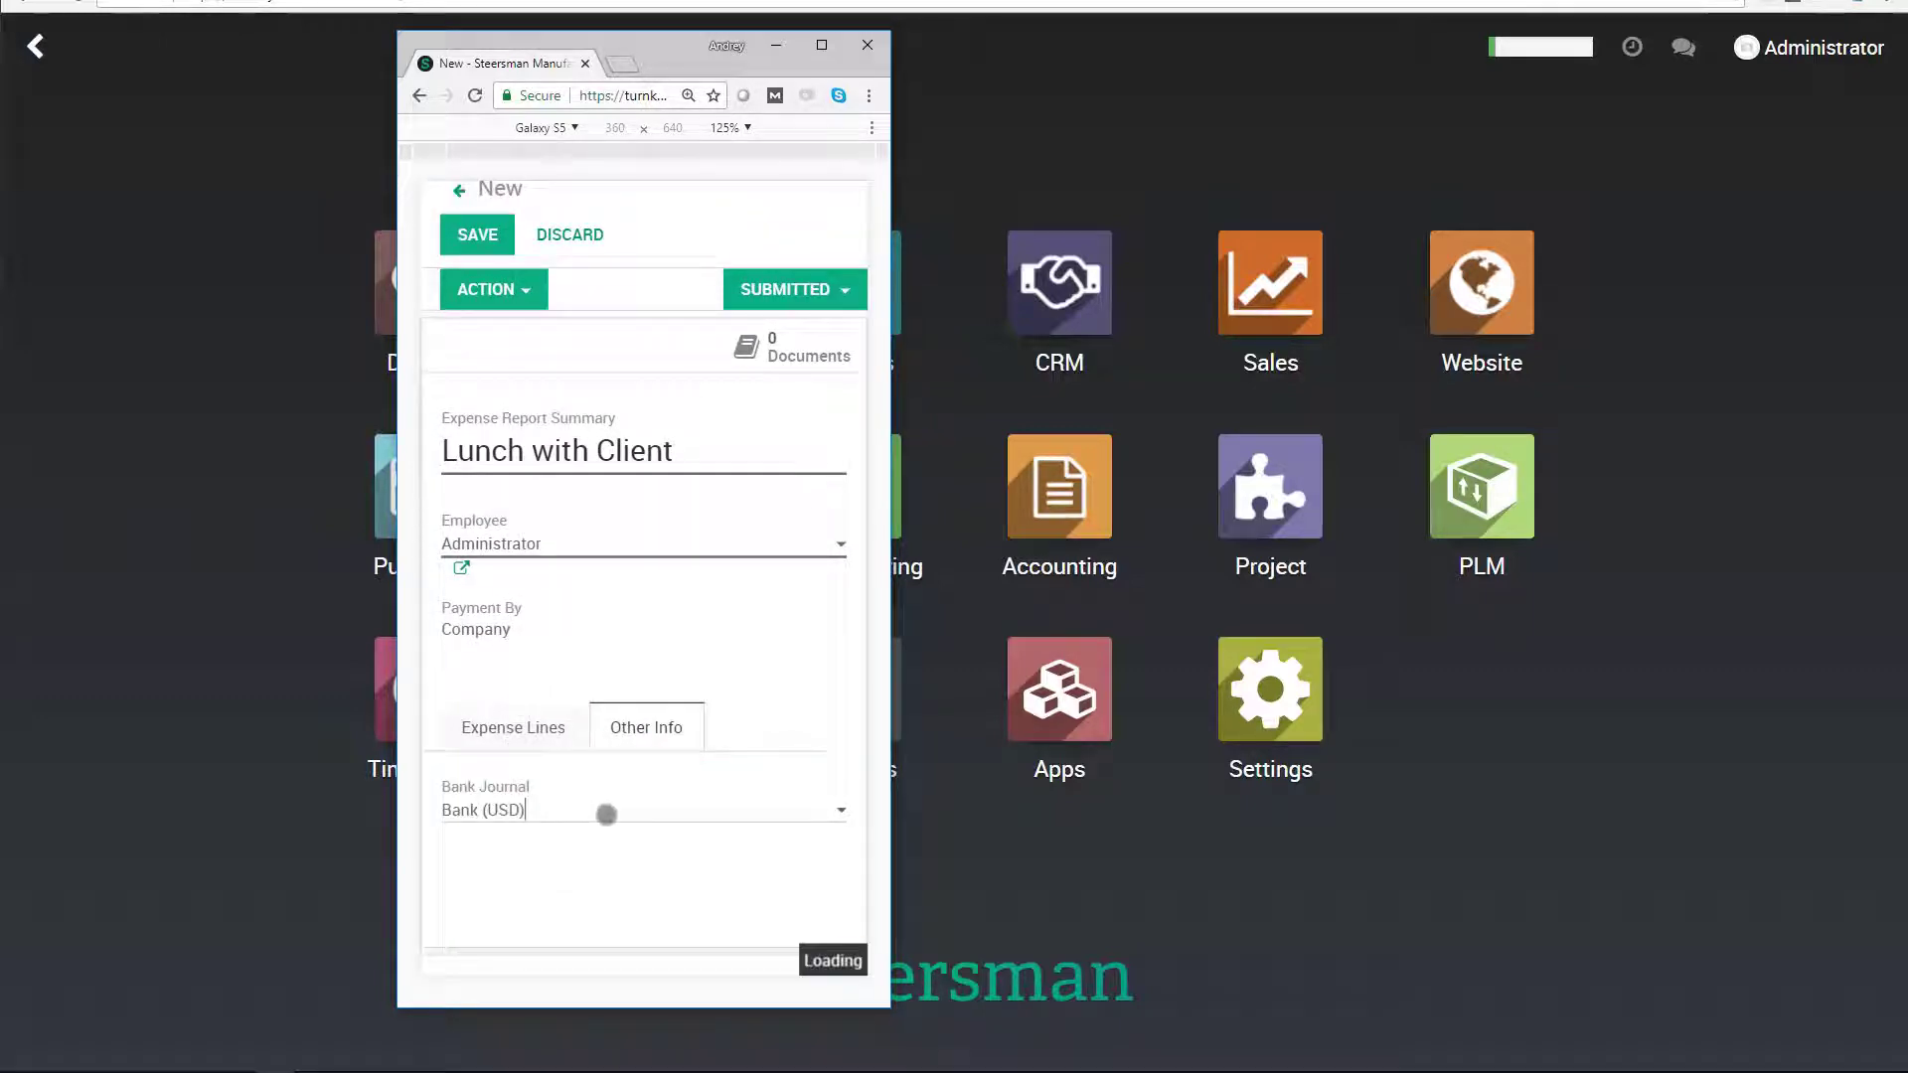
left_click(507, 809)
left_click(502, 809)
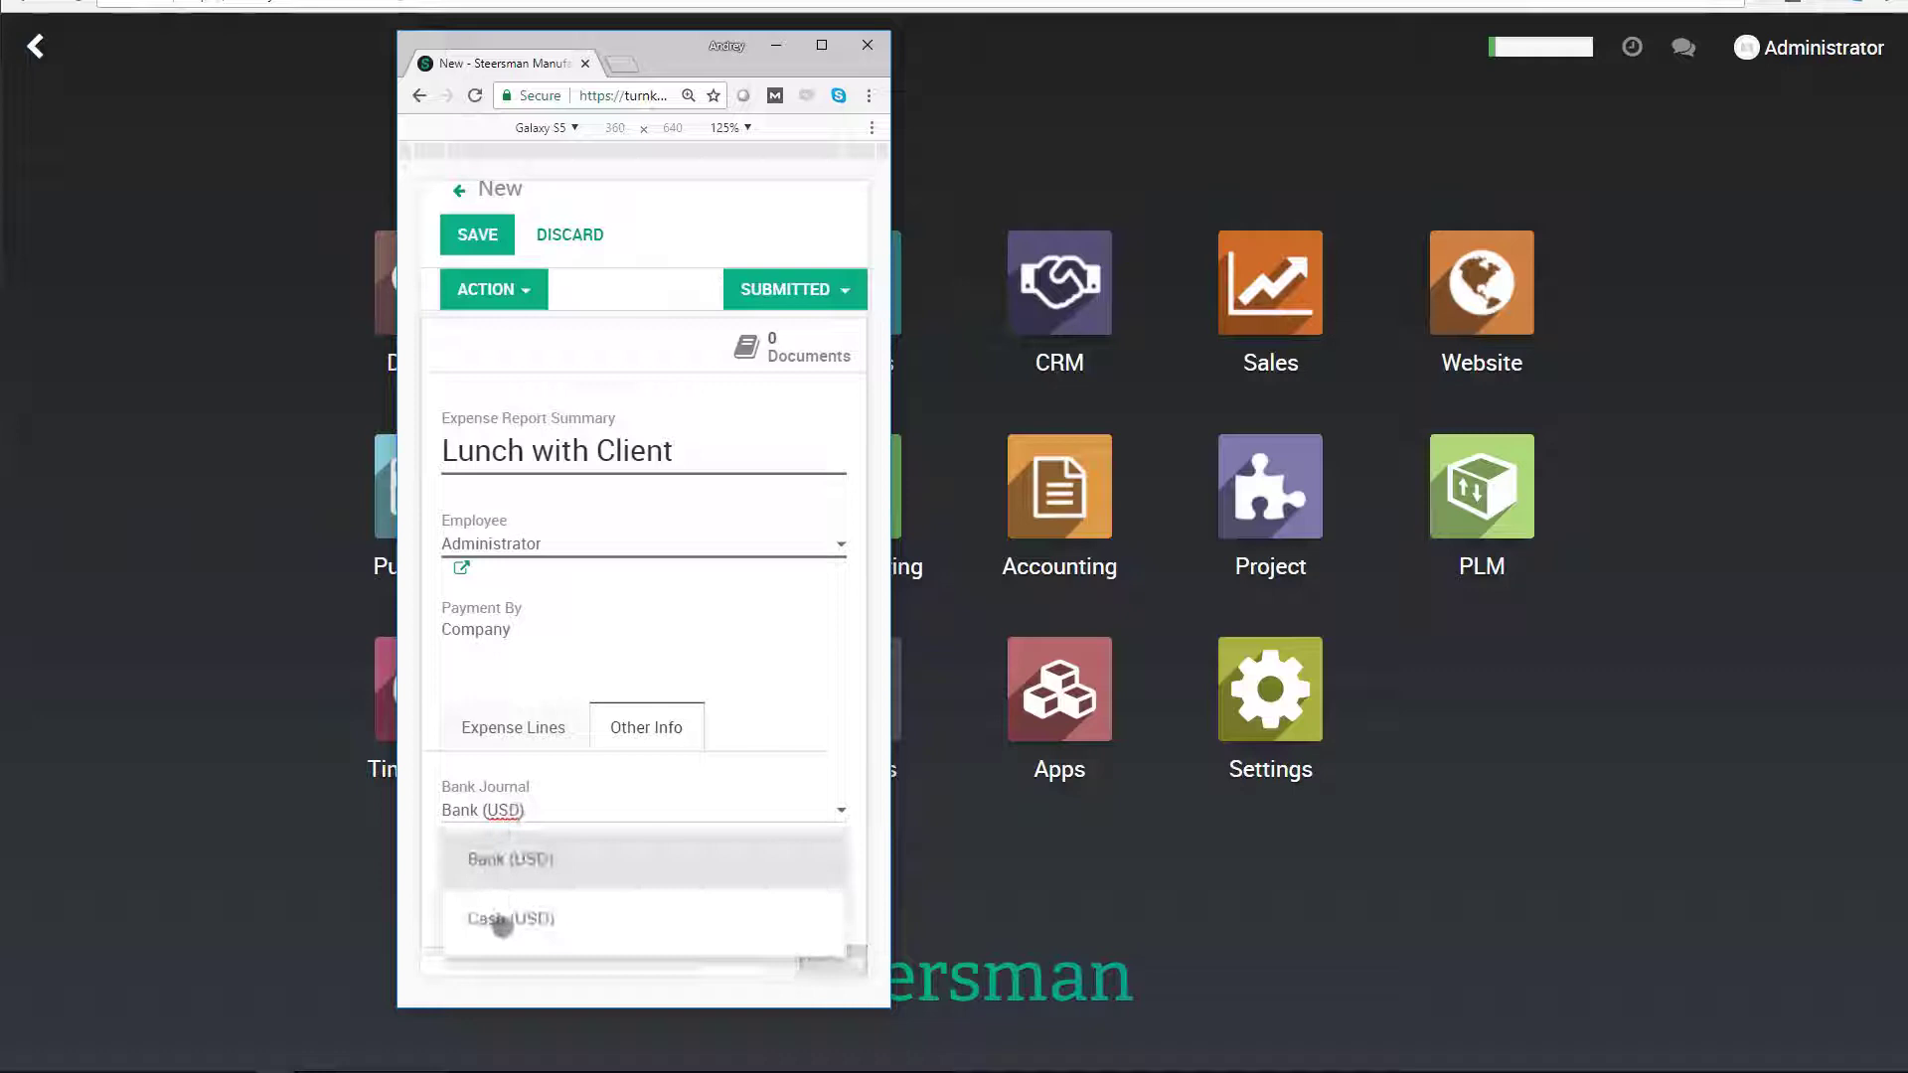
left_click(512, 862)
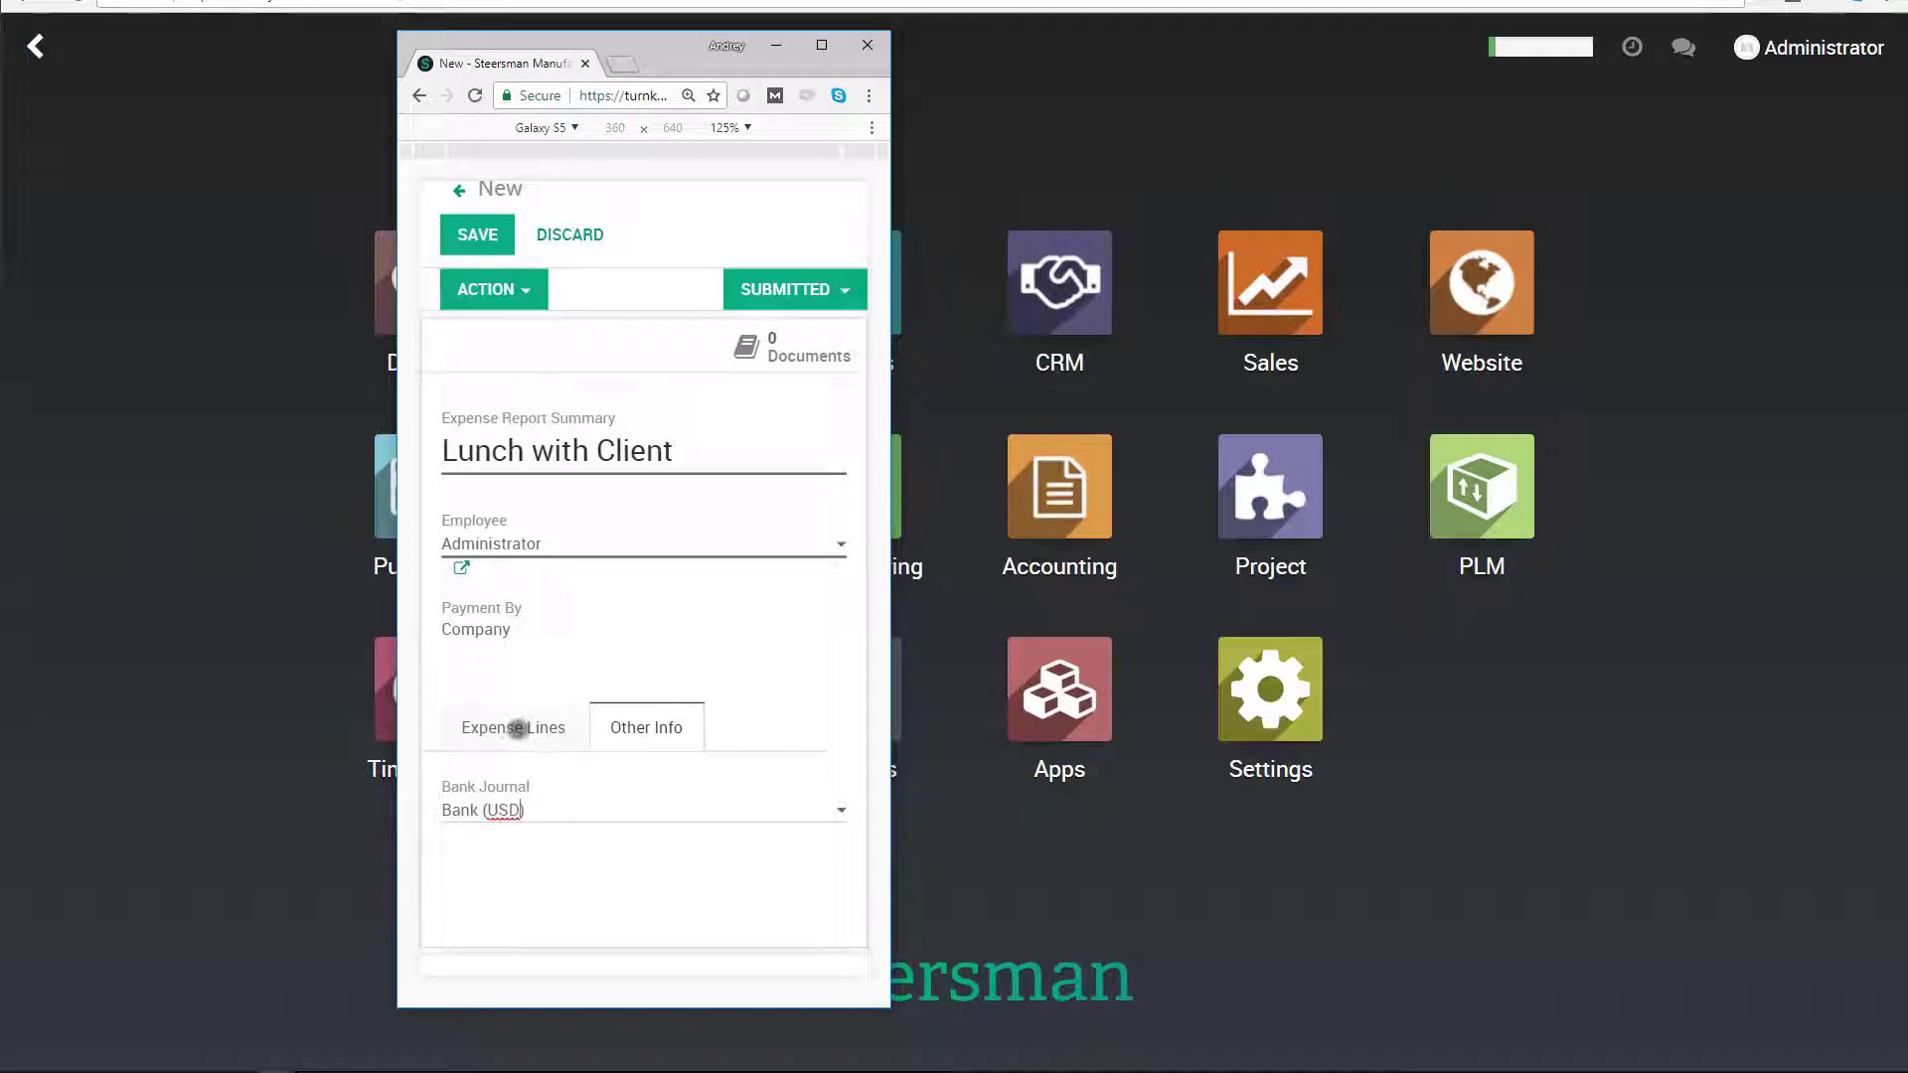
left_click(517, 728)
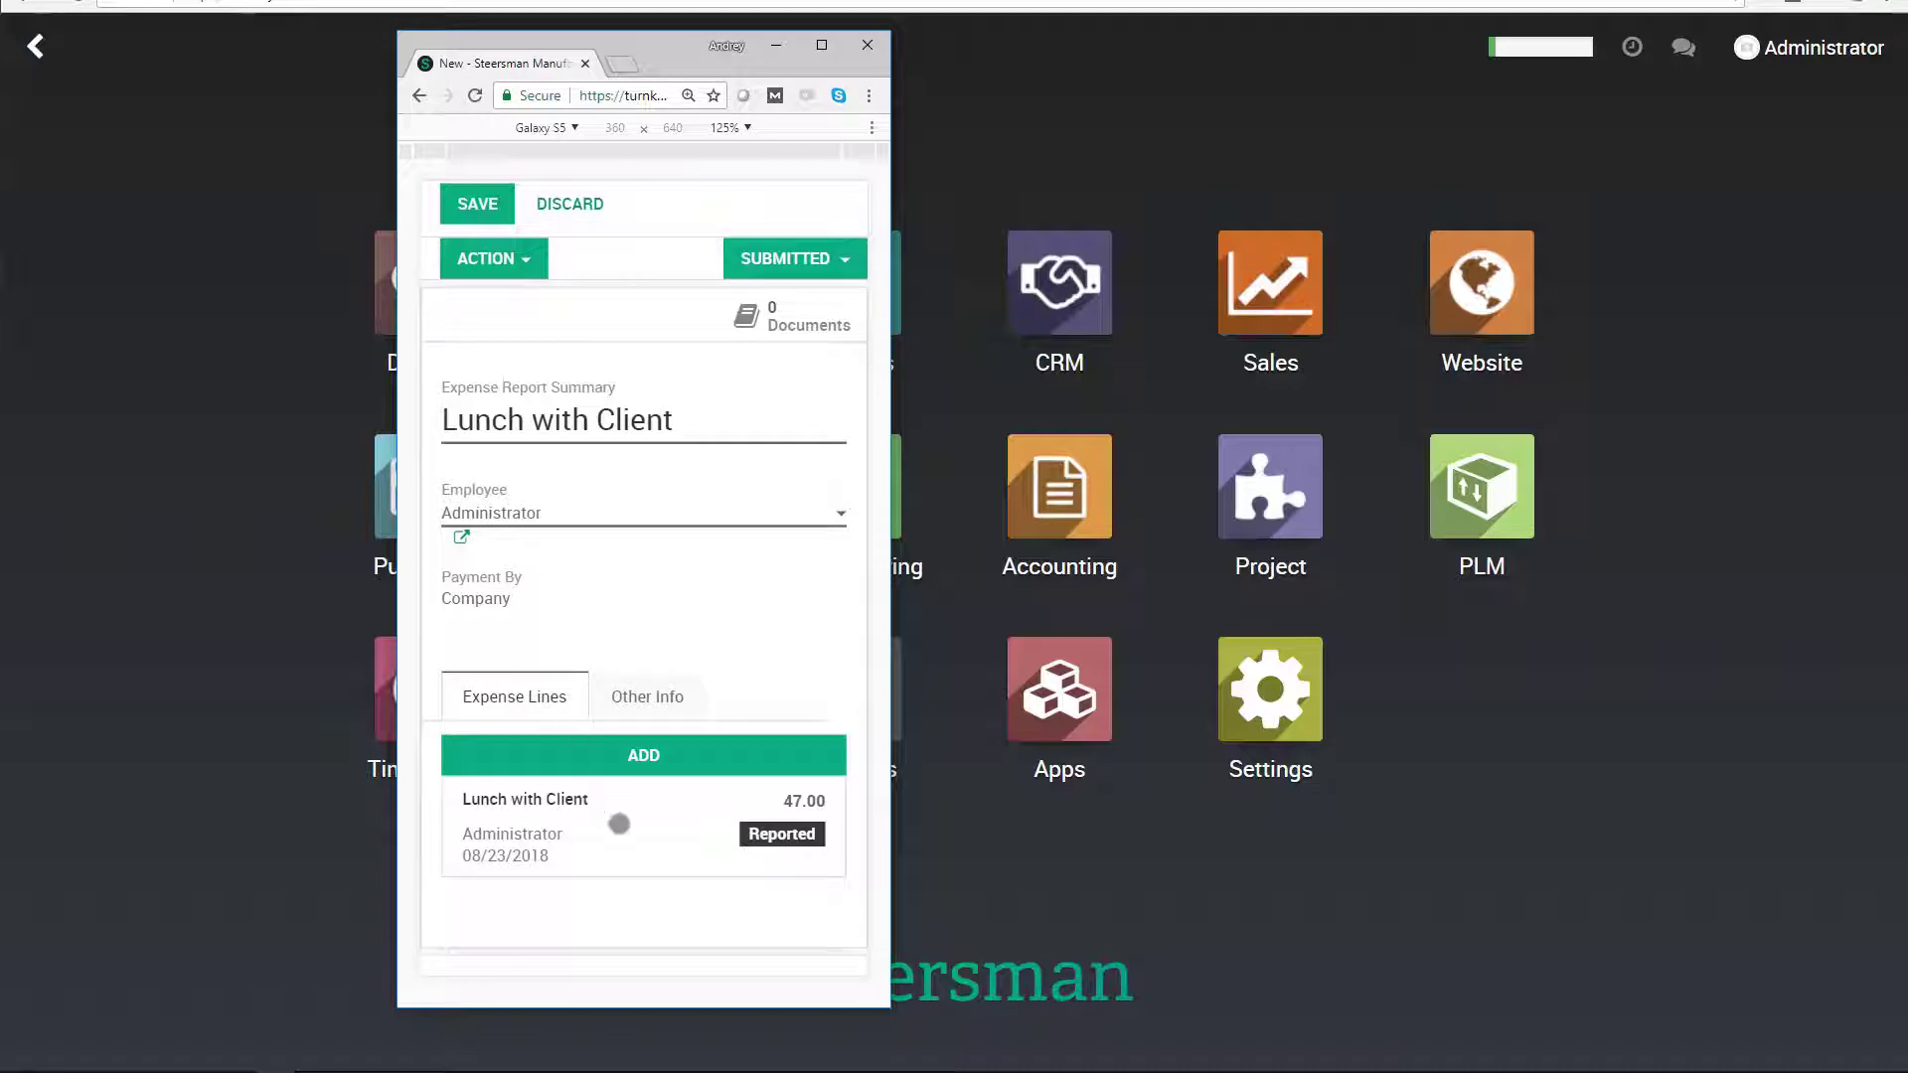
scroll(619, 824, "up", 2)
left_click(481, 314)
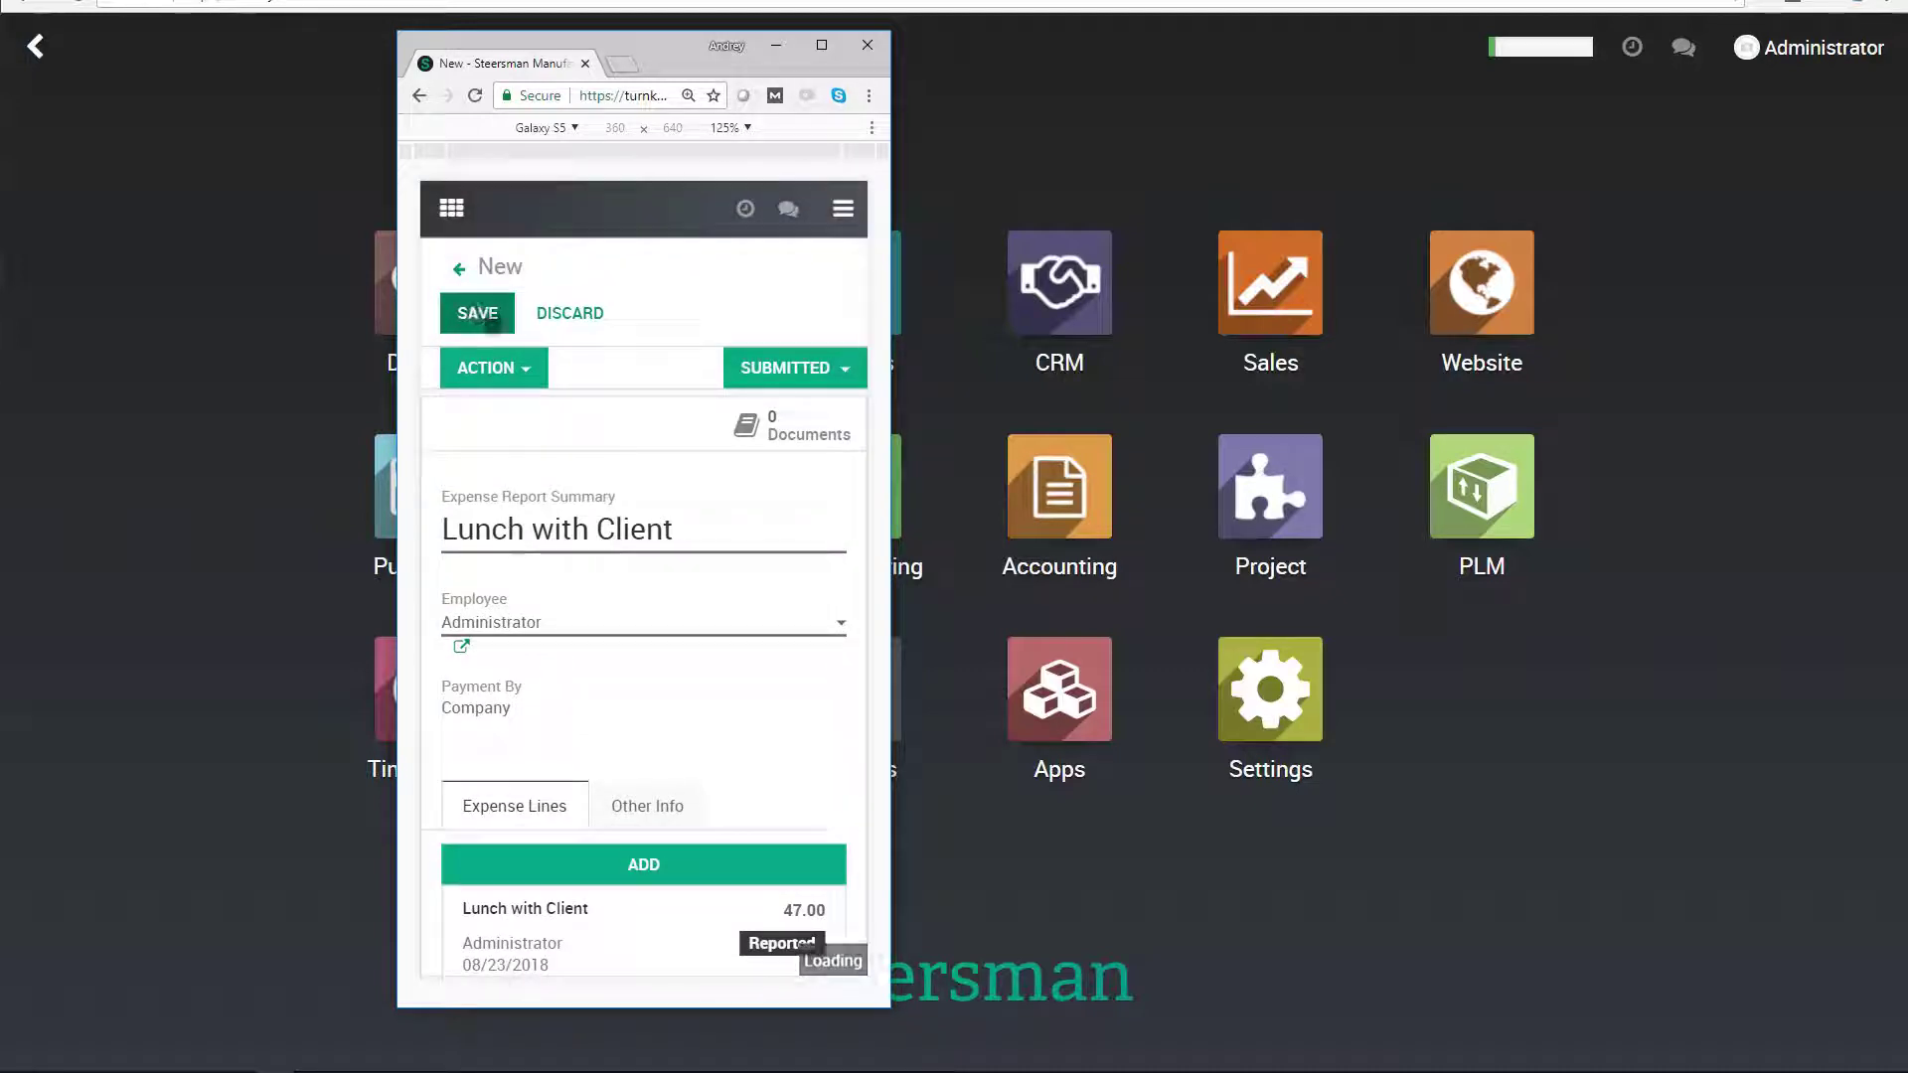
left_click(1511, 822)
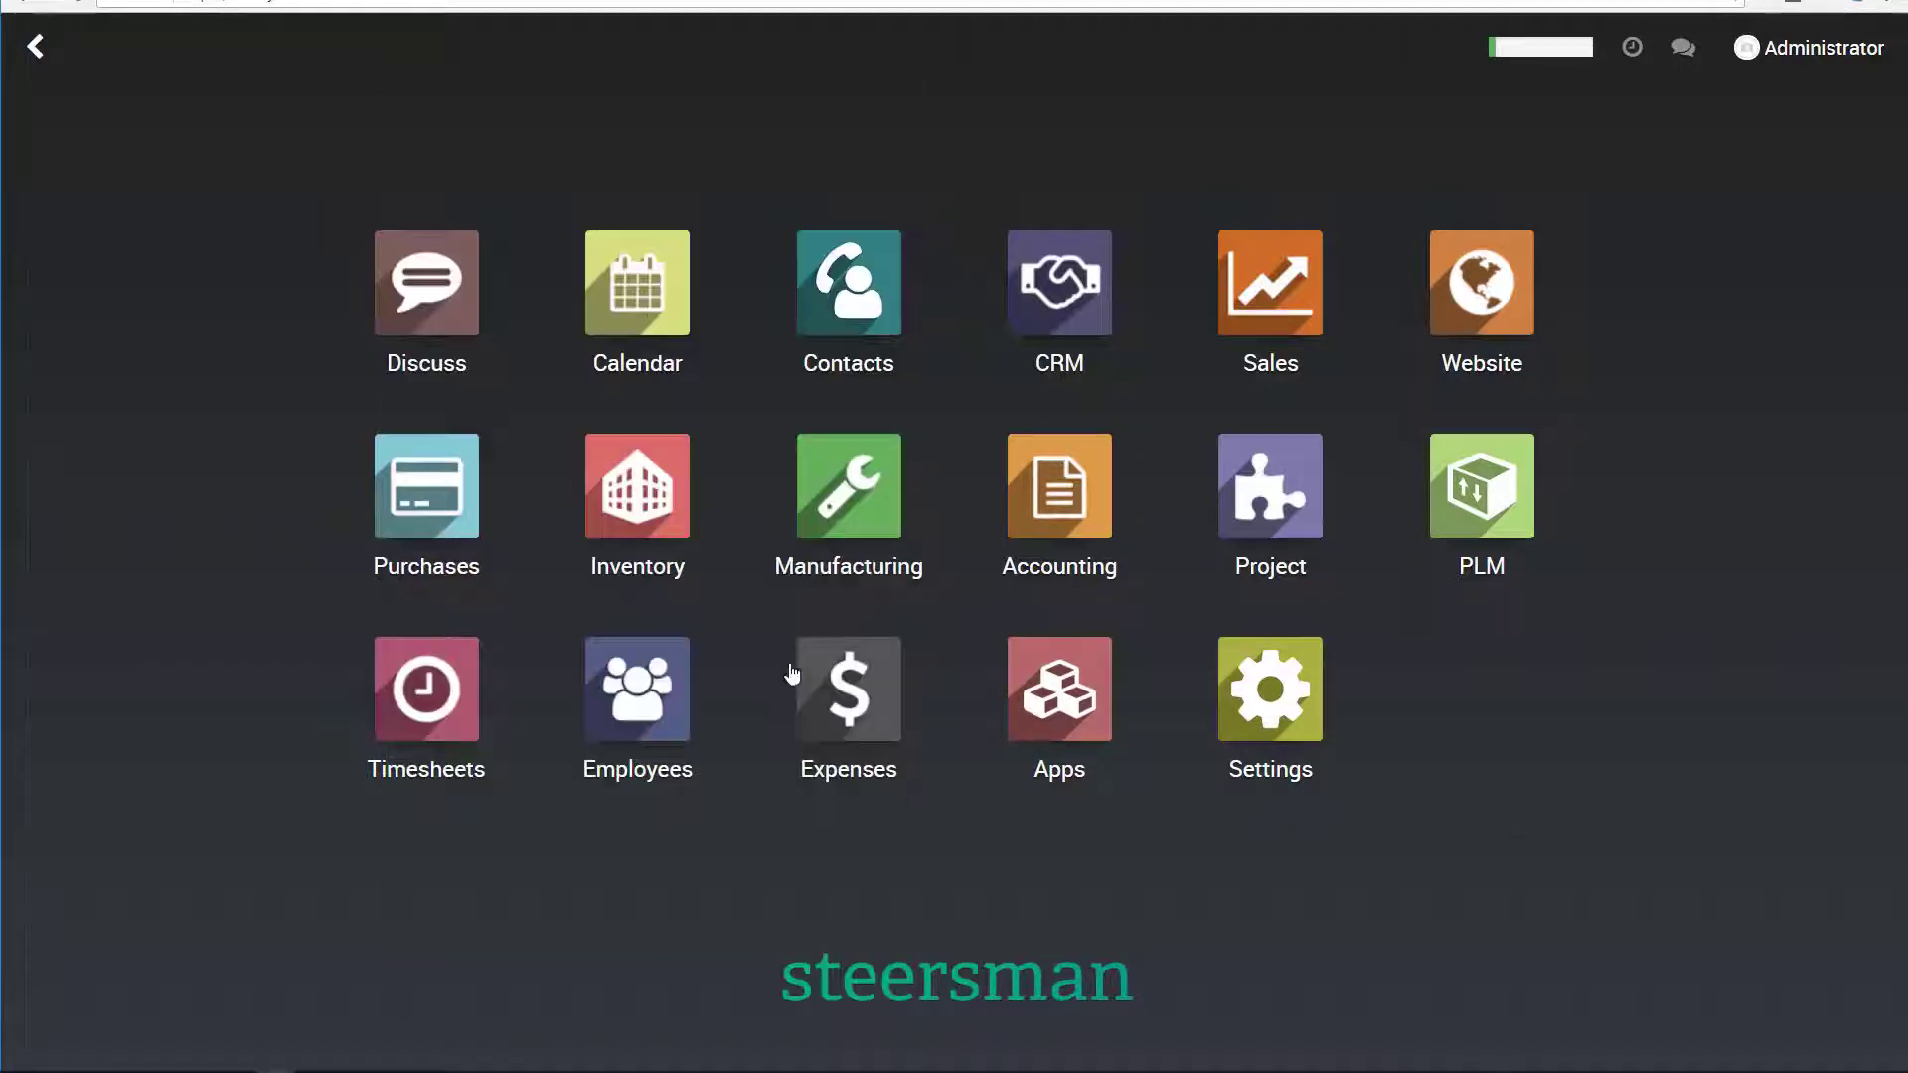
- In Expenses, list Expense Reports To Approve and open the $47.00 Lunch with Client report
left_click(849, 688)
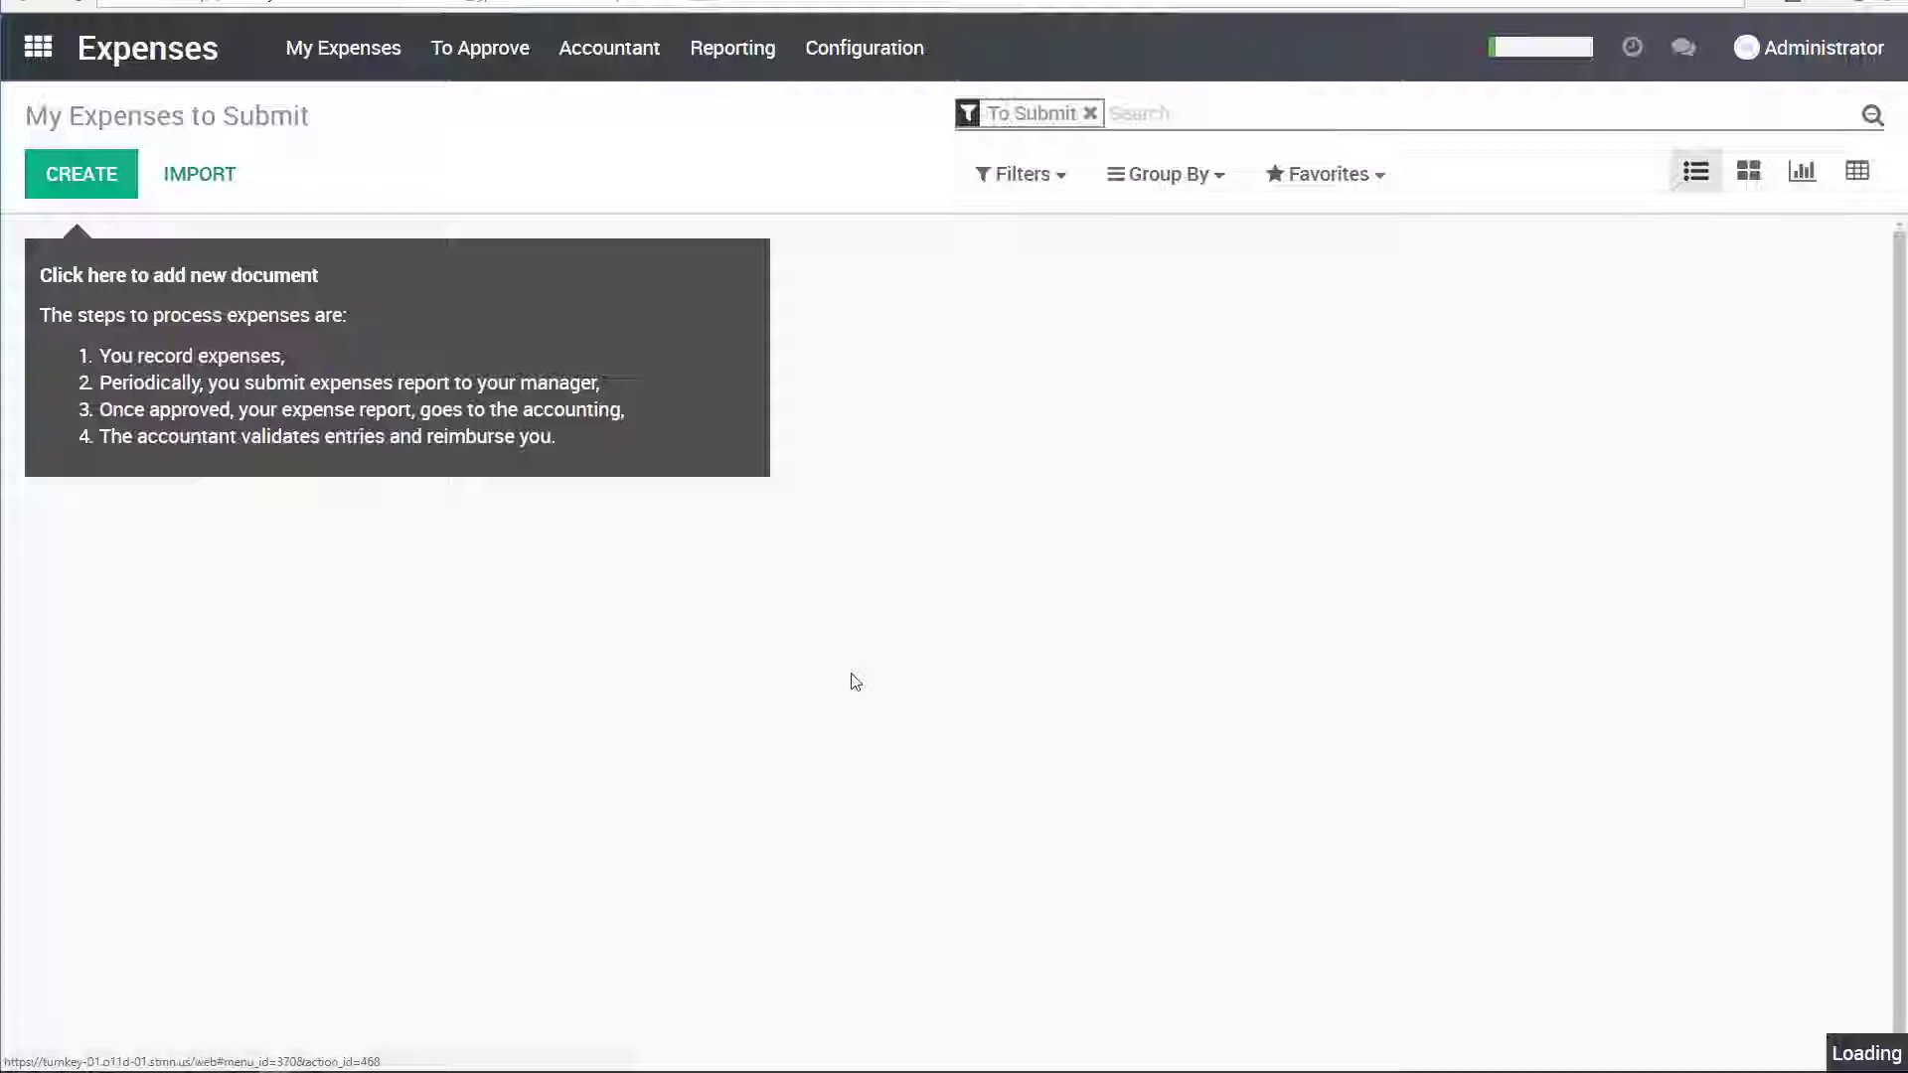
left_click(501, 50)
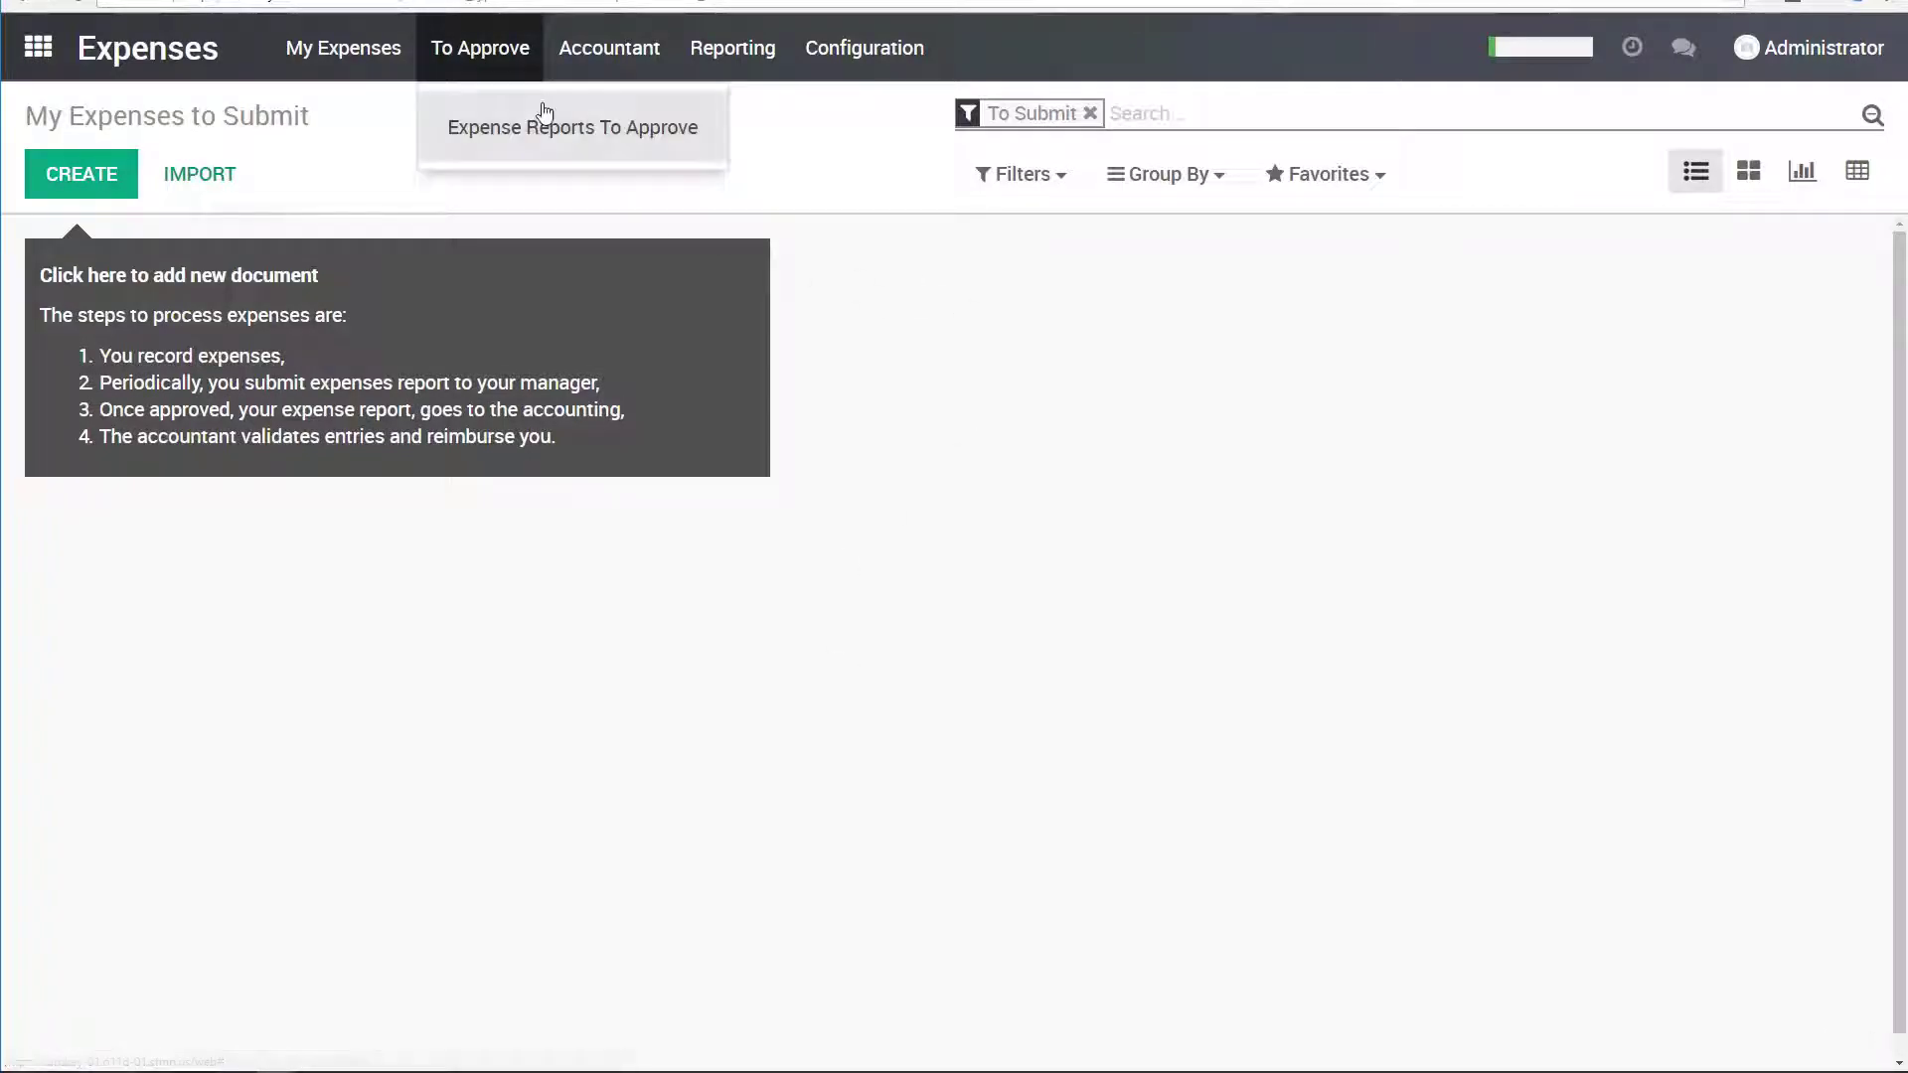
left_click(553, 134)
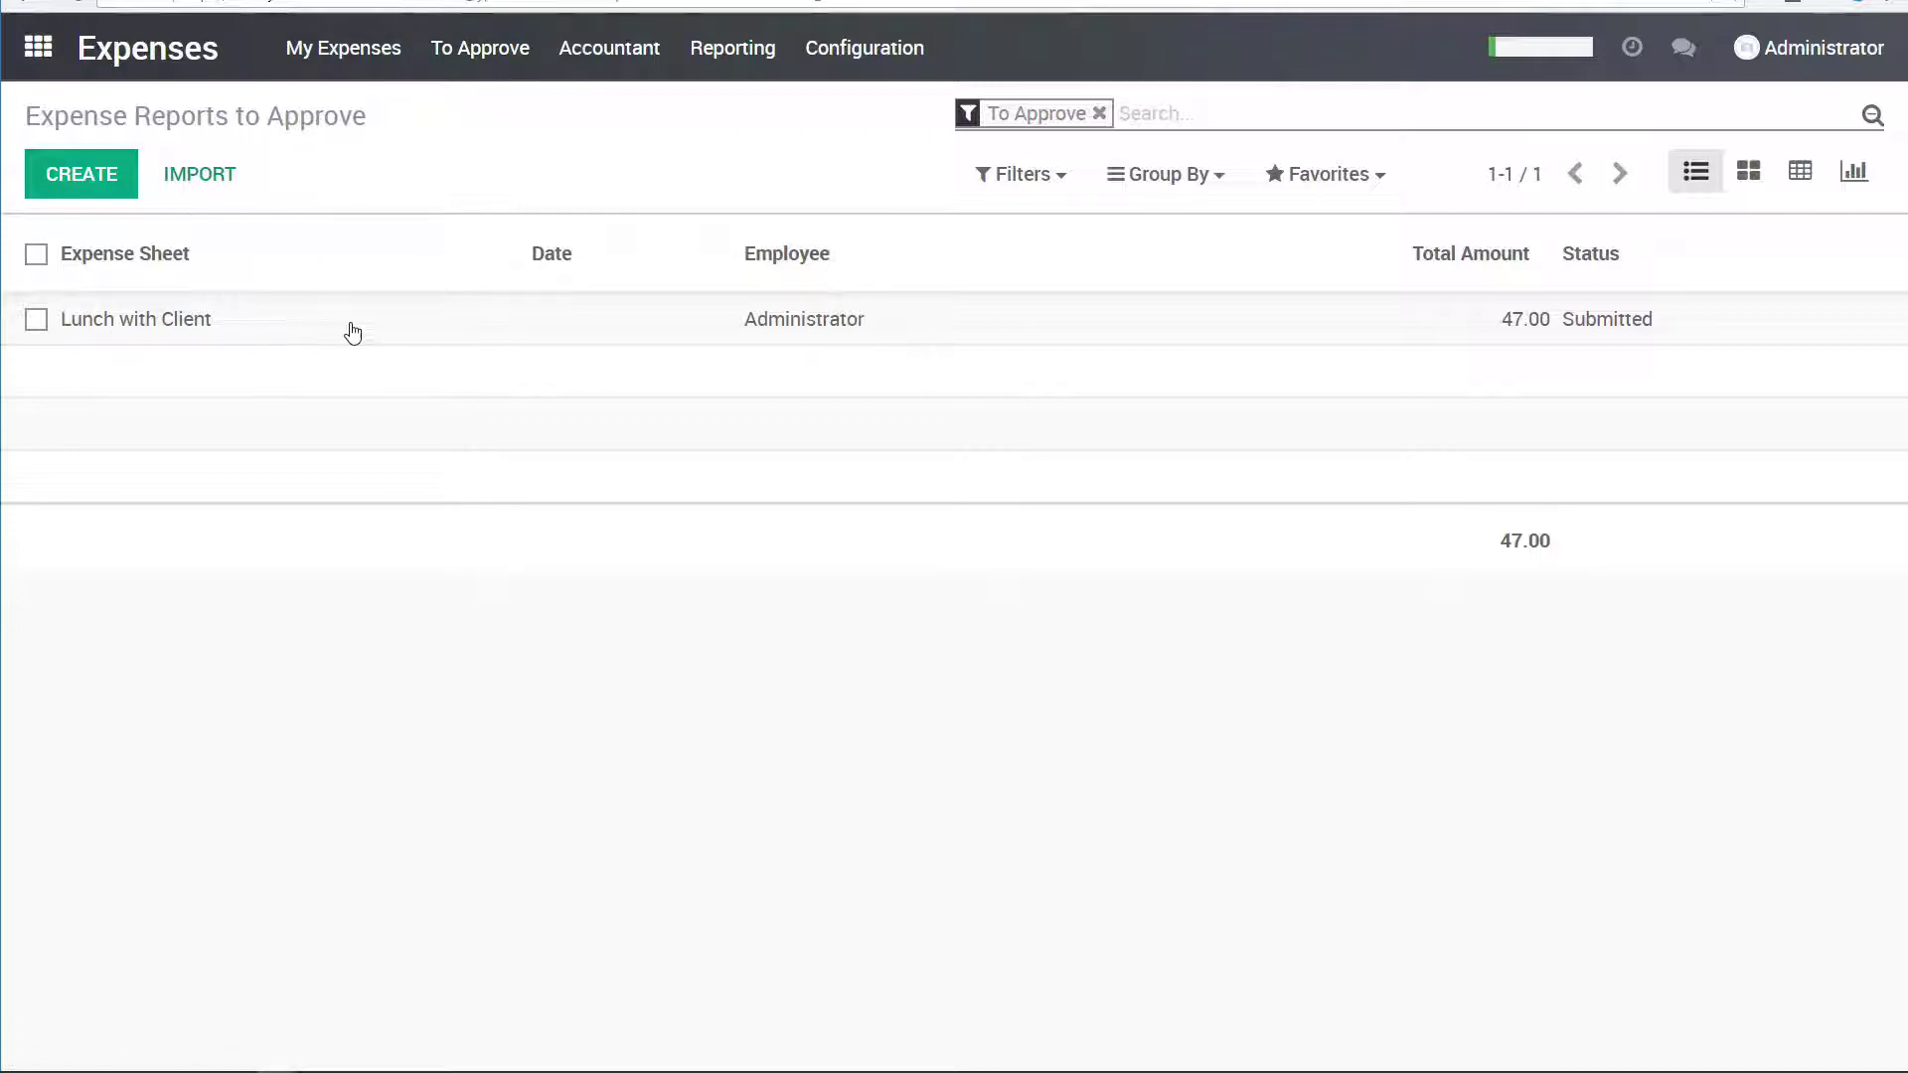
left_click(835, 323)
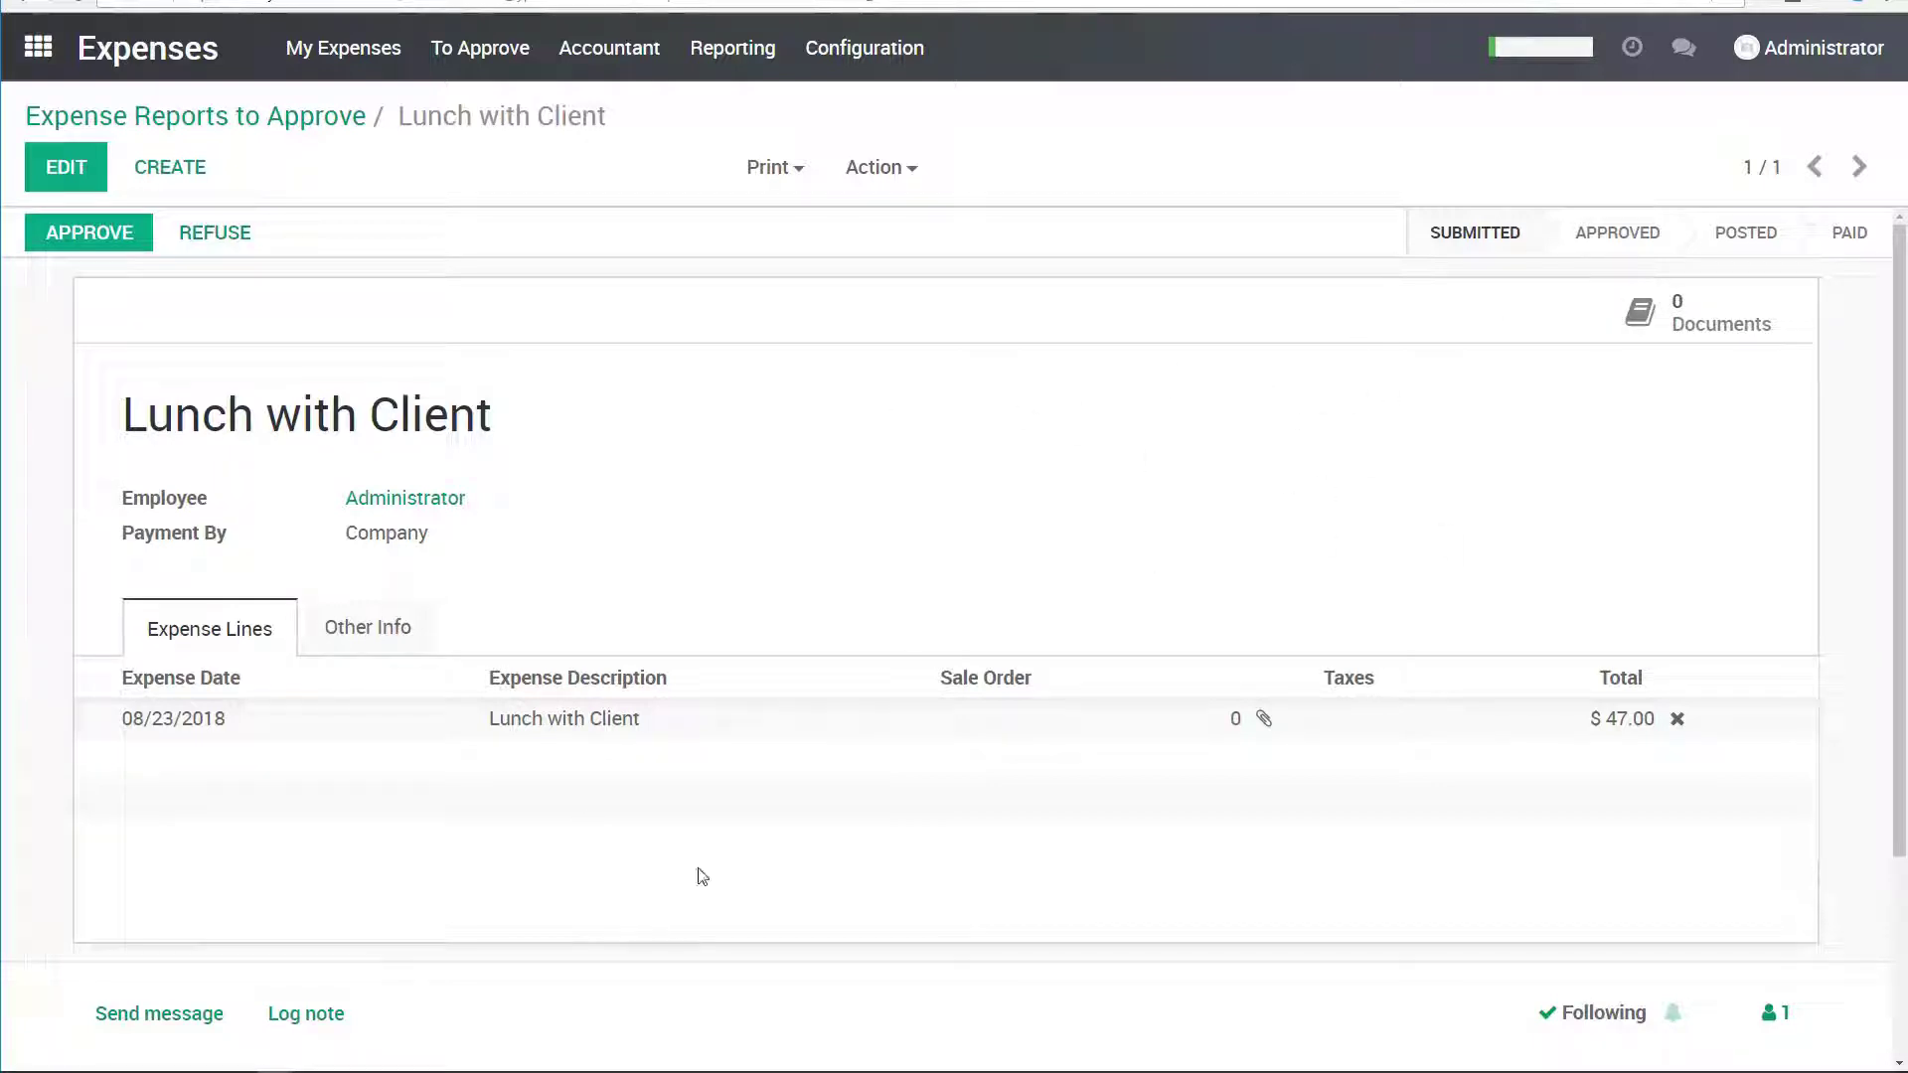
mouse_move(328, 1068)
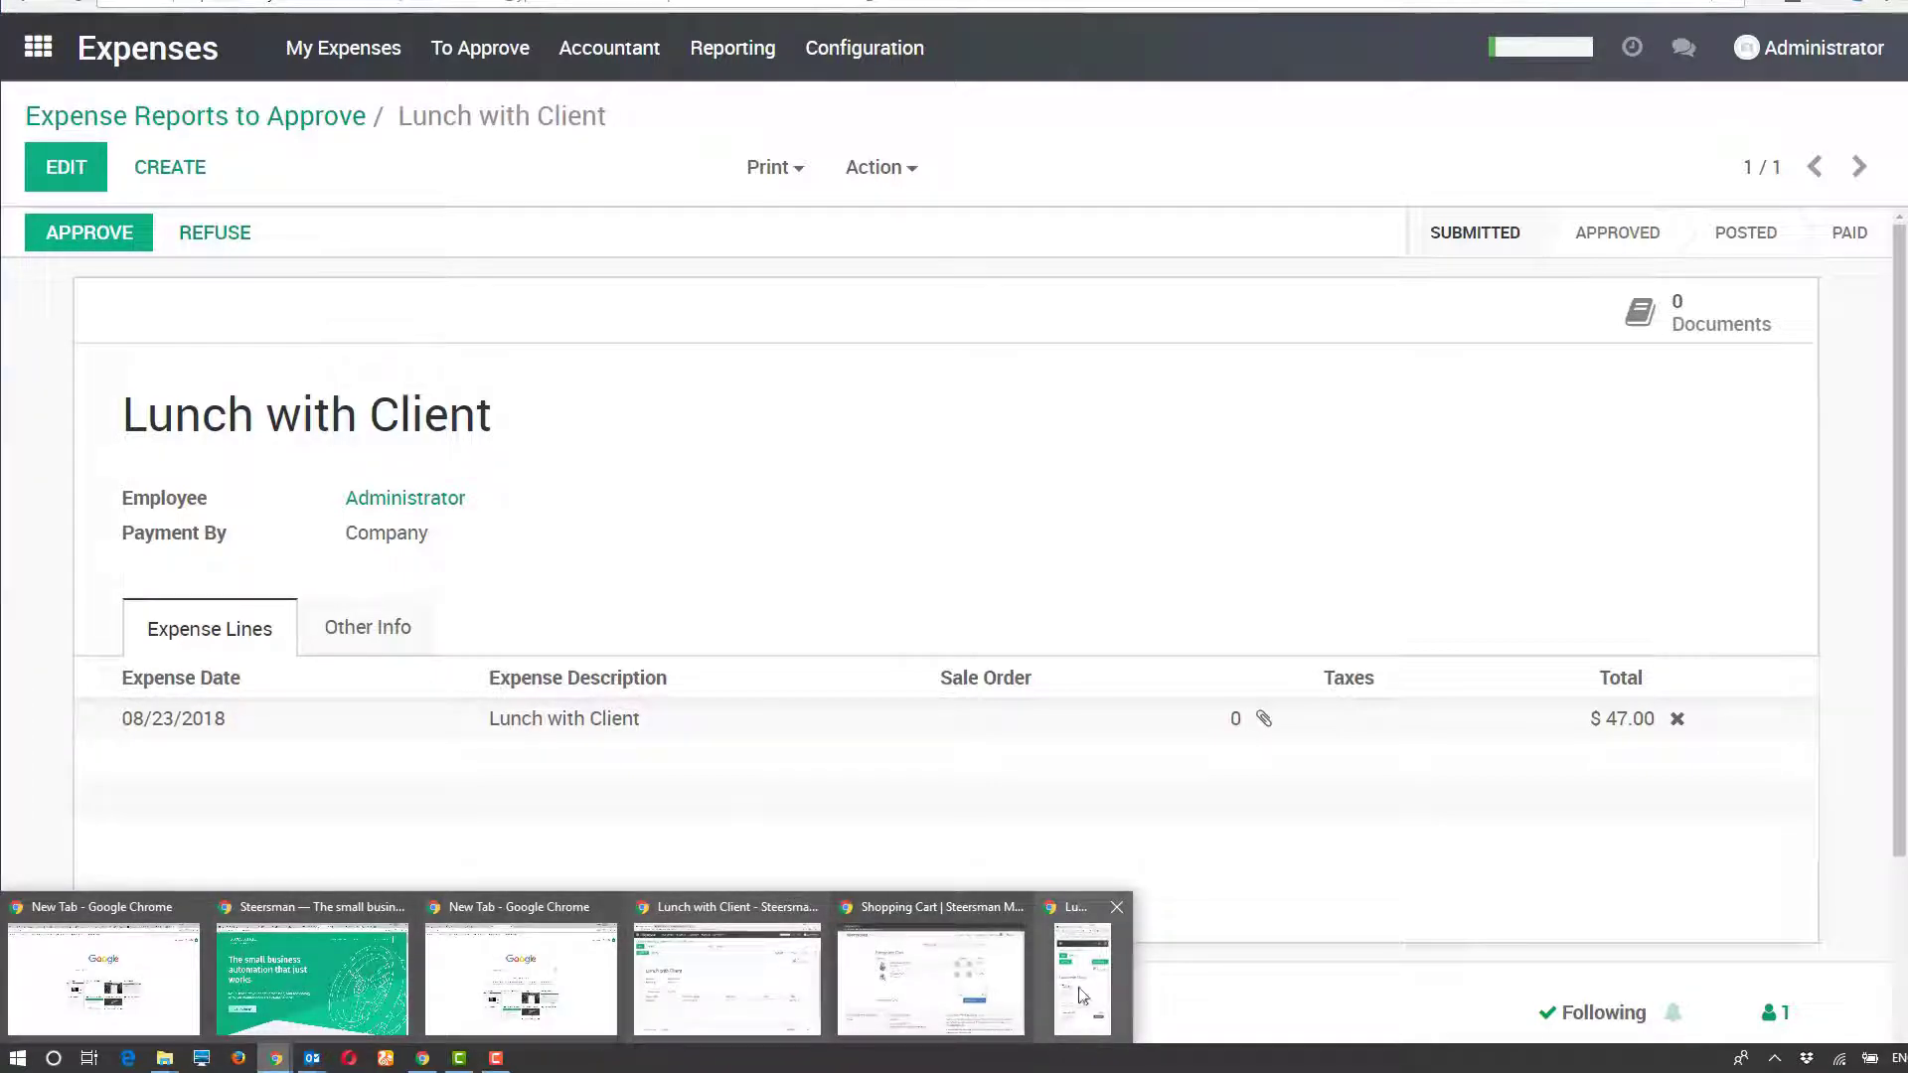
left_click(1082, 997)
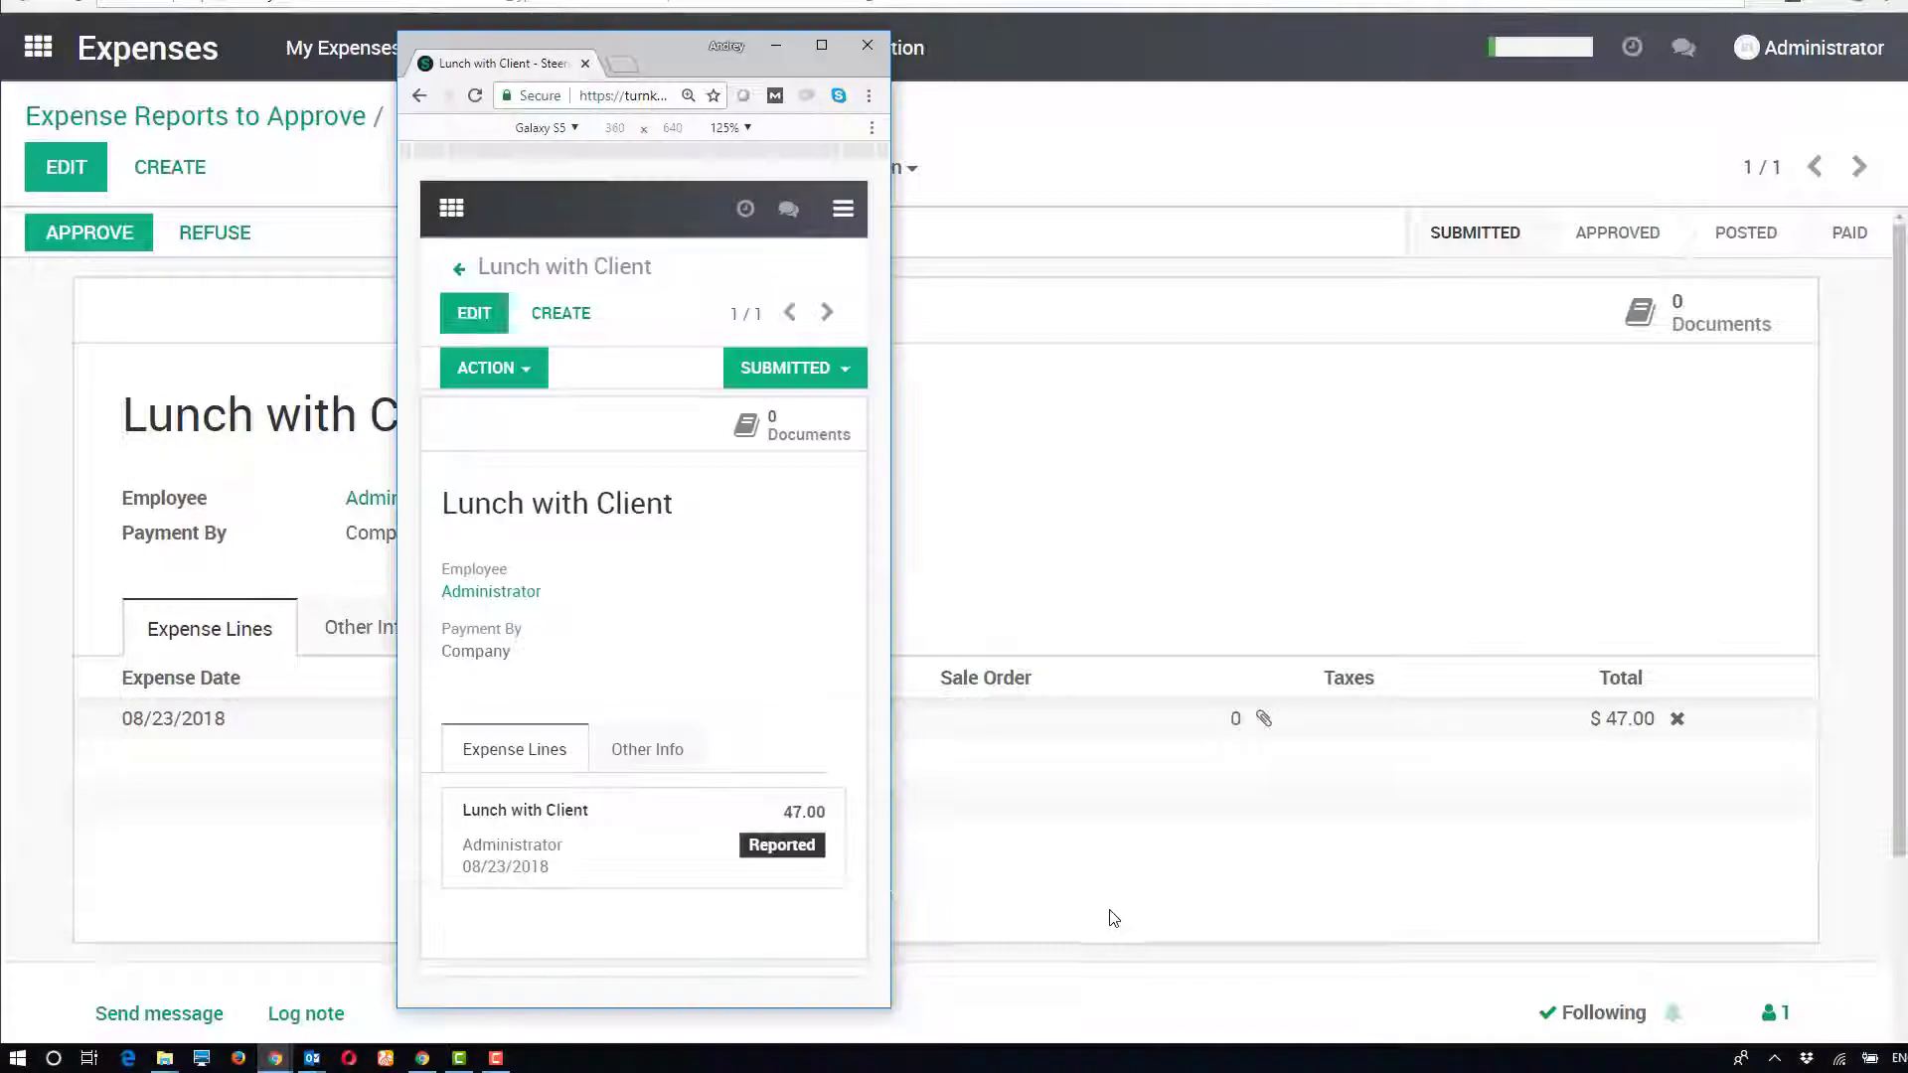
left_click(790, 425)
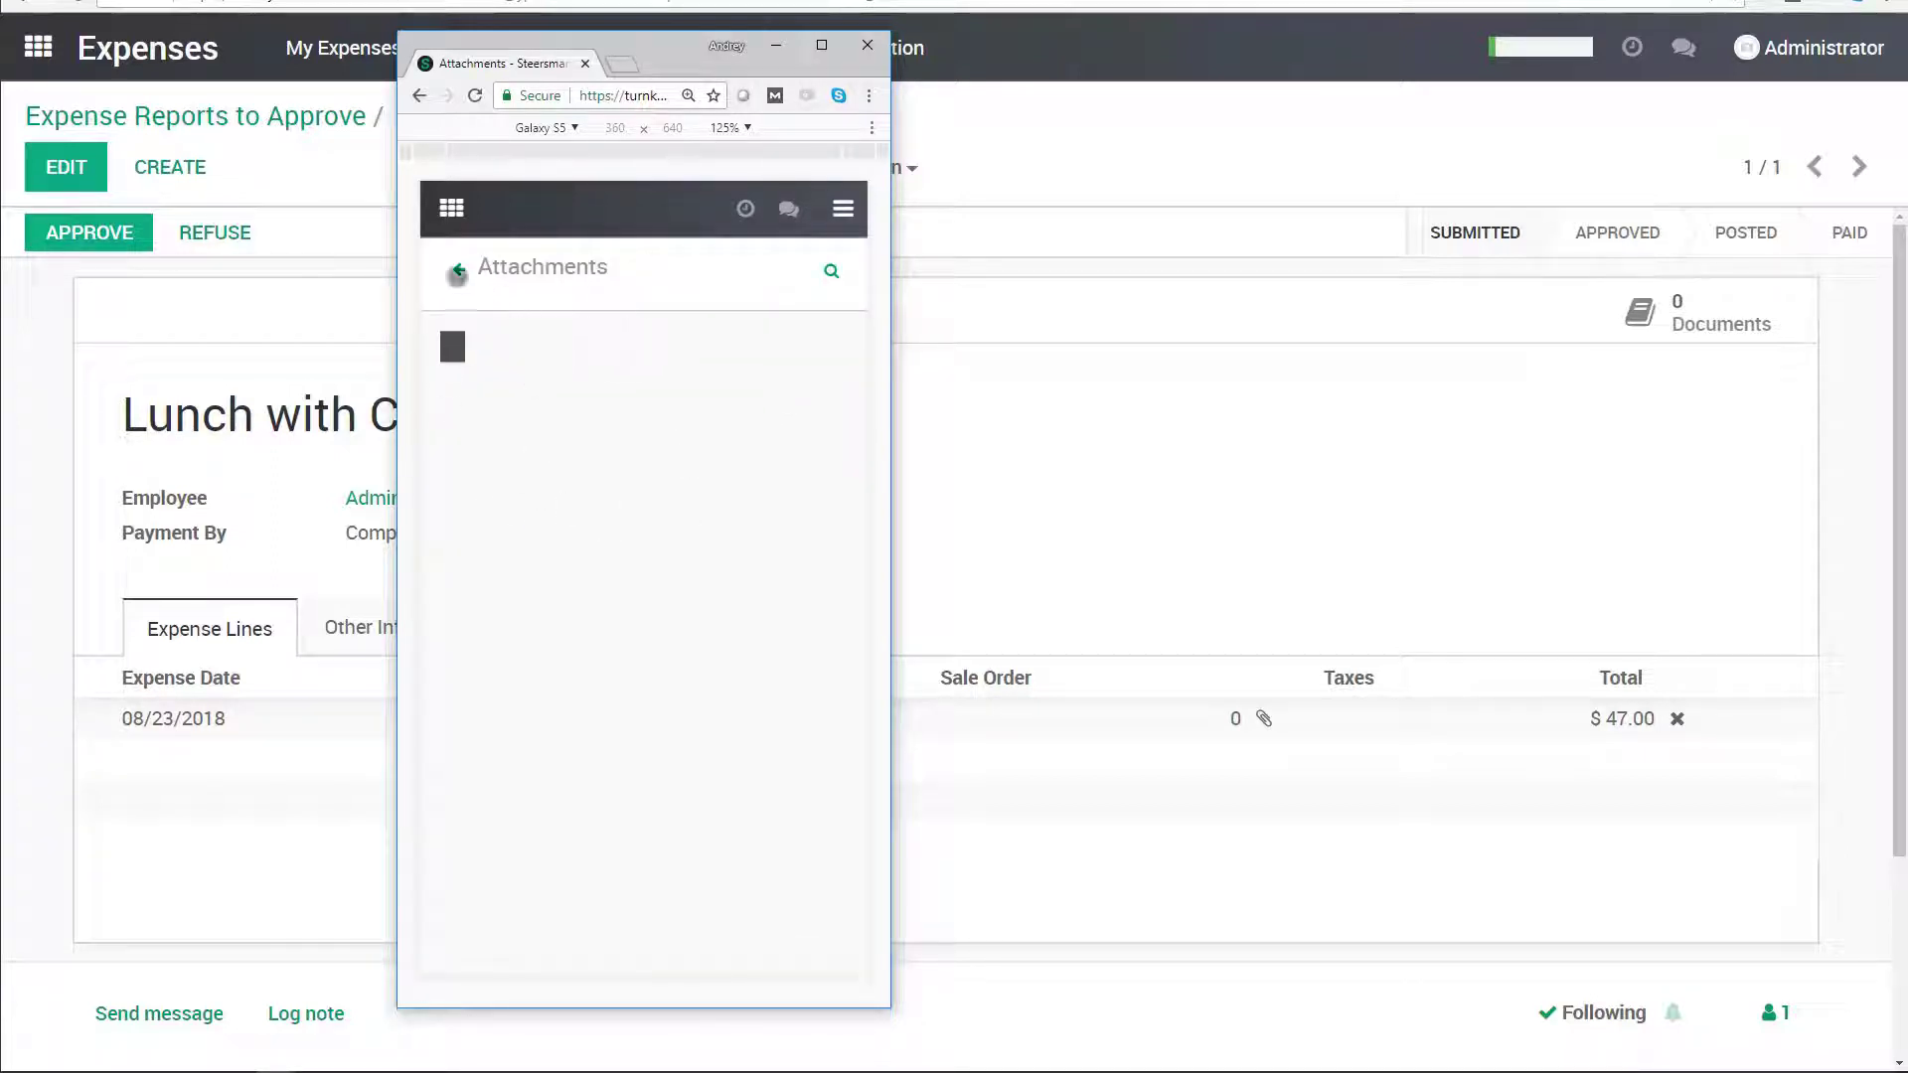
left_click(458, 269)
left_click(1302, 445)
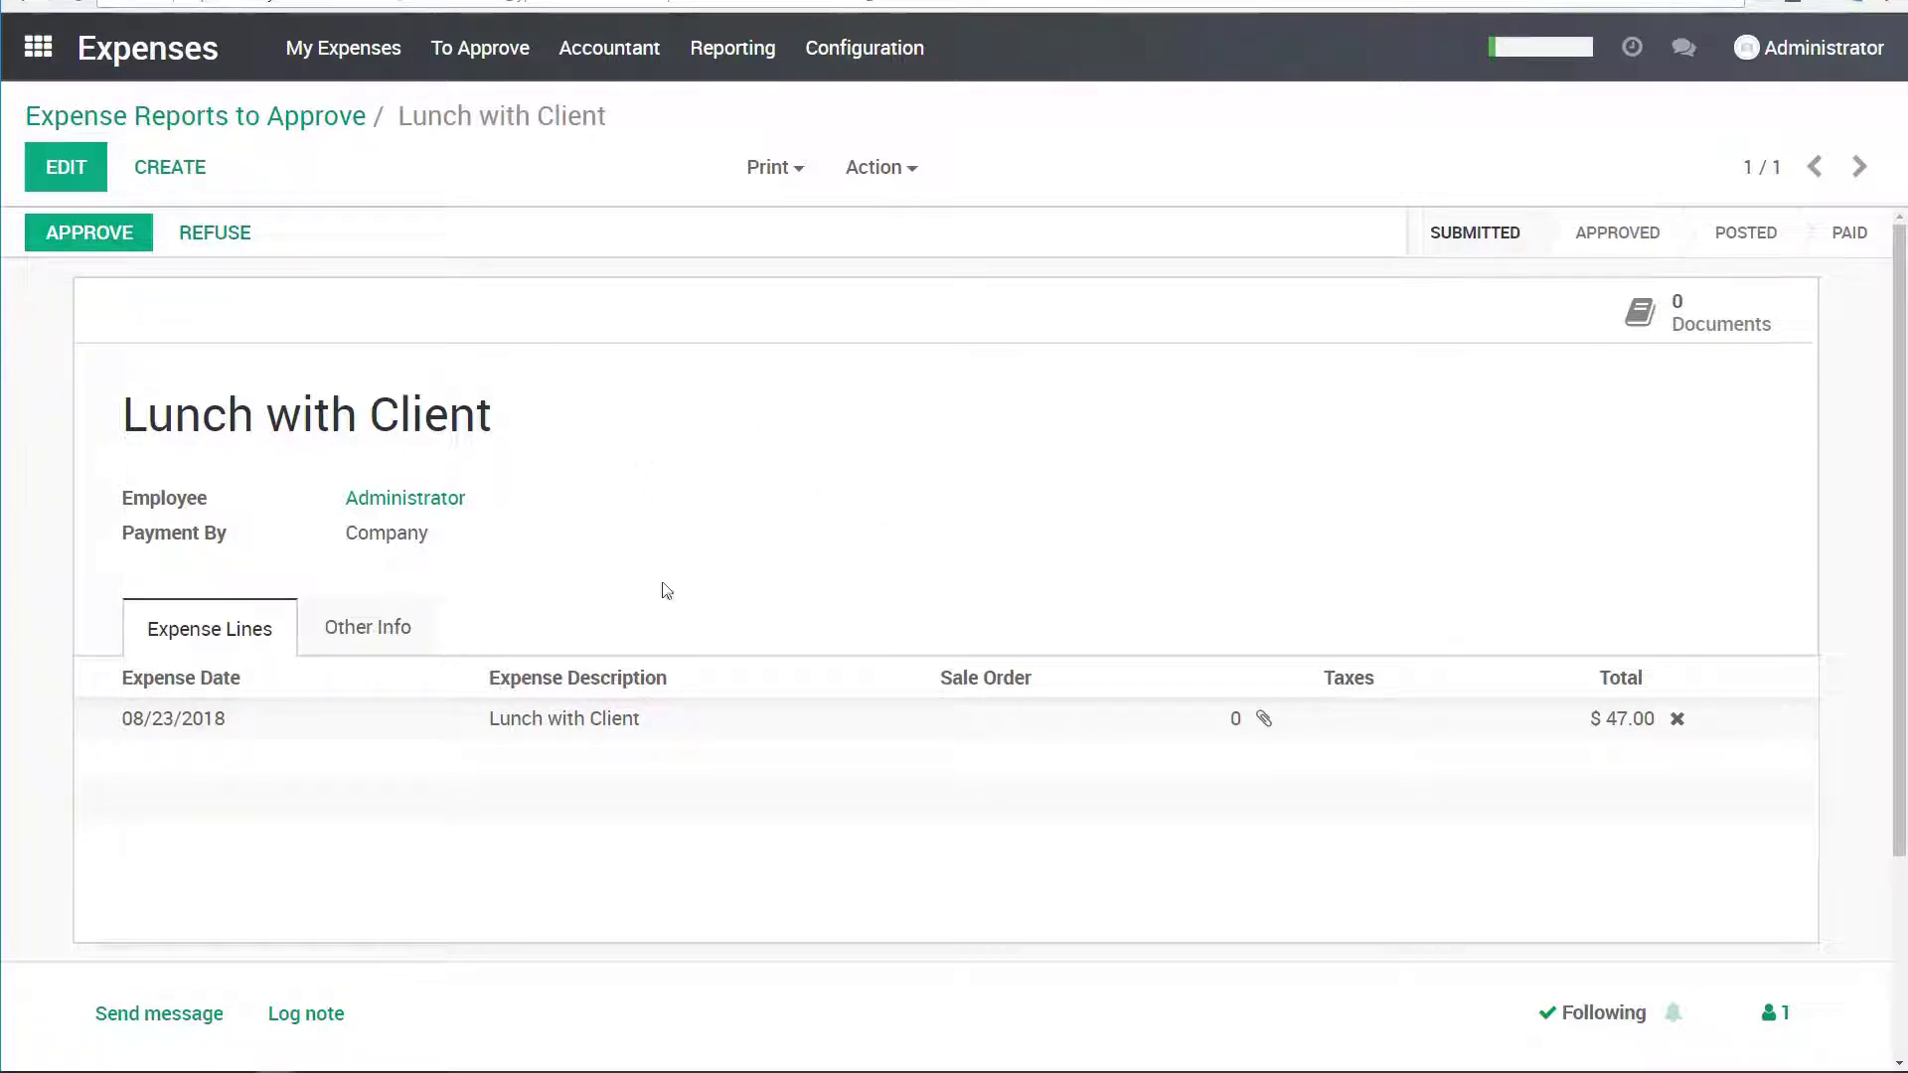
- Approve the Lunch with Client report, post its journal entries, and go to the apps home screen
left_click(107, 243)
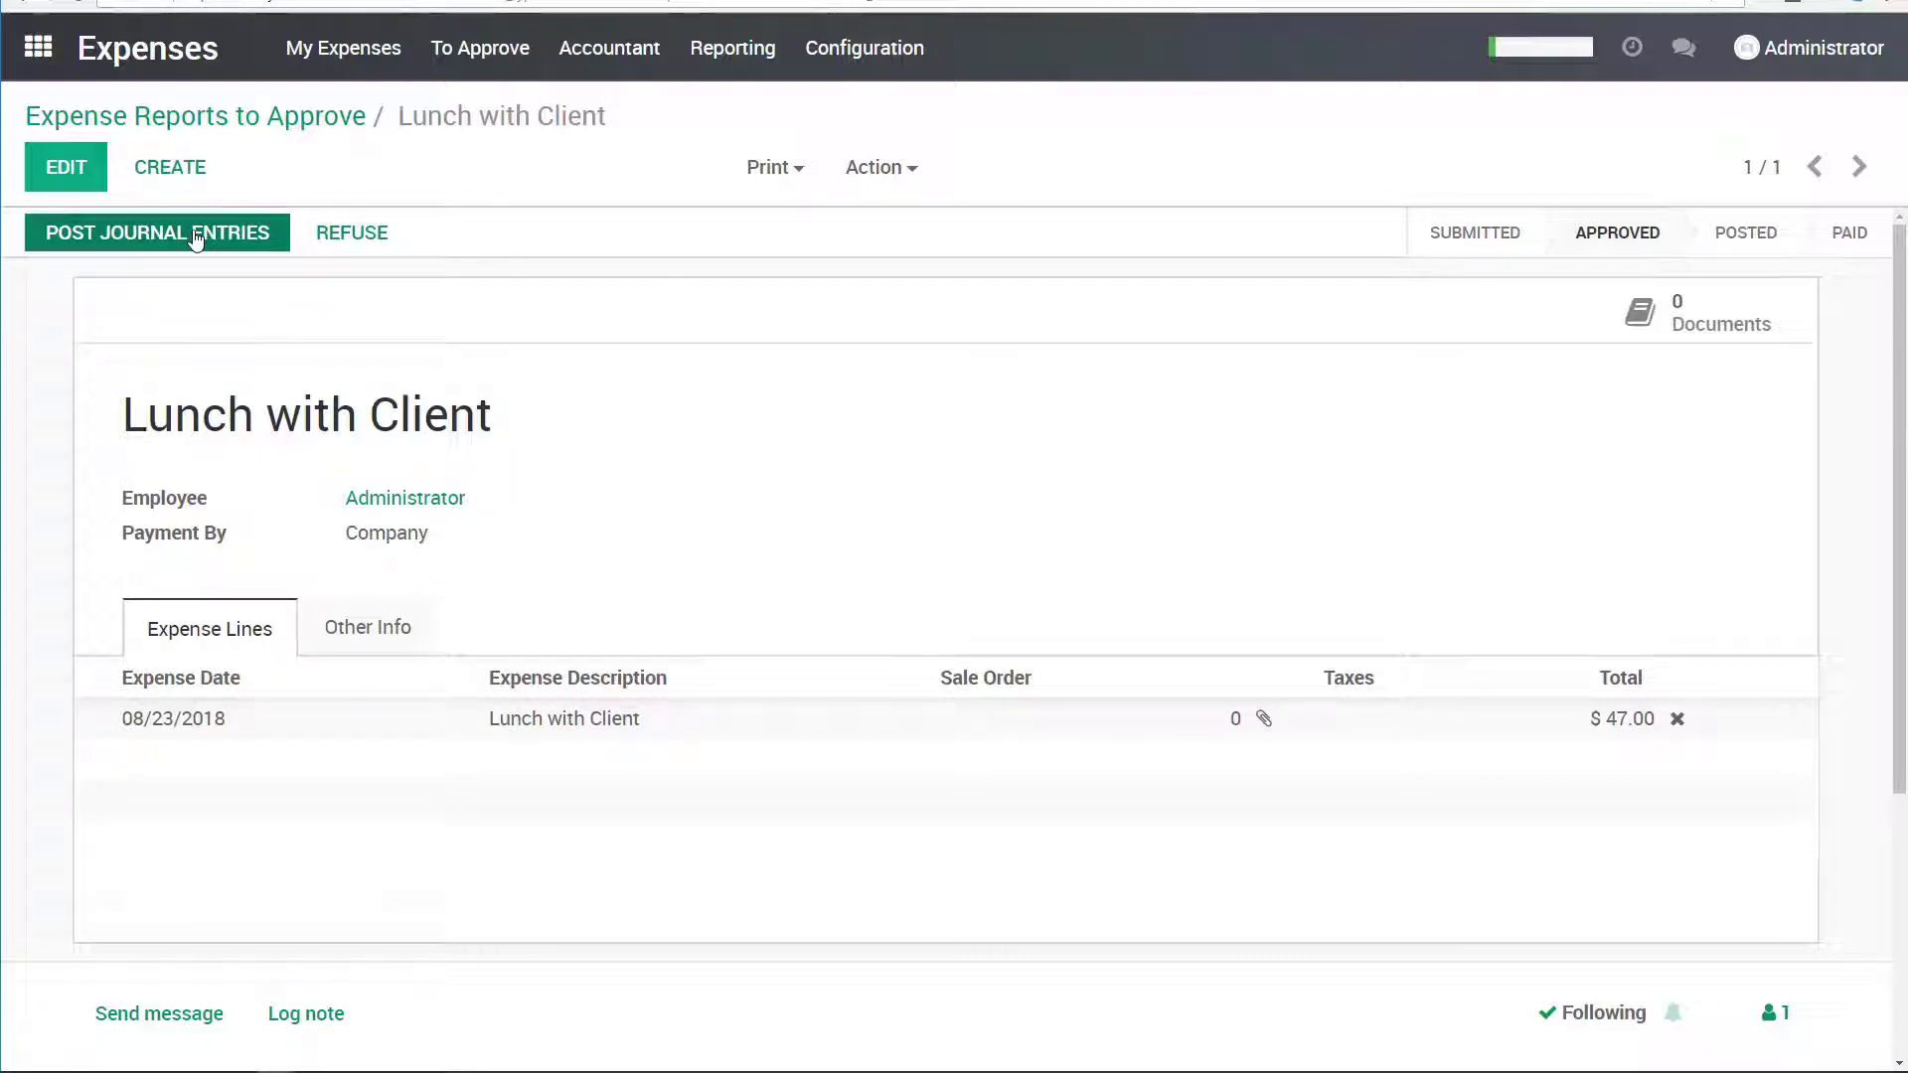
left_click(200, 240)
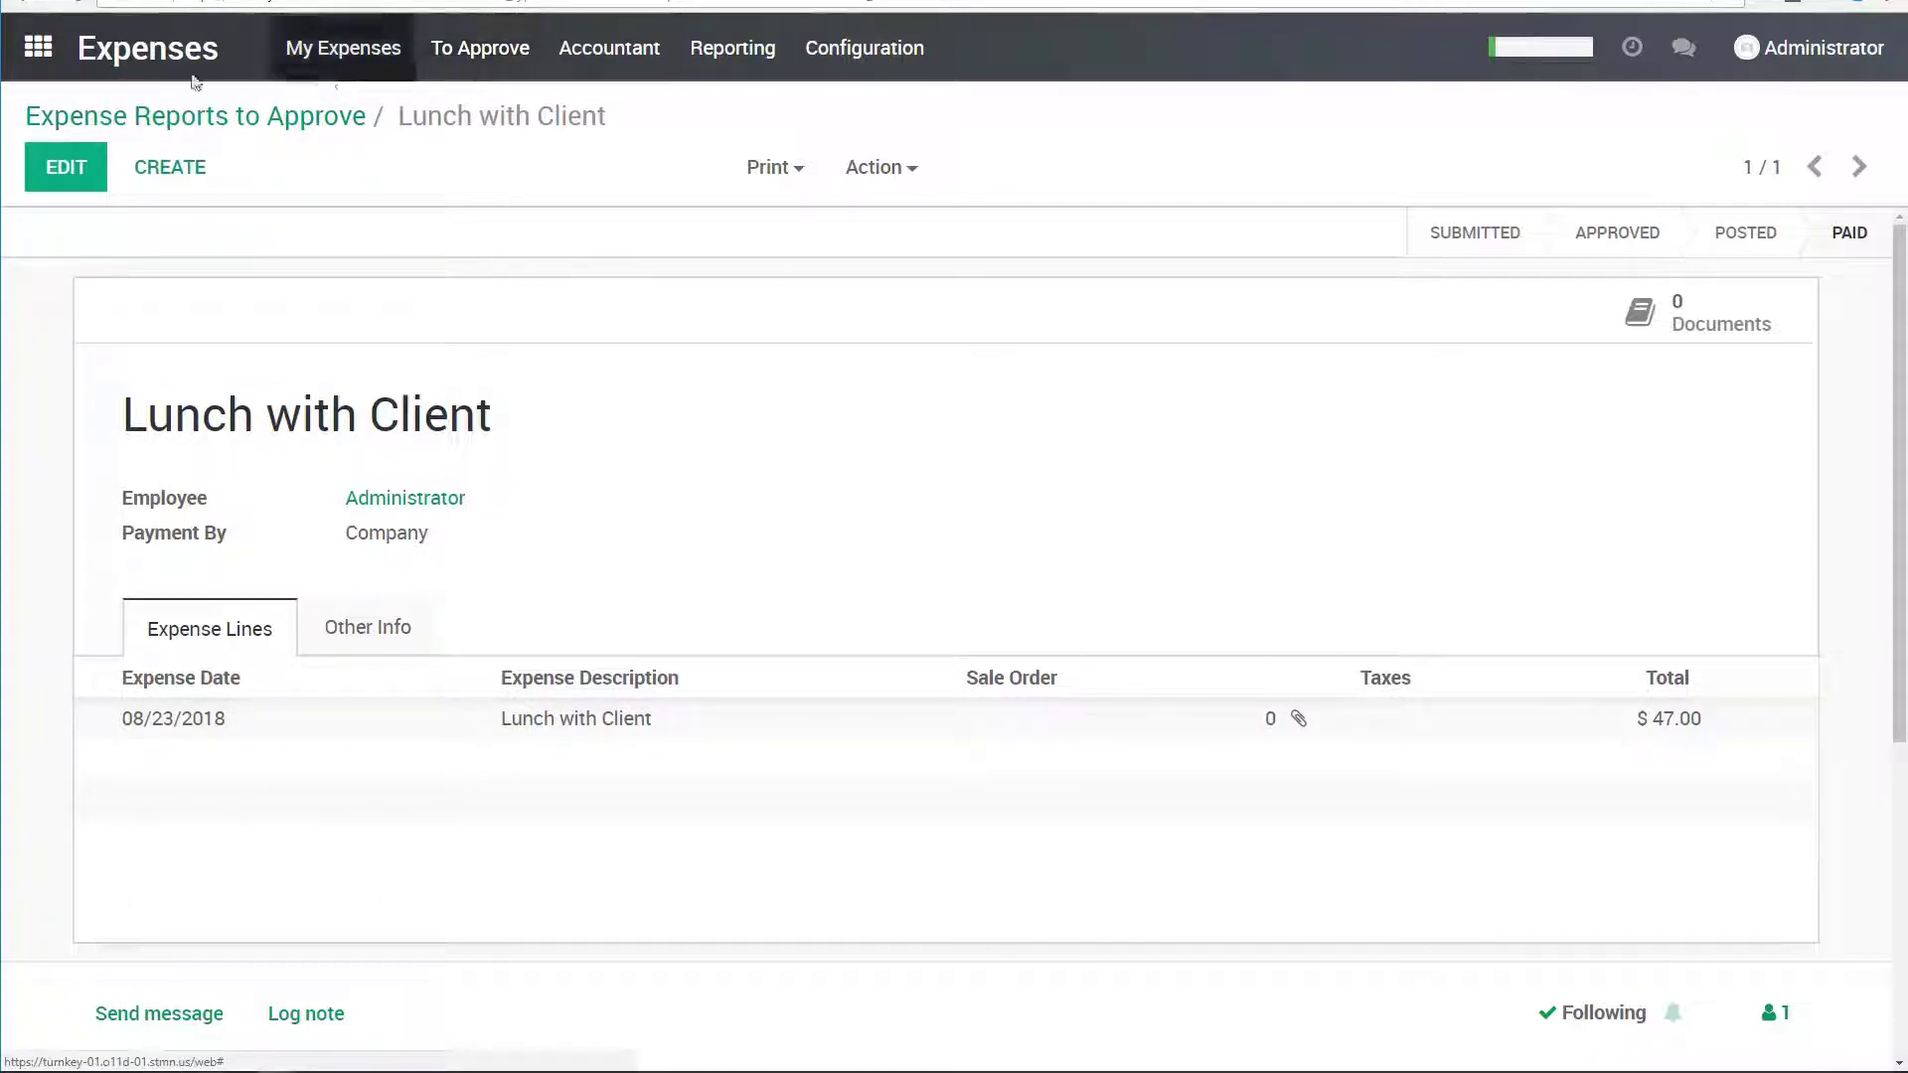
left_click(38, 47)
- In Accounting's Profit and Loss, expand Expenses to find $47.00 Meals & Entertainment, then return home
left_click(1078, 497)
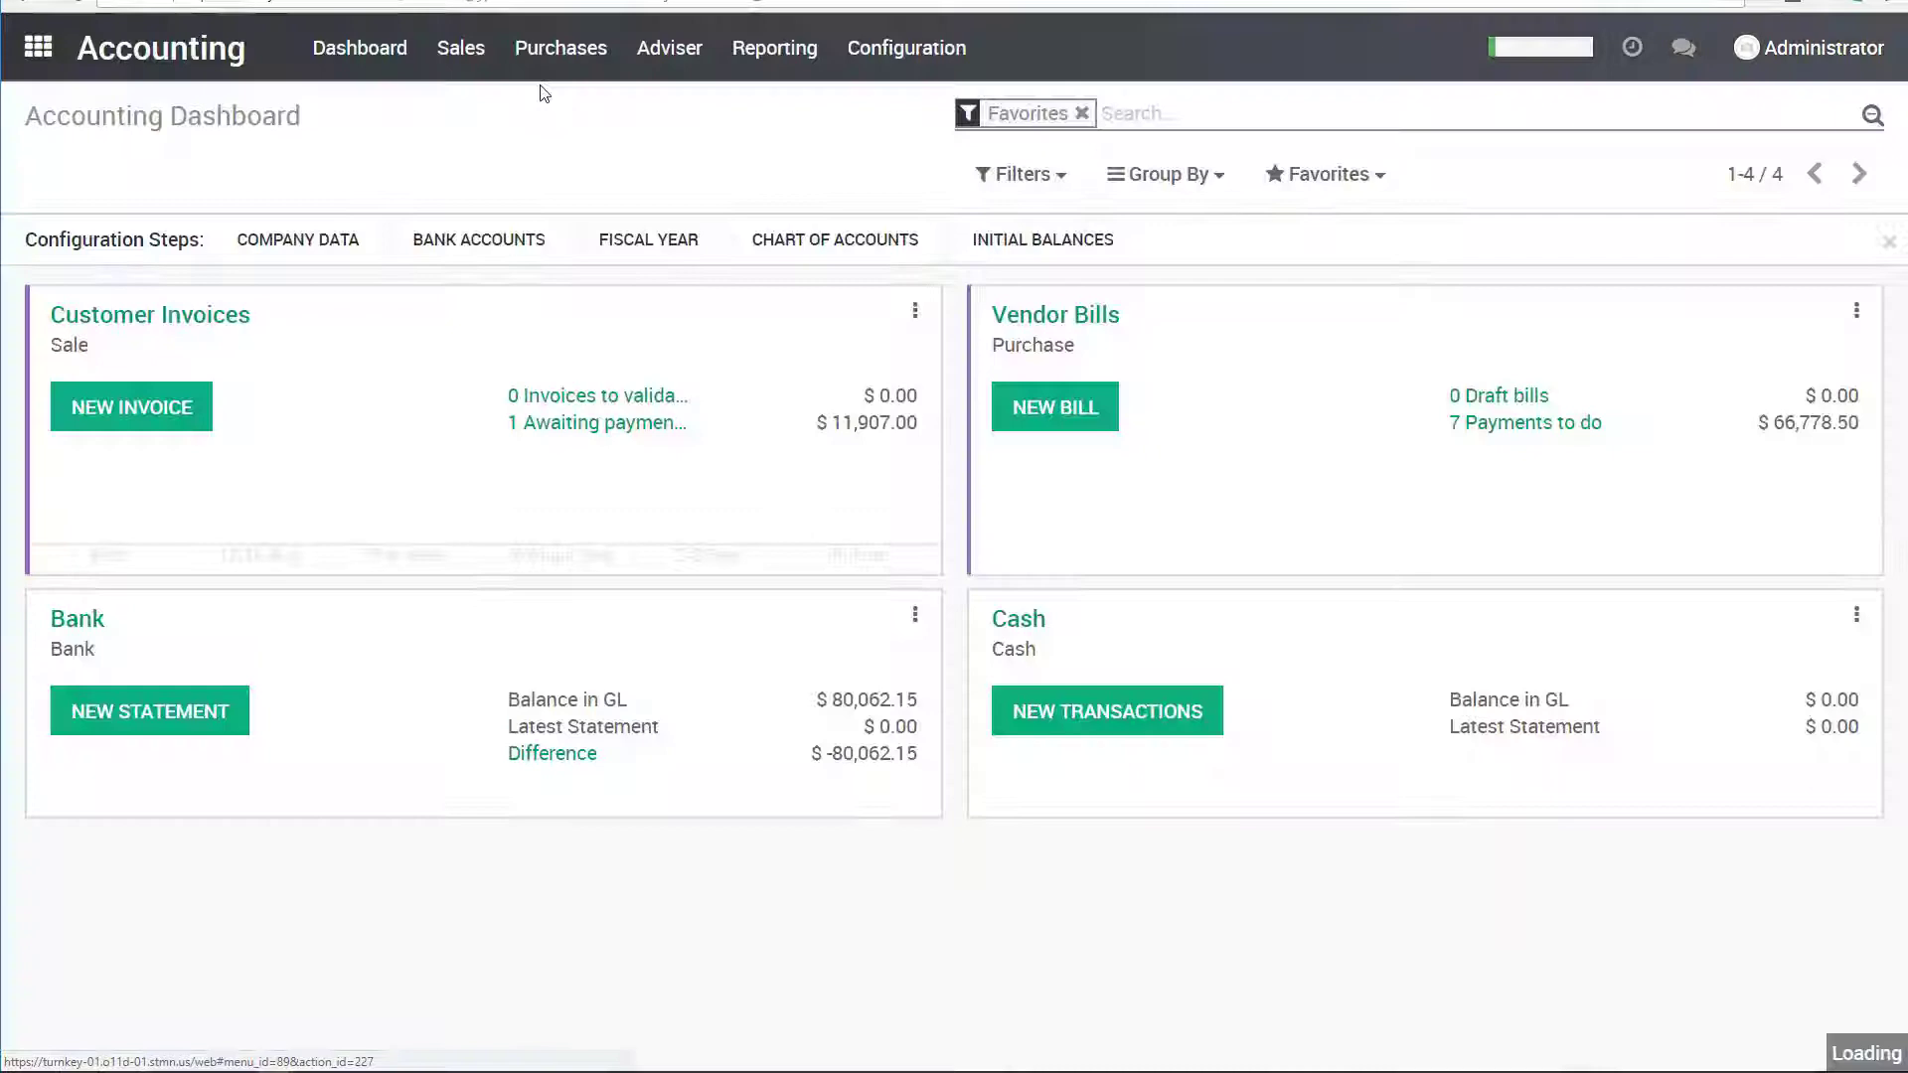
left_click(747, 44)
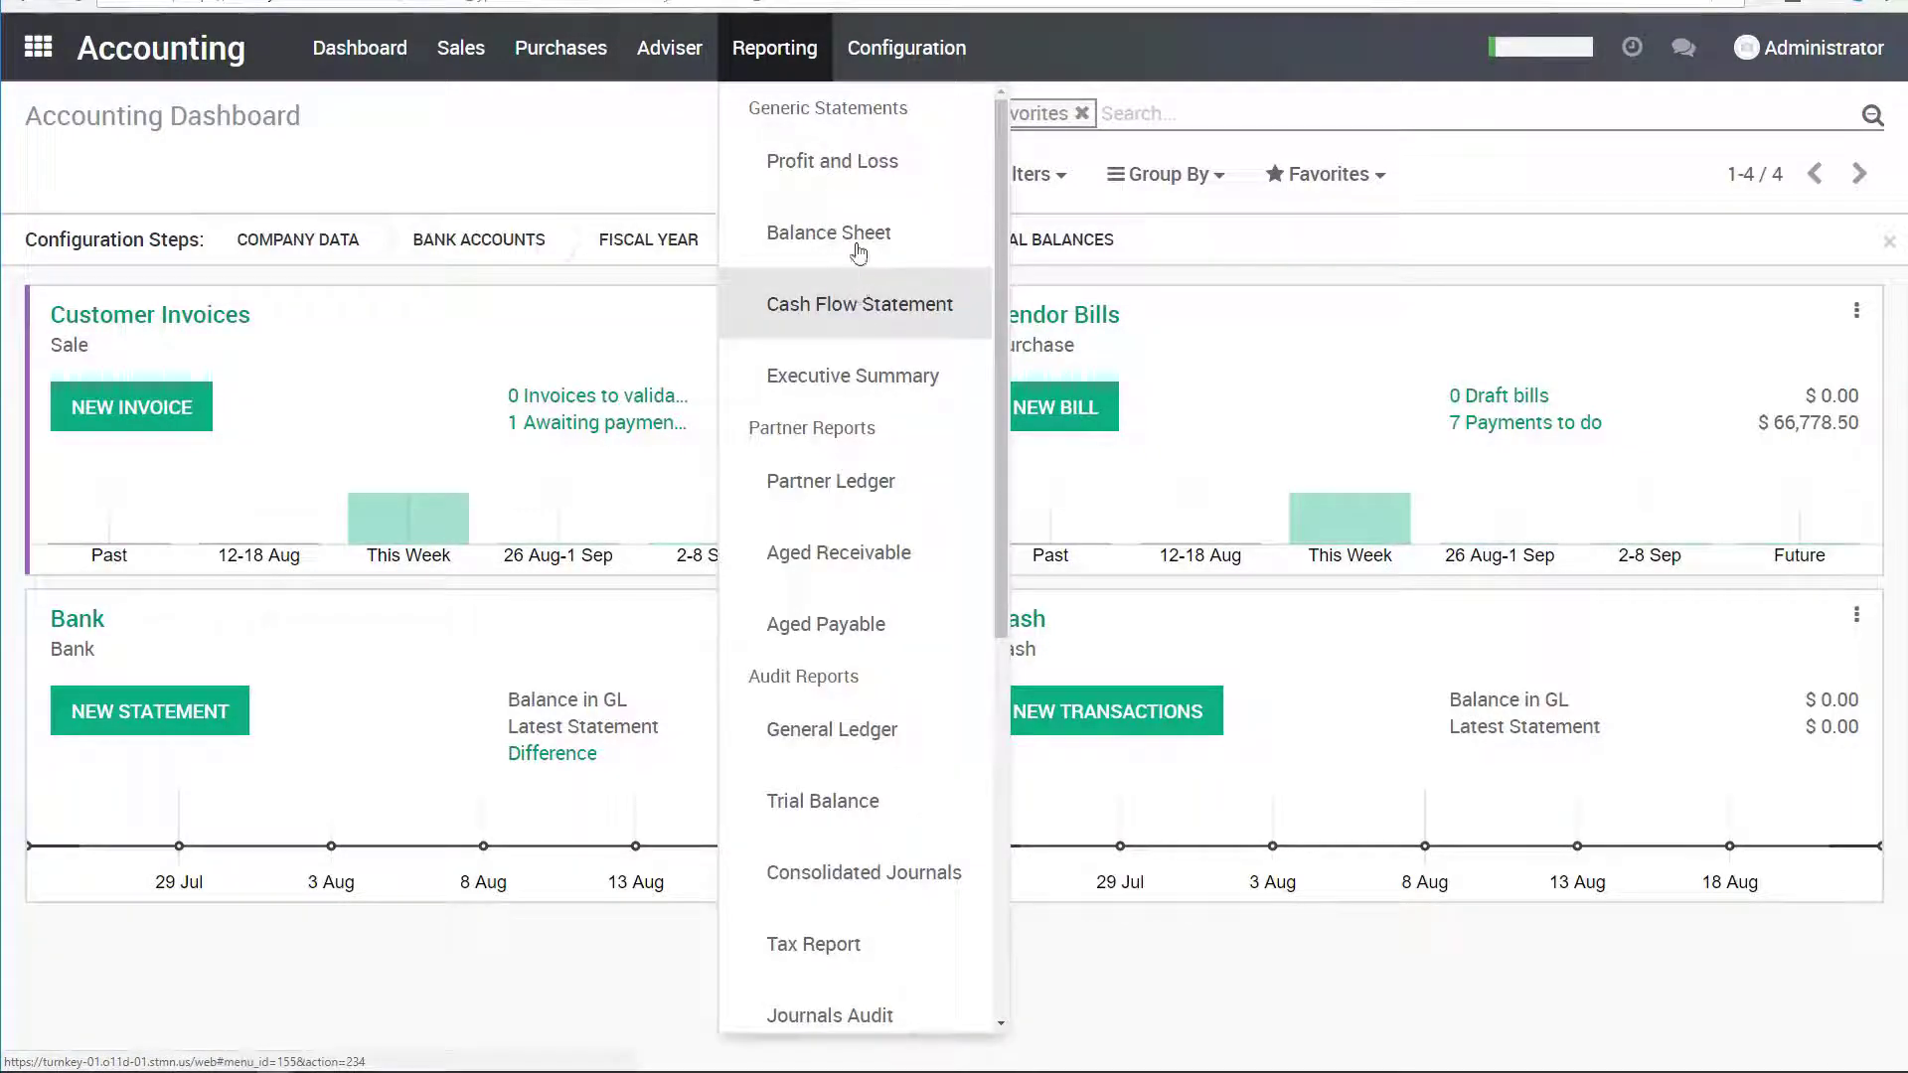
left_click(809, 159)
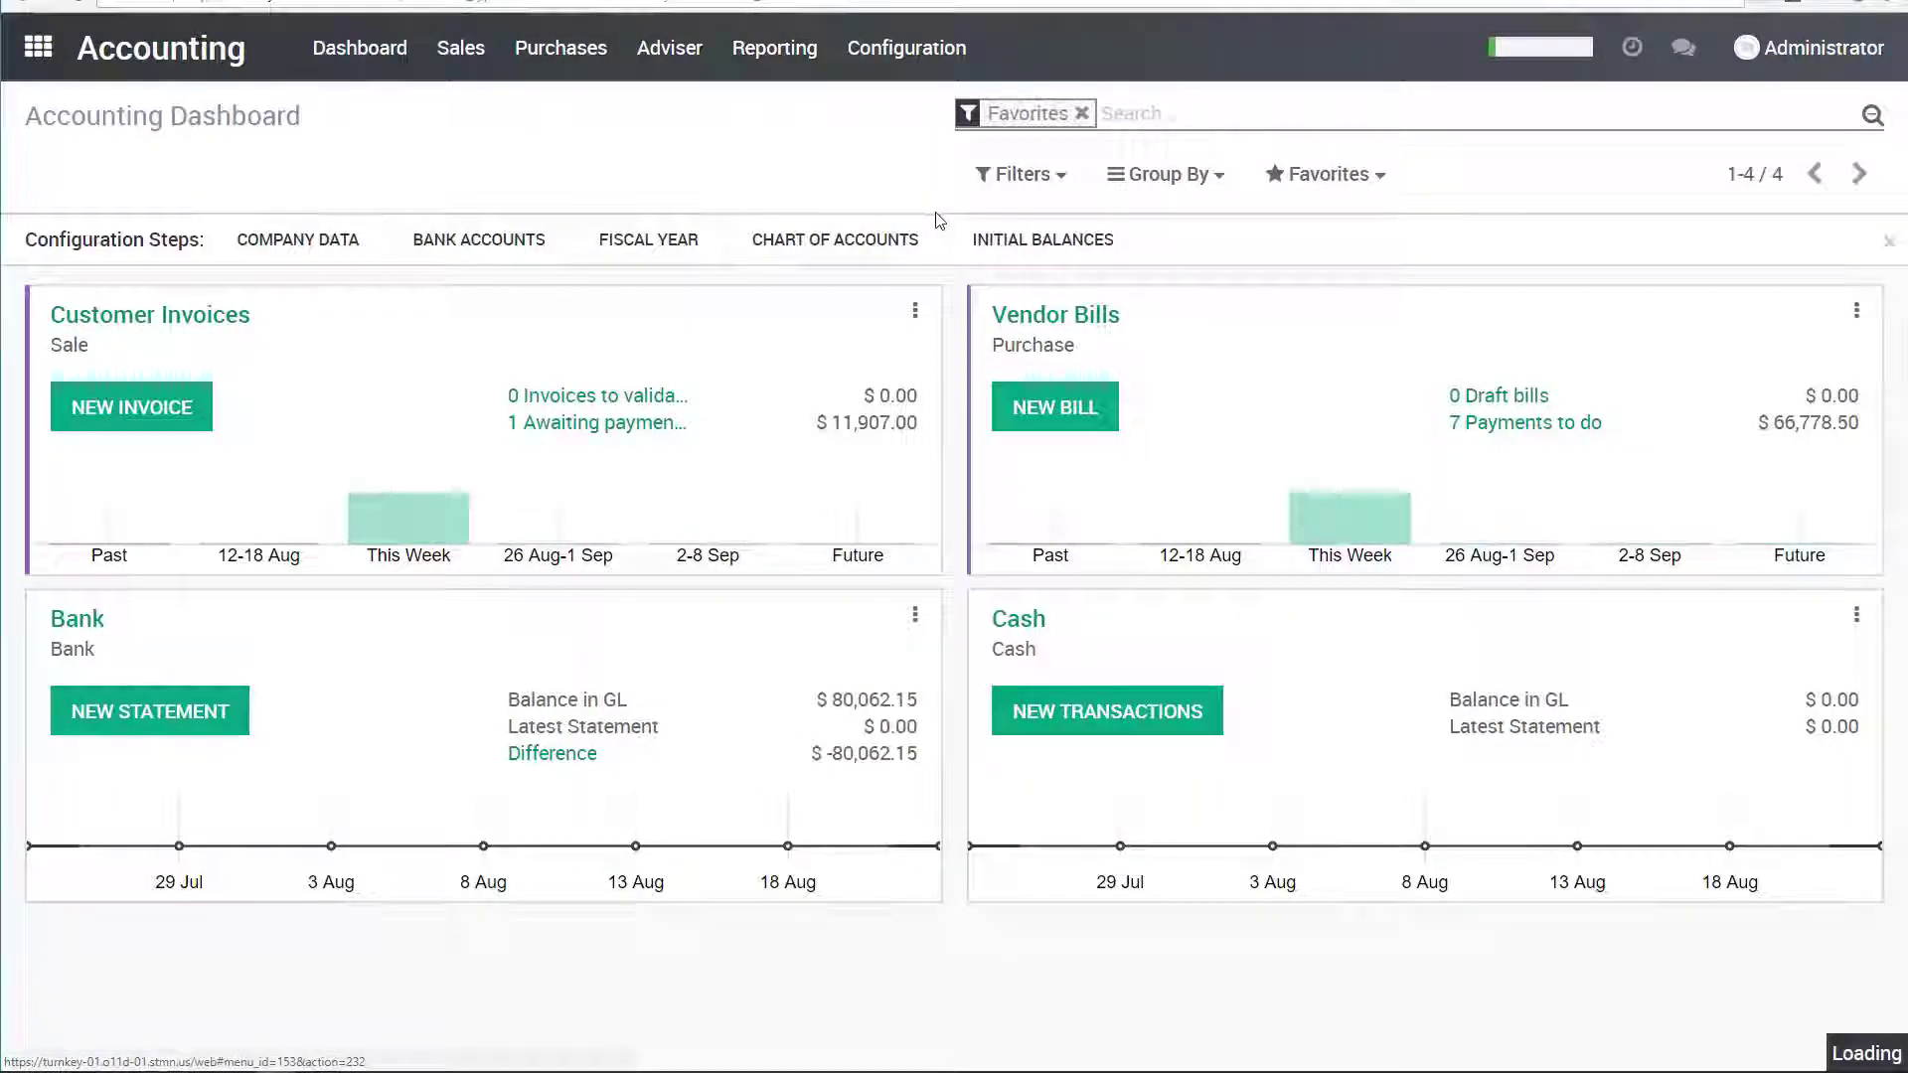
scroll(455, 609, "down", 4)
left_click(197, 580)
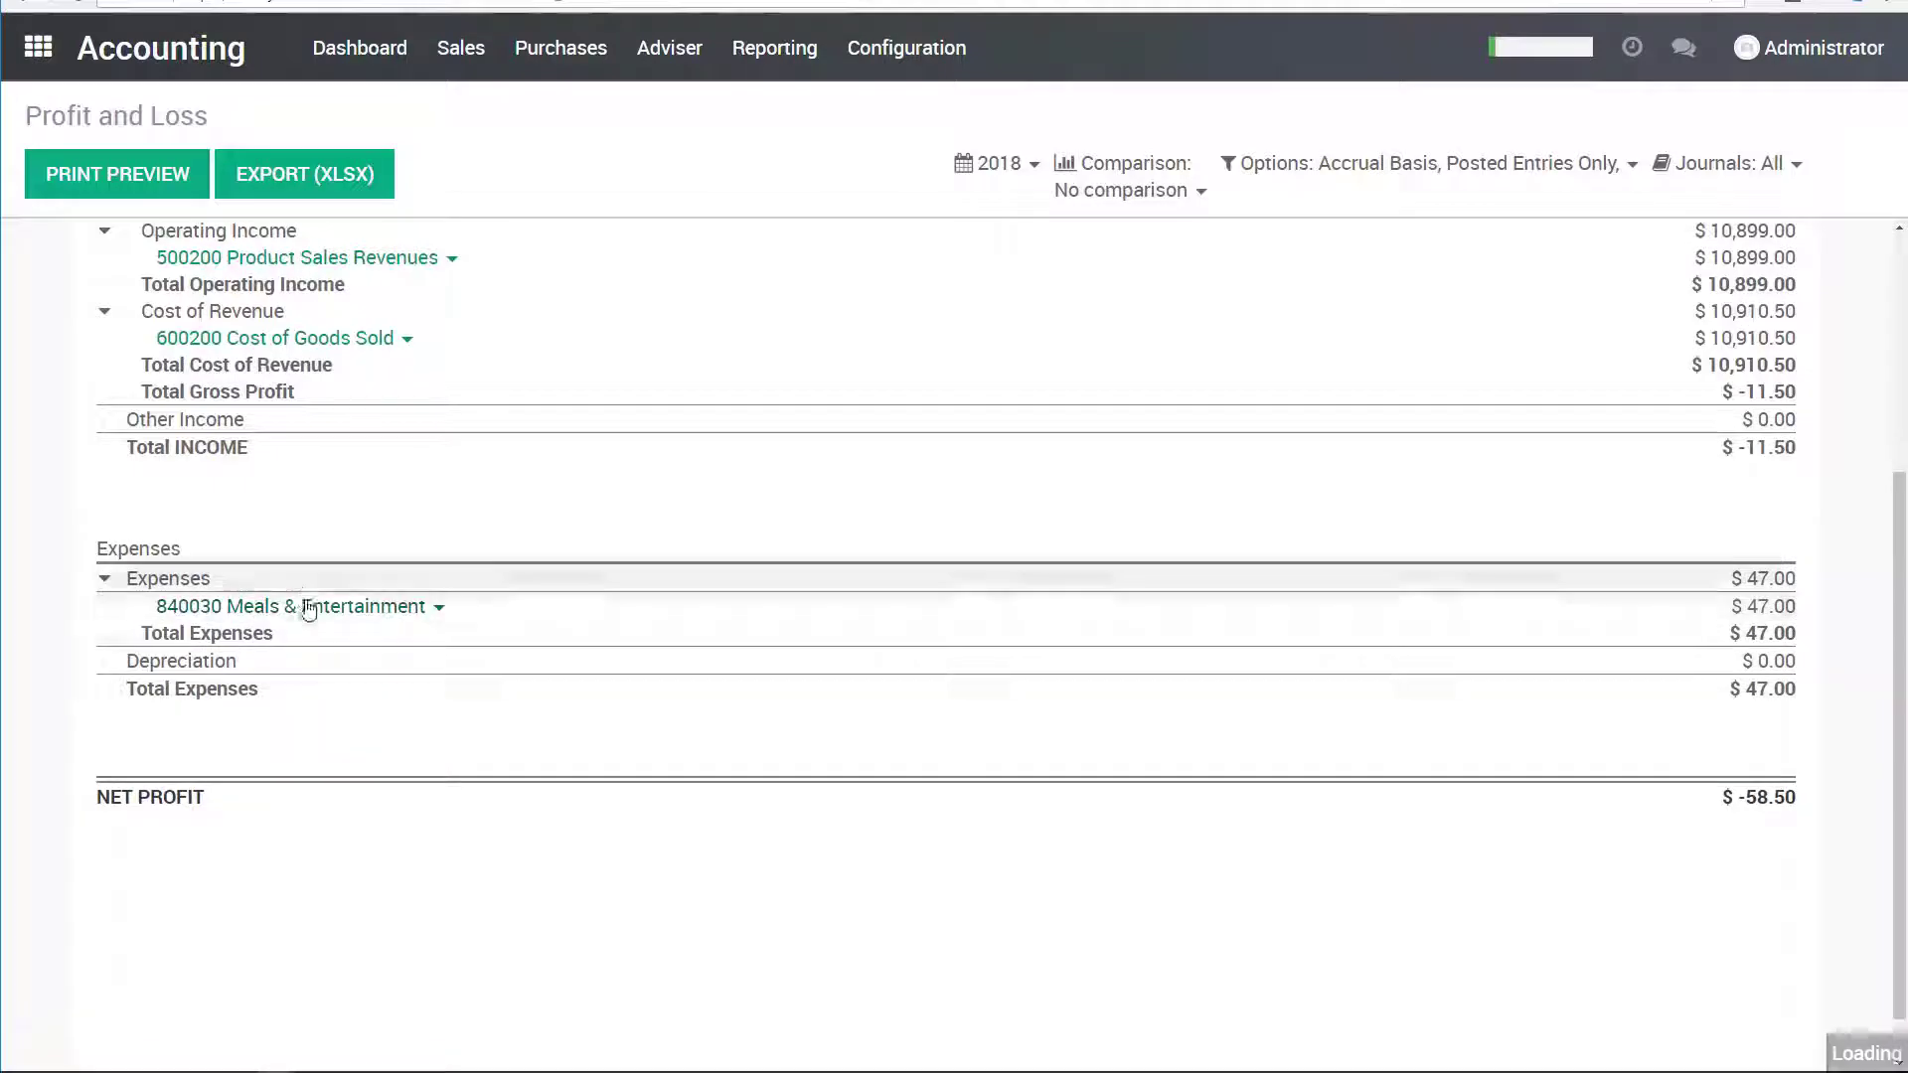
double_click(1759, 604)
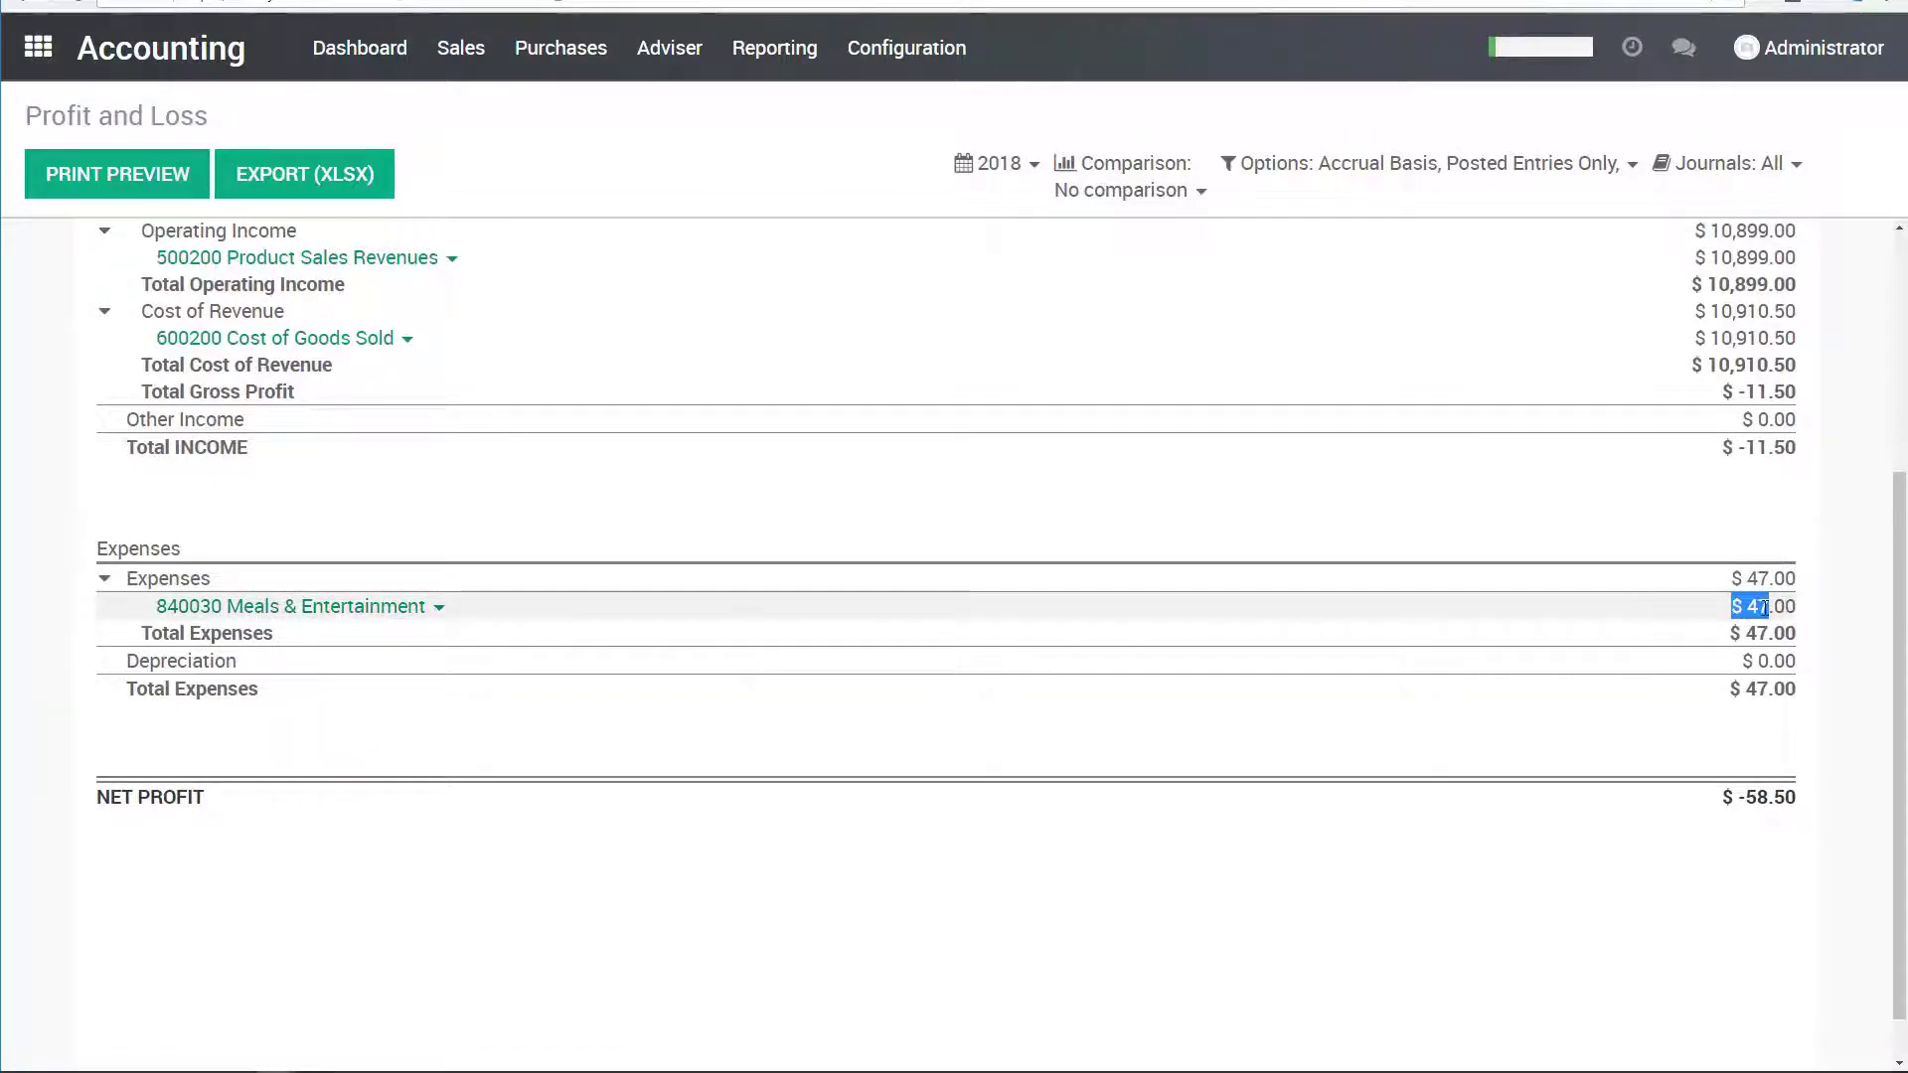
left_click(1749, 608)
scroll(1729, 610, "up", 3)
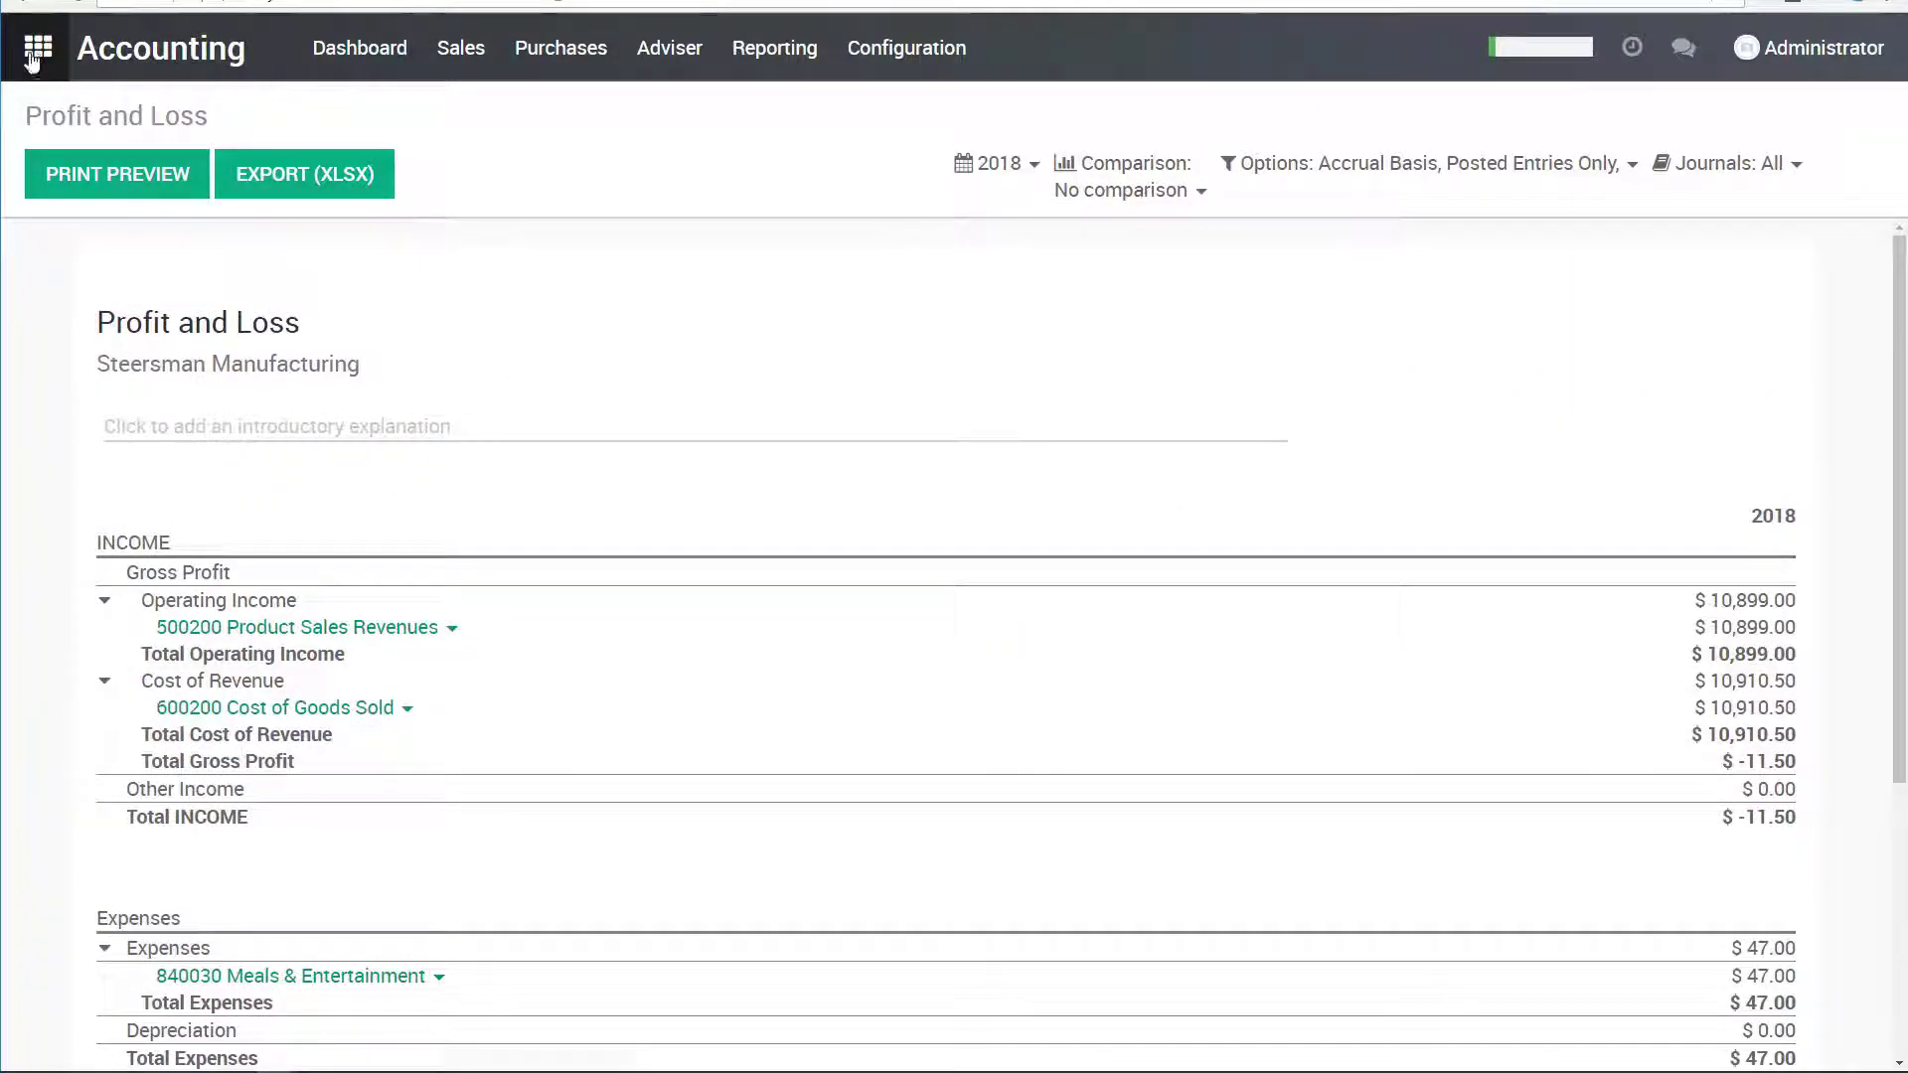
left_click(37, 47)
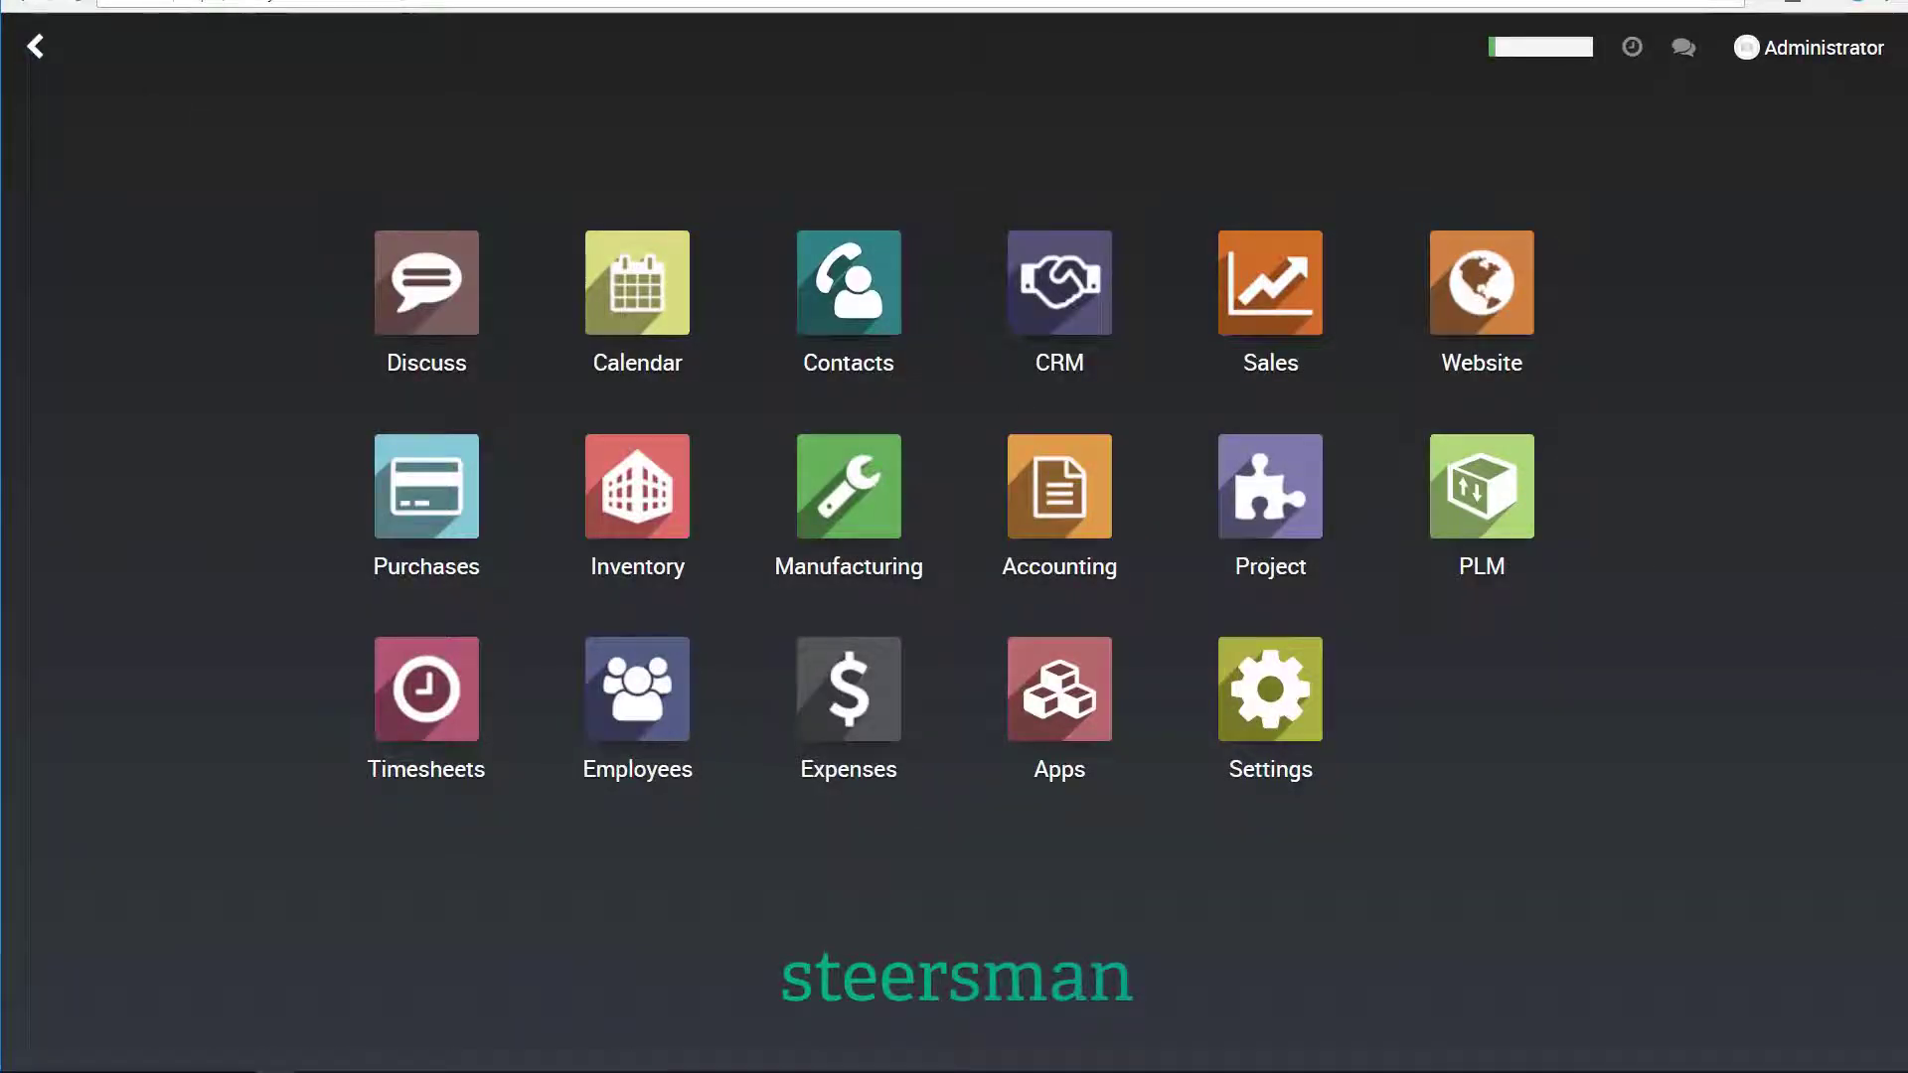